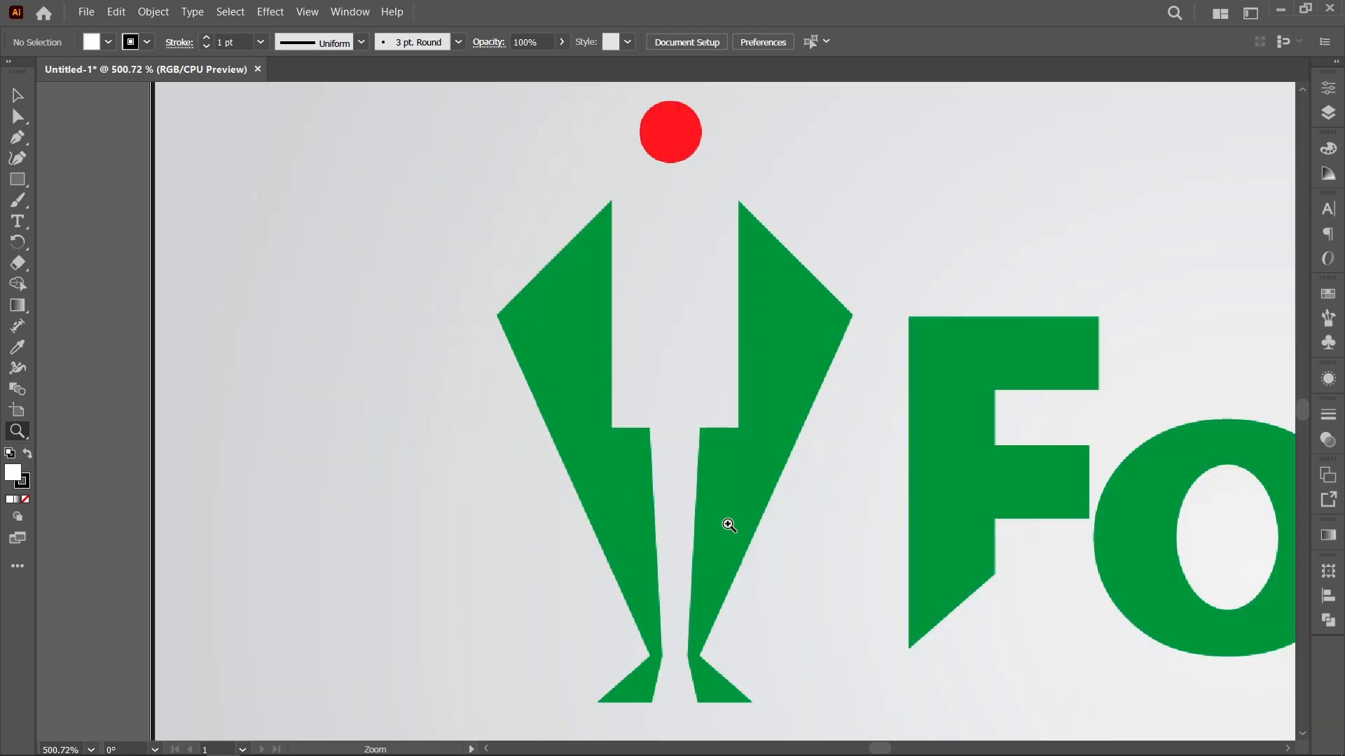
# Step: Shrink the linked Fortis logo reference image and place it just outside the artboard's upper-left corner, level with its top edge
pyautogui.moveTo(973, 498); pyautogui.dragTo(882, 495)
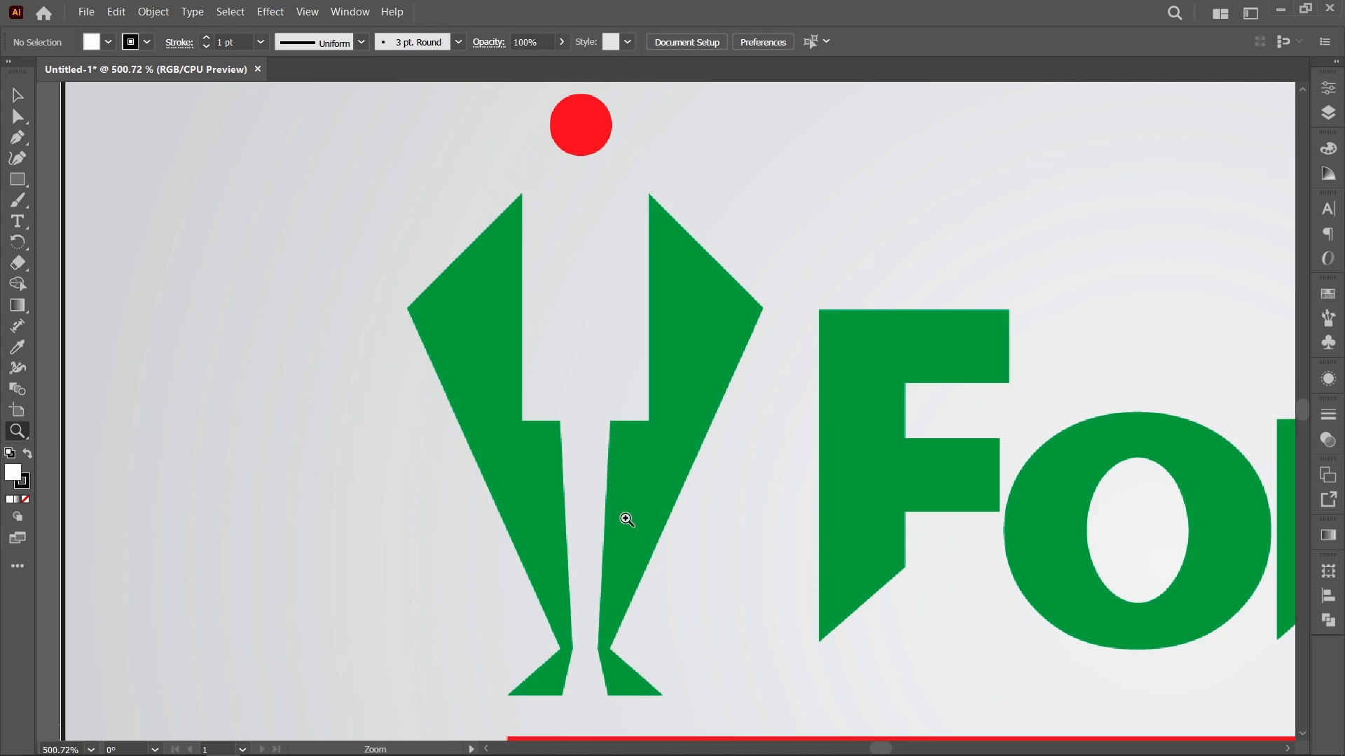
pyautogui.press('space')
pyautogui.moveTo(887, 550); pyautogui.dragTo(355, 470)
pyautogui.hotkey('ctrl', '-')
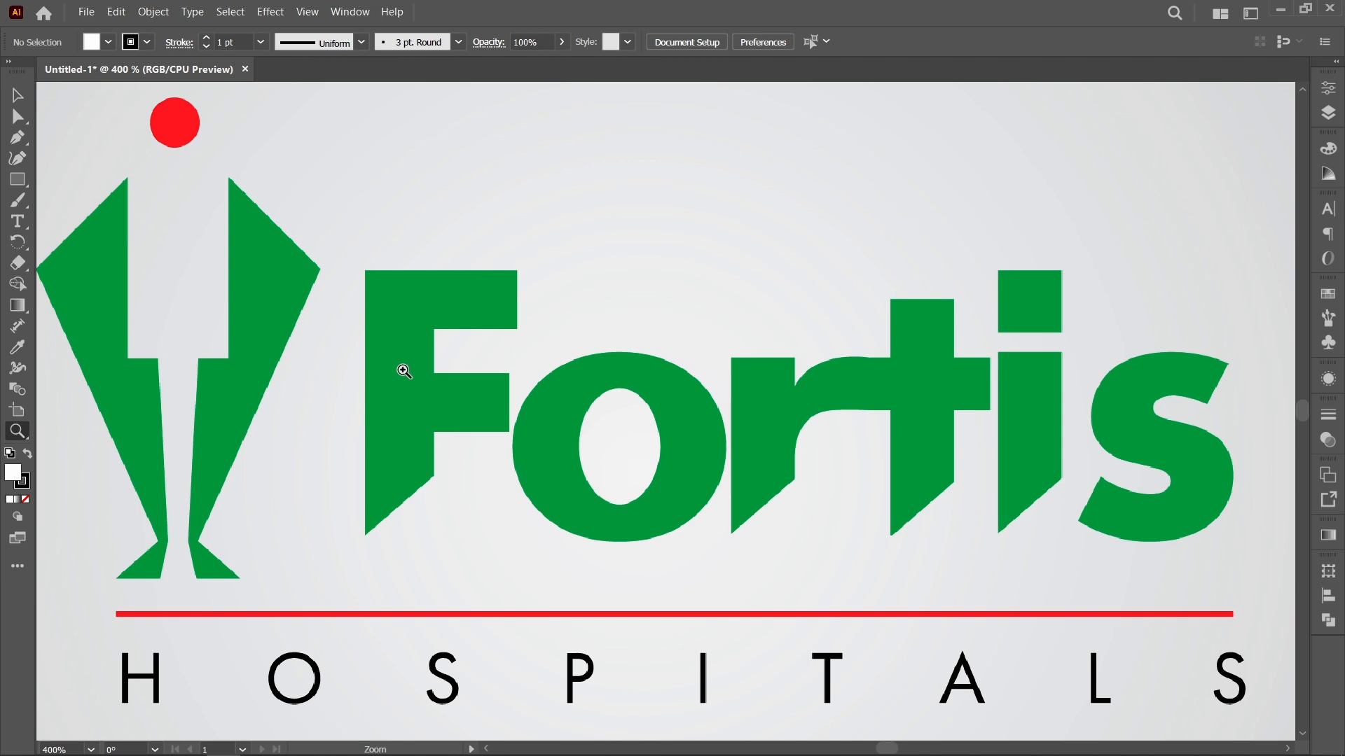
pyautogui.hotkey('ctrl', '0')
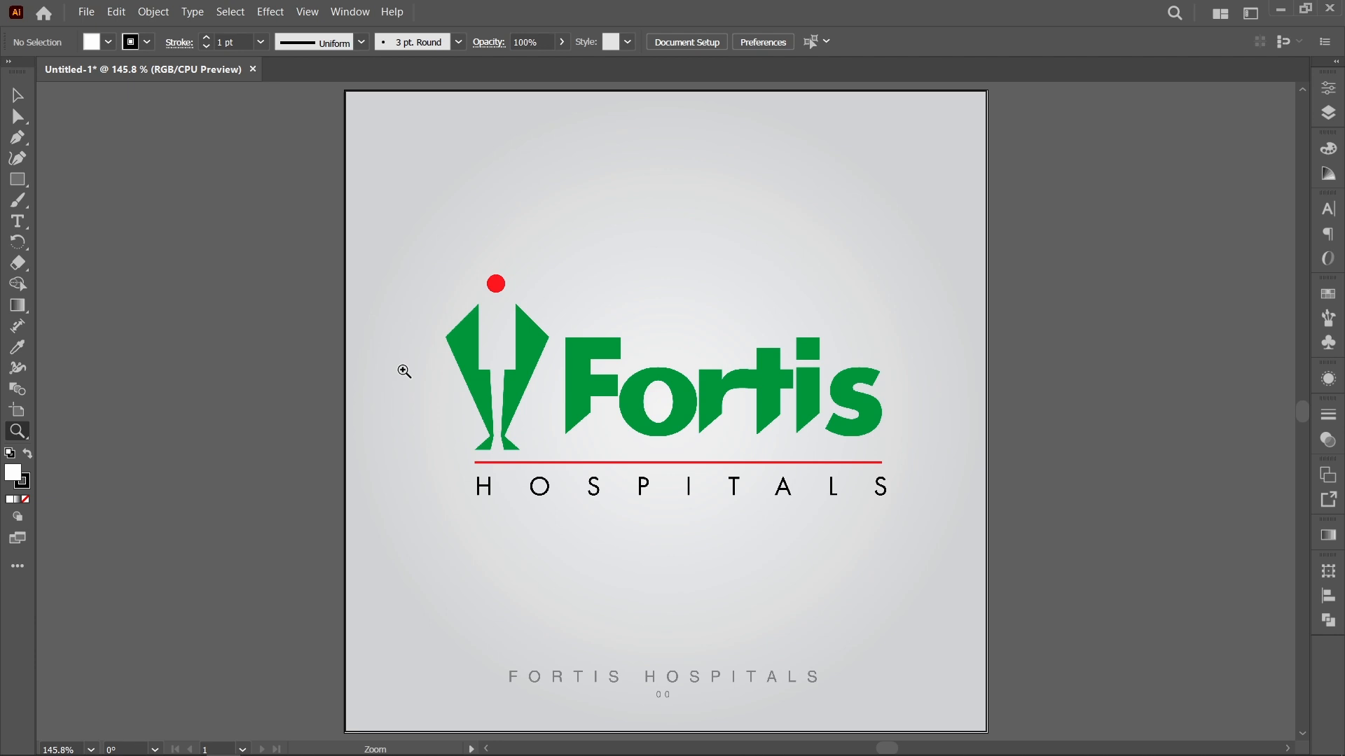
pyautogui.press('v')
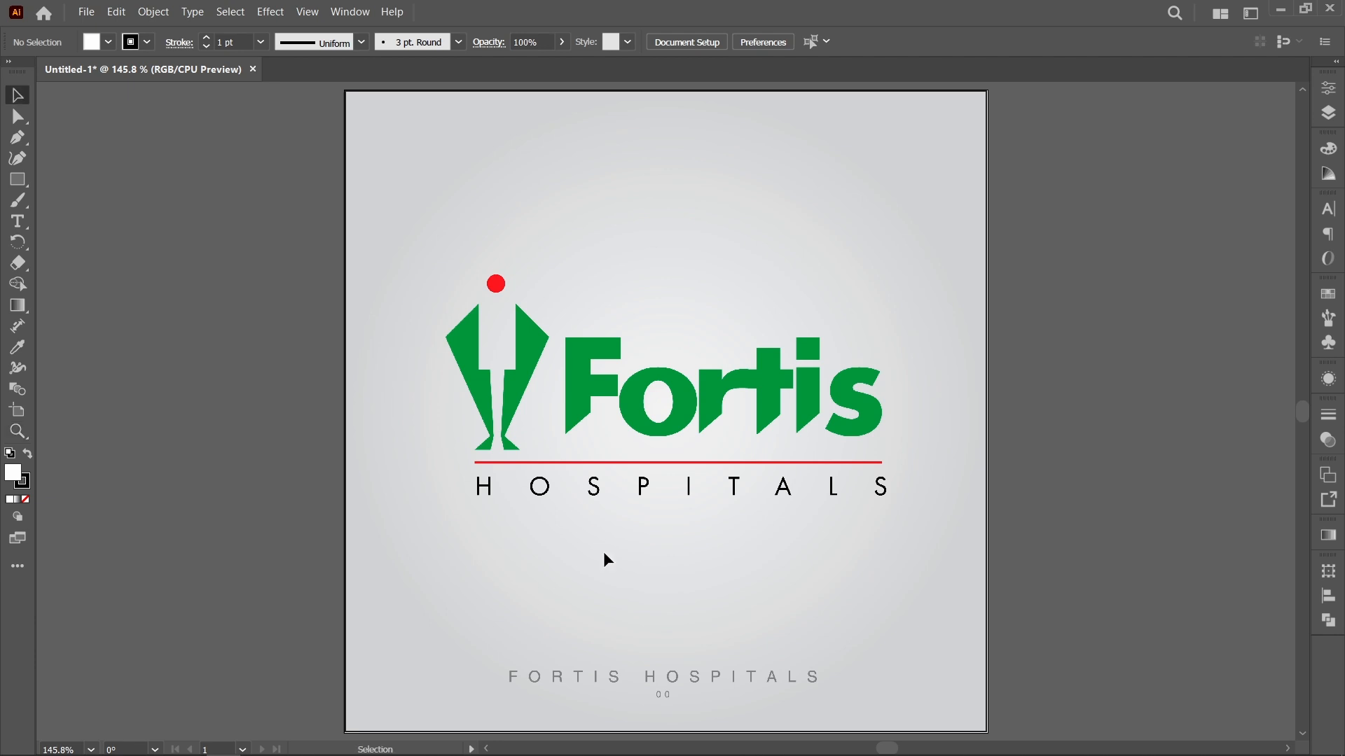
pyautogui.moveTo(514, 250); pyautogui.dragTo(298, 250)
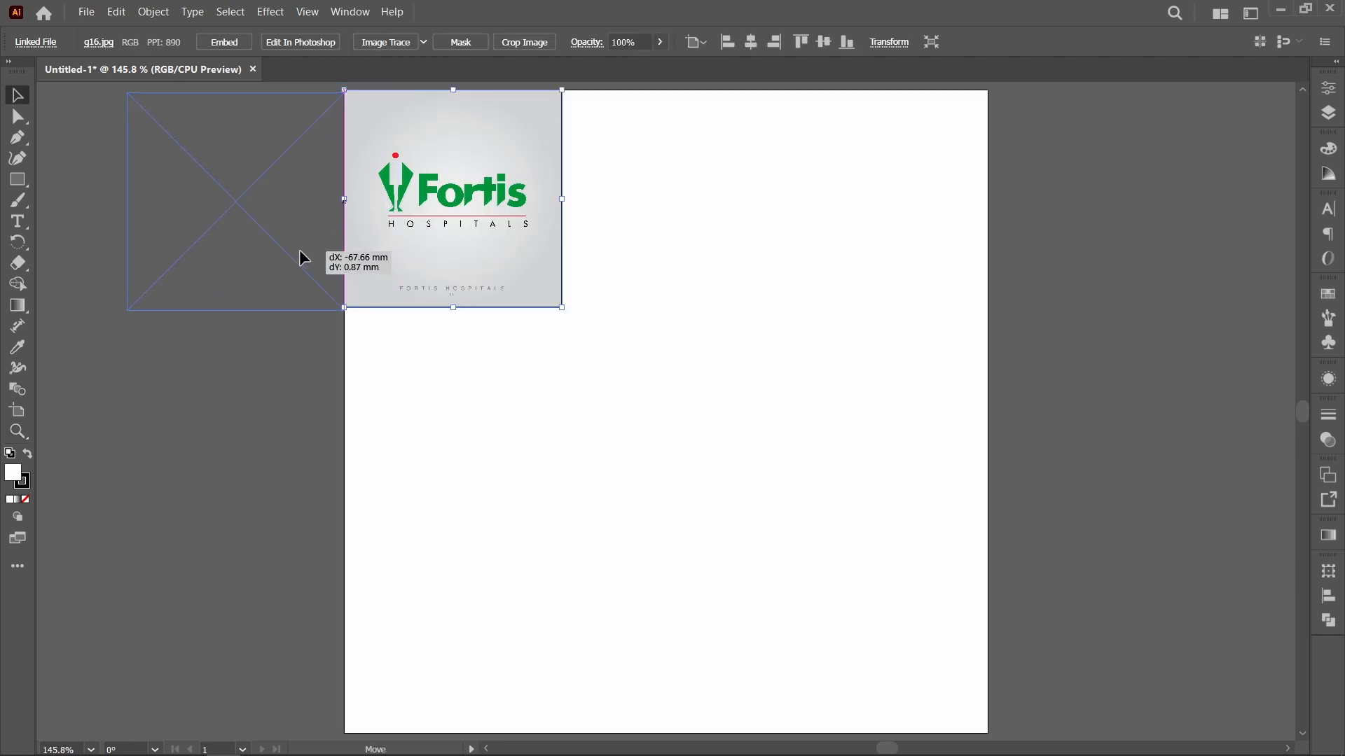
pyautogui.press('a')
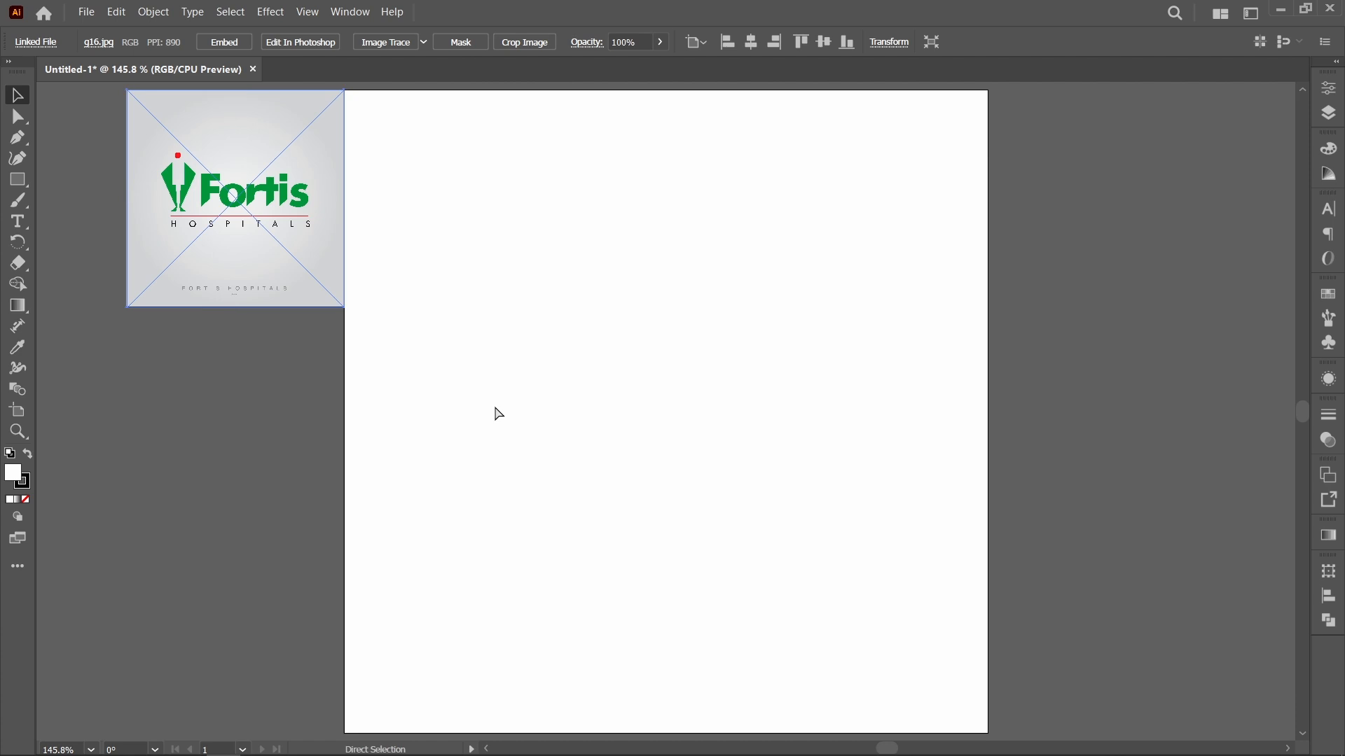
pyautogui.press('v')
pyautogui.click(356, 278)
pyautogui.moveTo(291, 268); pyautogui.dragTo(261, 353)
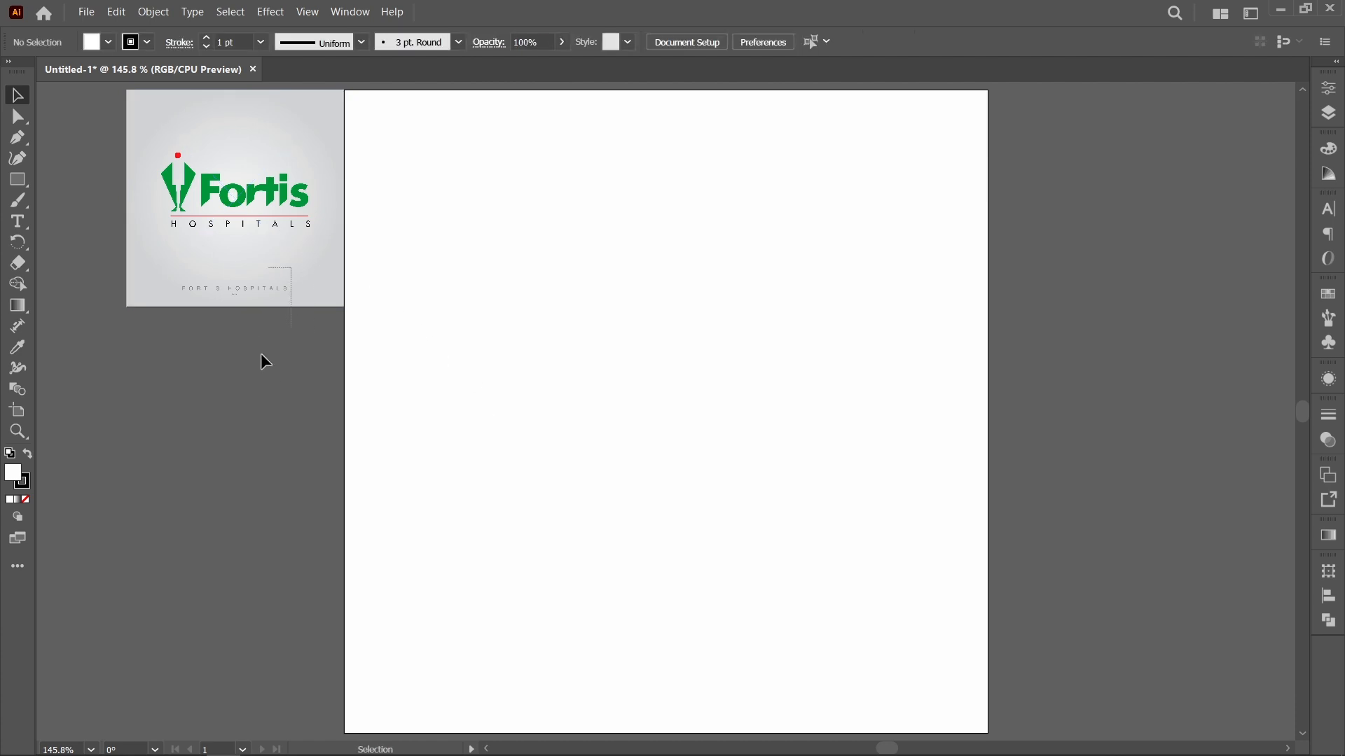
# Step: Create a 35.278 mm square with no fill and a black outline in the upper middle of the artboard
pyautogui.press('space')
pyautogui.moveTo(508, 366); pyautogui.dragTo(572, 360)
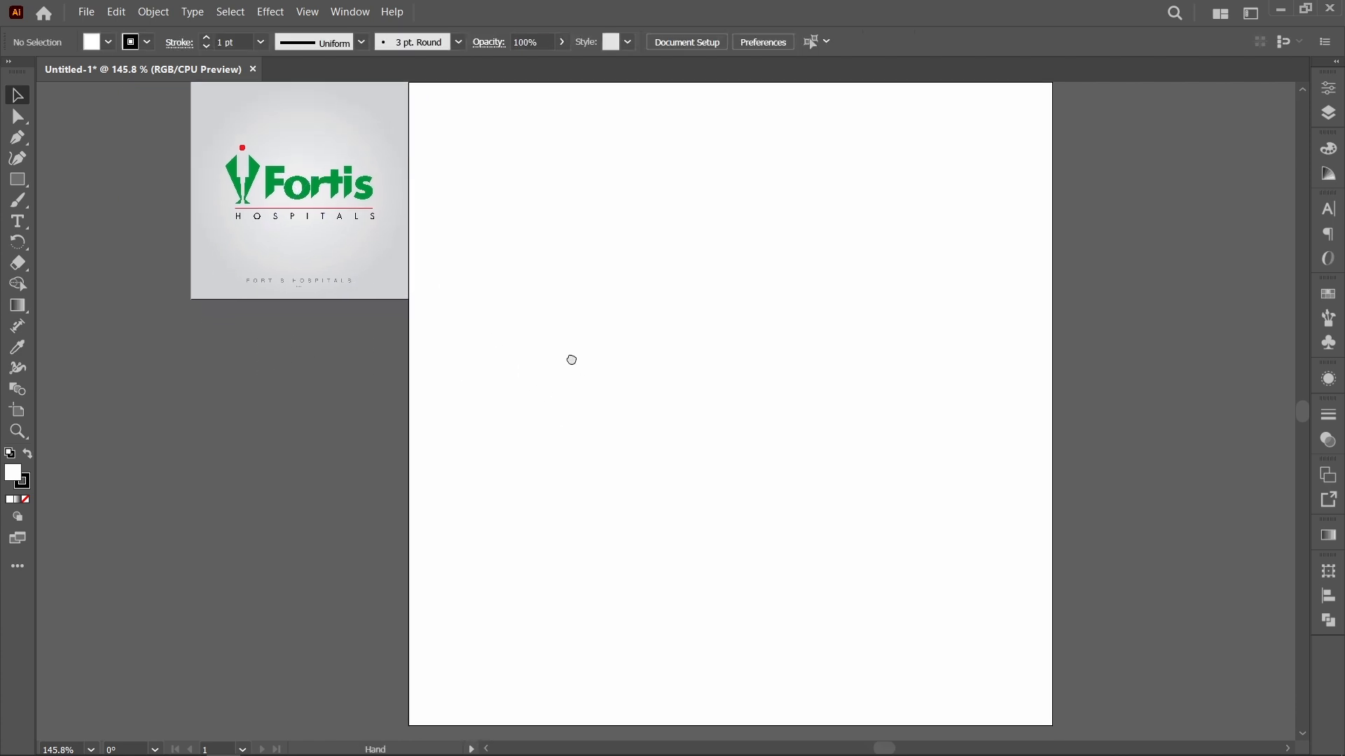
pyautogui.click(21, 187)
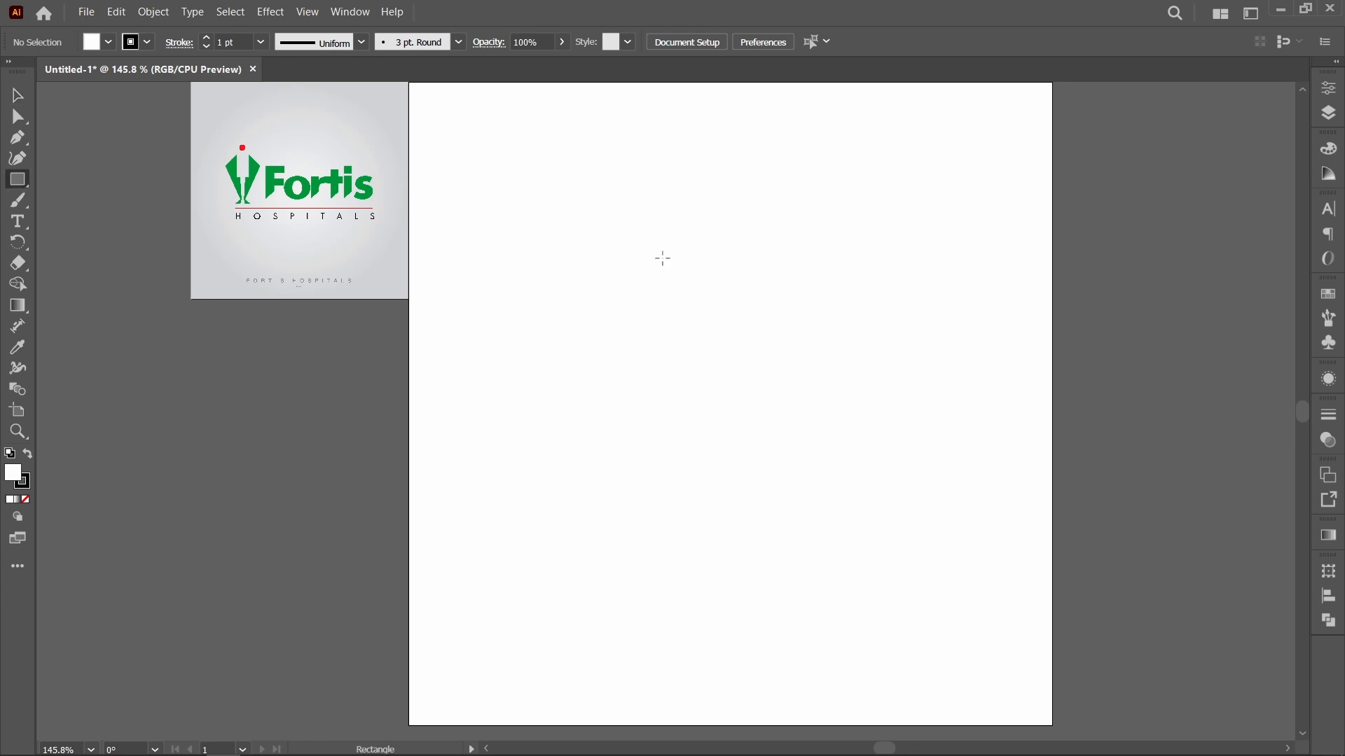
pyautogui.click(662, 258)
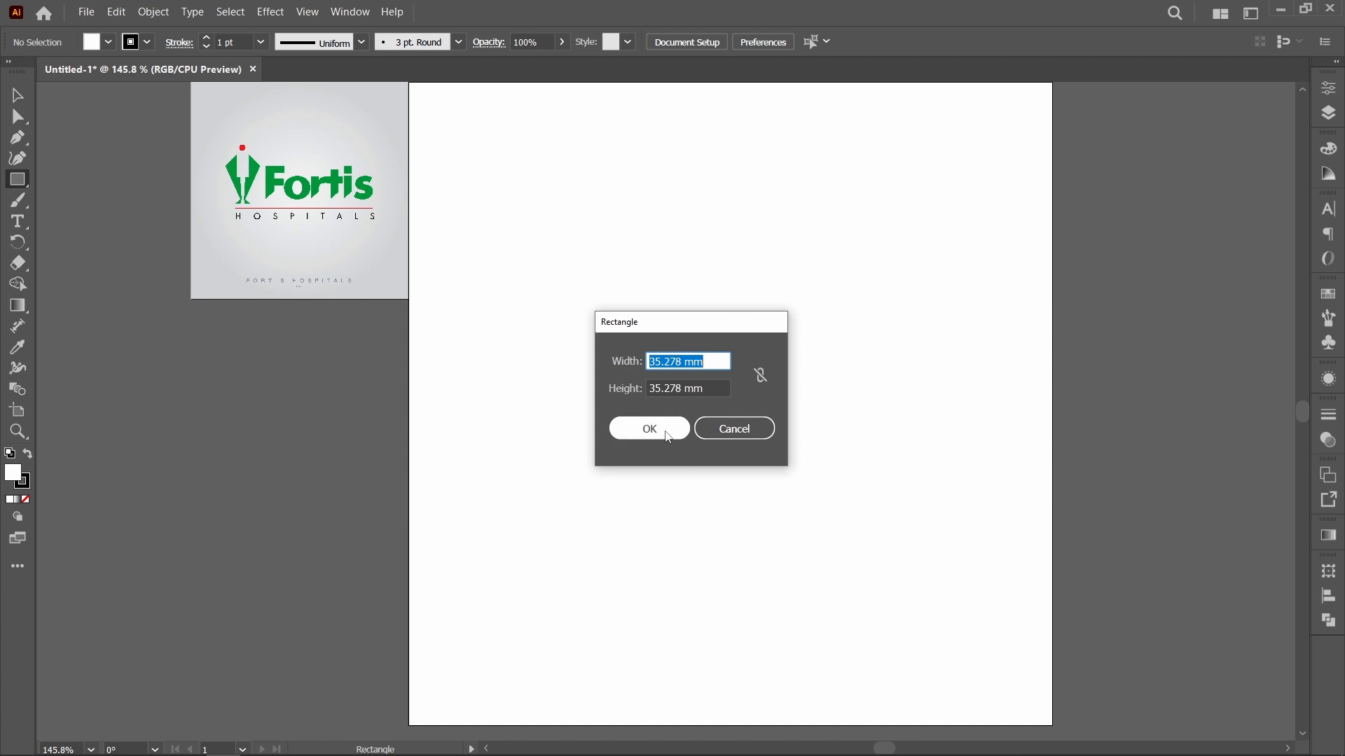
pyautogui.click(668, 437)
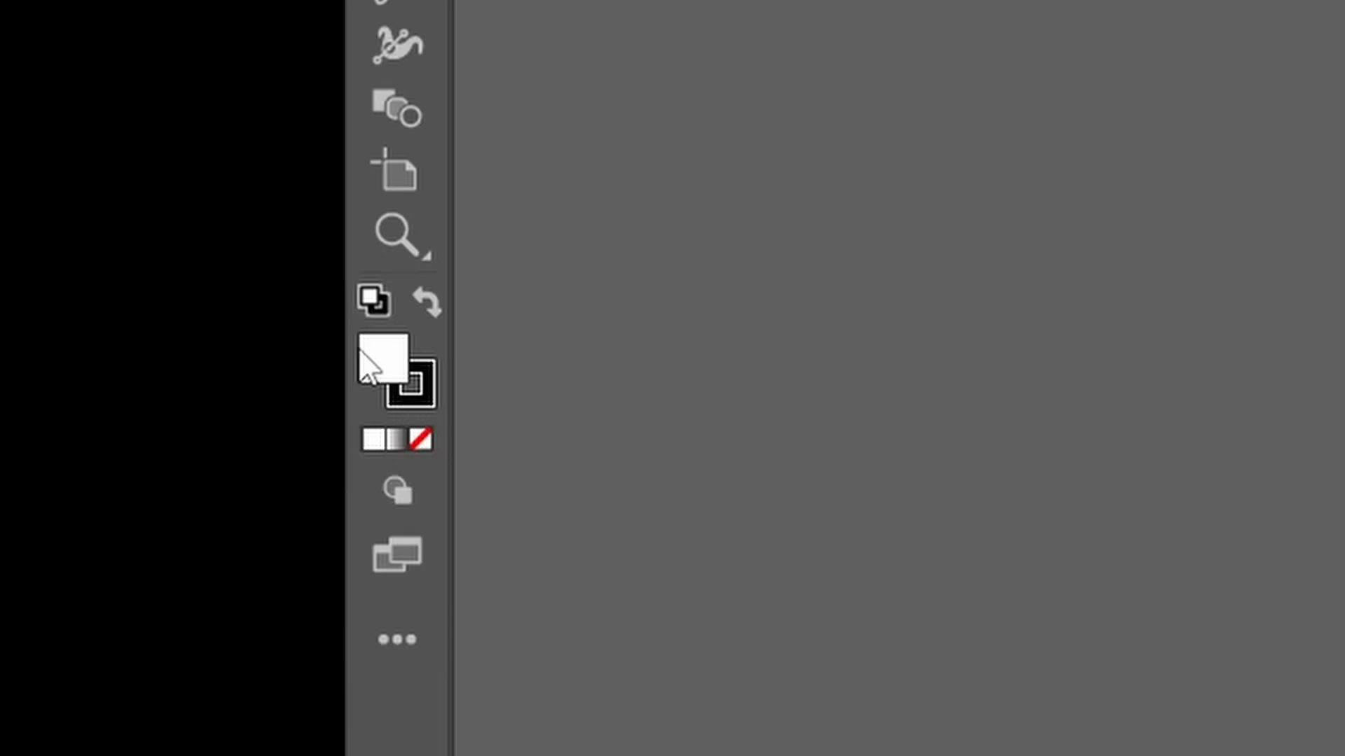
pyautogui.click(421, 446)
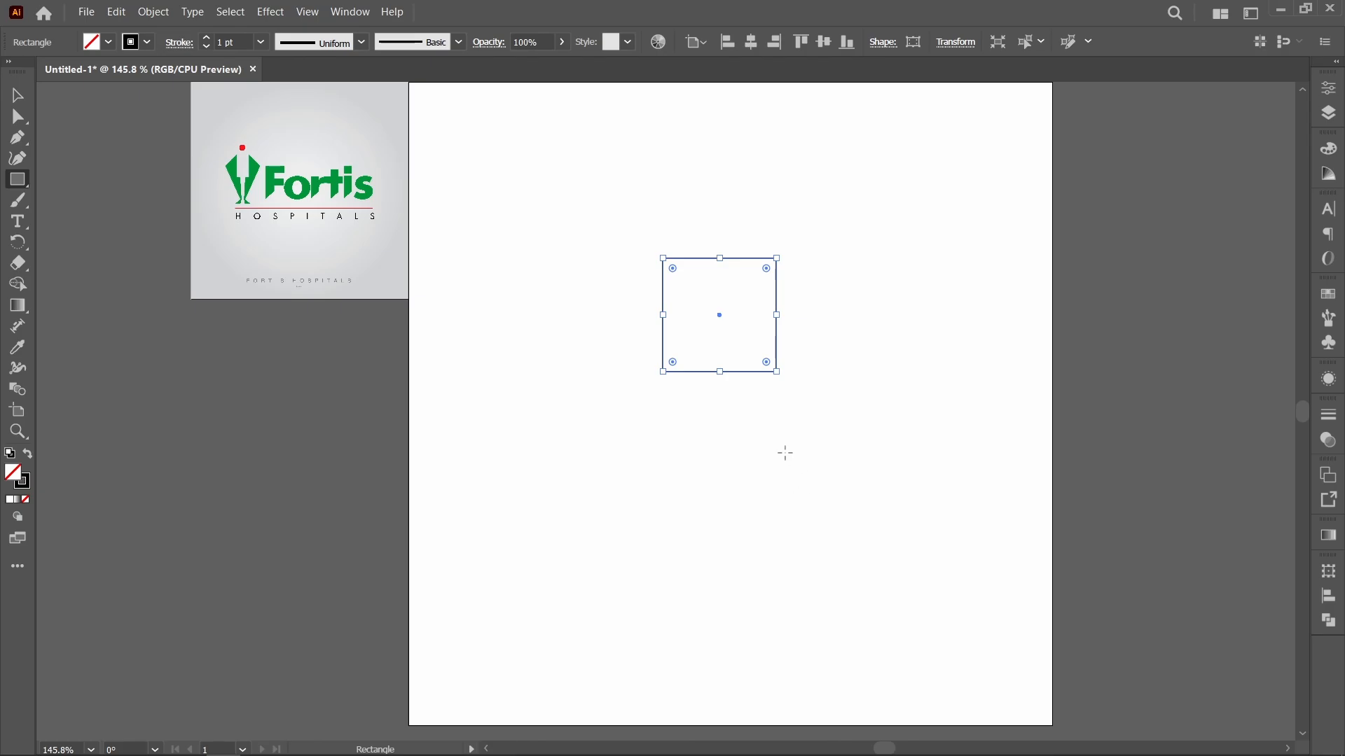
# Step: Try to rotate the square by 45° through its transform angle property
pyautogui.click(1329, 88)
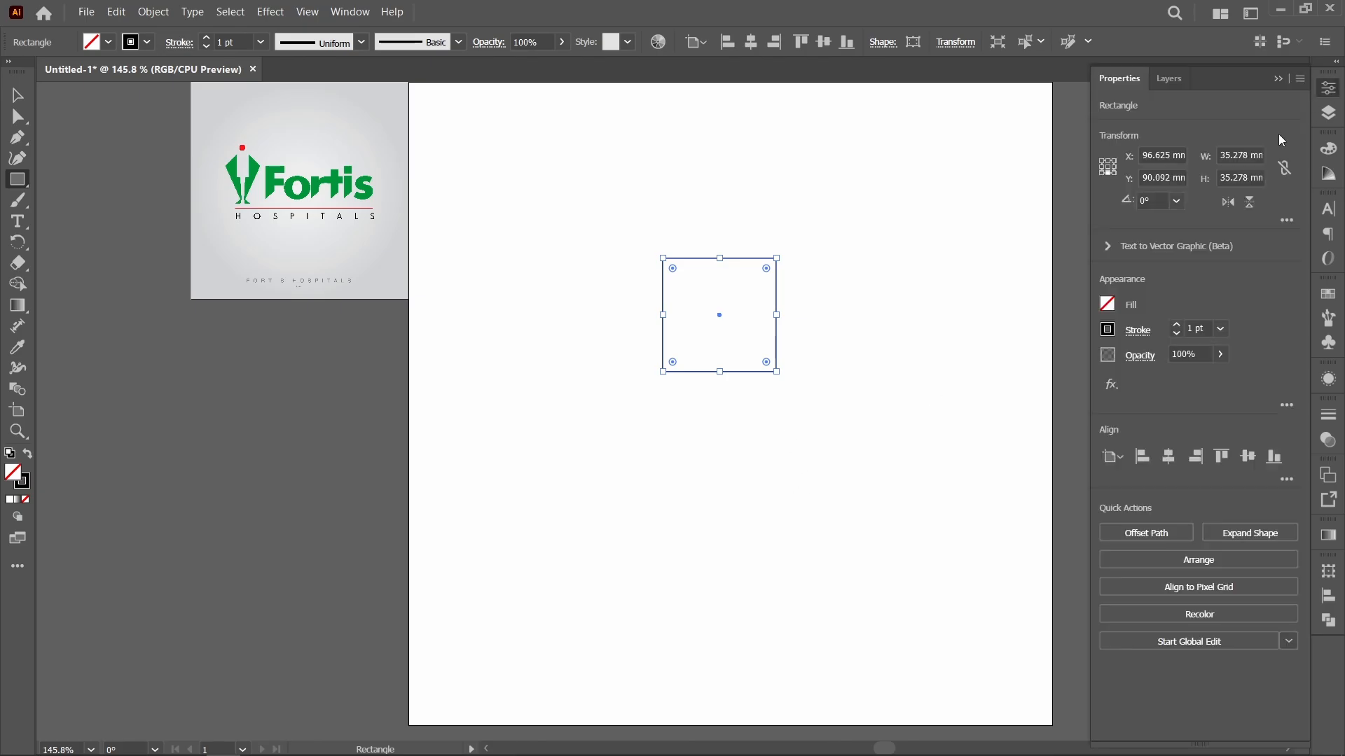
pyautogui.click(1154, 201)
pyautogui.press('Return')
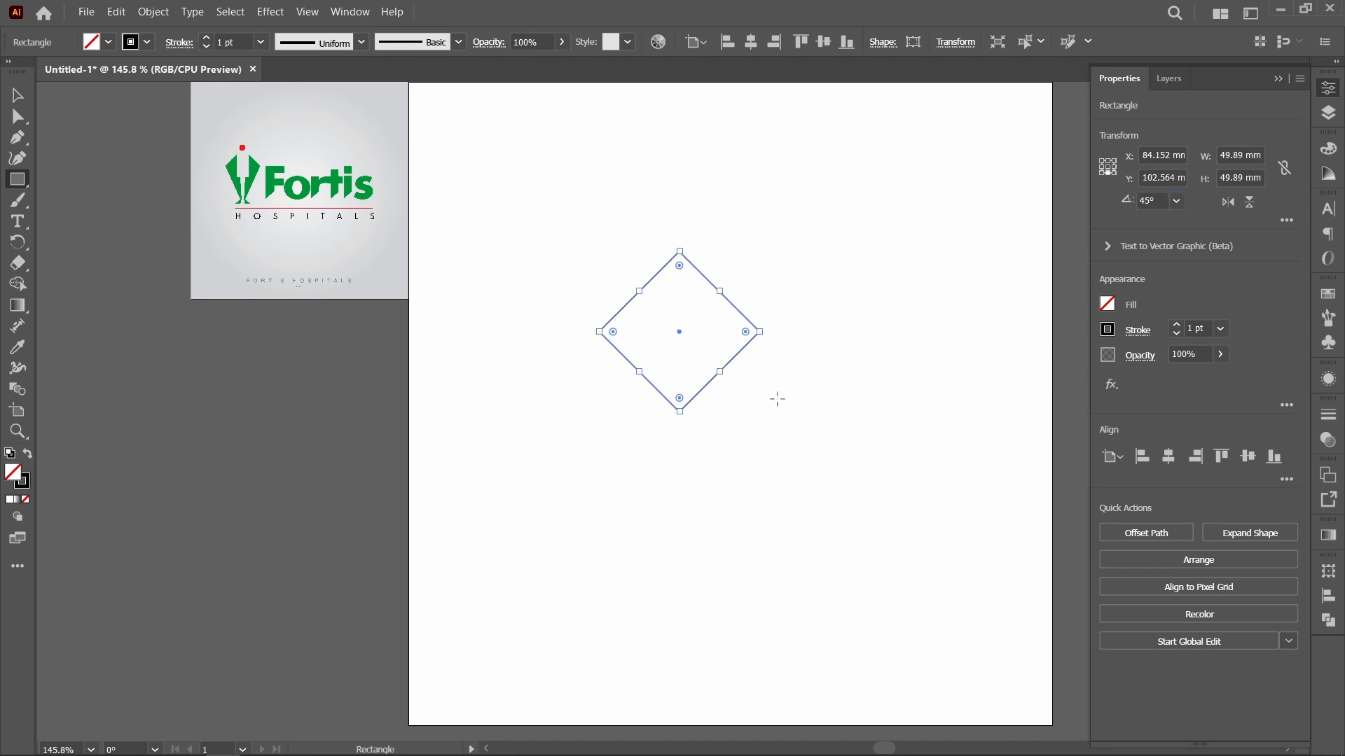
pyautogui.hotkey('ctrl', 'z')
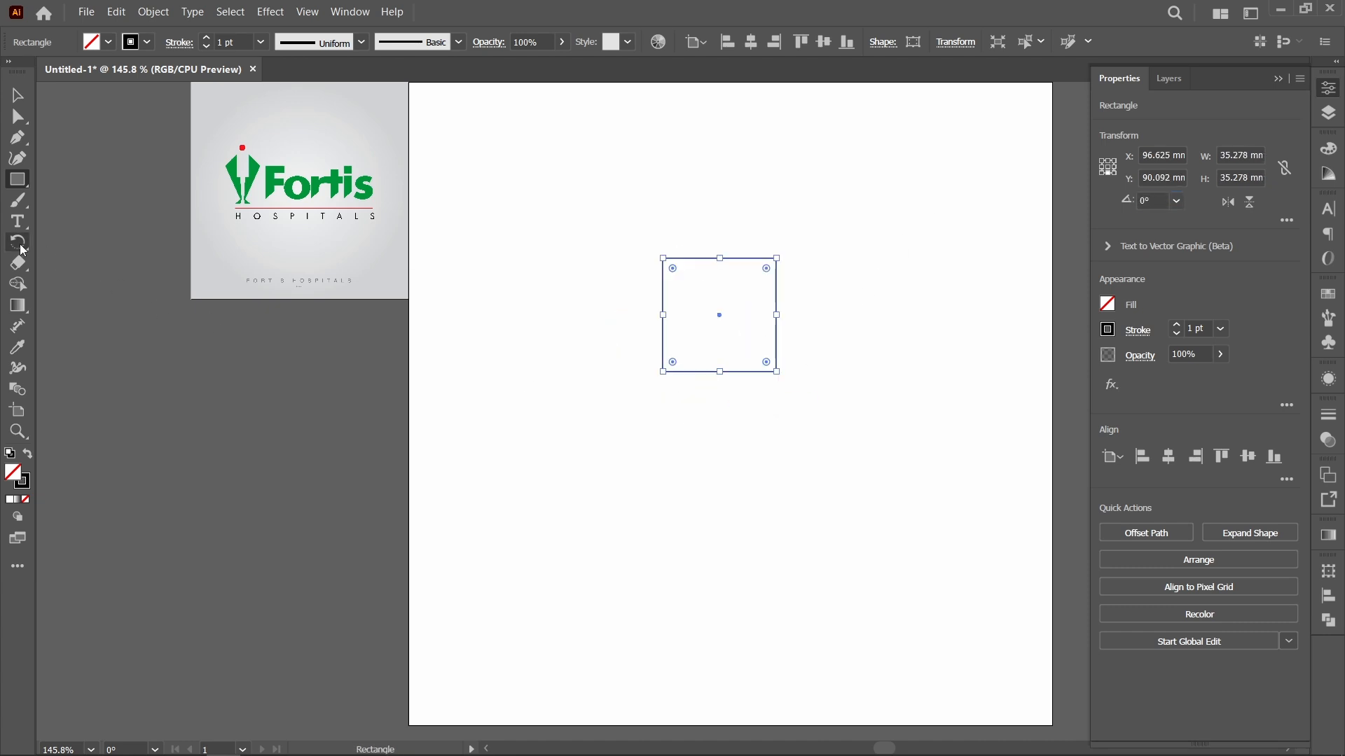
# Step: Rotate the square 45° about its centre and move the resulting diamond towards the artboard's left side
pyautogui.doubleClick(21, 245)
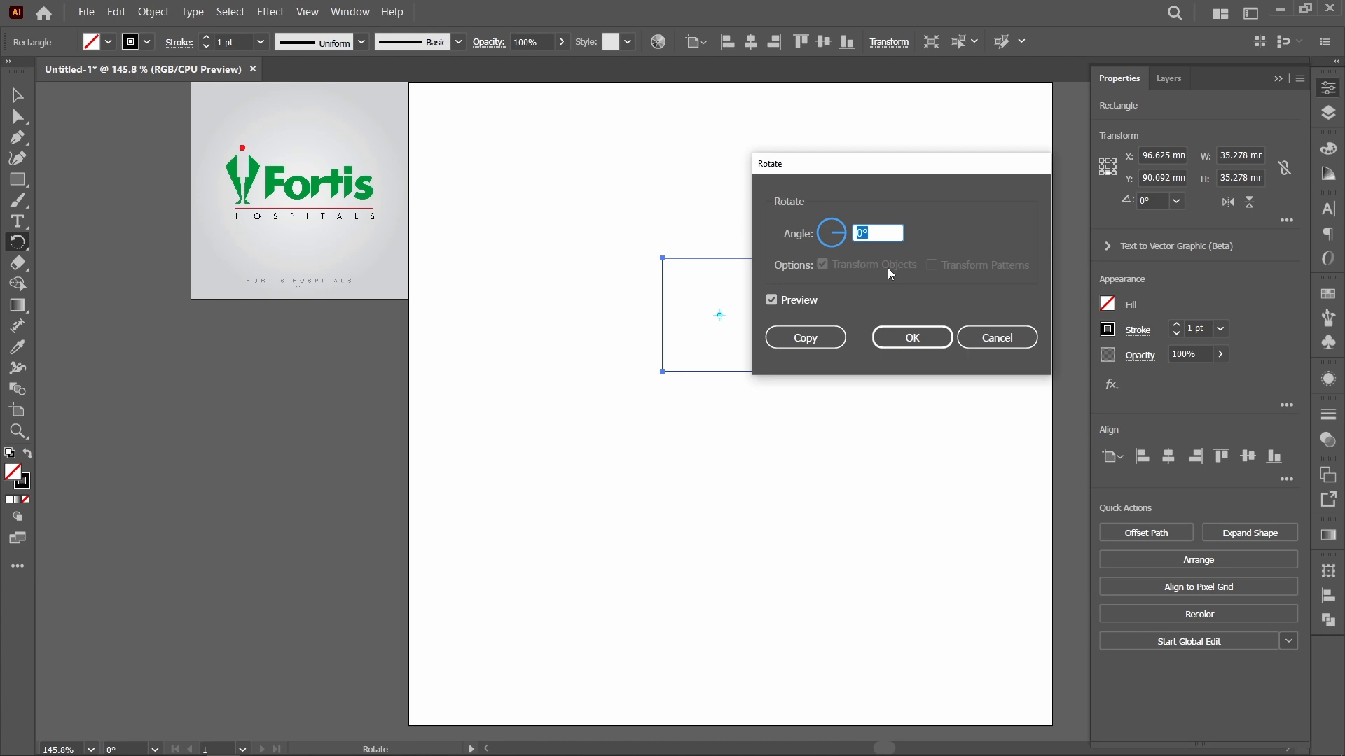
pyautogui.write('45')
pyautogui.press('Return')
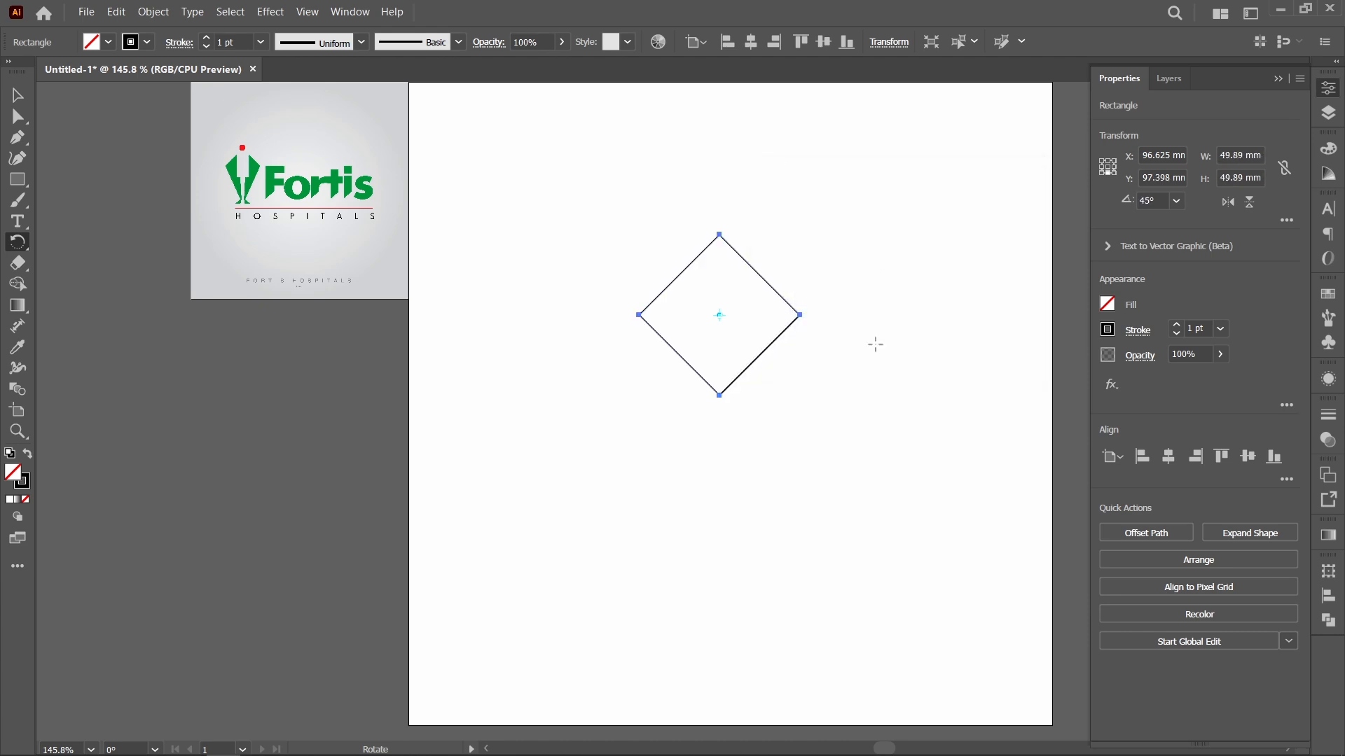
pyautogui.press('v')
pyautogui.click(842, 398)
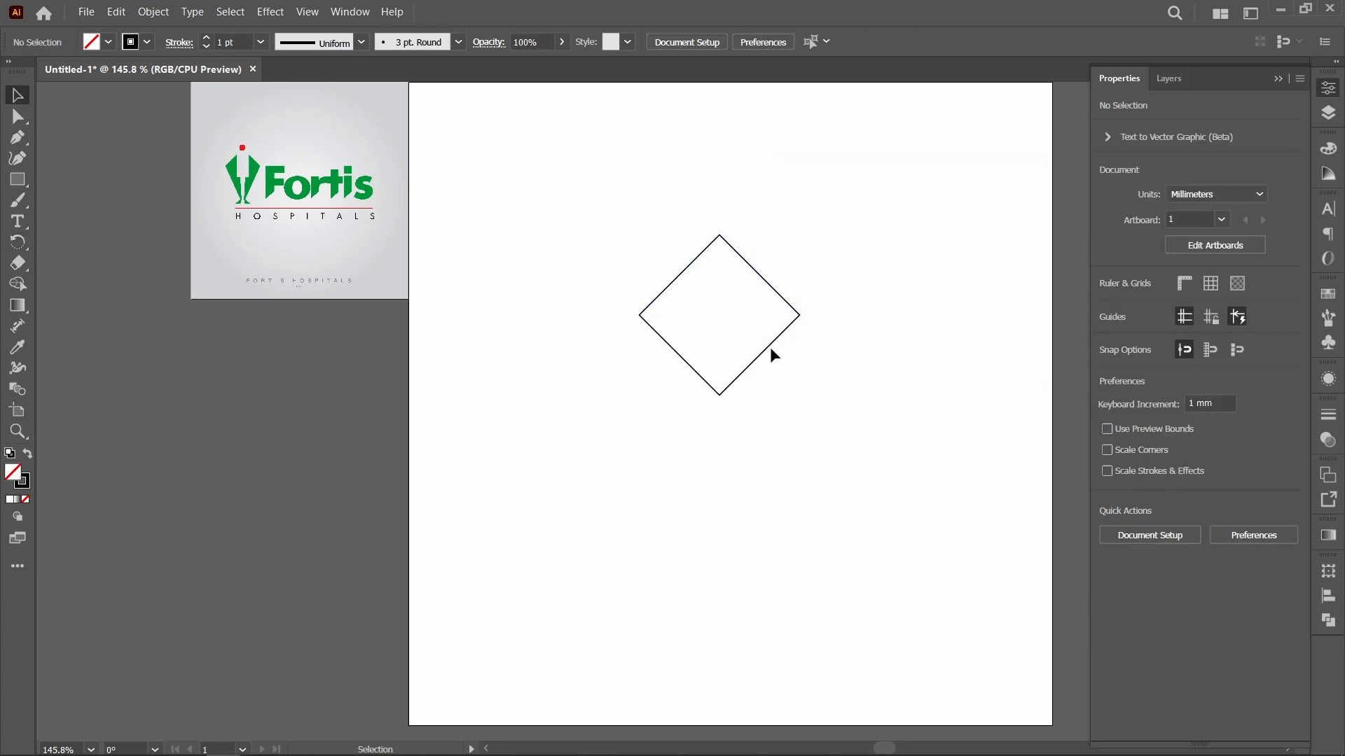
pyautogui.moveTo(767, 347); pyautogui.dragTo(638, 381)
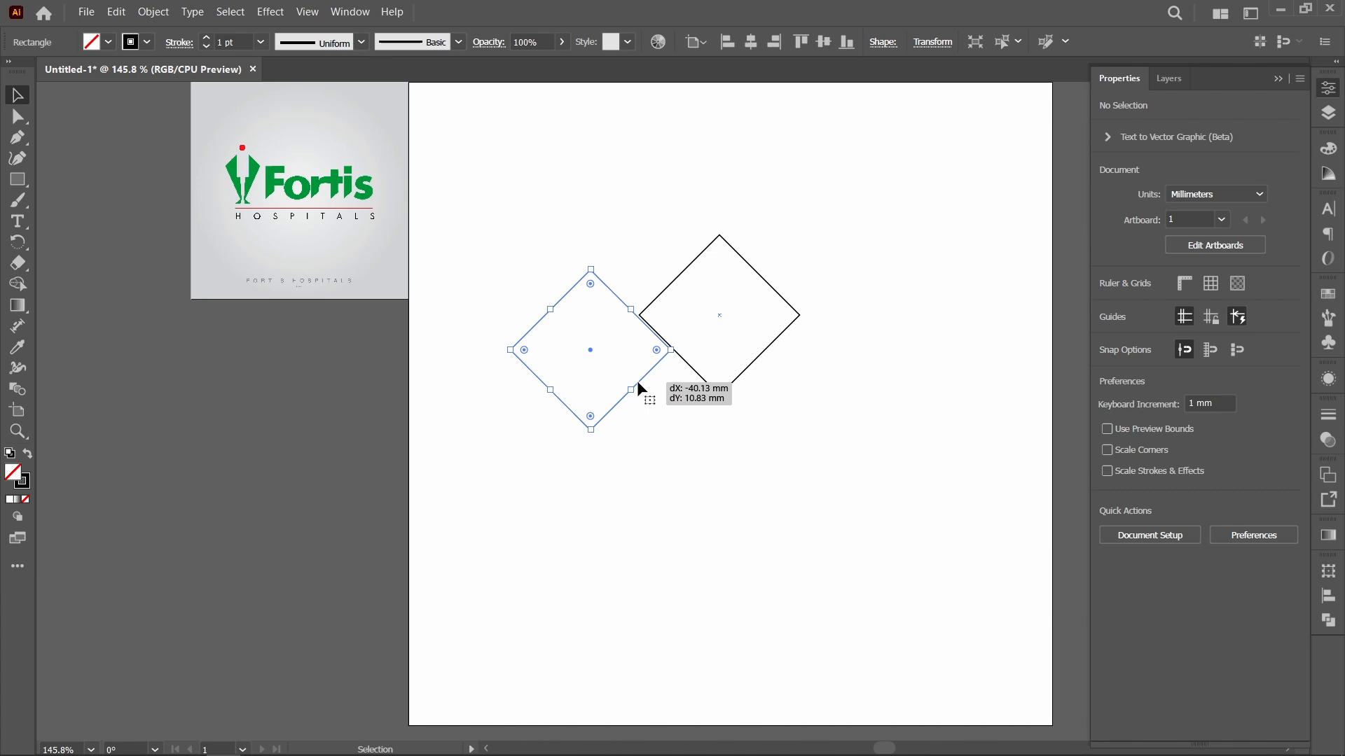
pyautogui.click(720, 415)
# Step: Stretch the diamond into a tall kite by moving only its bottom corner point straight down to about Y 145 mm
pyautogui.press('a')
pyautogui.click(590, 430)
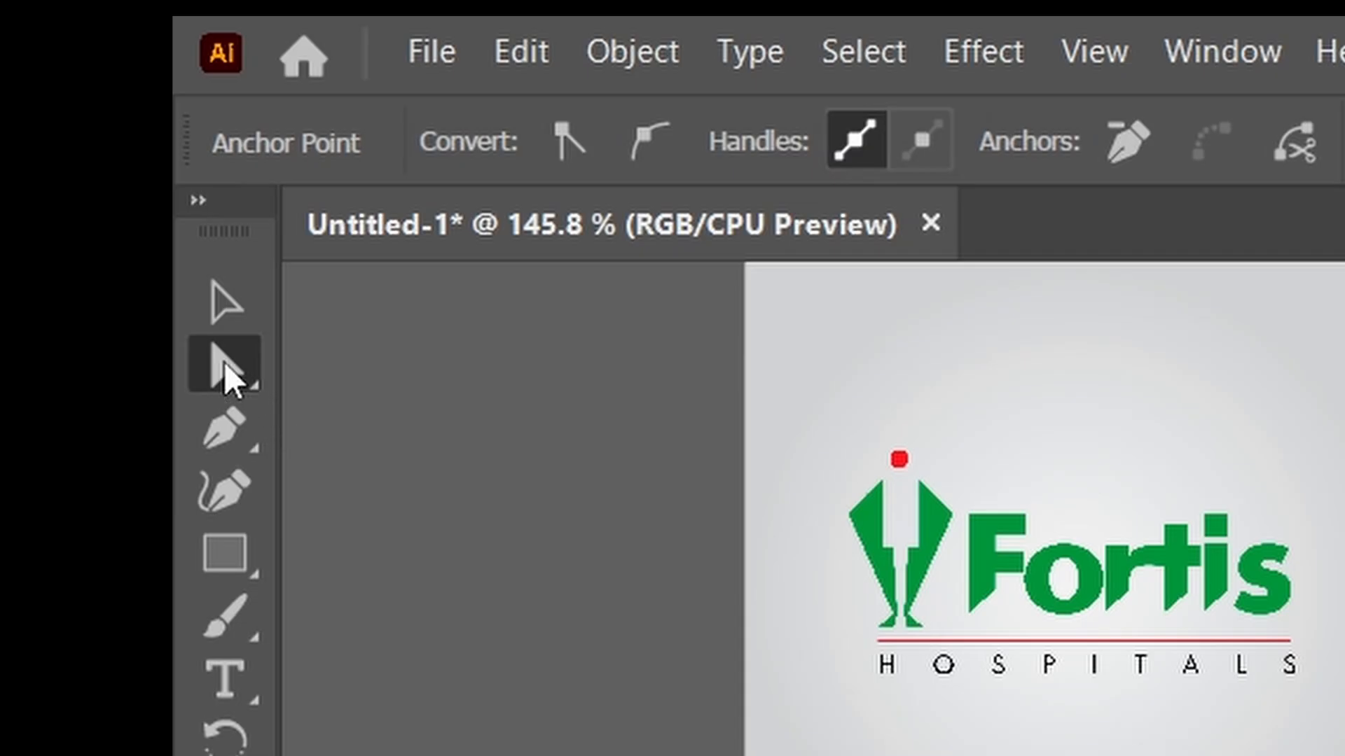
pyautogui.click(16, 118)
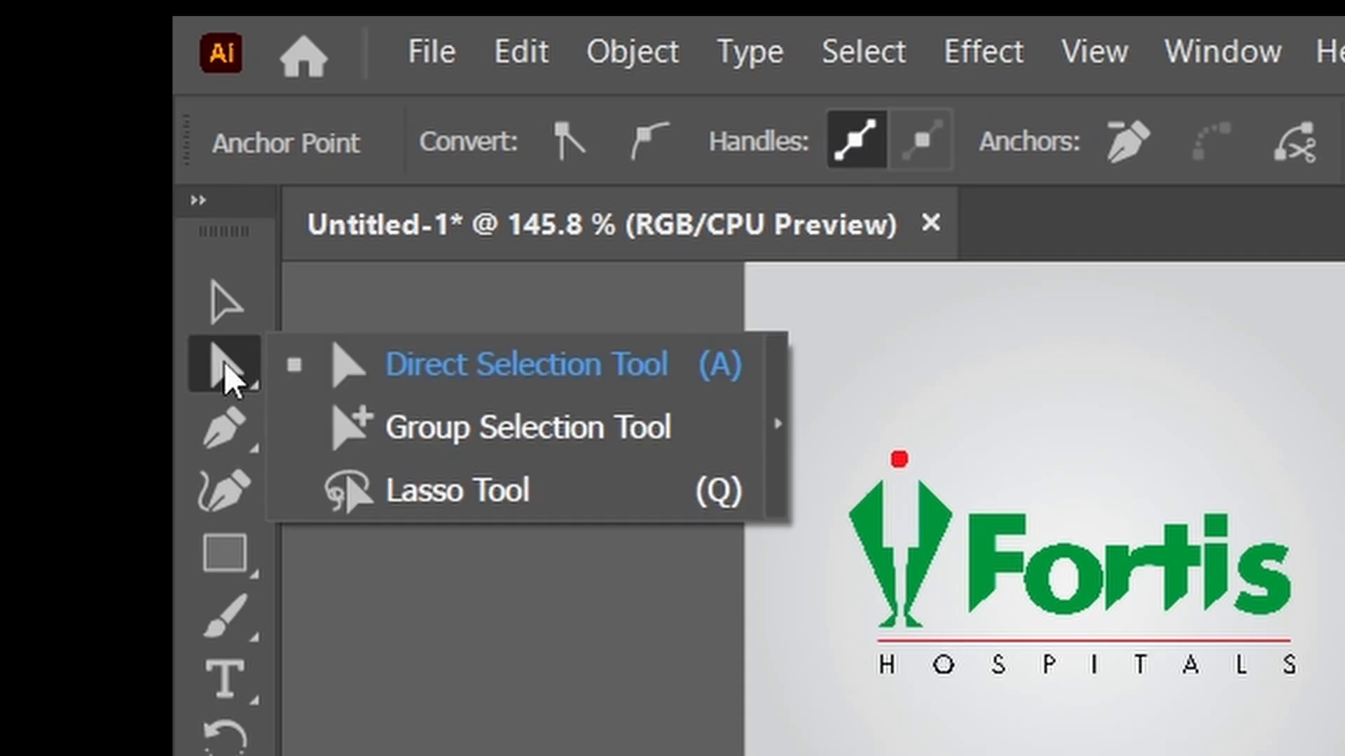
pyautogui.click(452, 382)
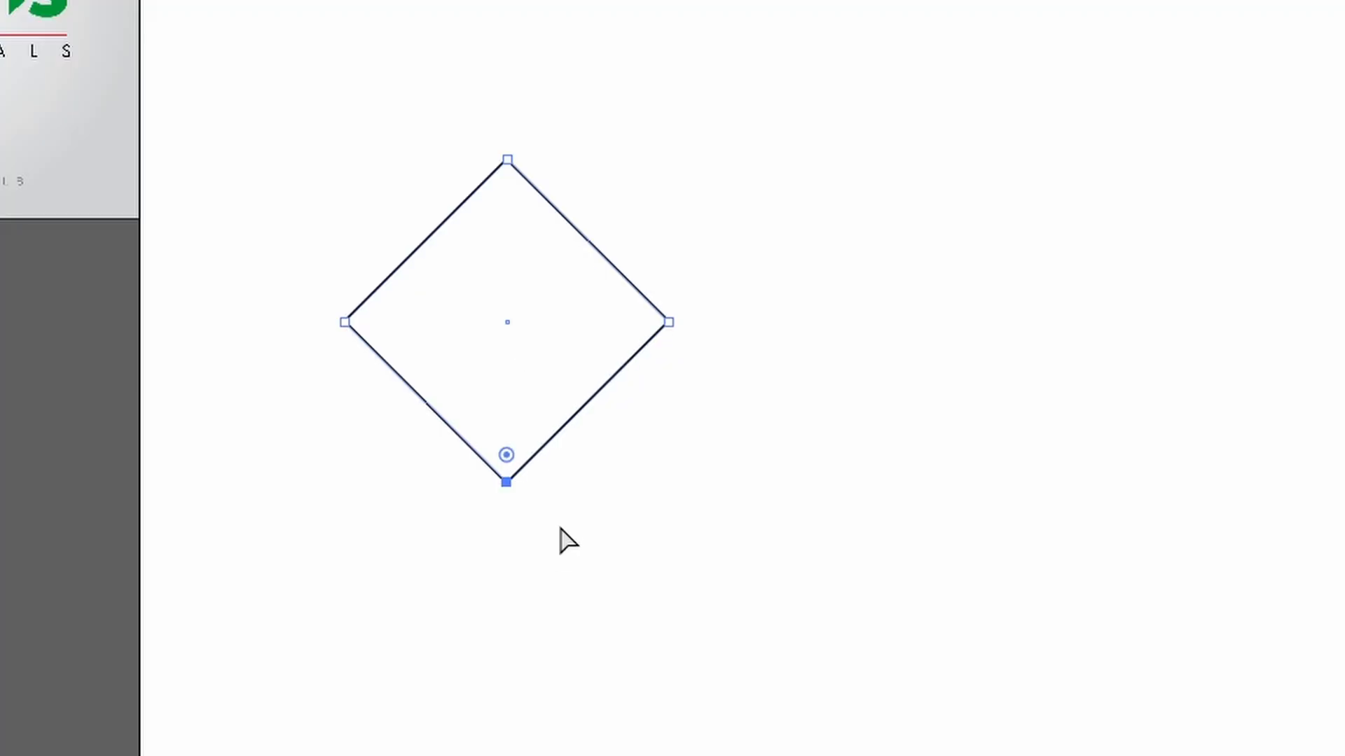
pyautogui.moveTo(569, 513); pyautogui.dragTo(415, 450)
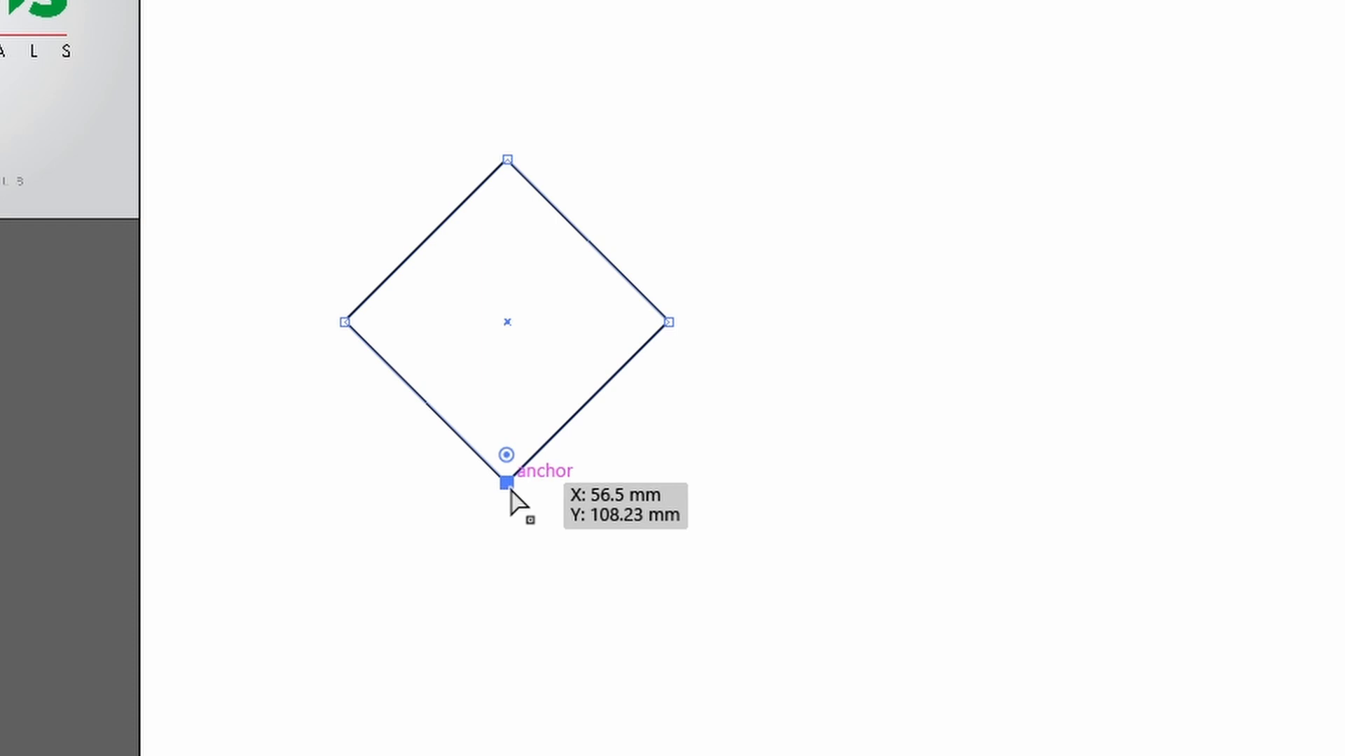
pyautogui.moveTo(509, 488); pyautogui.dragTo(520, 718)
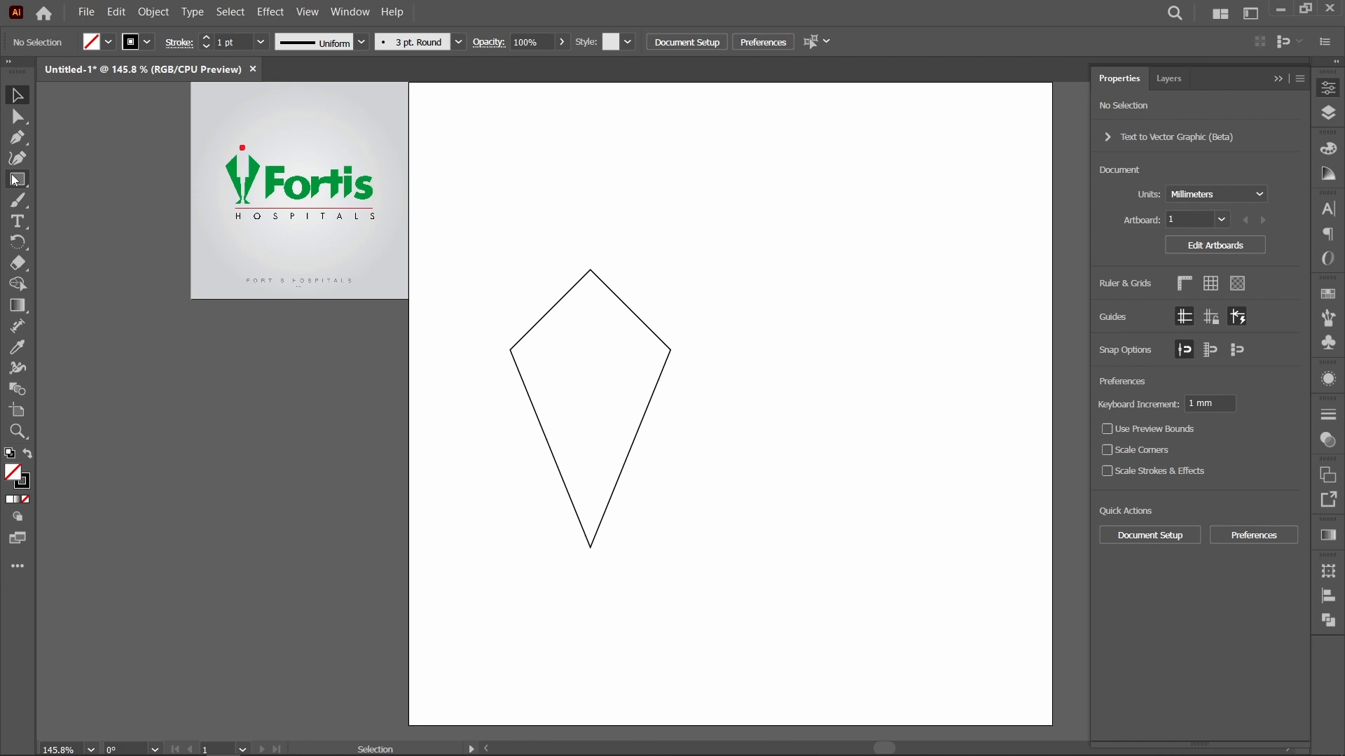
# Step: Draw an upright rectangle about 14 by 57 mm over the kite's top corner and duplicate it beside the kite
pyautogui.press('m')
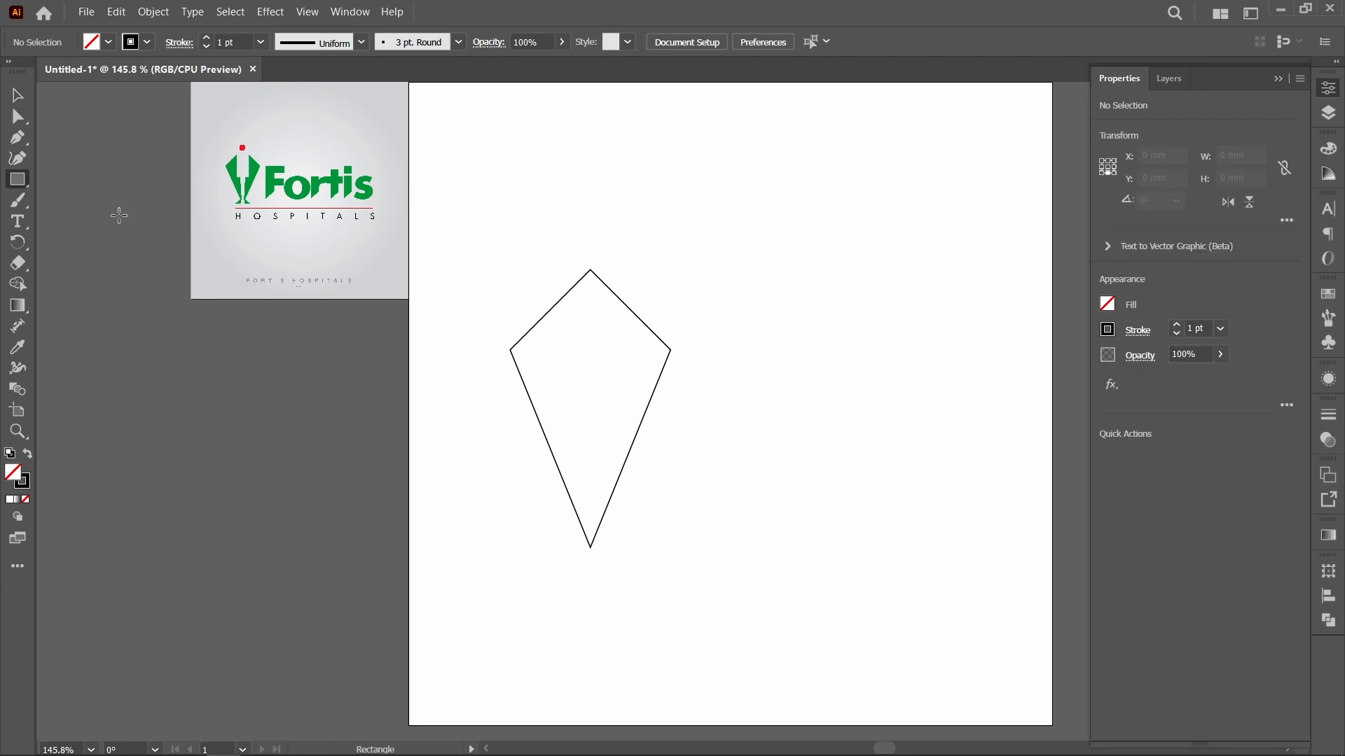
pyautogui.moveTo(576, 225); pyautogui.dragTo(621, 409)
pyautogui.press('v')
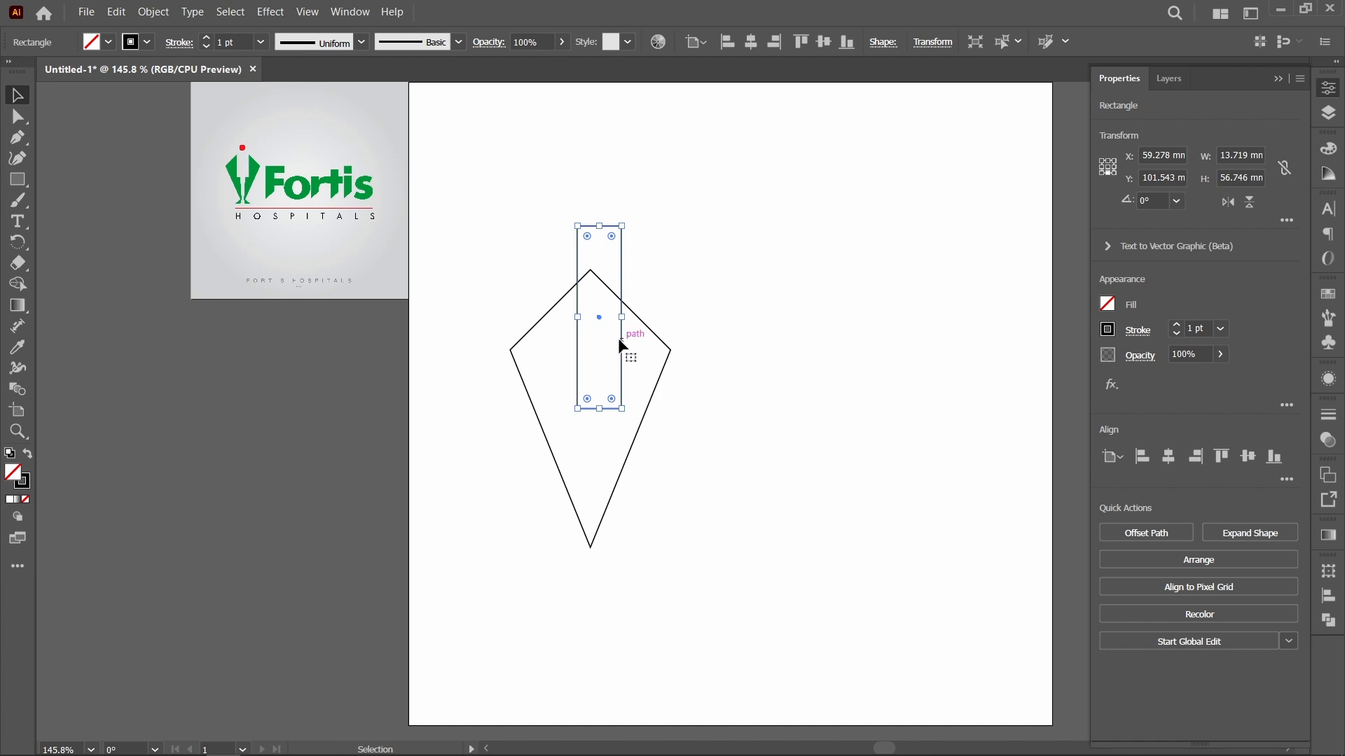
pyautogui.moveTo(620, 340); pyautogui.dragTo(768, 368)
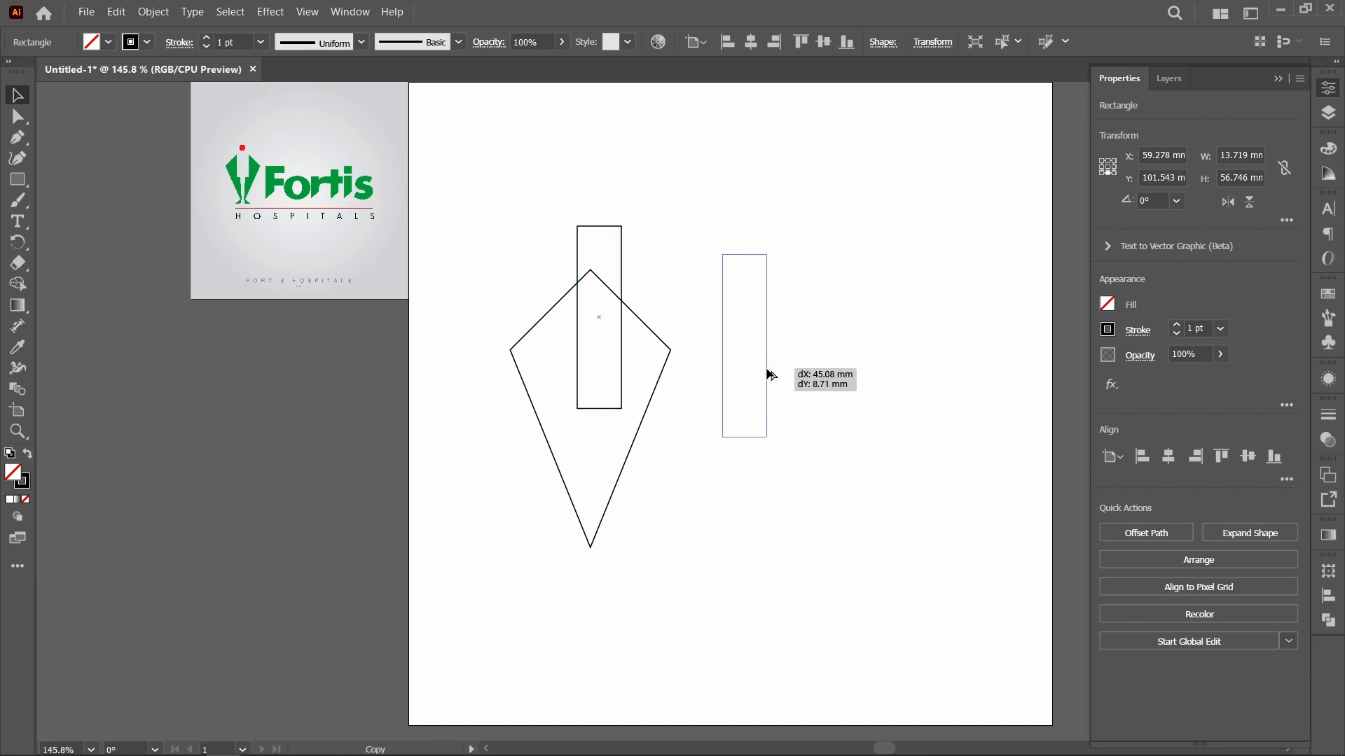
# Step: Centre the first rectangle and the kite horizontally on each other and widen the rectangle to about 15.2 mm
pyautogui.moveTo(664, 450); pyautogui.dragTo(488, 372)
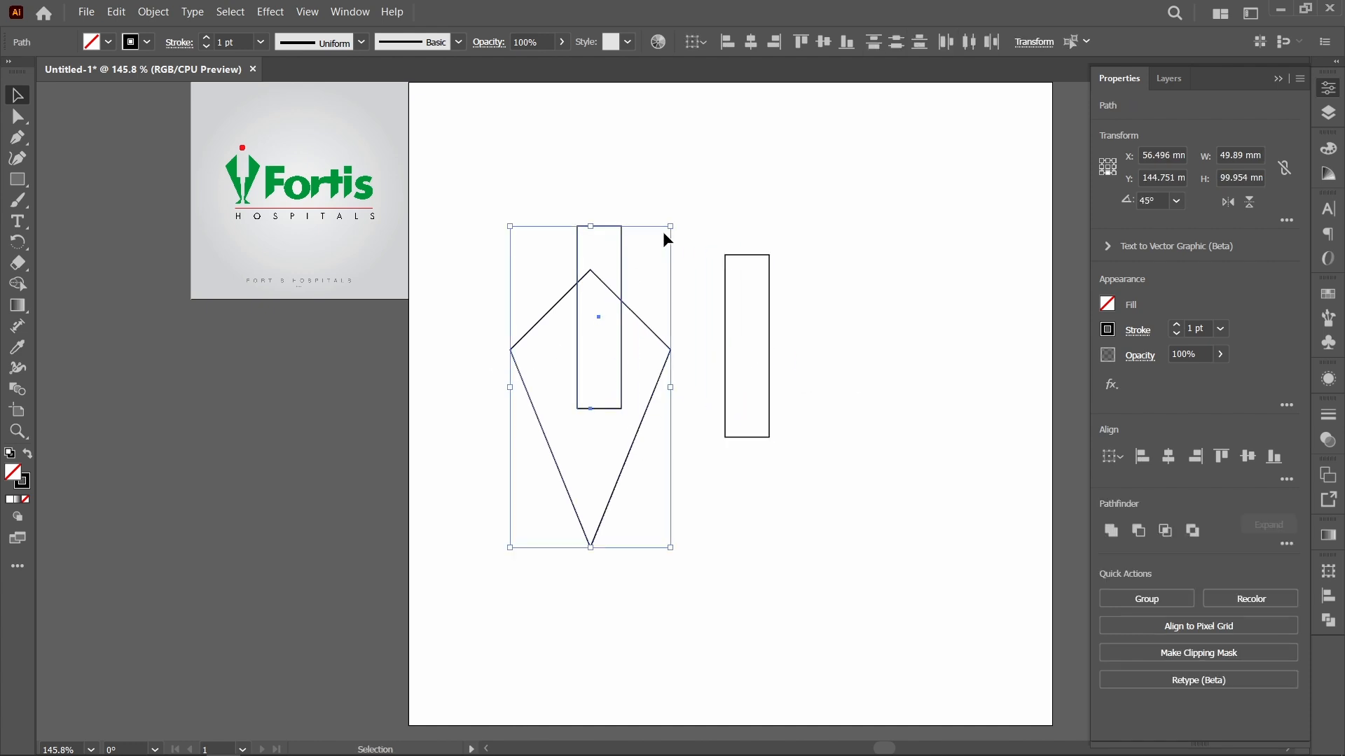
pyautogui.click(753, 46)
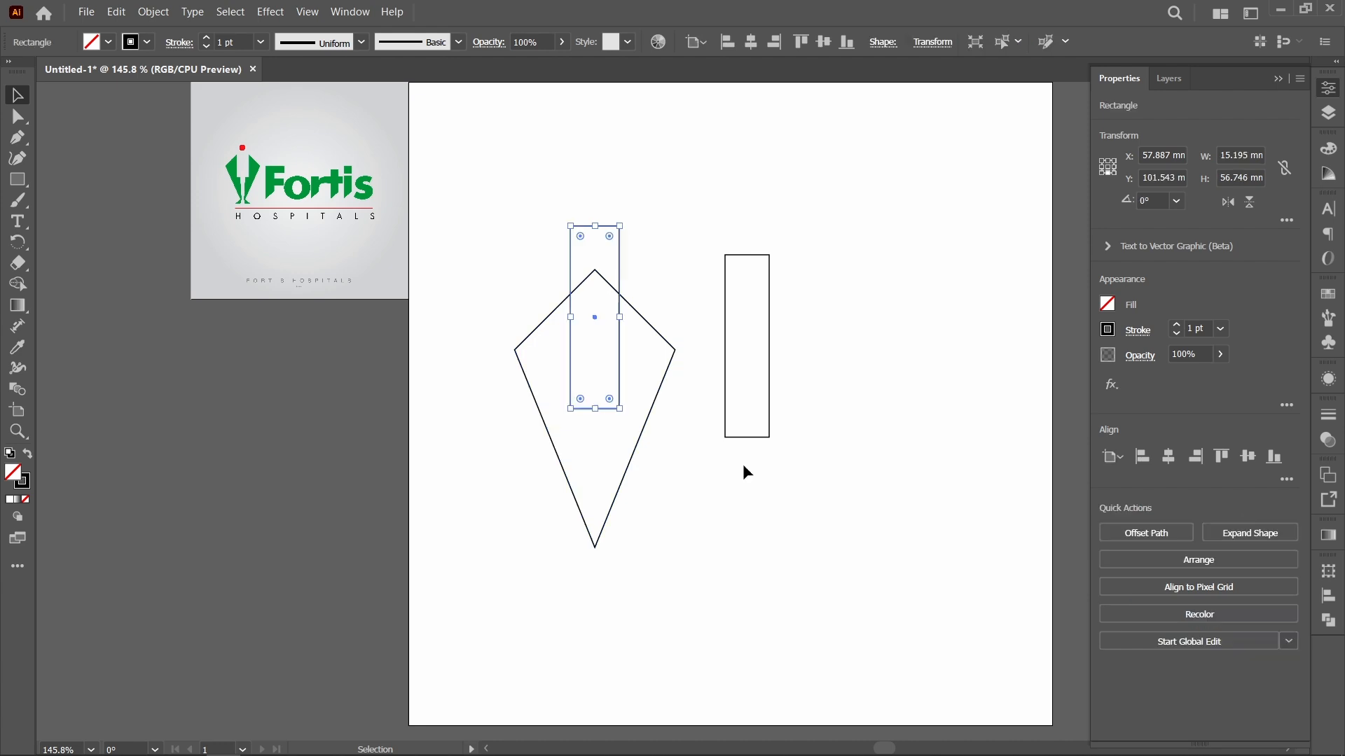
pyautogui.click(744, 467)
# Step: Move the duplicate rectangle onto the kite's lower tip, centred below the first rectangle, and narrow it to about 6.3 mm
pyautogui.click(752, 437)
pyautogui.moveTo(770, 346); pyautogui.dragTo(597, 490)
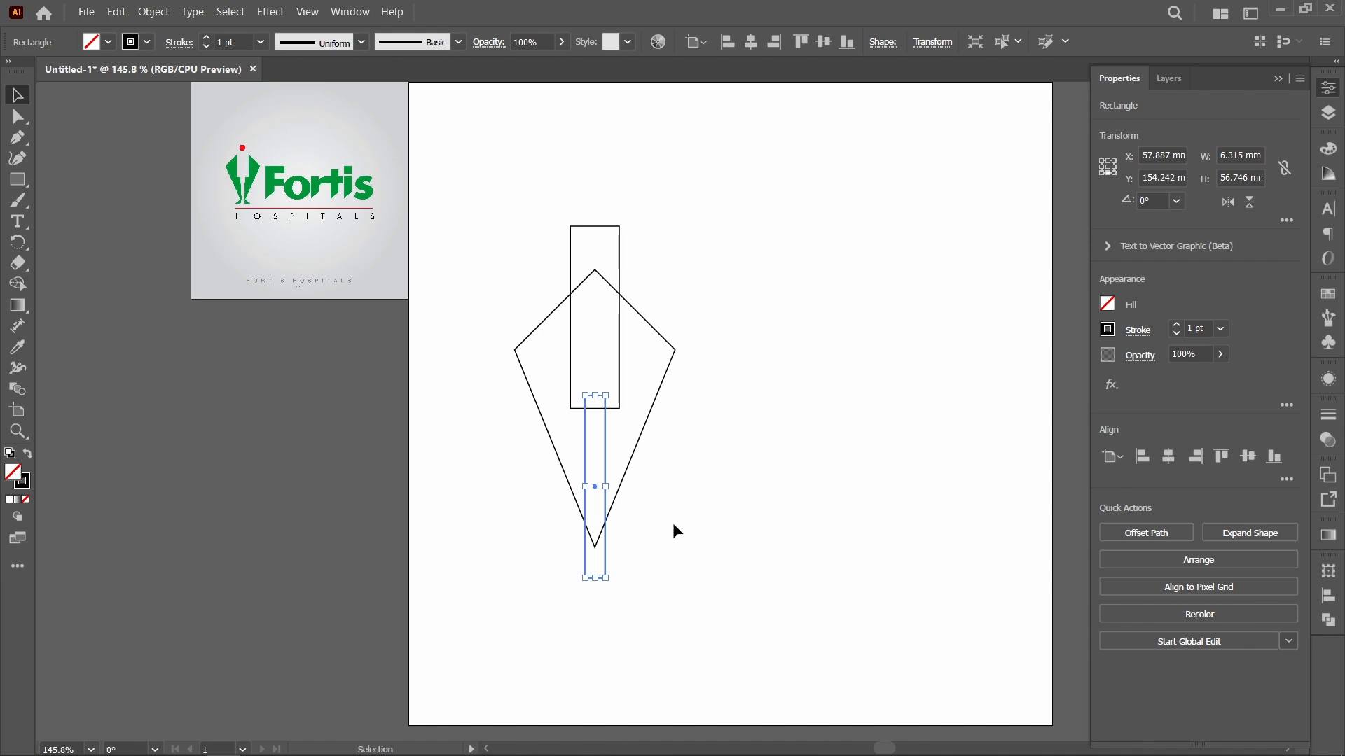
pyautogui.click(645, 507)
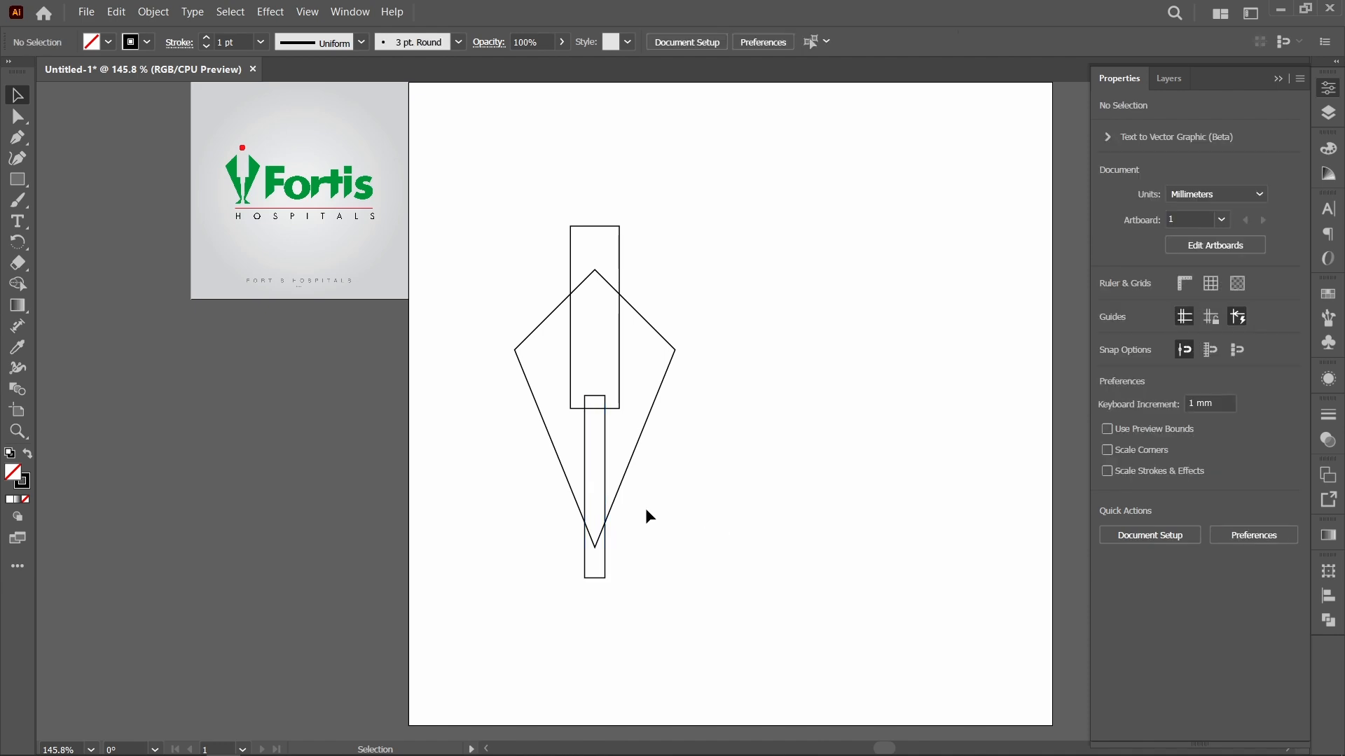
# Step: Taper the narrow lower rectangle by scaling only its two bottom corner points uniformly to 30%
pyautogui.press('z')
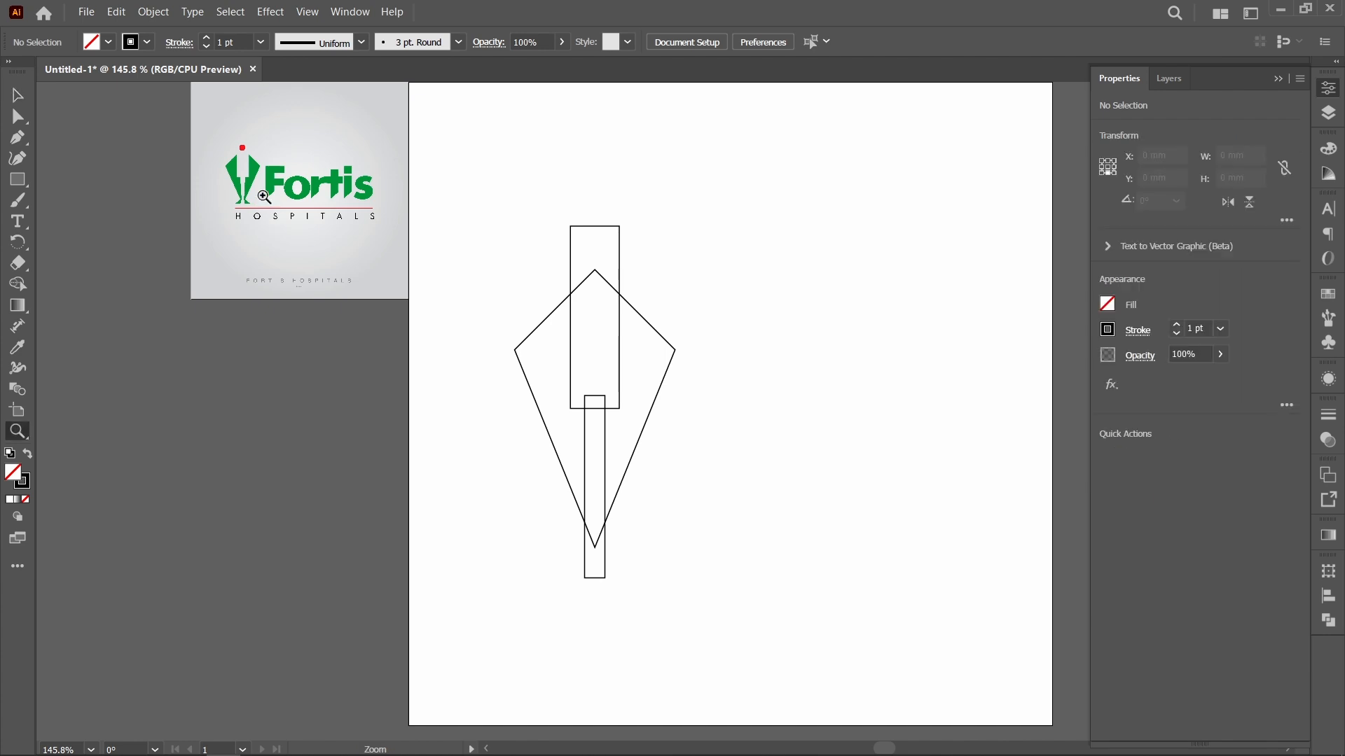
pyautogui.moveTo(213, 176); pyautogui.dragTo(287, 239)
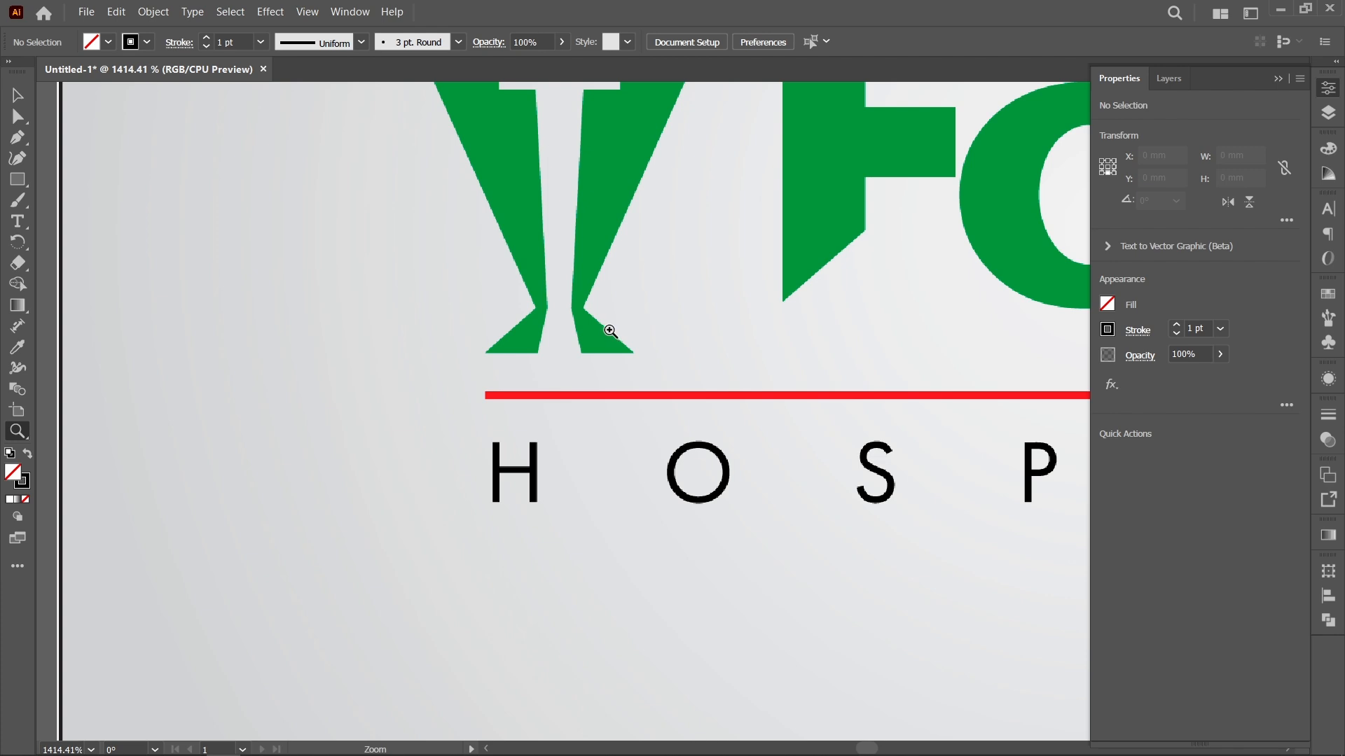
pyautogui.hotkey('ctrl', 'alt', '0')
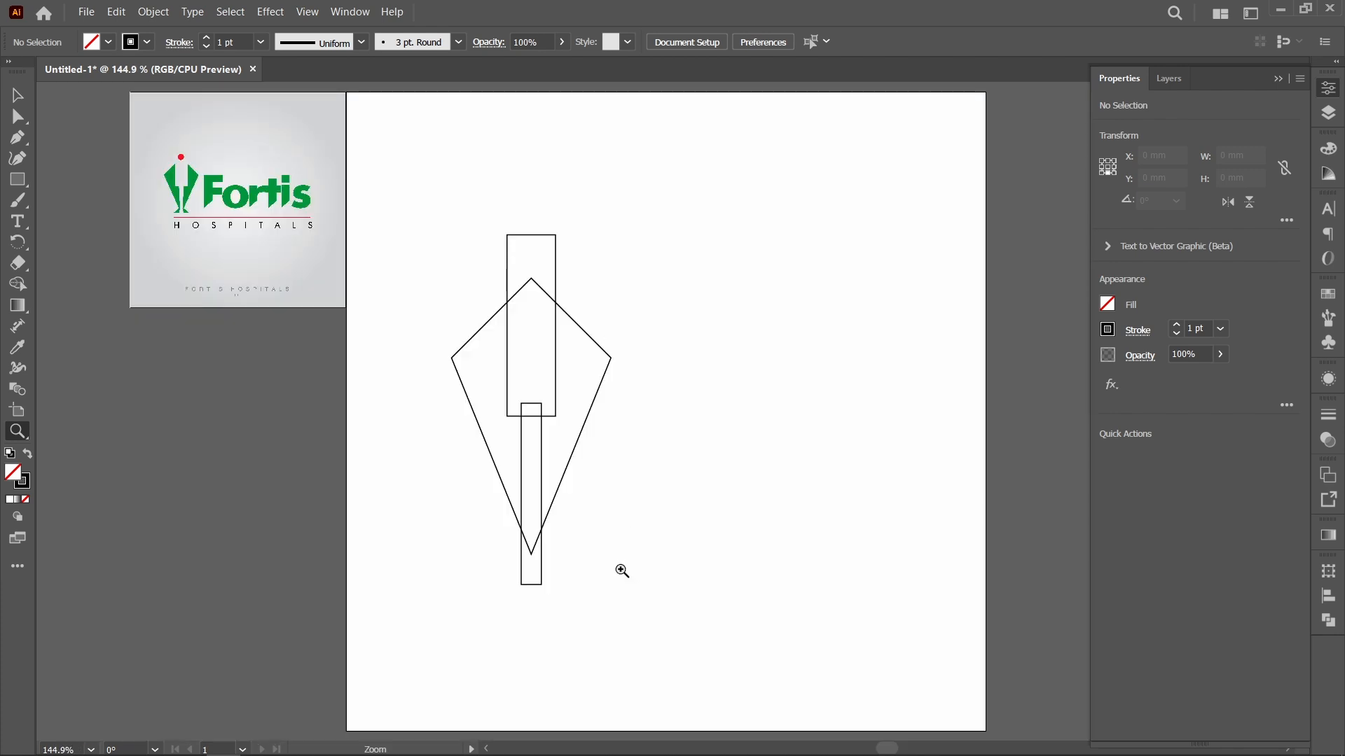
pyautogui.press('a')
pyautogui.moveTo(569, 592); pyautogui.dragTo(489, 582)
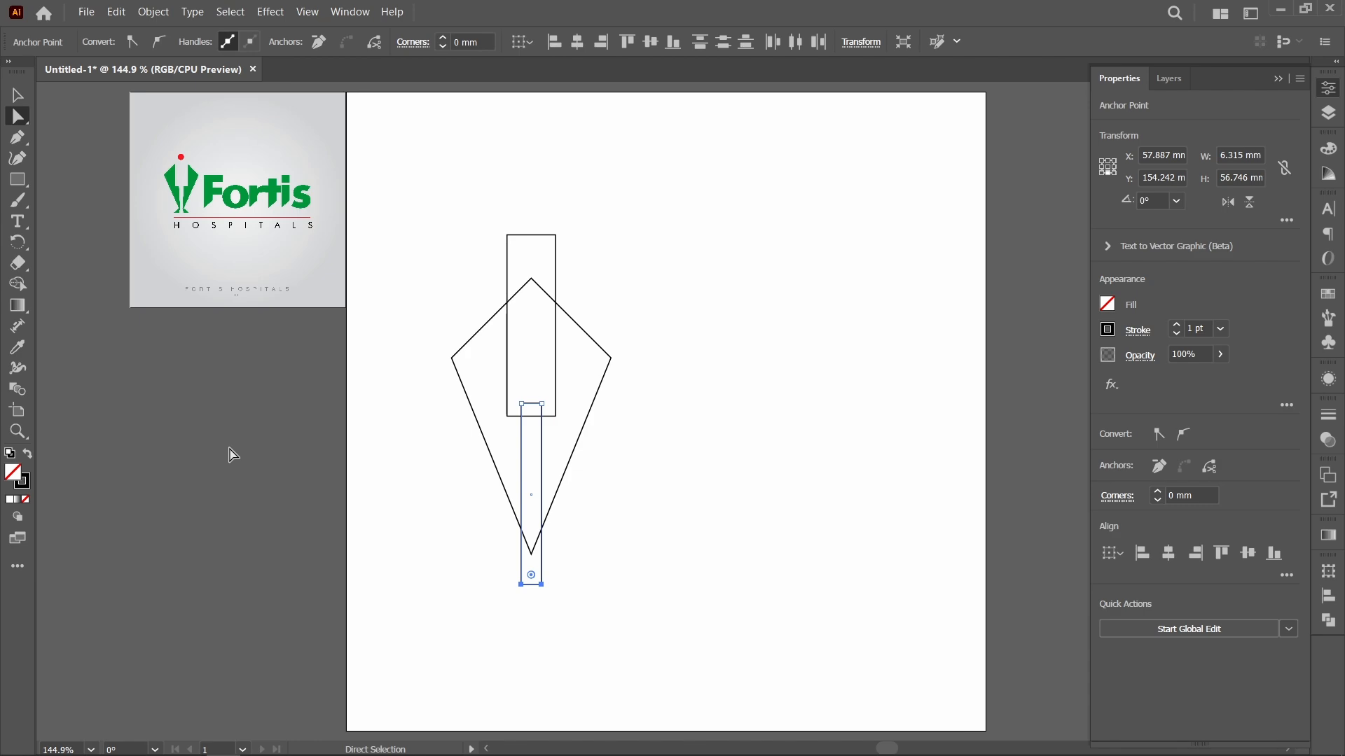
pyautogui.press('s')
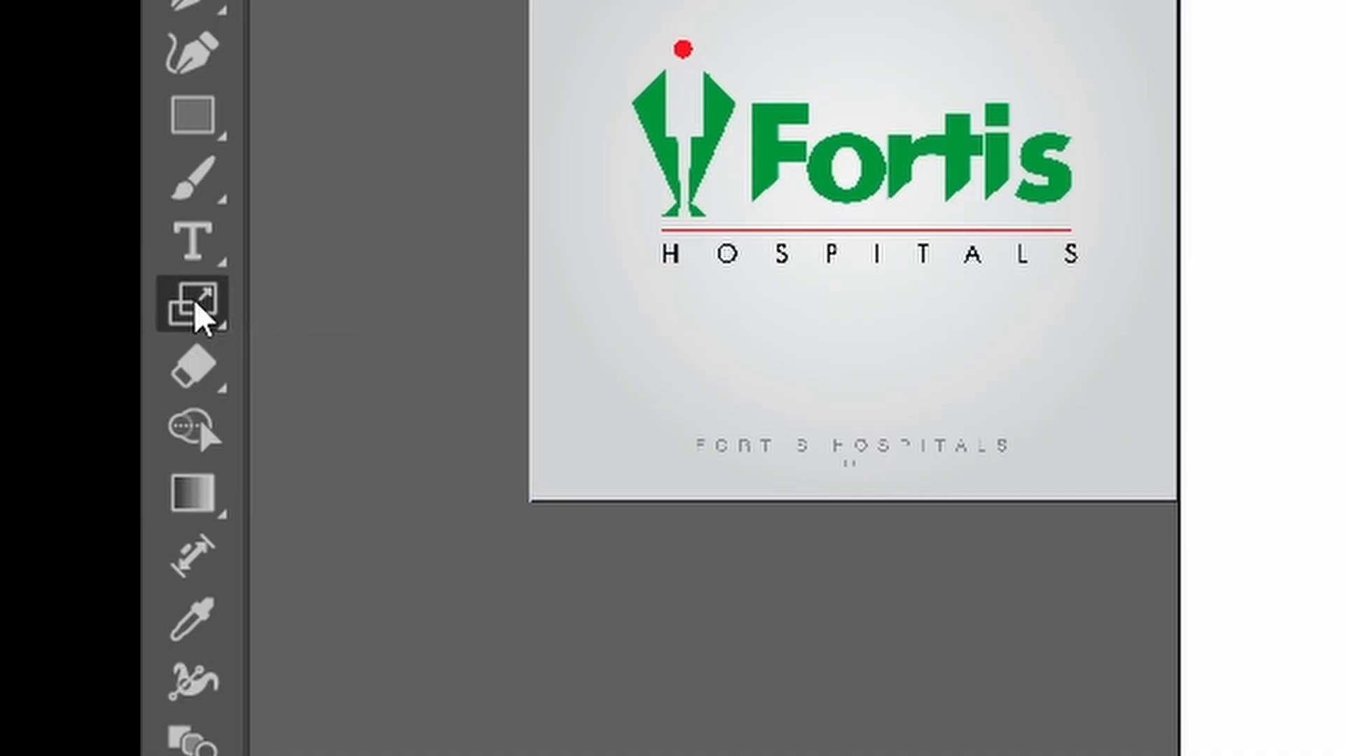
pyautogui.doubleClick(196, 308)
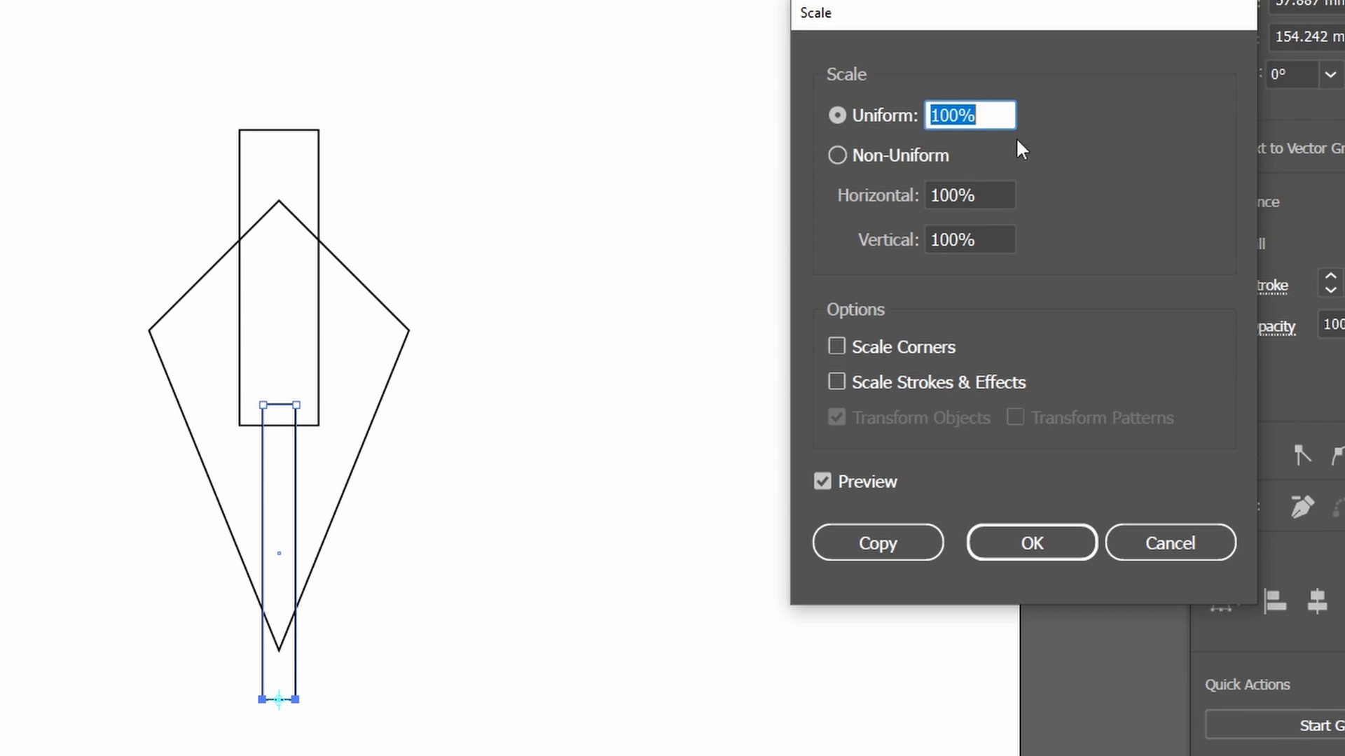
pyautogui.hotkey('shift', 'Down')
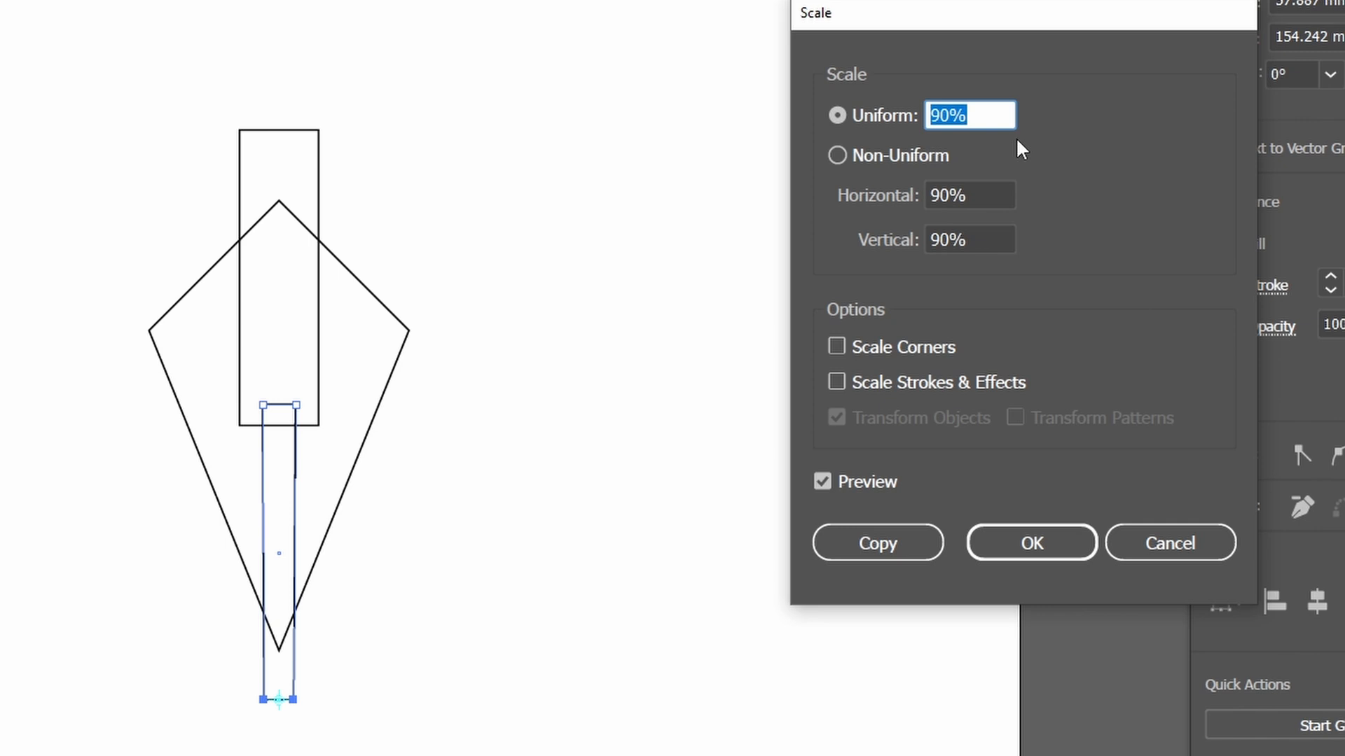
pyautogui.hotkey('shift', 'Down')
pyautogui.hotkey('shift', 'Down')
pyautogui.hotkey('shift', 'Down')
pyautogui.hotkey('shift', 'Down')
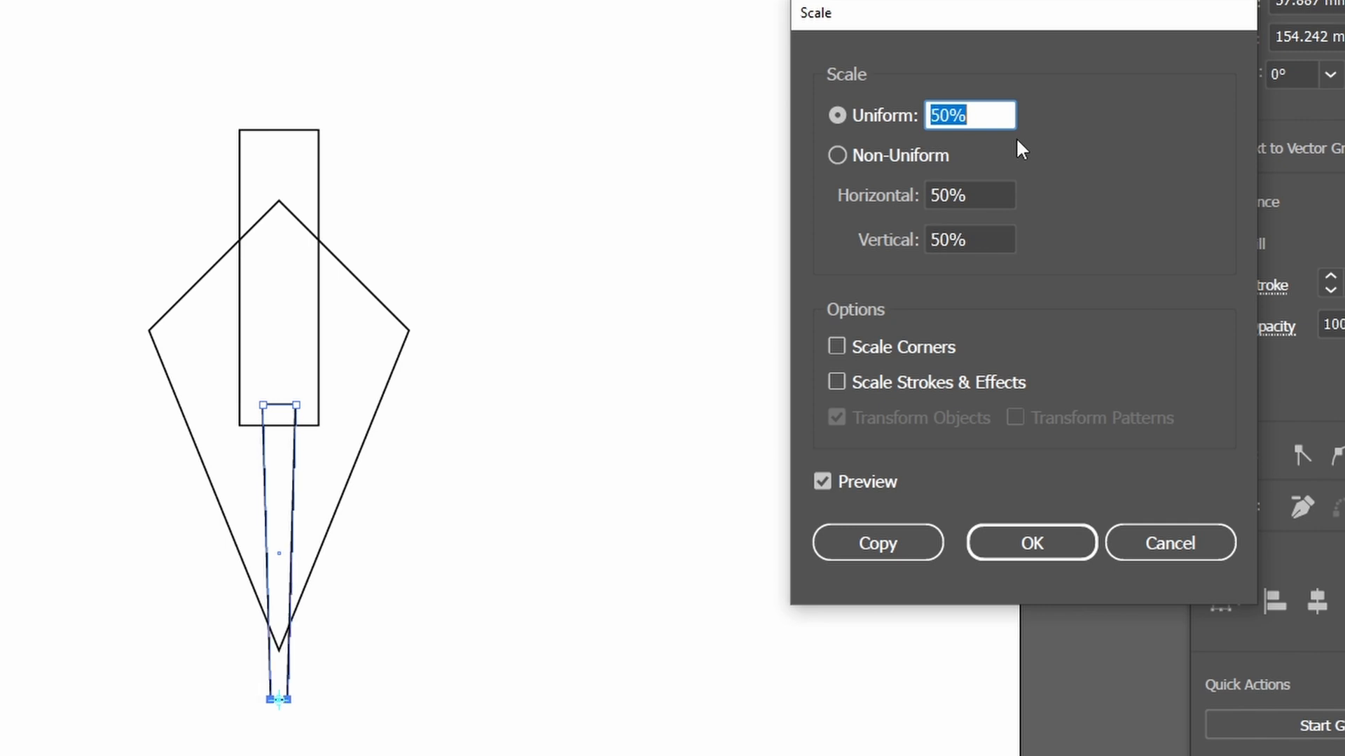
pyautogui.hotkey('shift', 'Down')
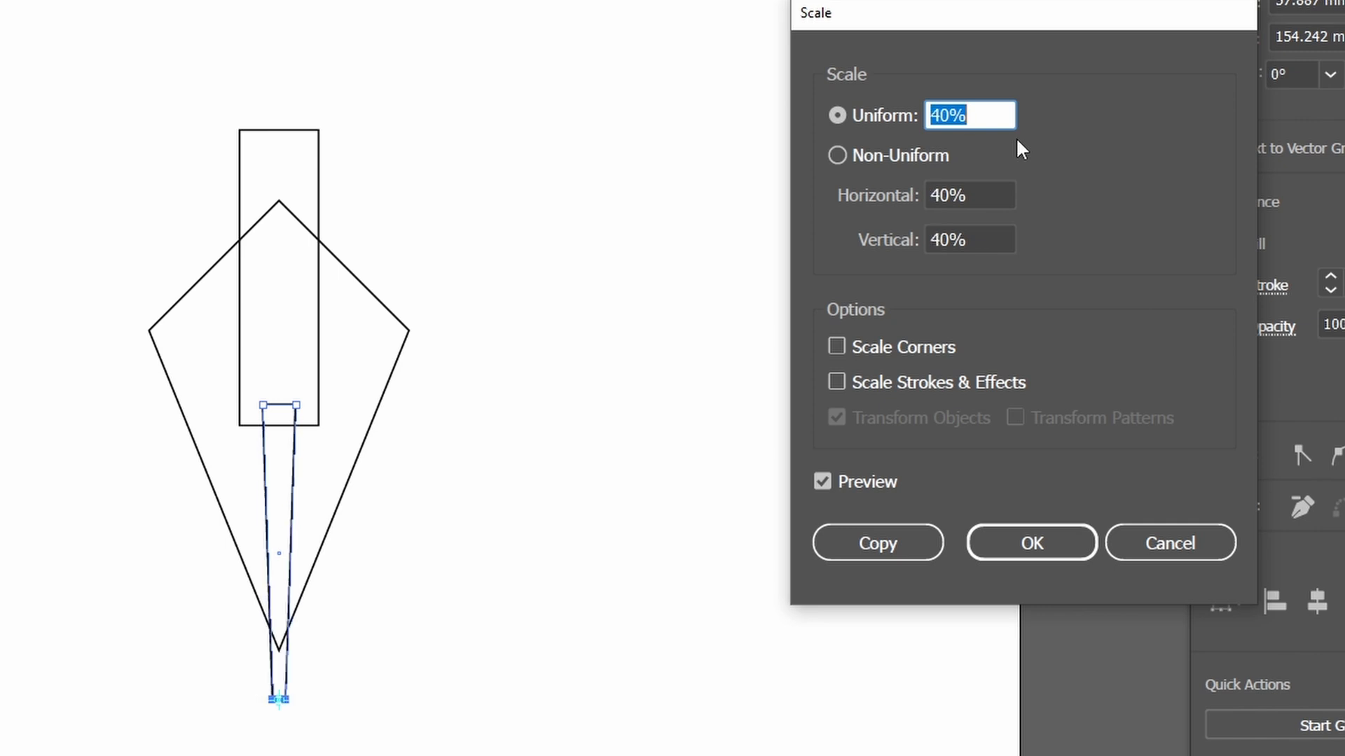
pyautogui.hotkey('shift', 'Up')
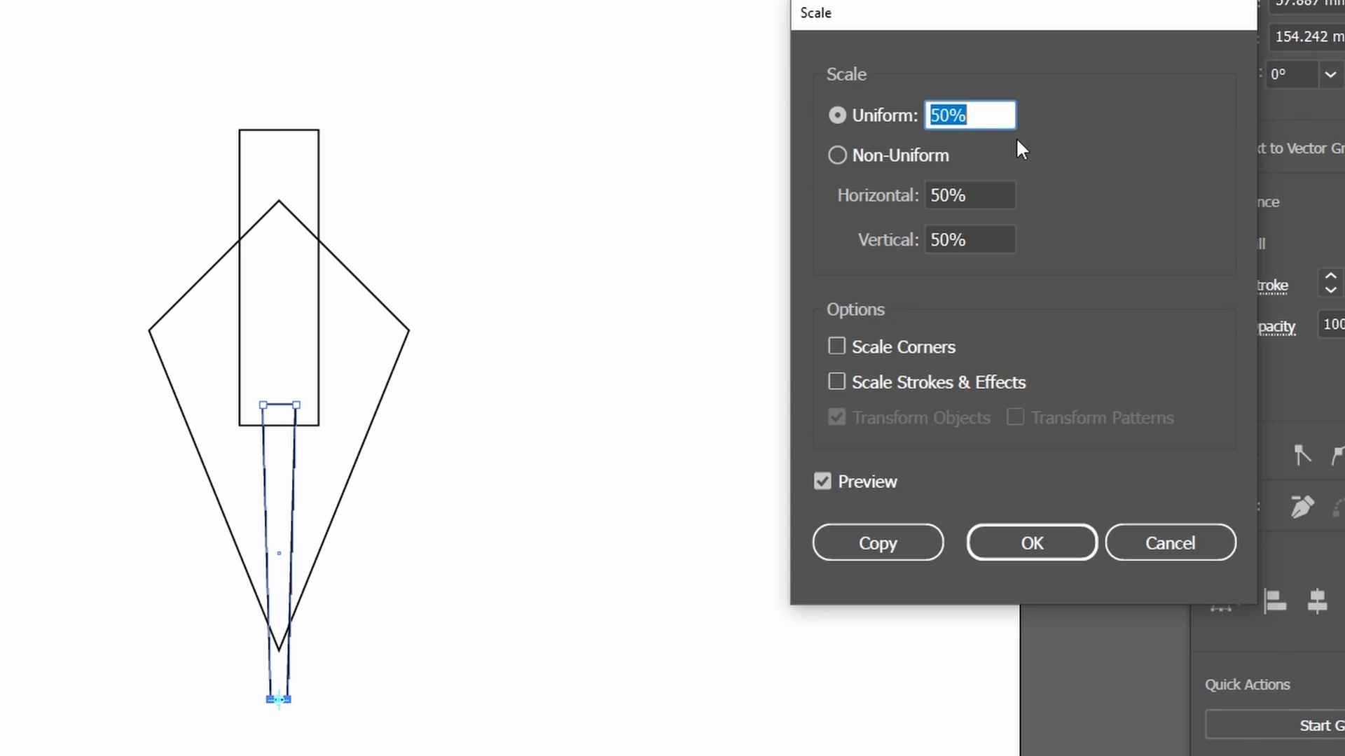
pyautogui.hotkey('shift', 'Down')
pyautogui.hotkey('shift', 'Down')
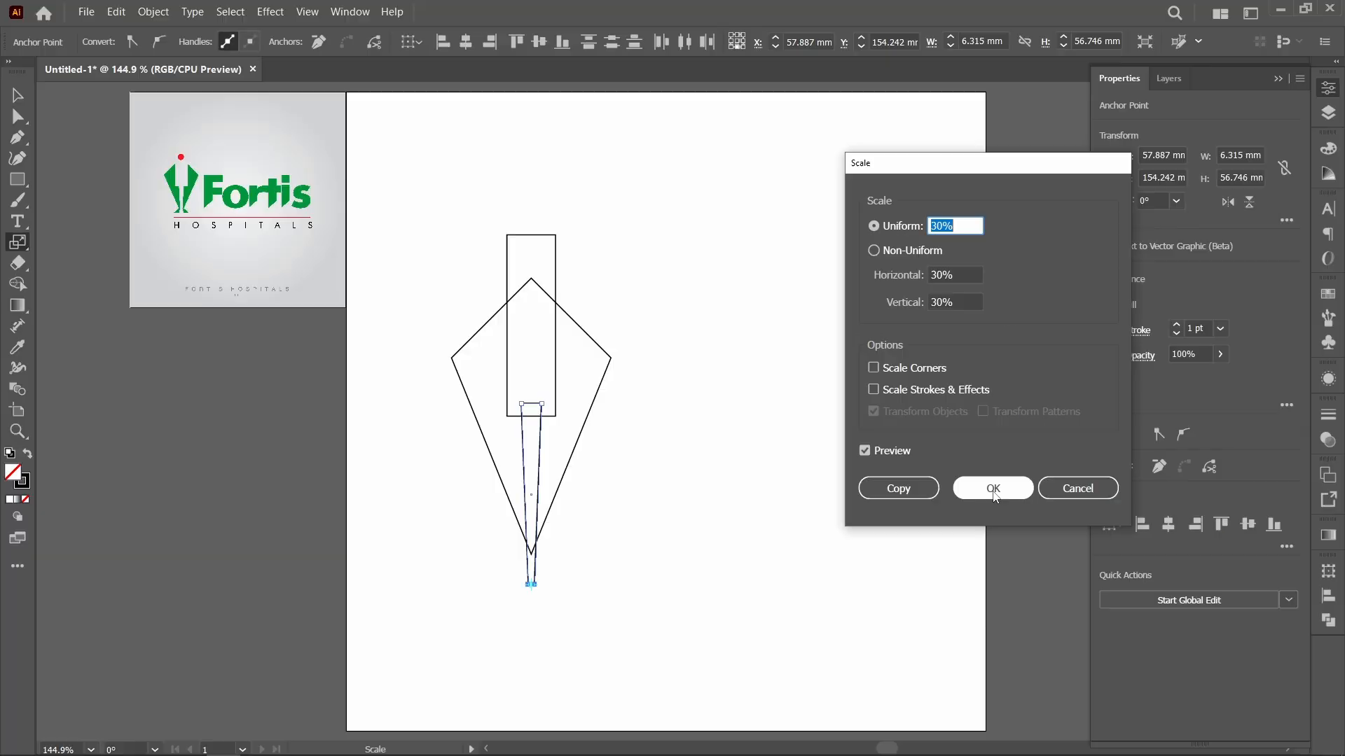
pyautogui.click(1032, 544)
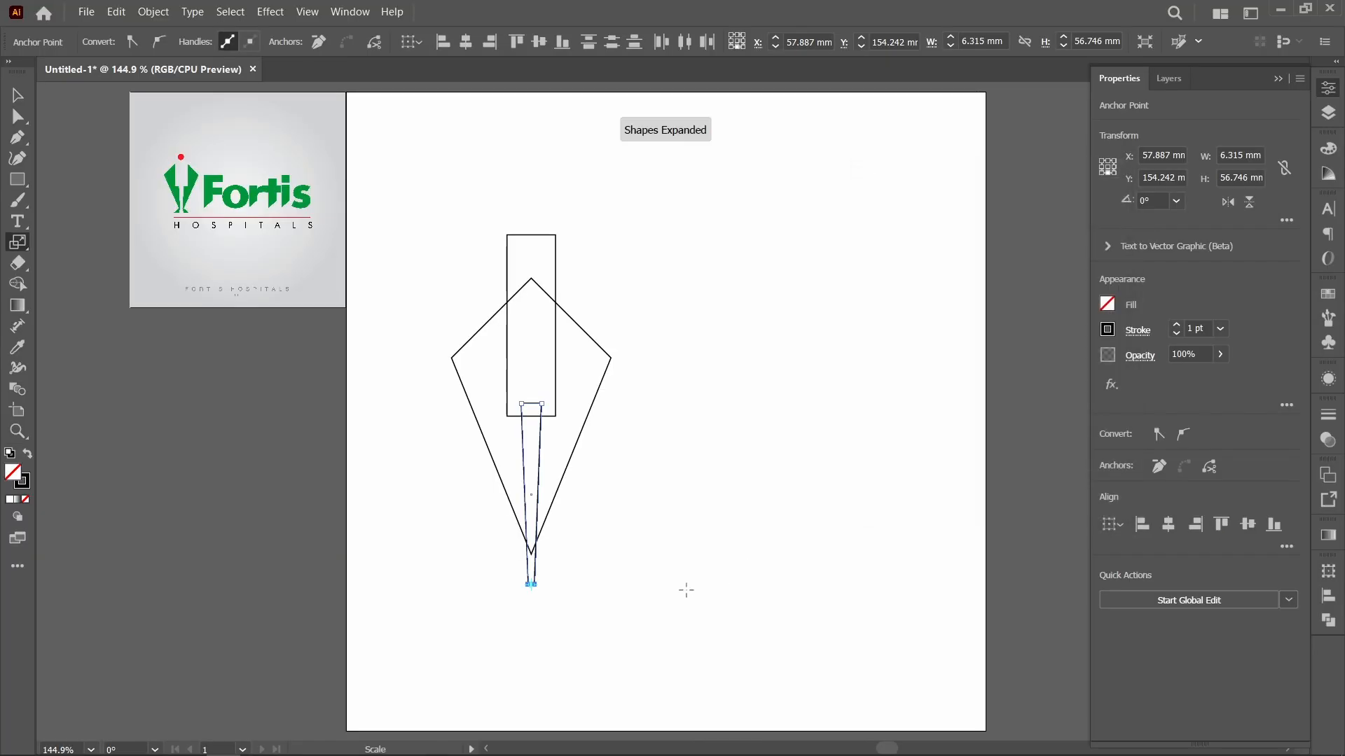
pyautogui.press('v')
pyautogui.click(662, 587)
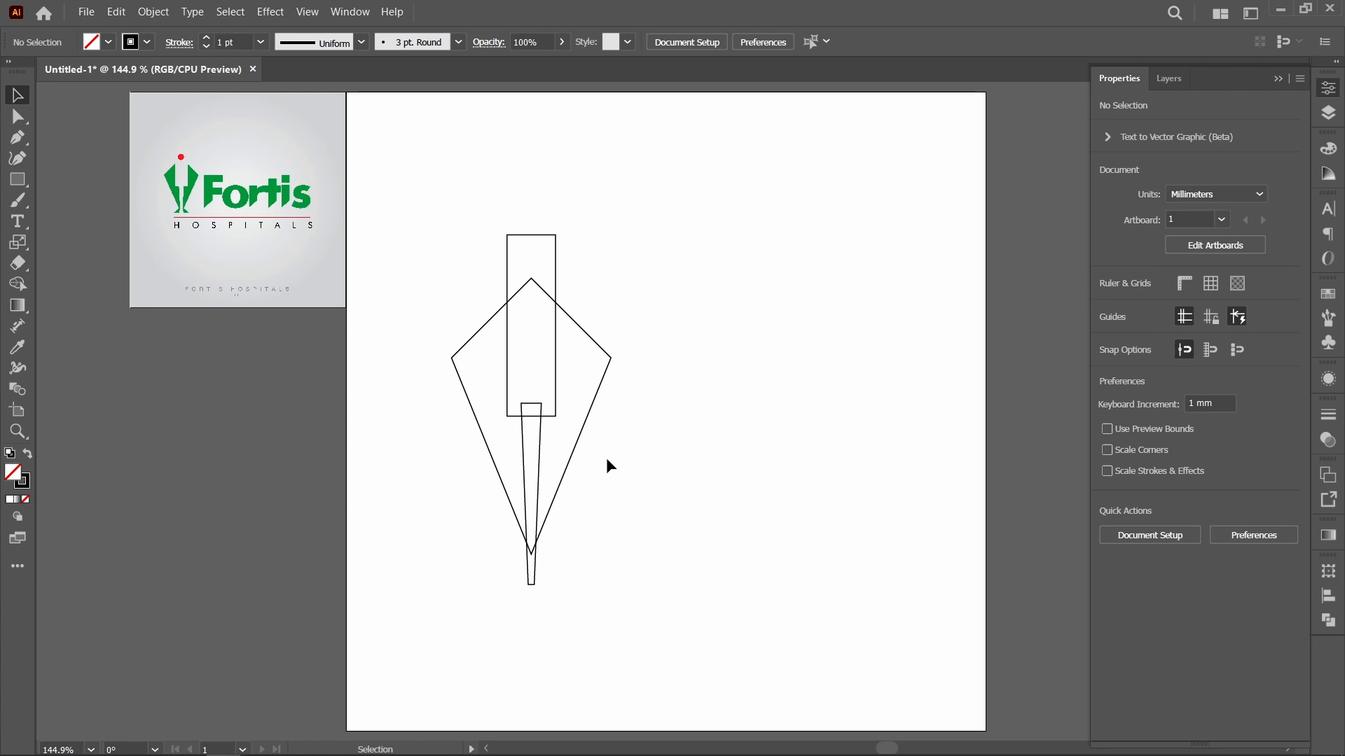
# Step: Cut the wide rectangle and the tapered shape out of the kite using the Pathfinder Minus Front operation
pyautogui.click(459, 368)
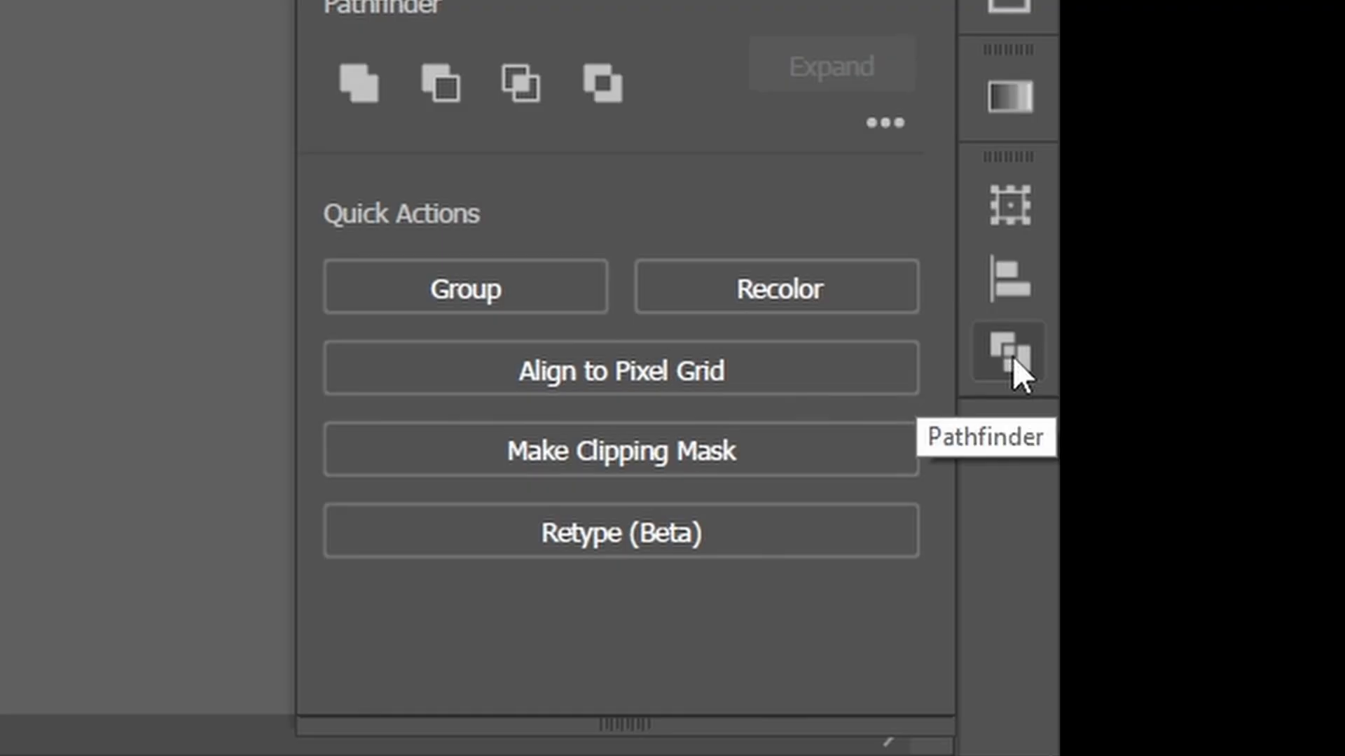
pyautogui.click(1330, 623)
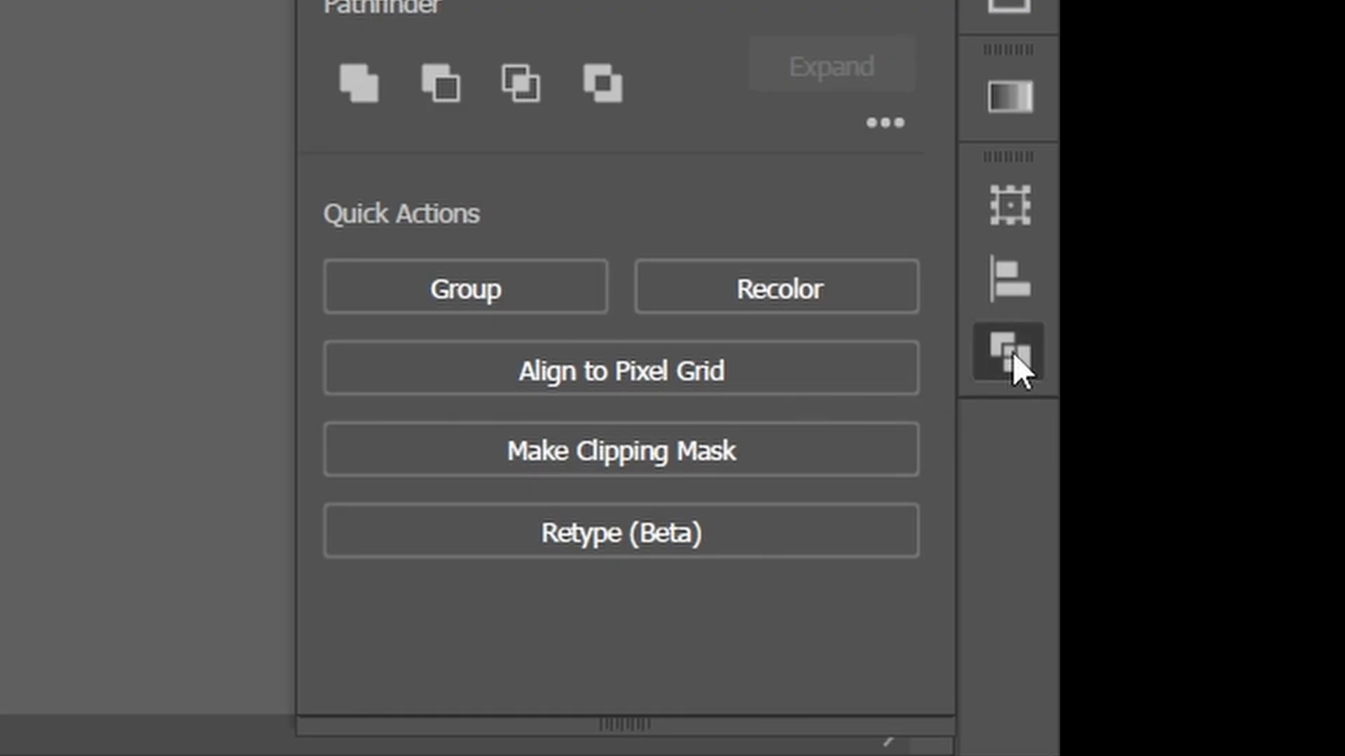
pyautogui.click(496, 323)
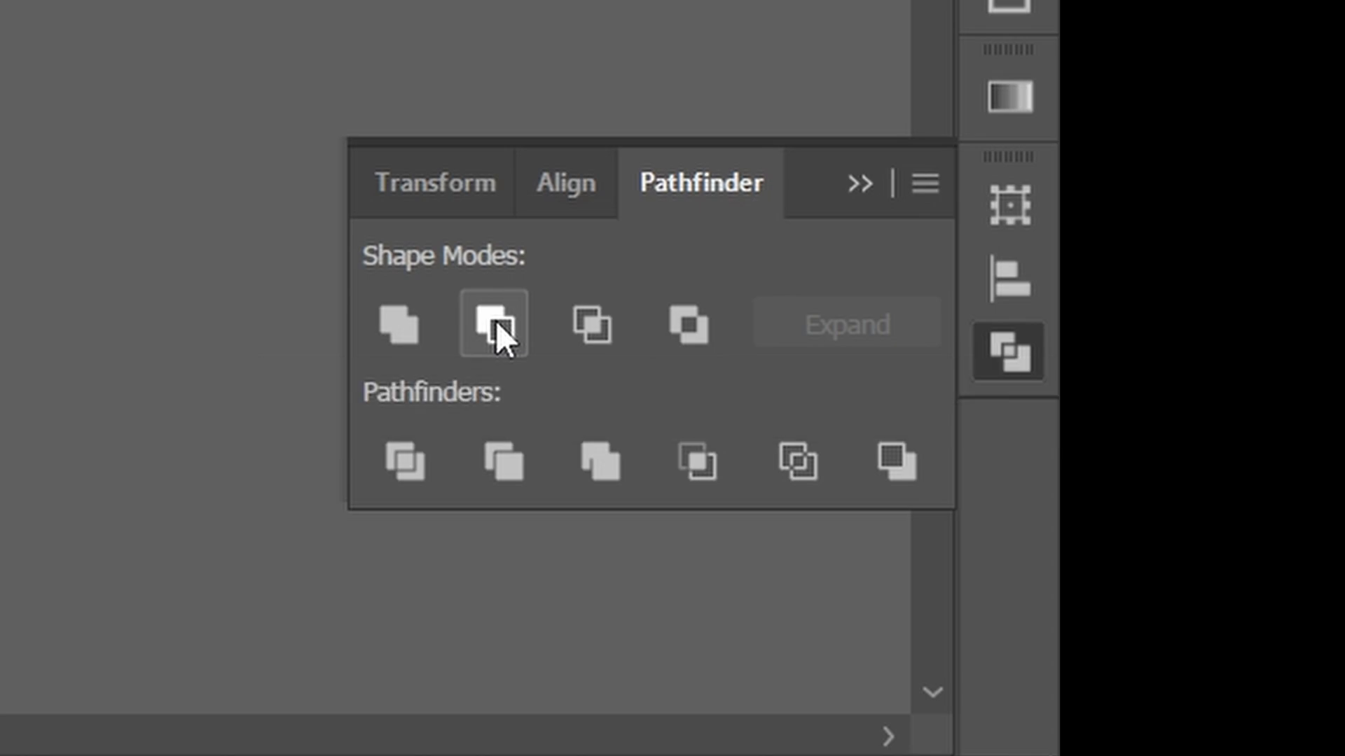
pyautogui.click(714, 538)
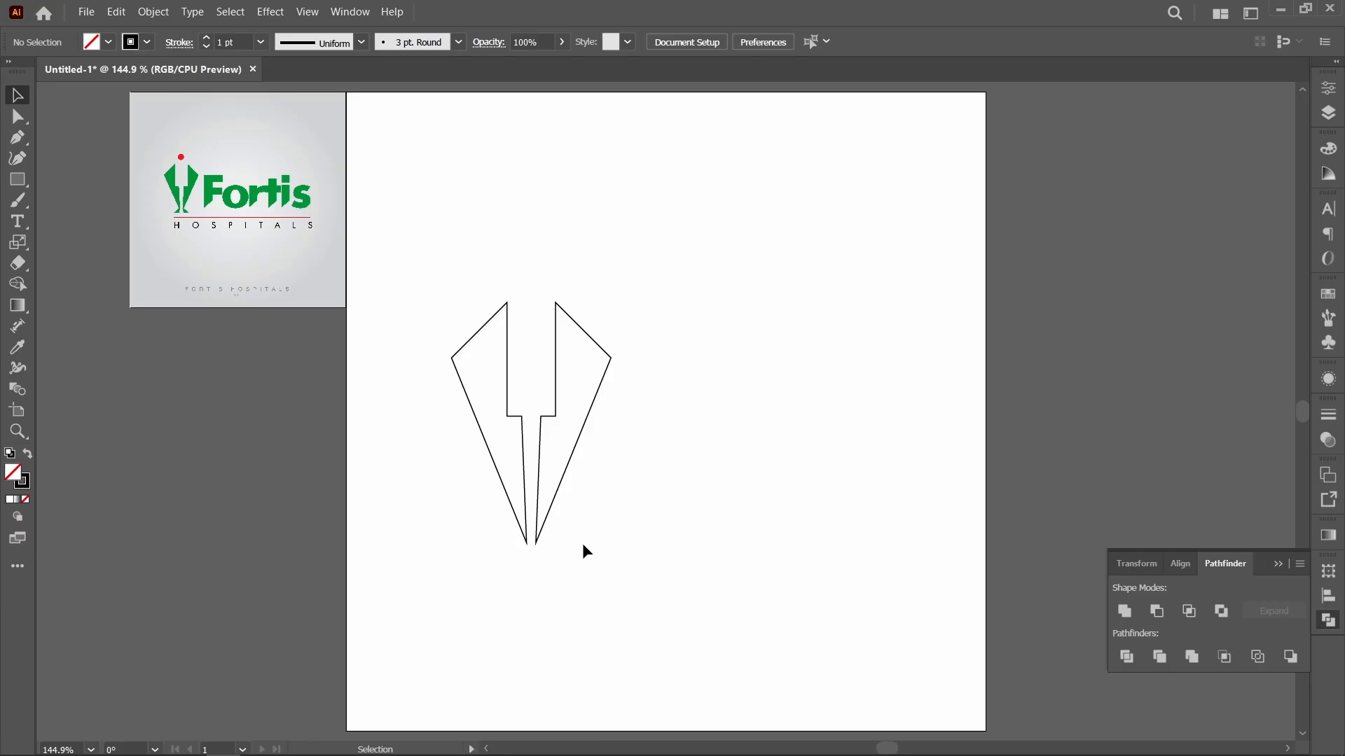
# Step: Draw a wide rectangle across the lower tips of the two kite halves and select it together with them
pyautogui.hotkey('ctrl', 'a')
pyautogui.press('m')
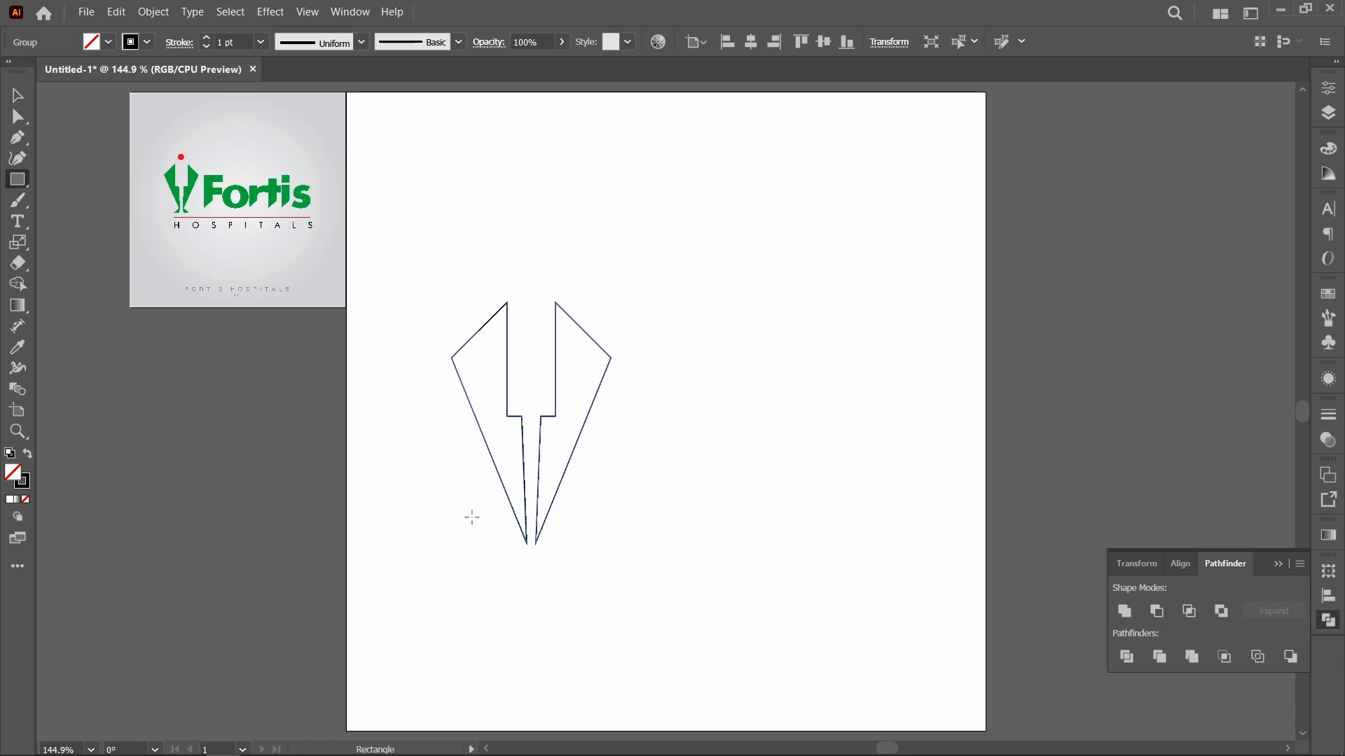
pyautogui.moveTo(472, 519)
pyautogui.mouseDown()
pyautogui.moveTo(634, 565)
pyautogui.moveTo(426, 490)
pyautogui.mouseUp()
pyautogui.press('v')
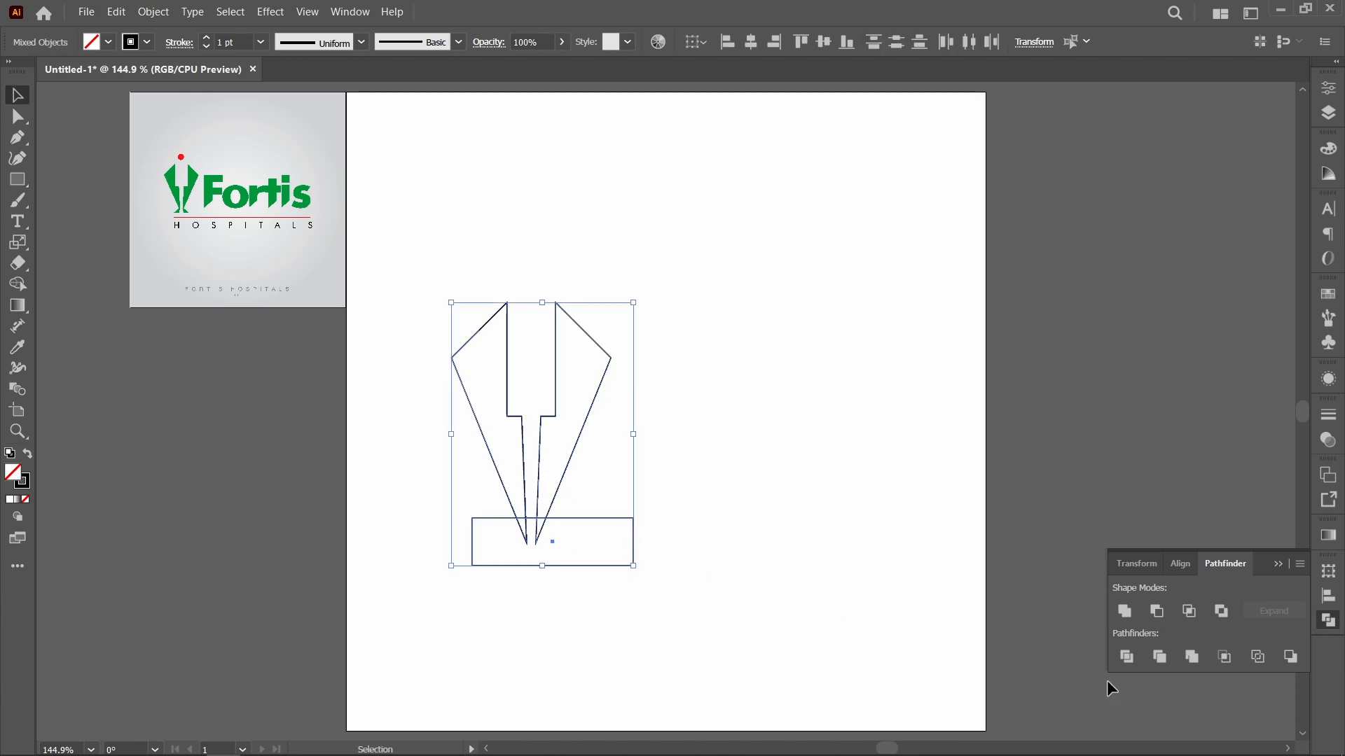
pyautogui.click(1158, 614)
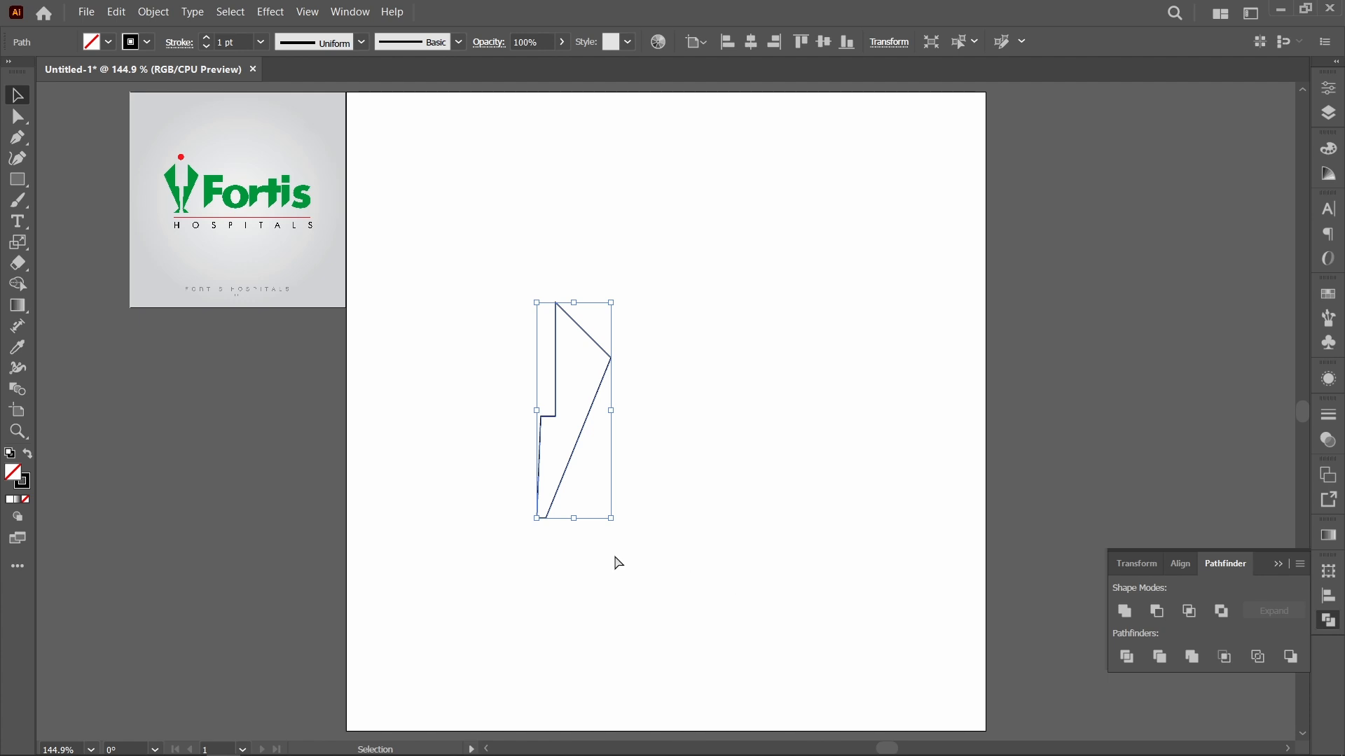
pyautogui.hotkey('ctrl', 'z')
pyautogui.click(707, 612)
# Step: Divide the kite halves along the rectangle's upper edge, then delete the rectangle and the pointed tips inside it
pyautogui.moveTo(686, 598); pyautogui.dragTo(423, 476)
pyautogui.click(1125, 657)
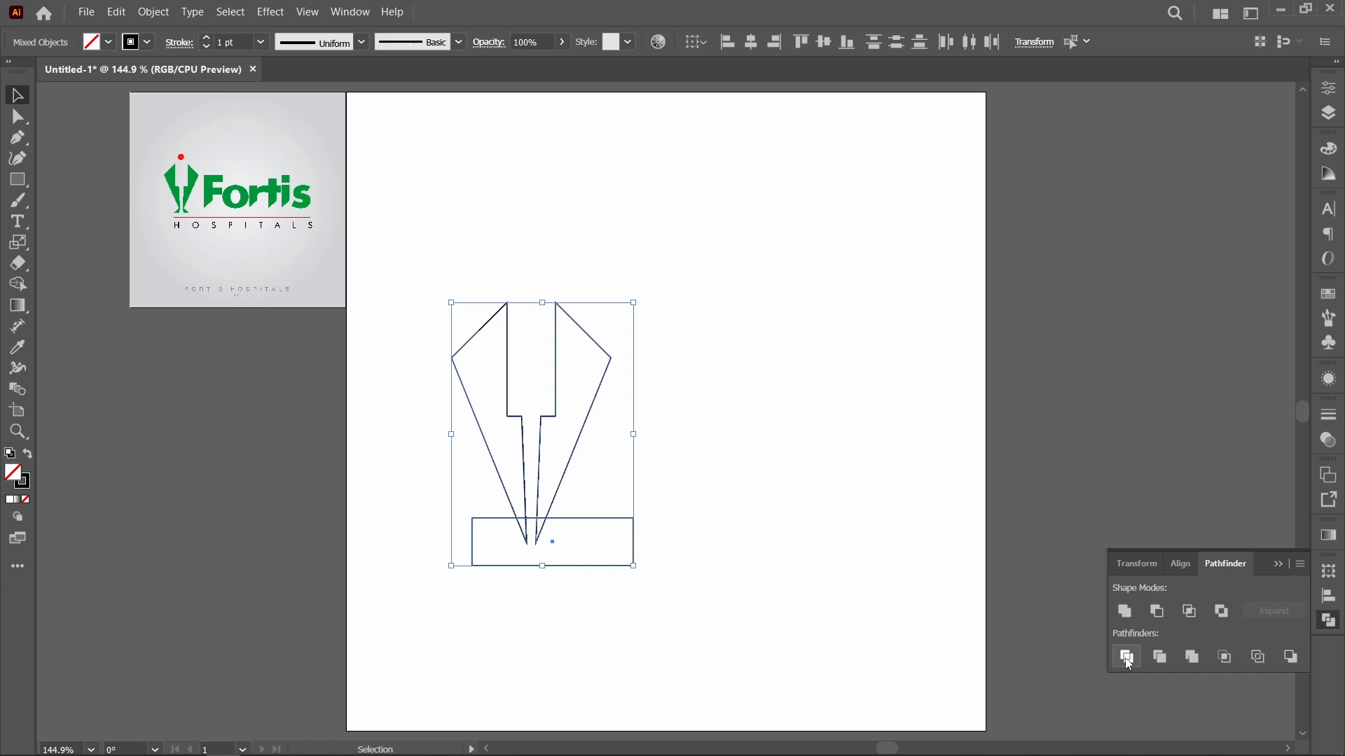
pyautogui.click(691, 579)
pyautogui.moveTo(704, 584); pyautogui.dragTo(406, 528)
pyautogui.hotkey('ctrl', 'shift', 'g')
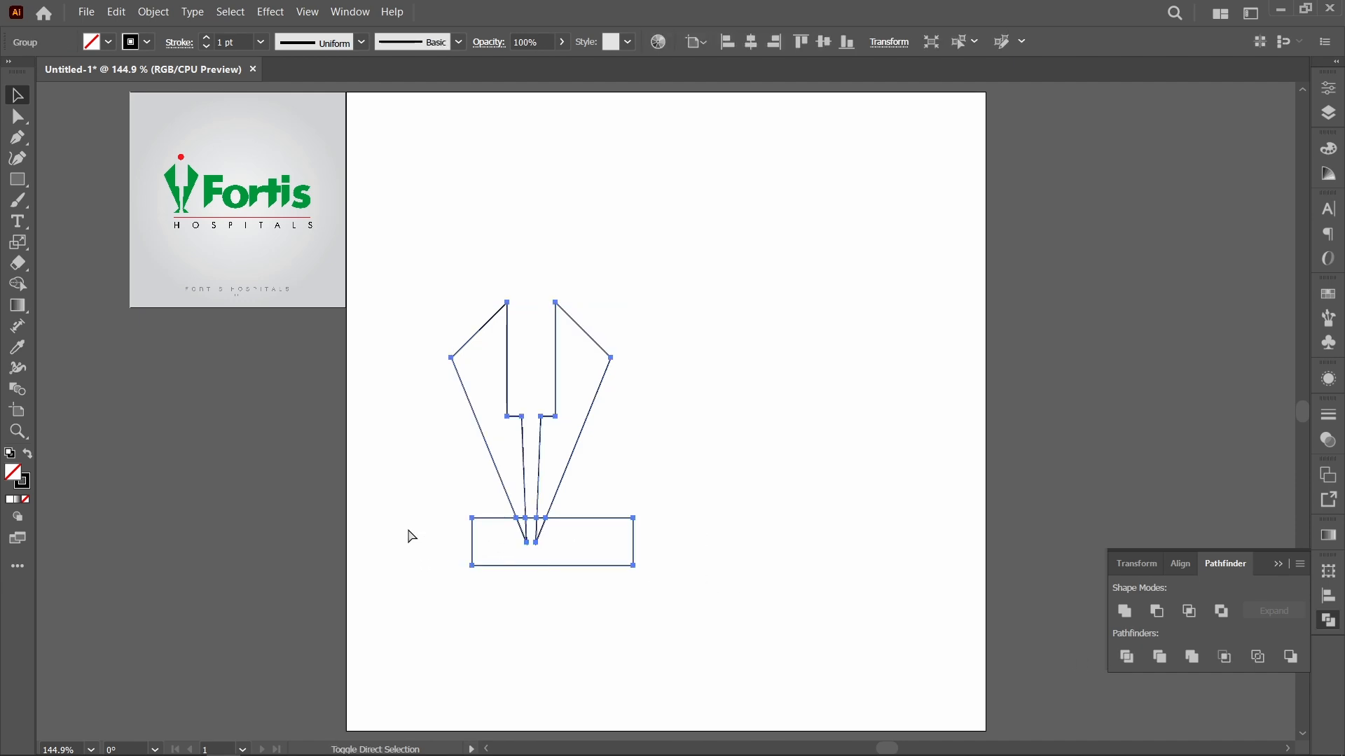
pyautogui.moveTo(669, 567); pyautogui.dragTo(356, 530)
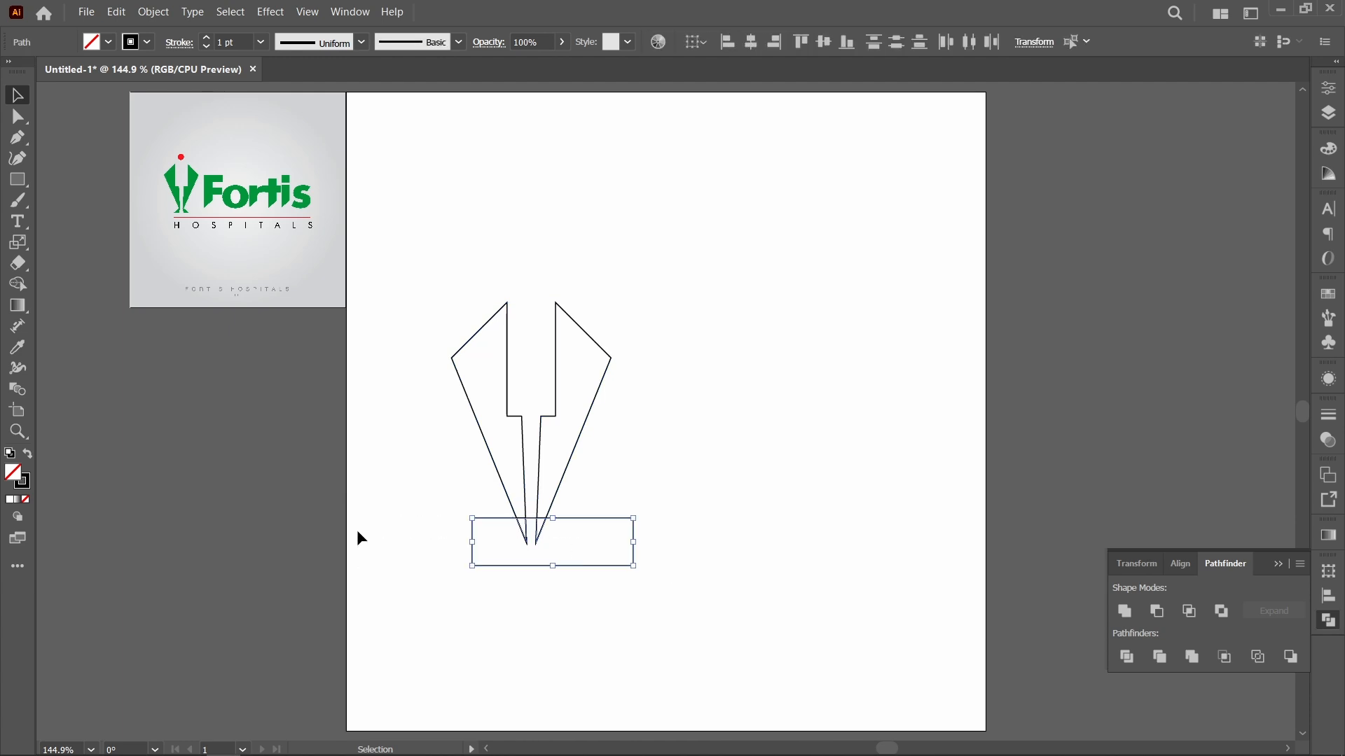
pyautogui.press('Delete')
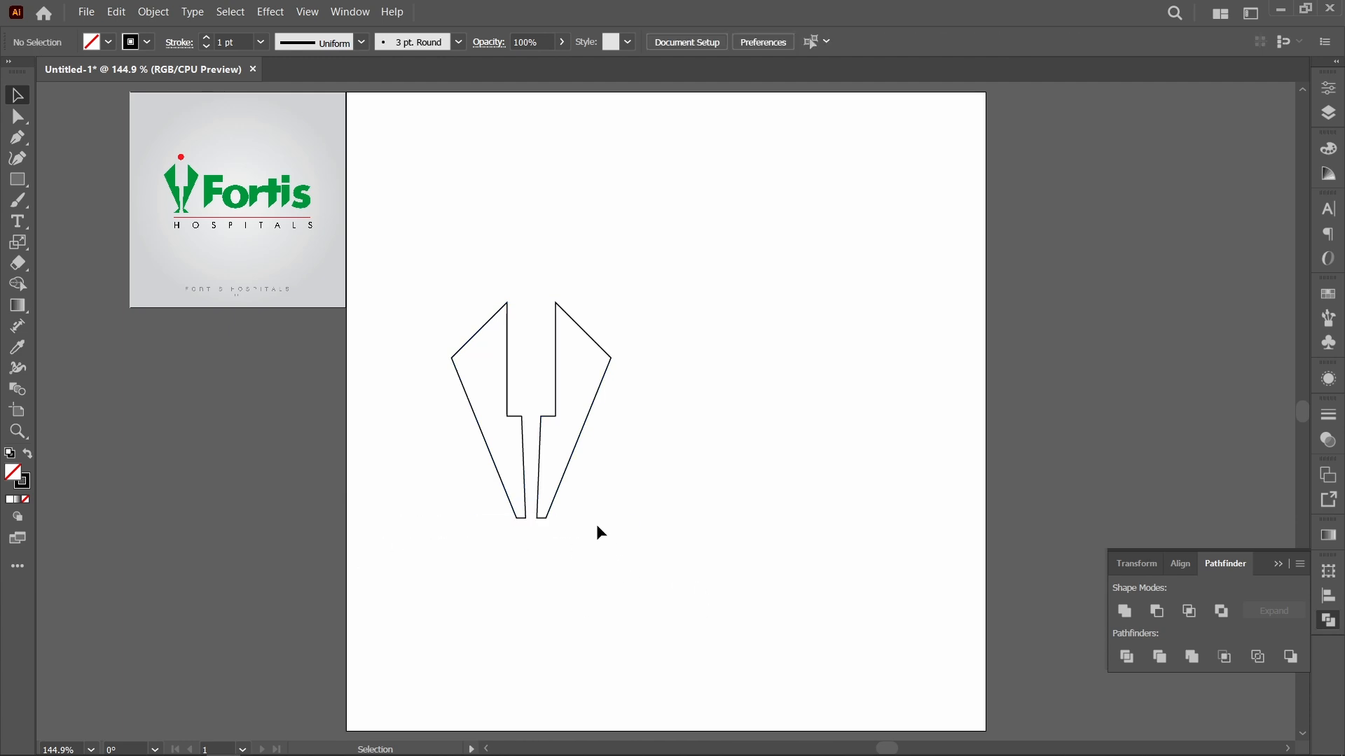
# Step: Group the two trimmed kite halves, then place the group higher on the artboard with a duplicate overlapping it
pyautogui.moveTo(562, 477); pyautogui.dragTo(451, 490)
pyautogui.hotkey('ctrl', 'z')
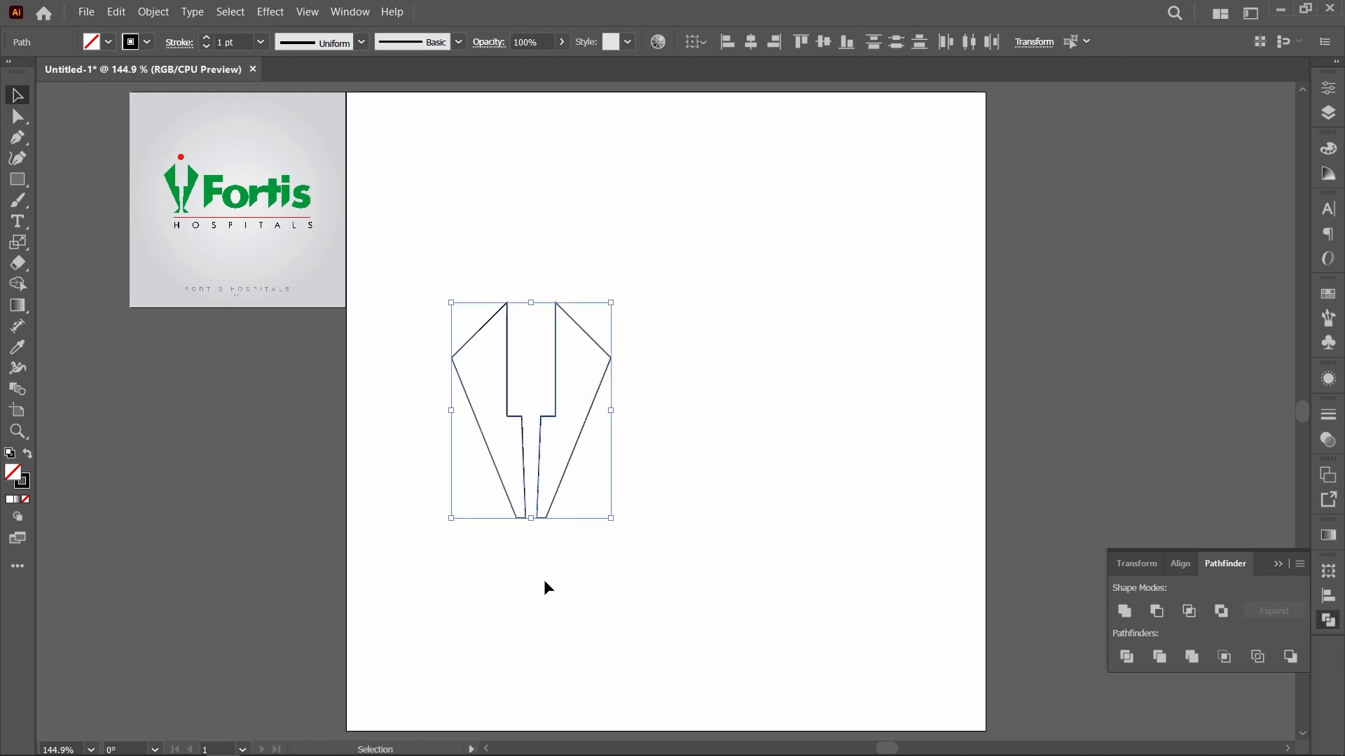
pyautogui.press('a')
pyautogui.hotkey('ctrl', 'g')
pyautogui.press('v')
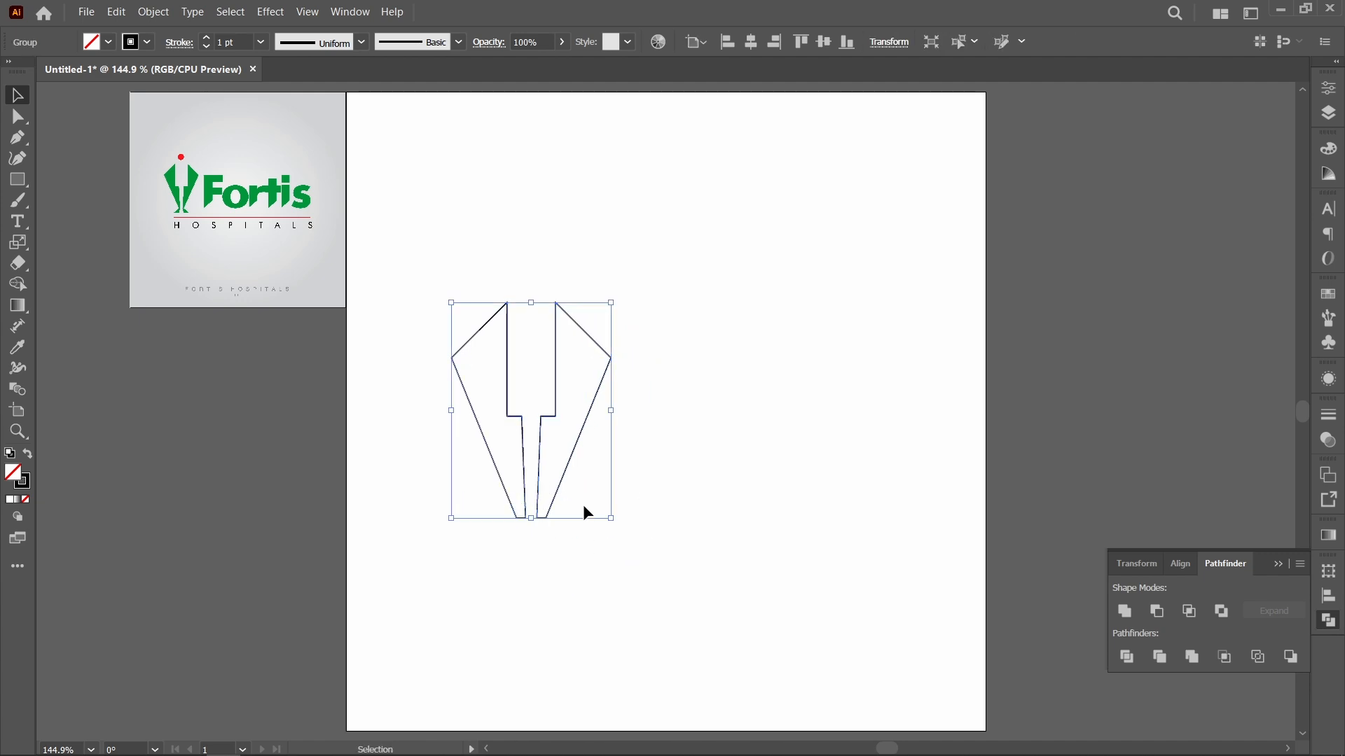
pyautogui.moveTo(563, 472); pyautogui.dragTo(587, 422)
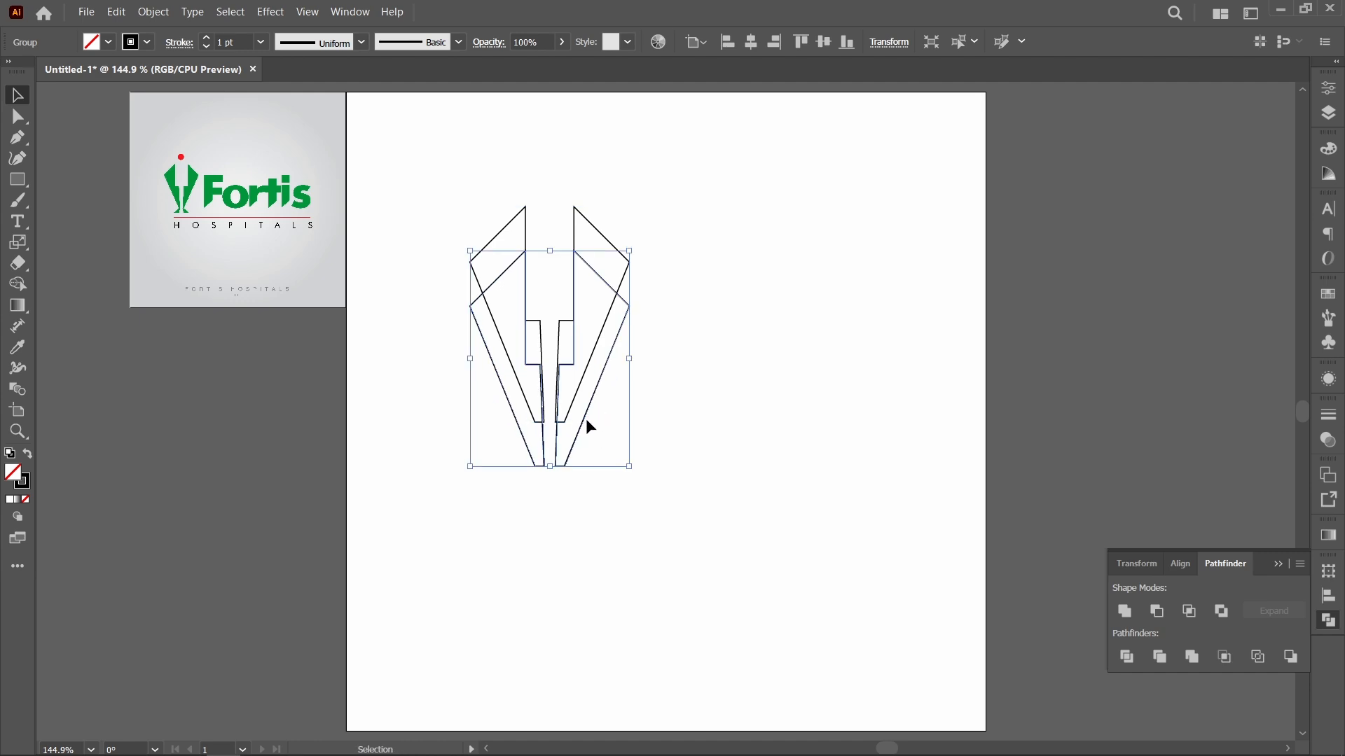
# Step: Flip the duplicate upside down against the original's narrow lower ends and squash it to about a third of the original's height
pyautogui.moveTo(552, 254); pyautogui.dragTo(541, 609)
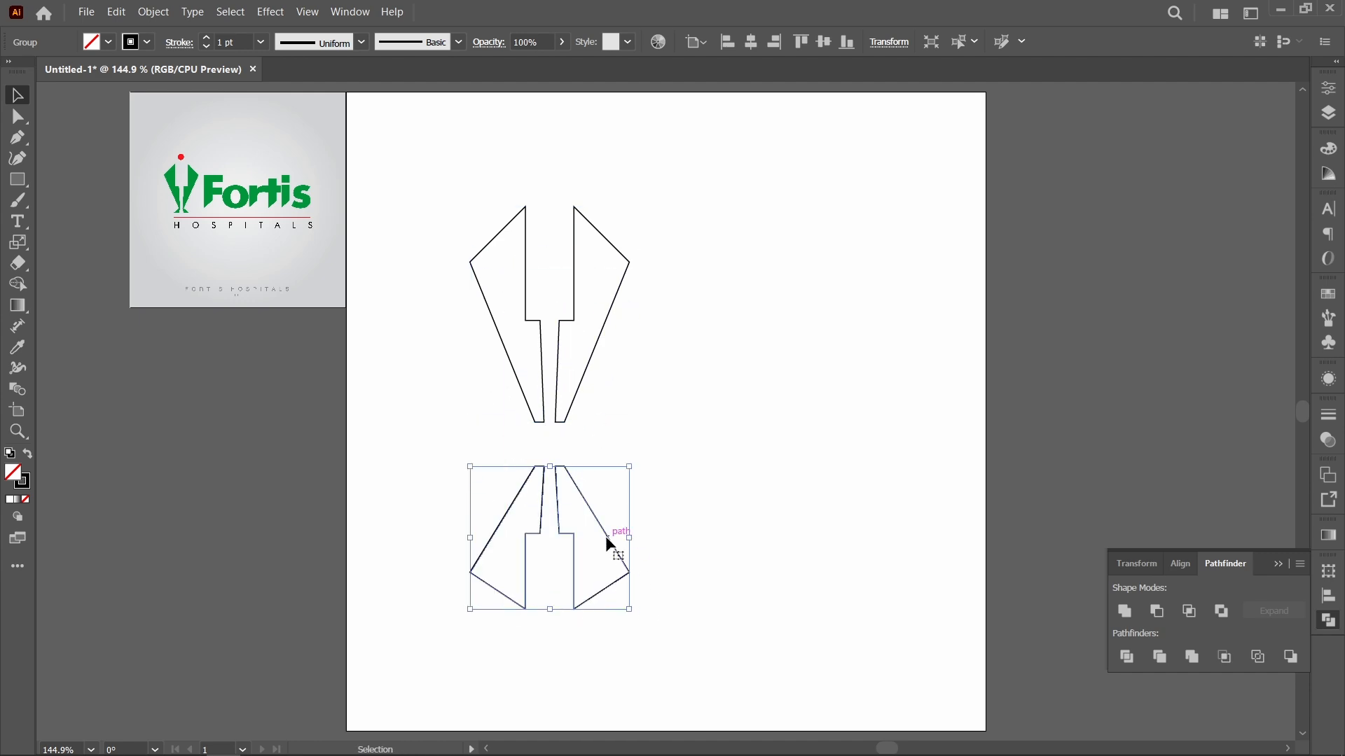
pyautogui.moveTo(605, 536); pyautogui.dragTo(604, 492)
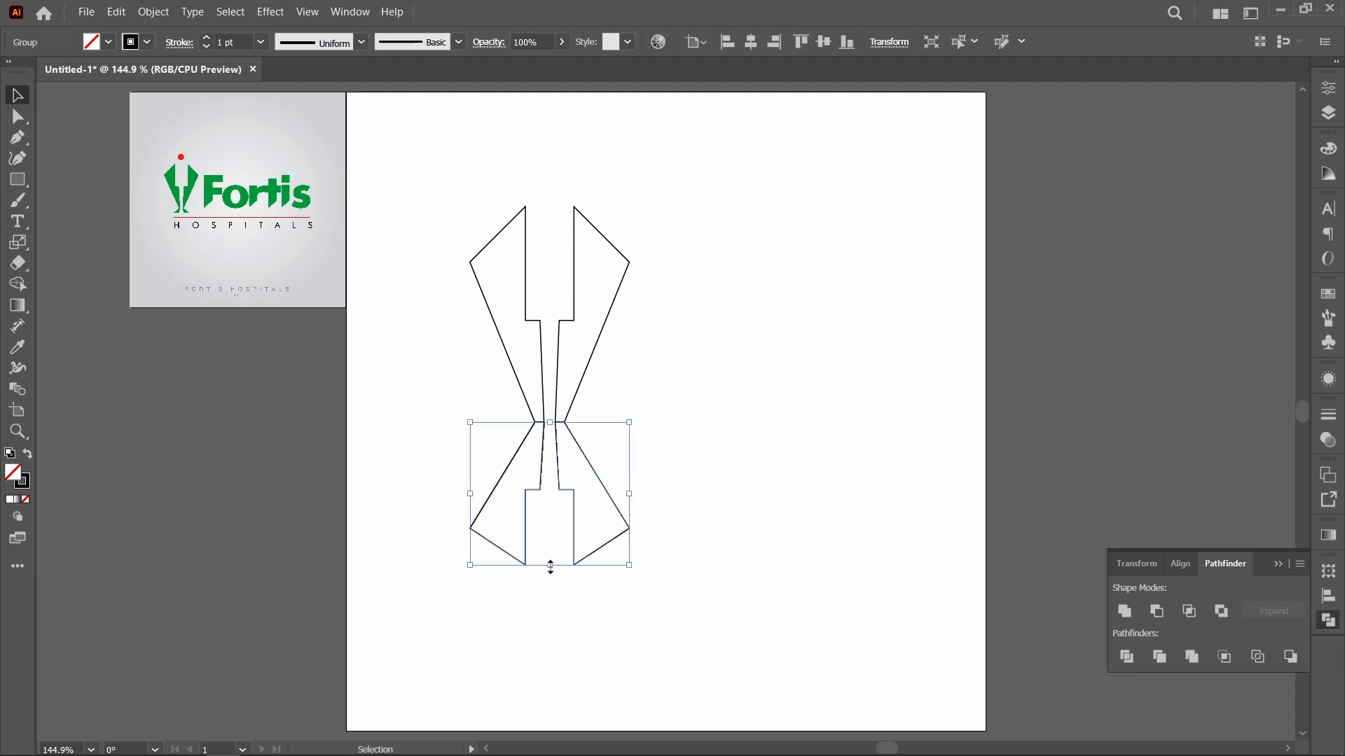
pyautogui.moveTo(550, 567); pyautogui.dragTo(549, 489)
pyautogui.click(683, 567)
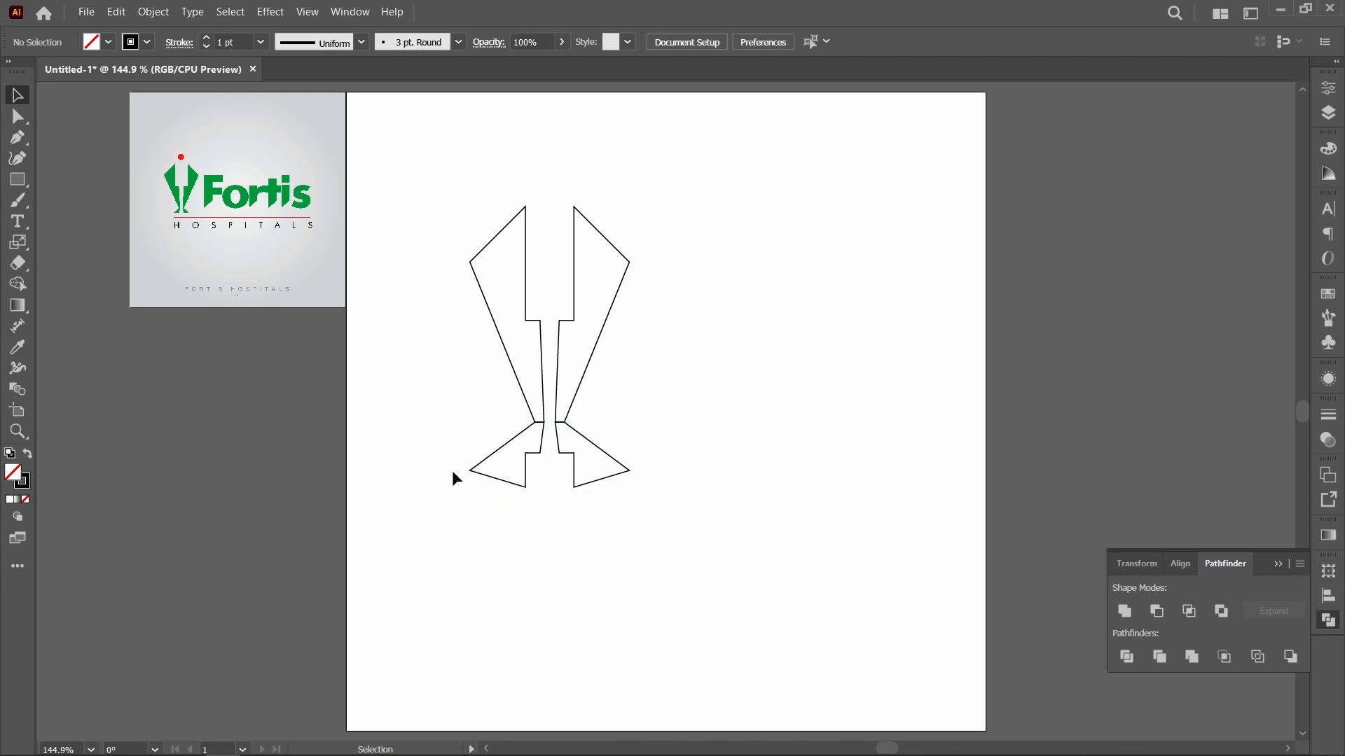
# Step: Draw a wide rectangle over the lower part of the flipped shapes and split them along it with the Pathfinder Divide operation
pyautogui.press('m')
pyautogui.moveTo(450, 442); pyautogui.dragTo(749, 550)
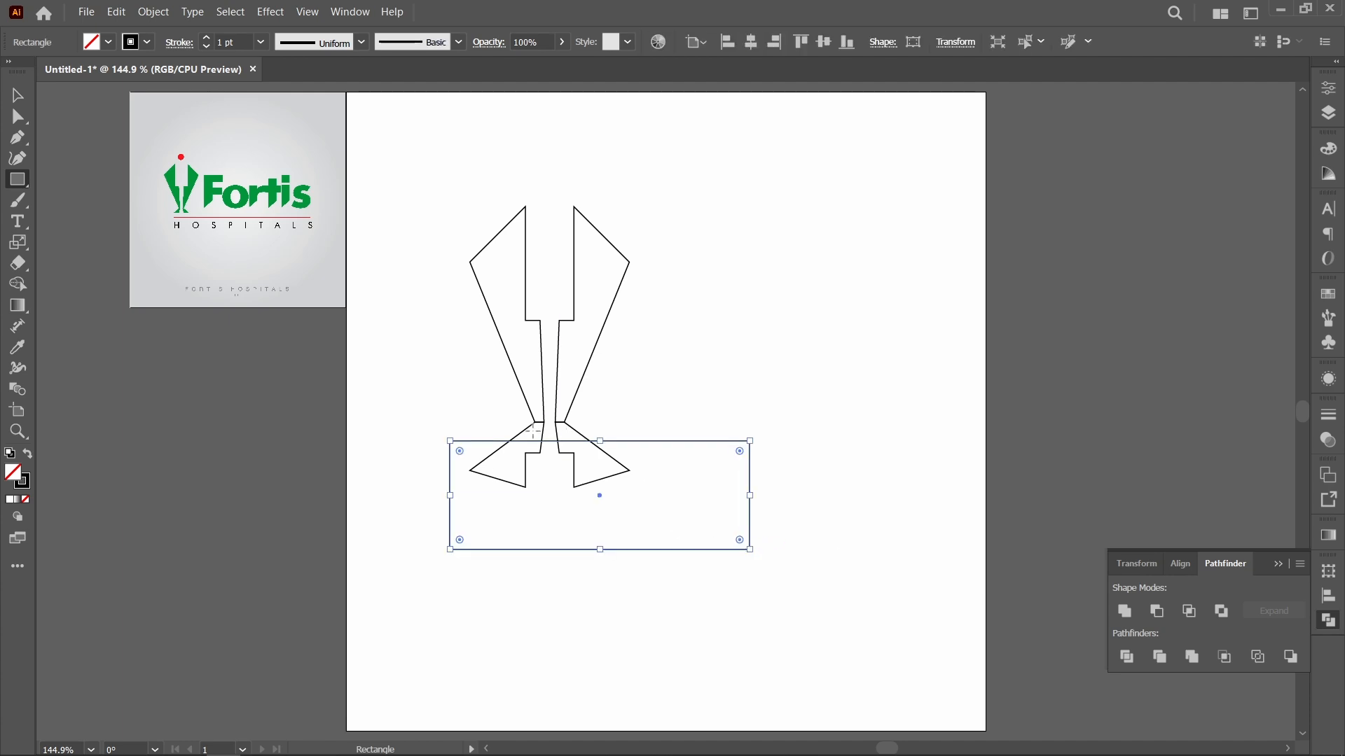
pyautogui.press('v')
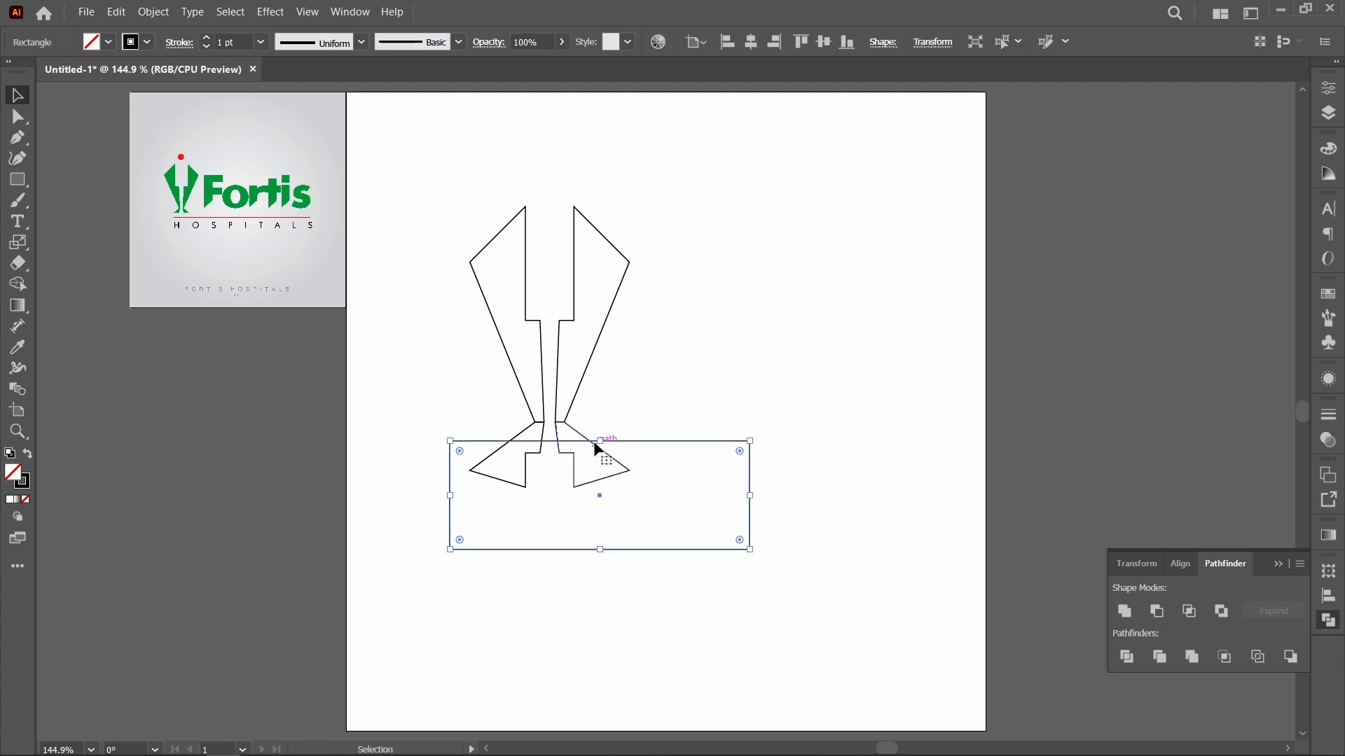
pyautogui.moveTo(601, 441); pyautogui.dragTo(600, 441)
pyautogui.moveTo(825, 565); pyautogui.dragTo(359, 456)
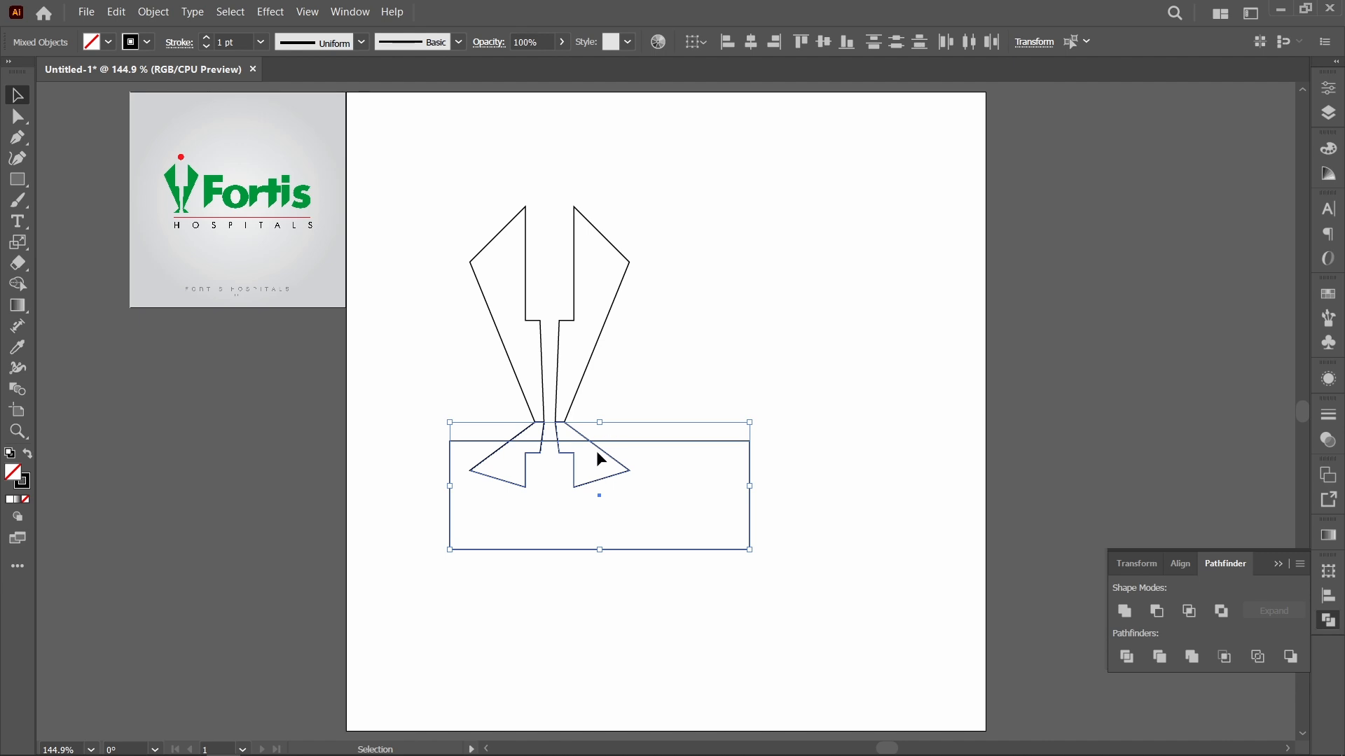
pyautogui.click(1126, 656)
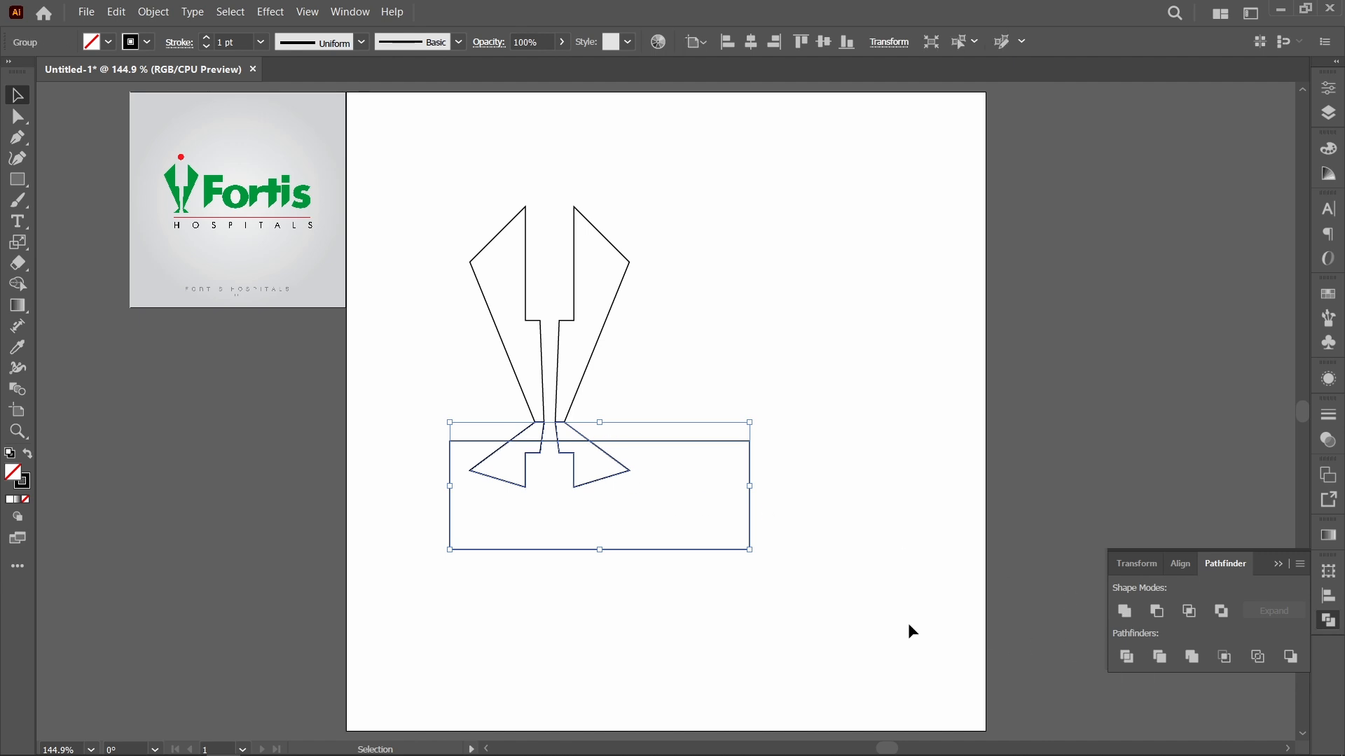
pyautogui.click(833, 604)
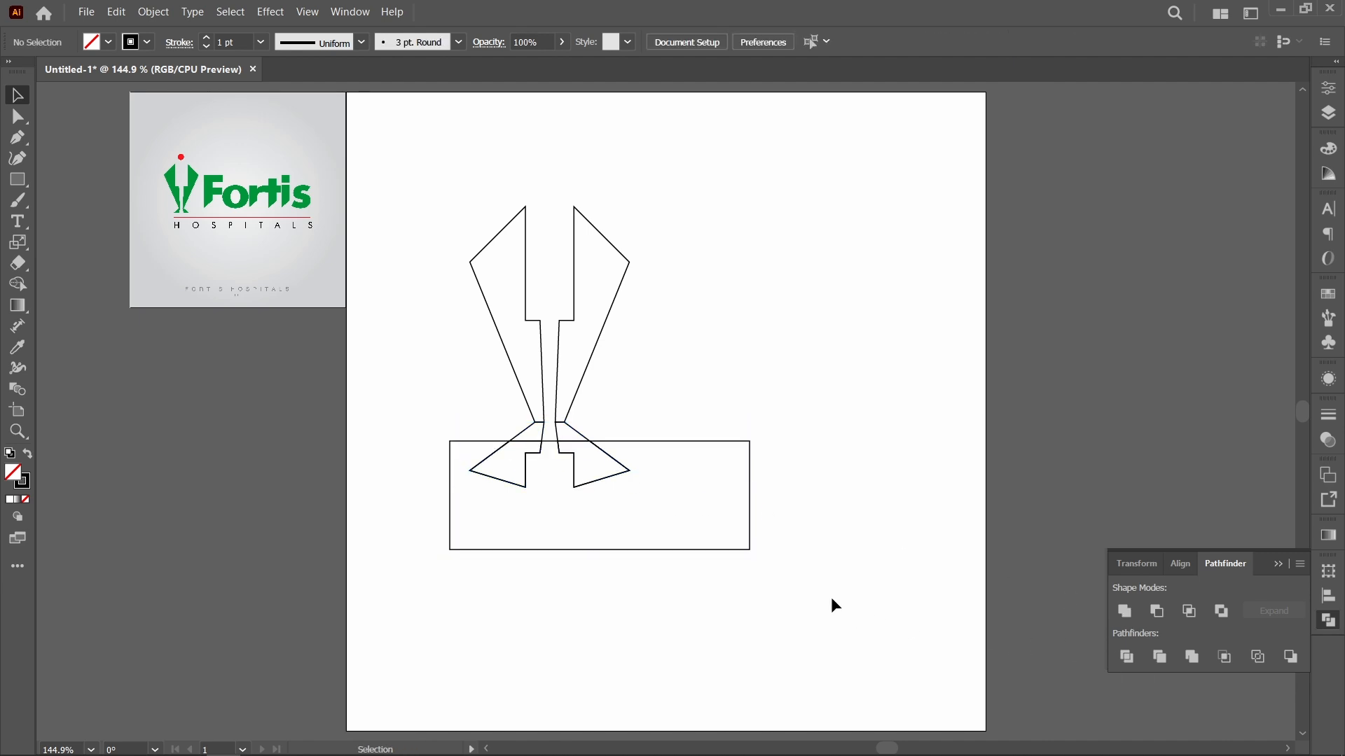
# Step: Delete the rectangle and the foot pieces inside it, and unite the remaining feet with the two body halves
pyautogui.moveTo(834, 563); pyautogui.dragTo(379, 481)
pyautogui.press('Delete')
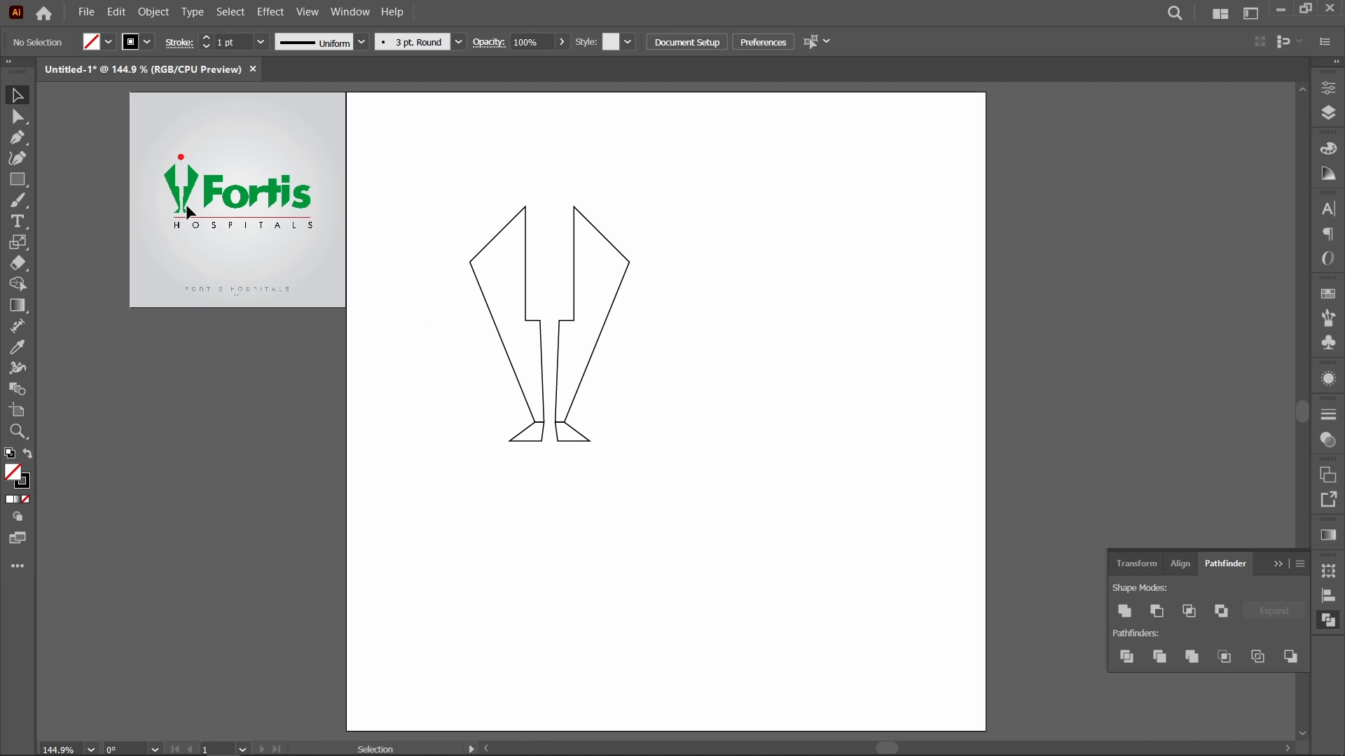
pyautogui.moveTo(666, 468); pyautogui.dragTo(426, 384)
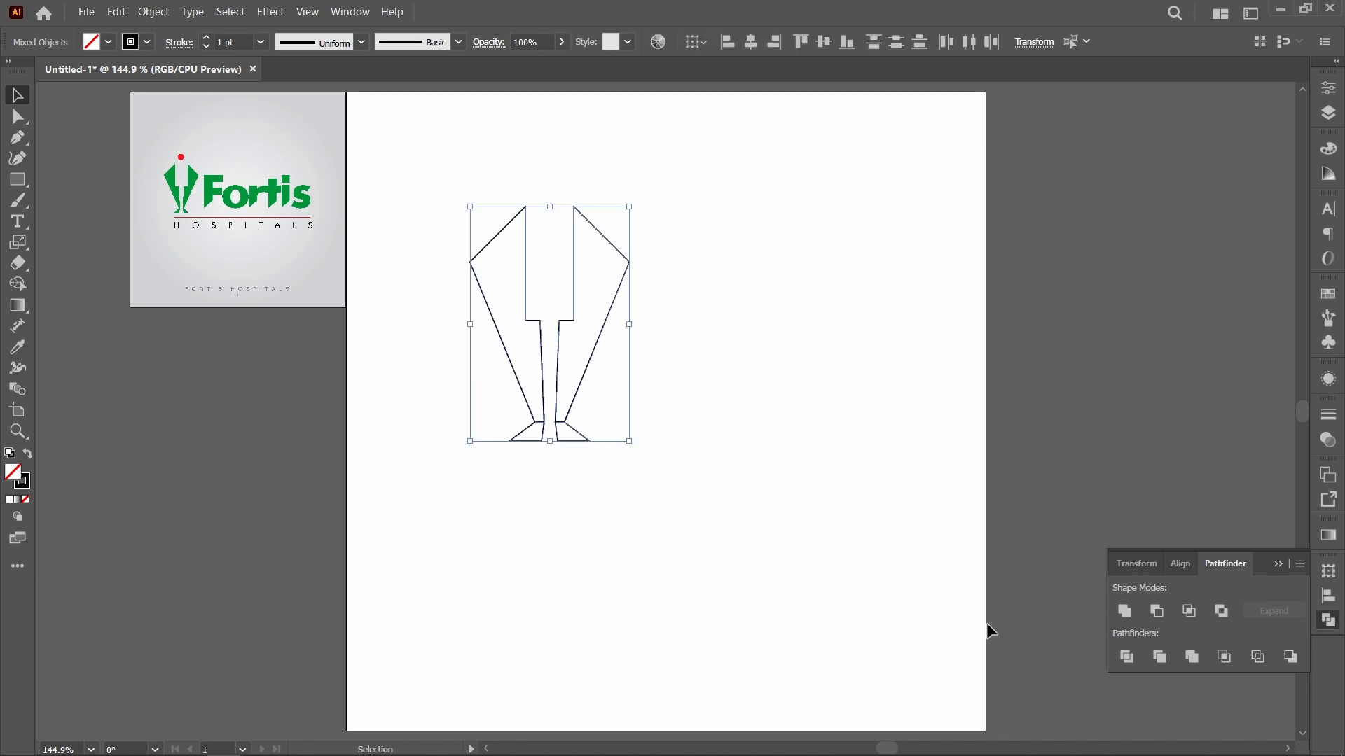
pyautogui.click(1126, 611)
pyautogui.click(629, 416)
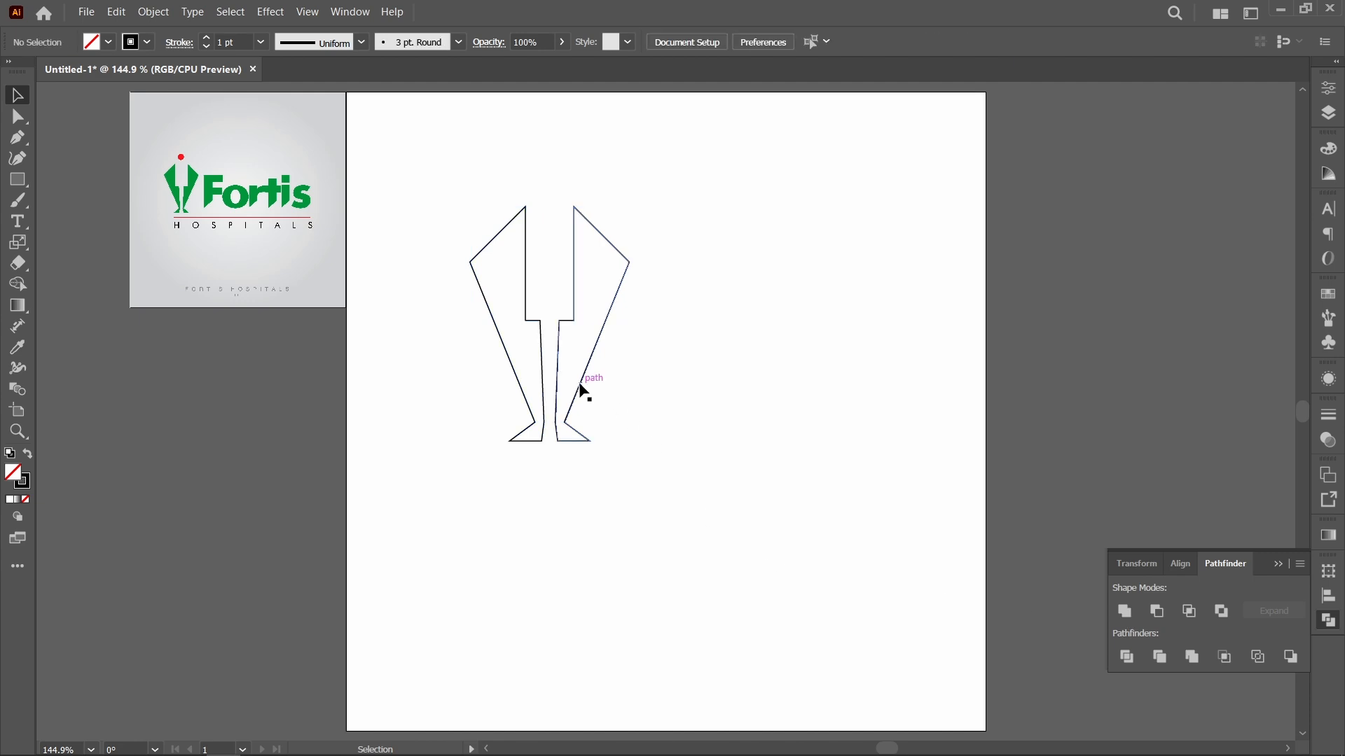
# Step: Place the united figure near the artboard's left edge and scale it down proportionally to about three quarters of its size
pyautogui.moveTo(580, 385); pyautogui.dragTo(514, 449)
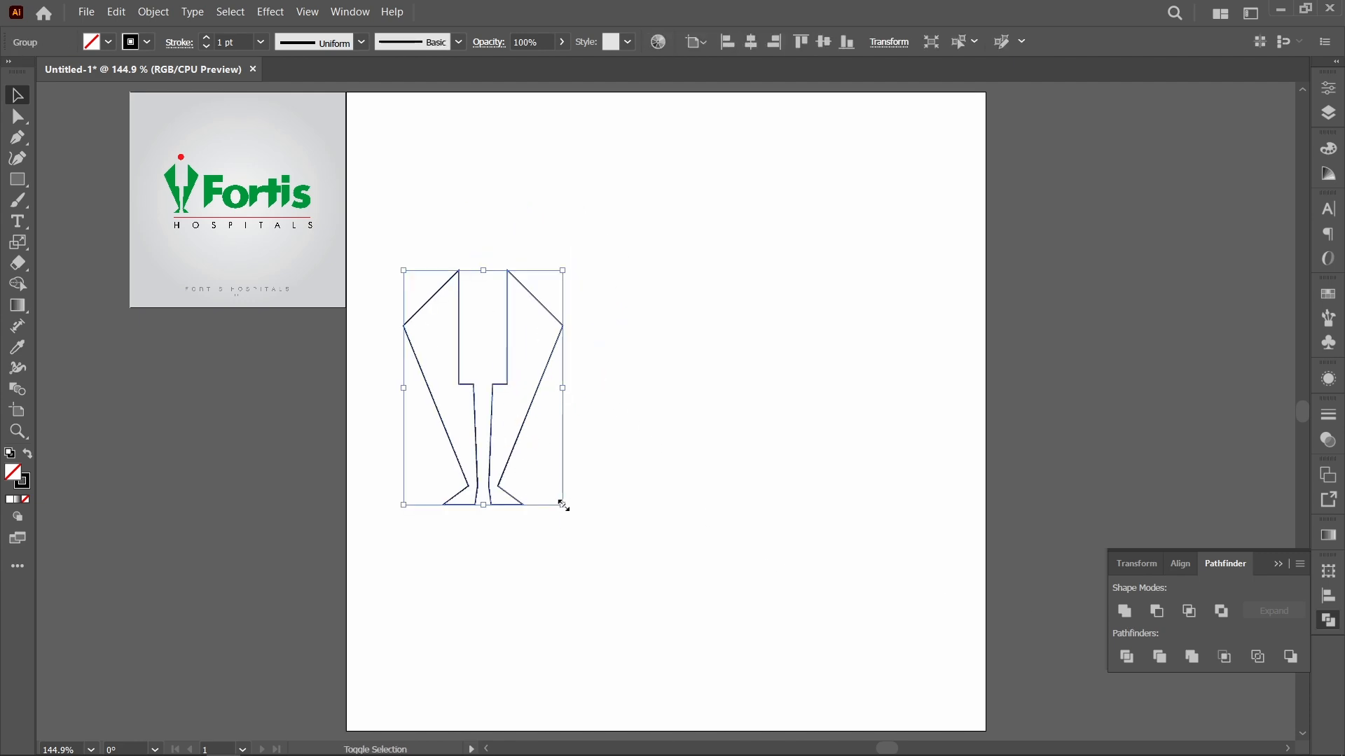
pyautogui.moveTo(564, 505); pyautogui.dragTo(528, 453)
pyautogui.click(535, 456)
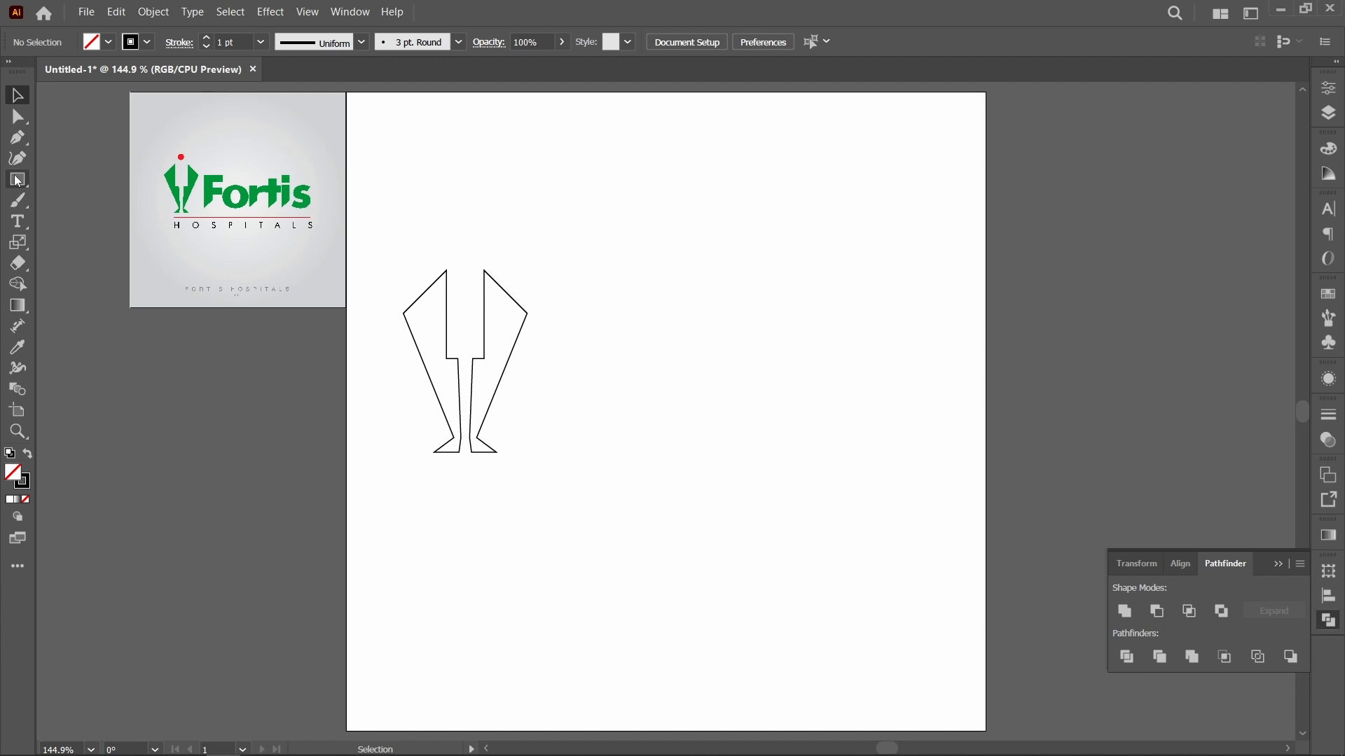
# Step: Draw a small circle above the body as the head and centre it horizontally with the body
pyautogui.moveTo(19, 181); pyautogui.dragTo(63, 205)
pyautogui.moveTo(456, 213); pyautogui.dragTo(462, 253)
pyautogui.press('v')
pyautogui.moveTo(607, 384); pyautogui.dragTo(436, 224)
pyautogui.click(751, 42)
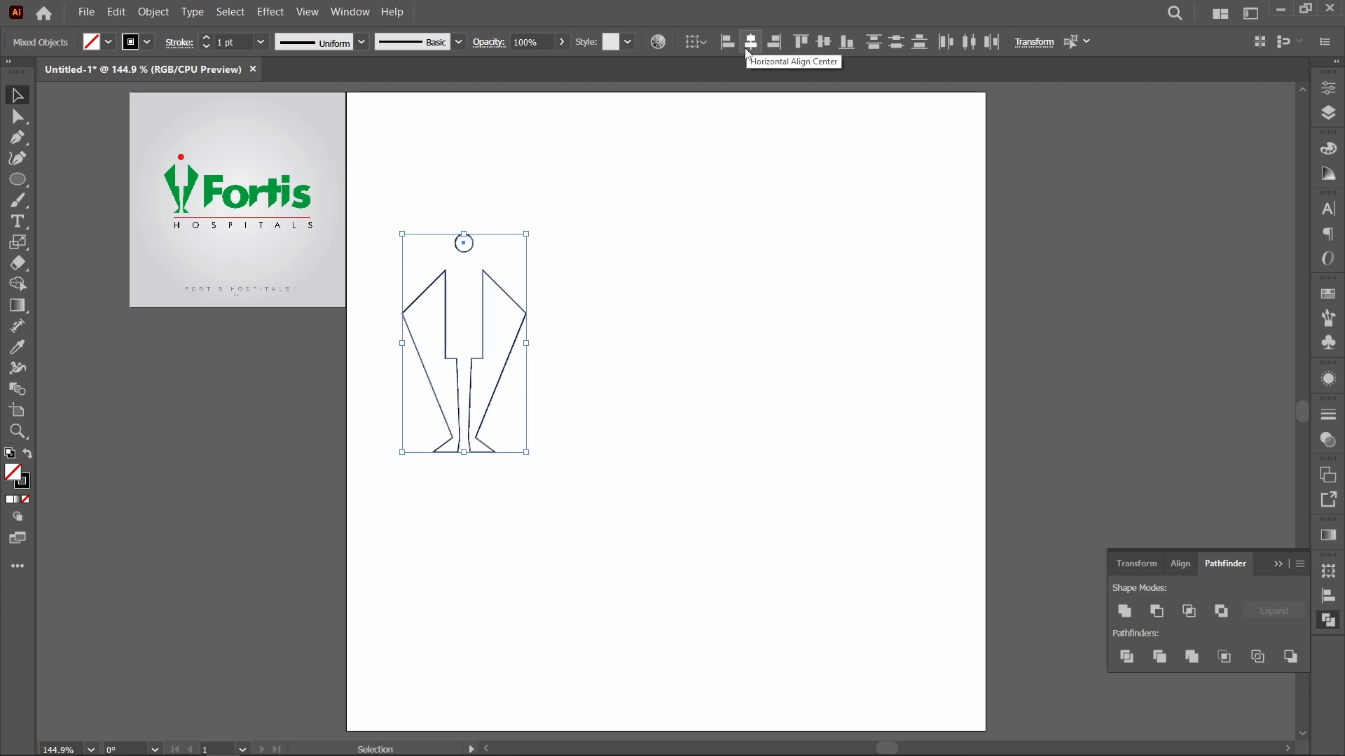
pyautogui.click(586, 238)
# Step: Fill the body group with green, CMYK 100, 0, 100, 0
pyautogui.moveTo(542, 367); pyautogui.dragTo(397, 338)
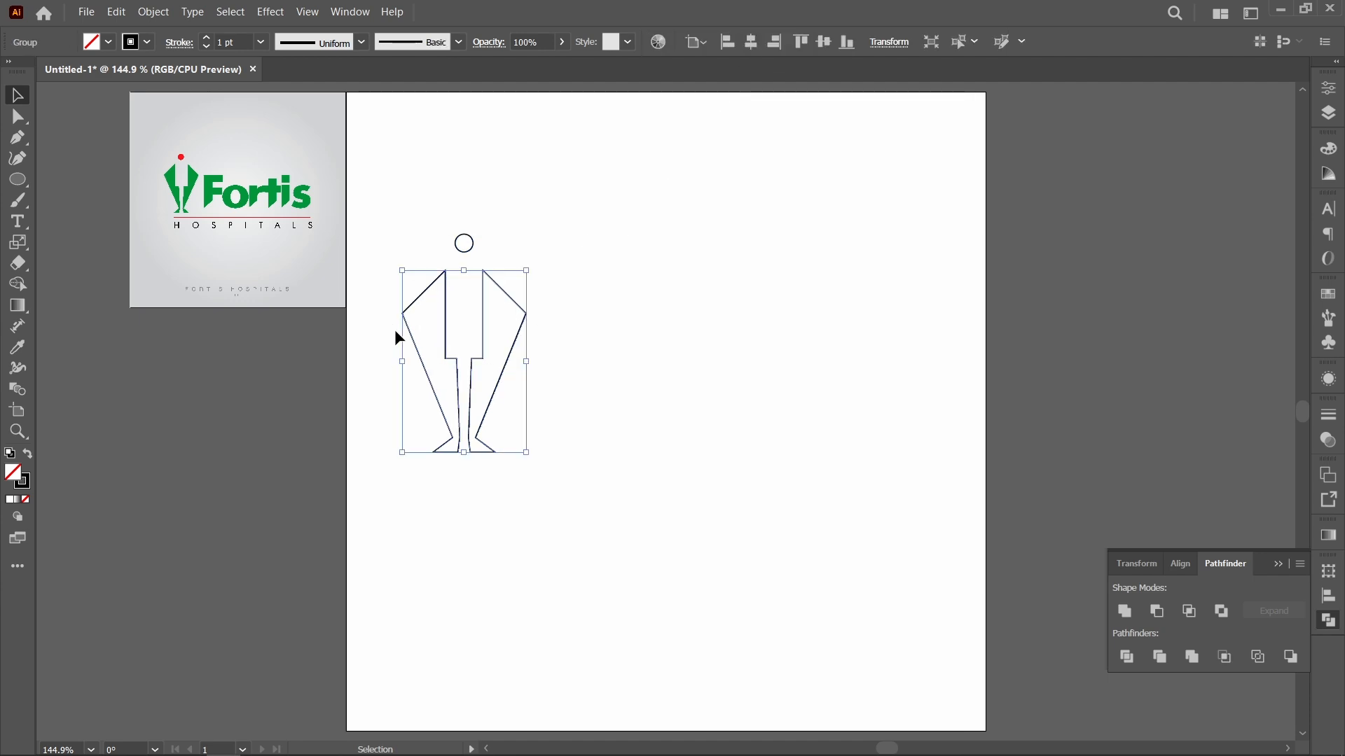
pyautogui.doubleClick(15, 480)
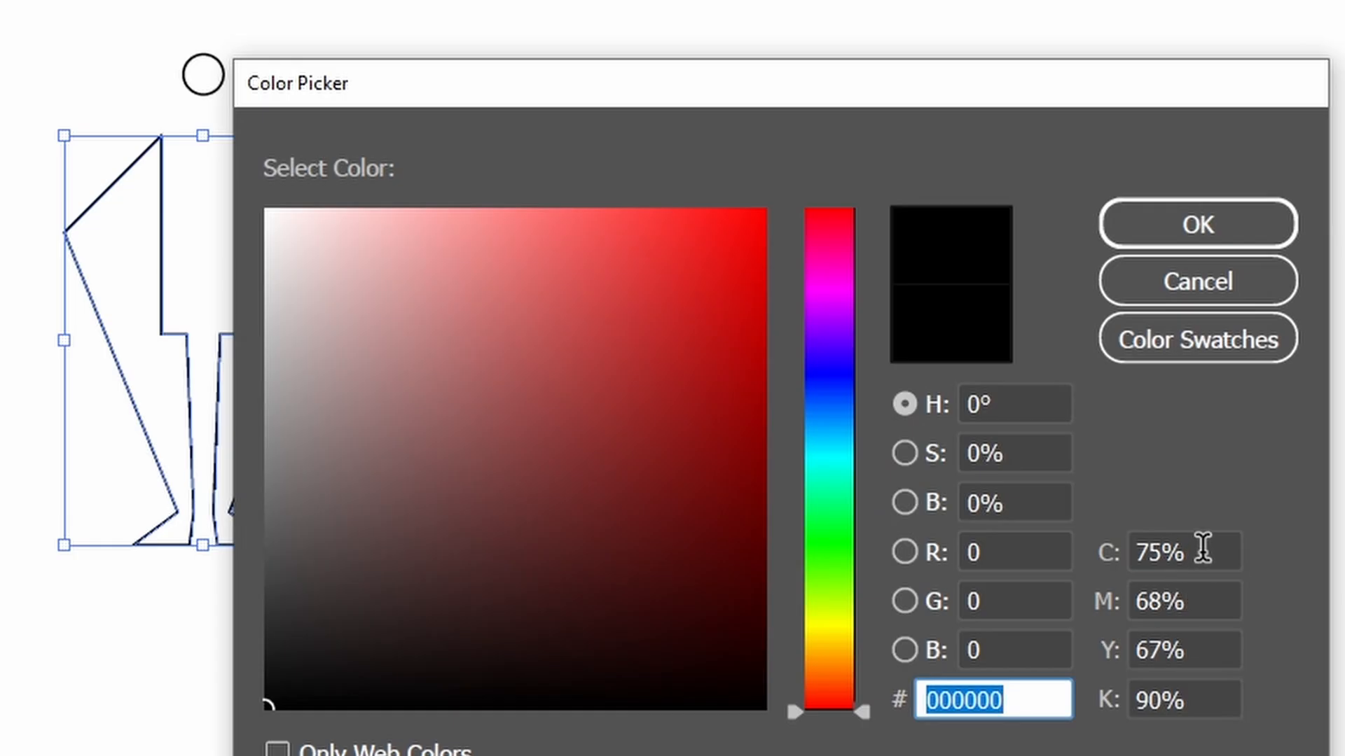
pyautogui.click(903, 454)
pyautogui.write('1')
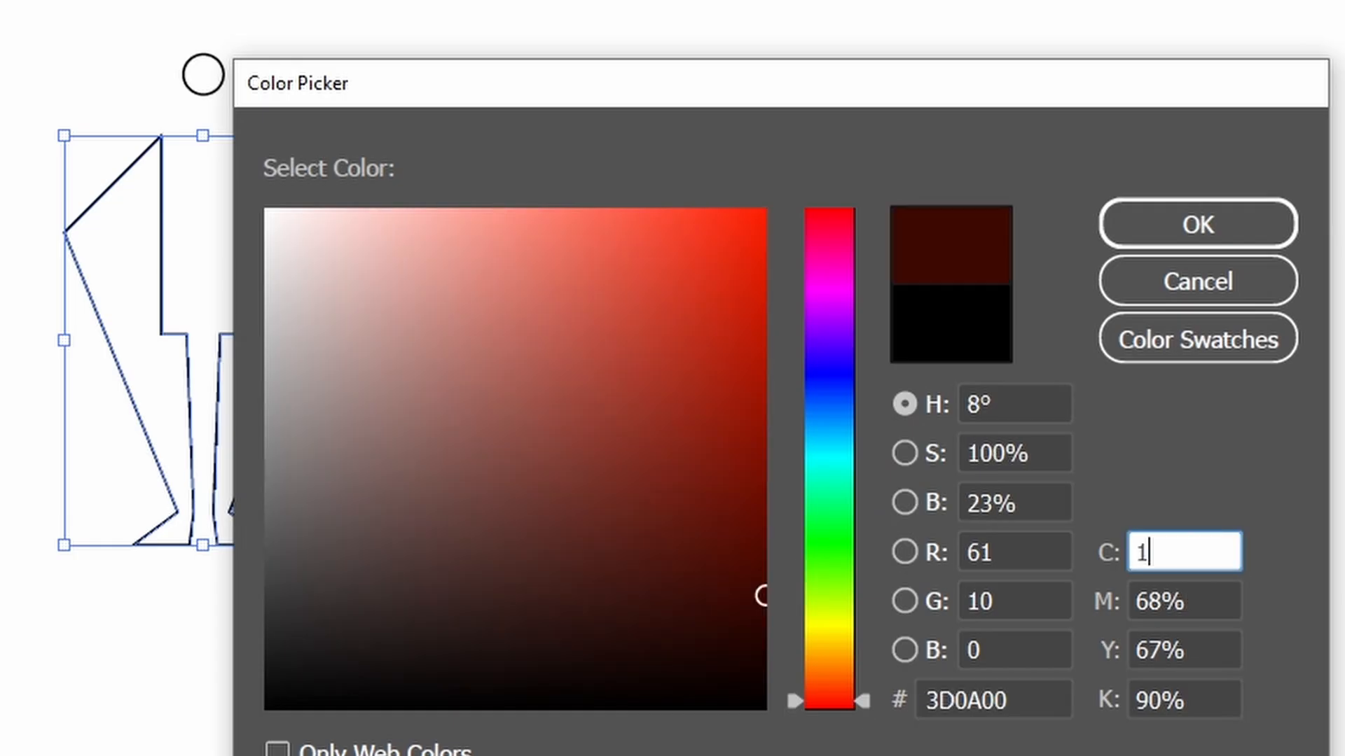
pyautogui.write('00')
pyautogui.press('Tab')
pyautogui.write('0')
pyautogui.press('Tab')
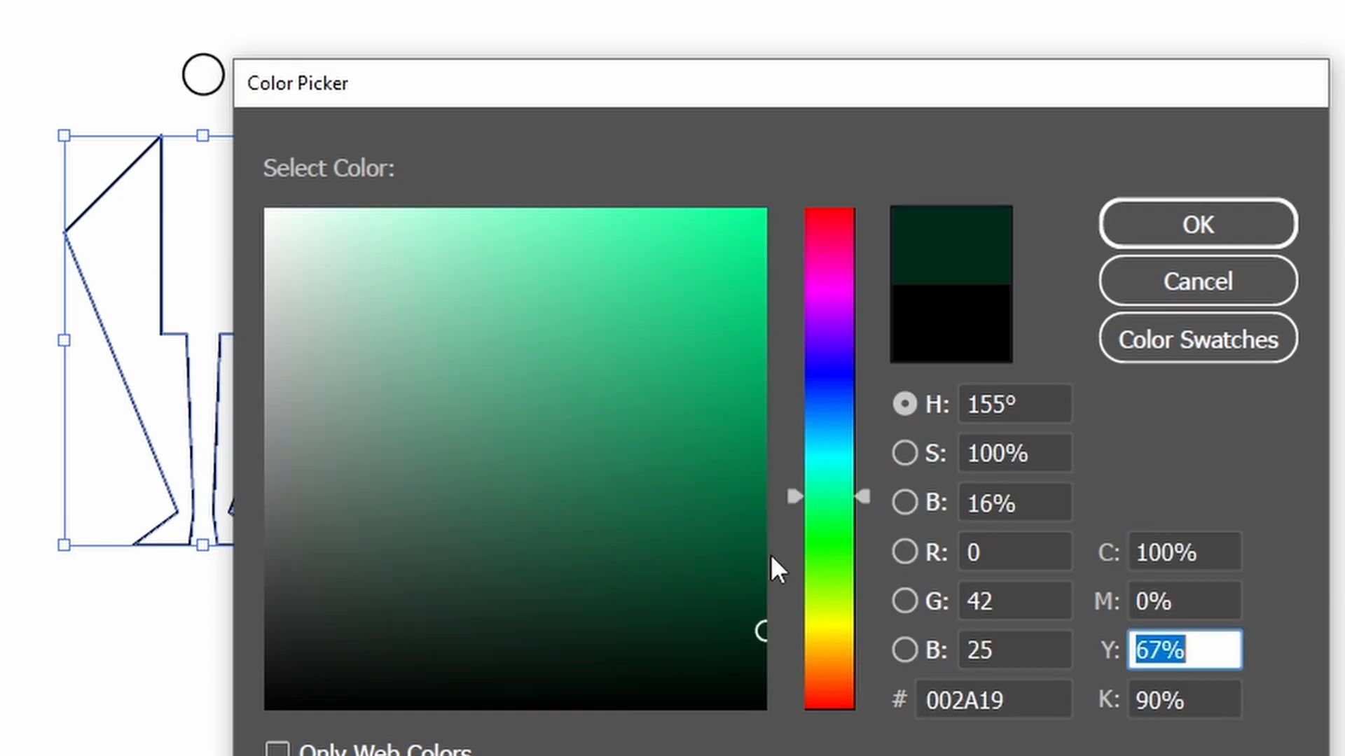
pyautogui.write('100')
pyautogui.press('Tab')
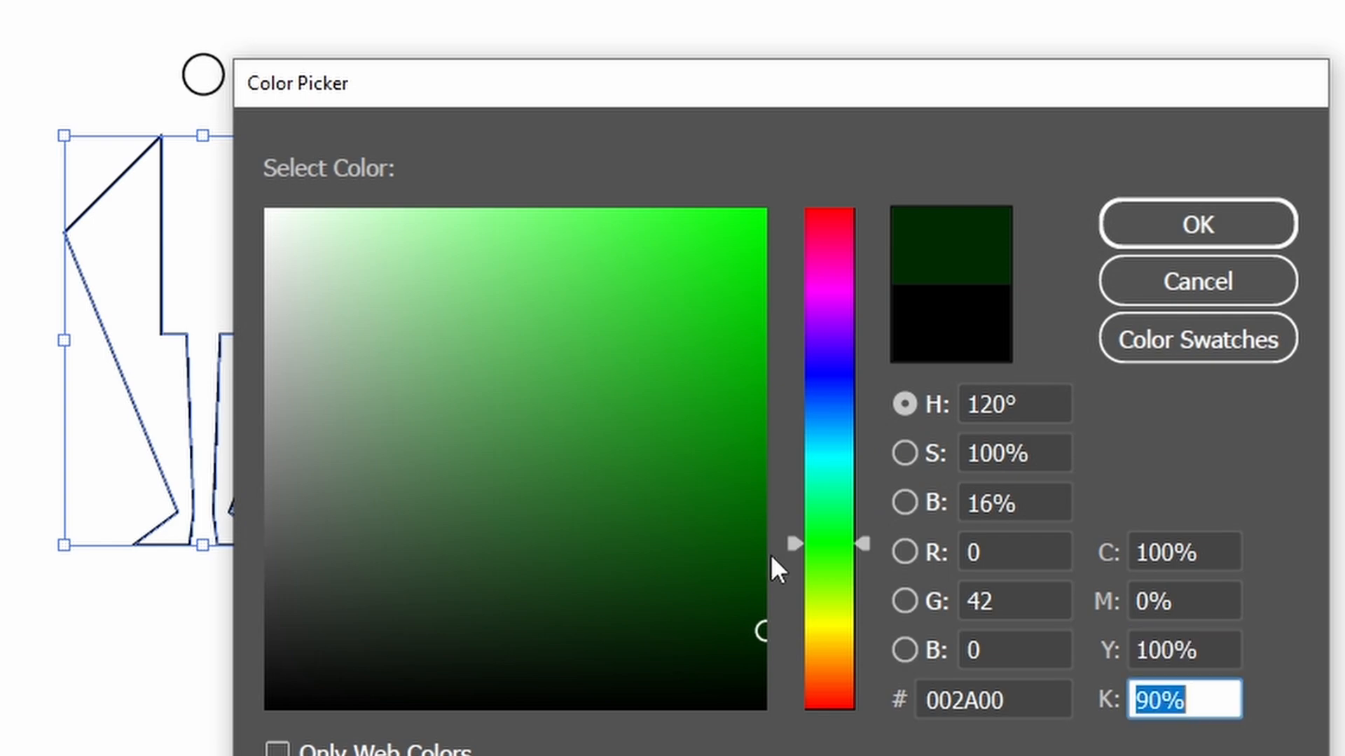
pyautogui.write('0')
pyautogui.press('Return')
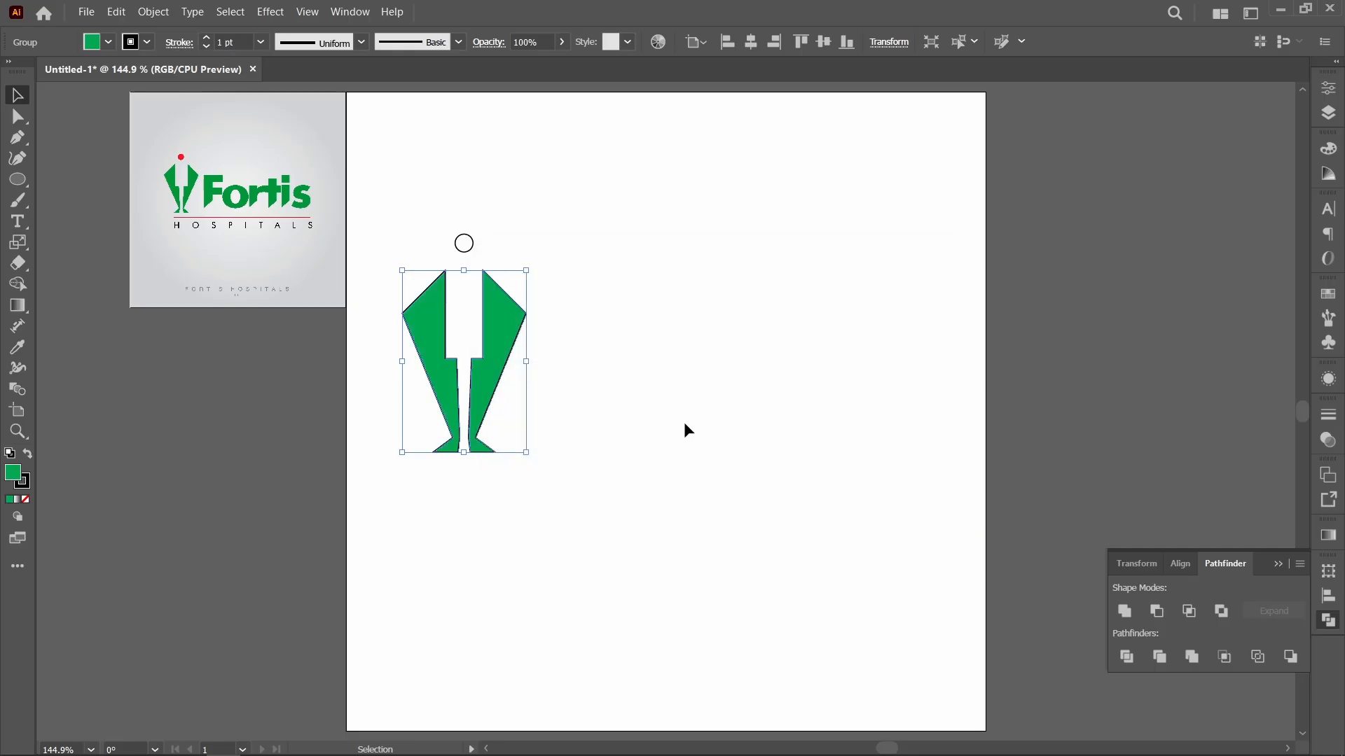
pyautogui.click(623, 394)
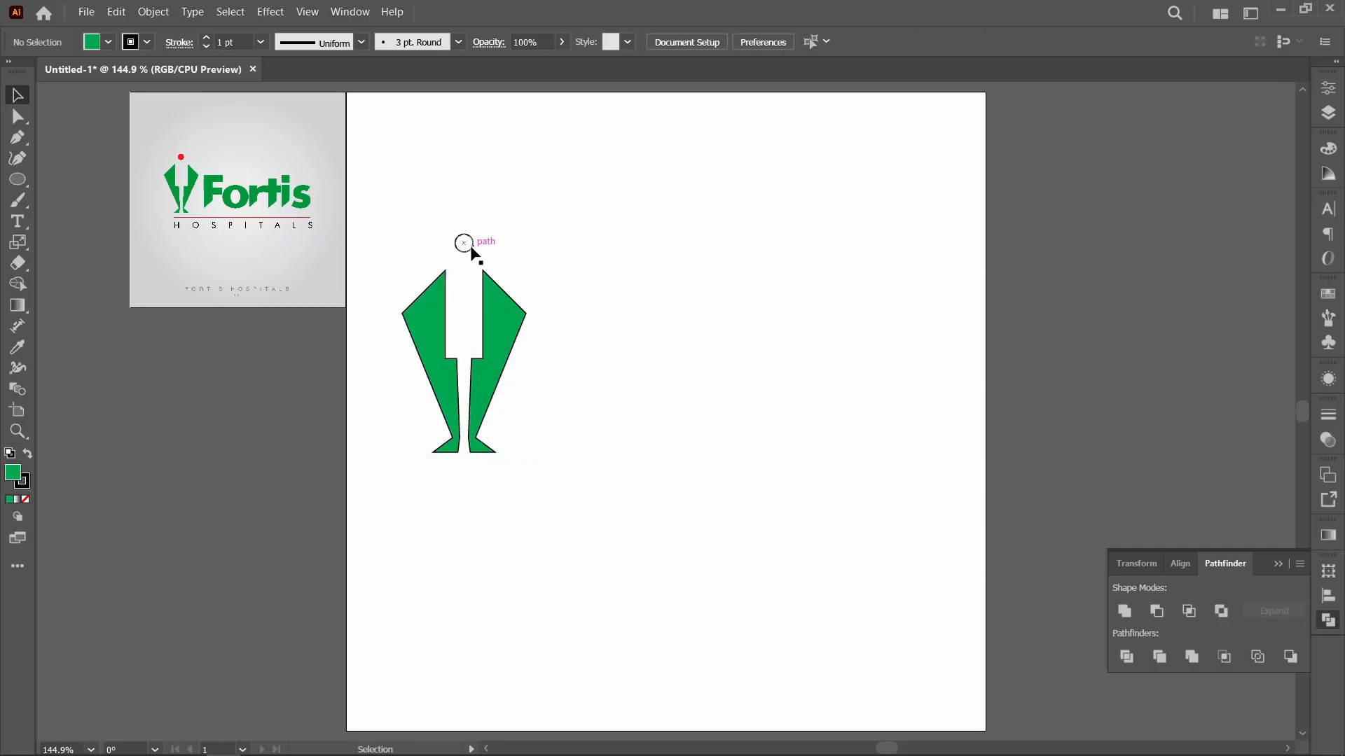
# Step: Fill the head circle with red, CMYK 0, 100, 100, 0
pyautogui.click(472, 250)
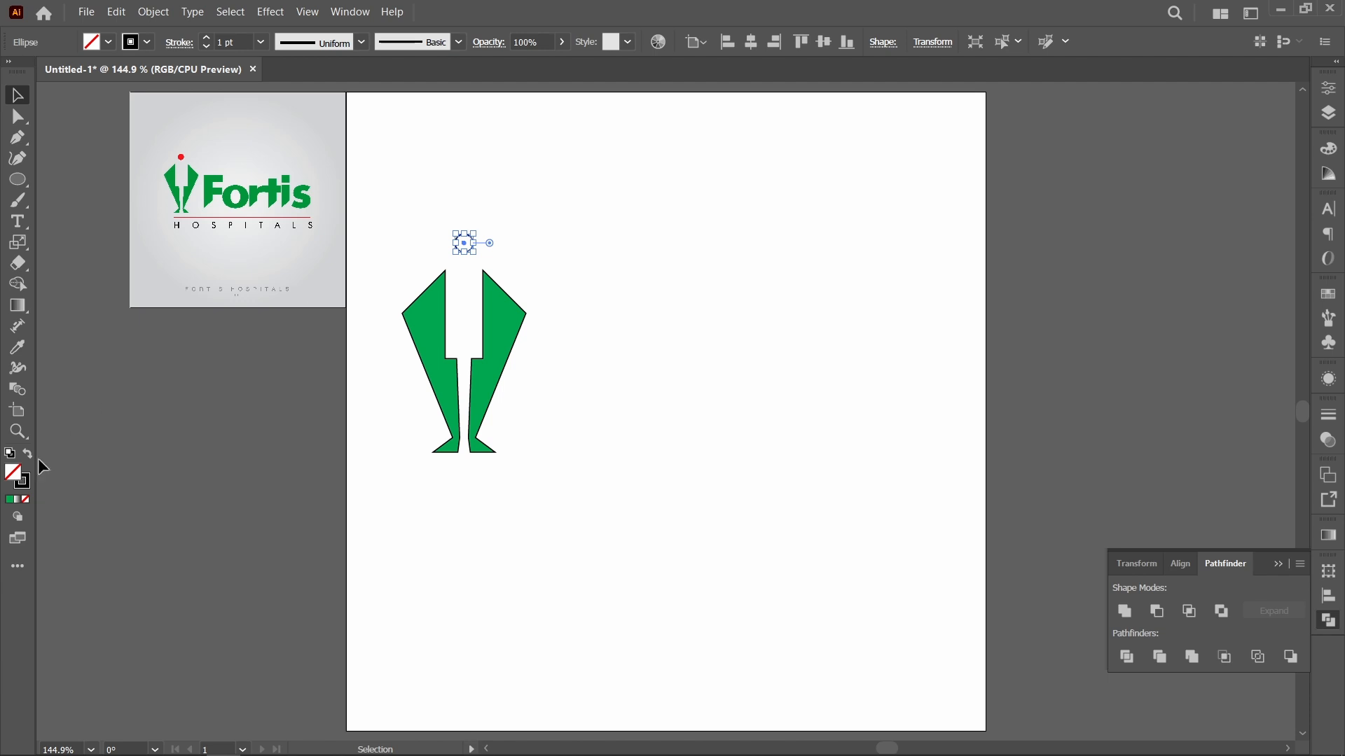
pyautogui.doubleClick(14, 471)
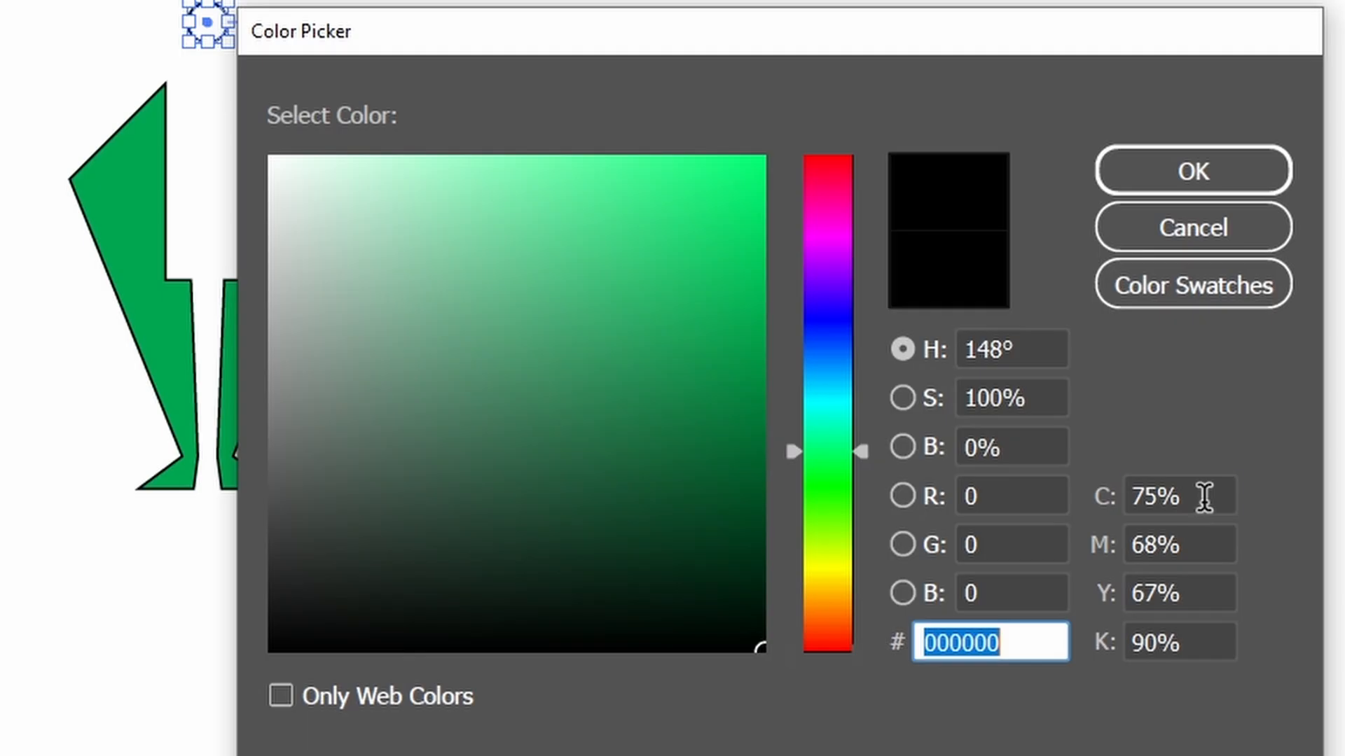
pyautogui.click(904, 455)
pyautogui.write('0')
pyautogui.press('Tab')
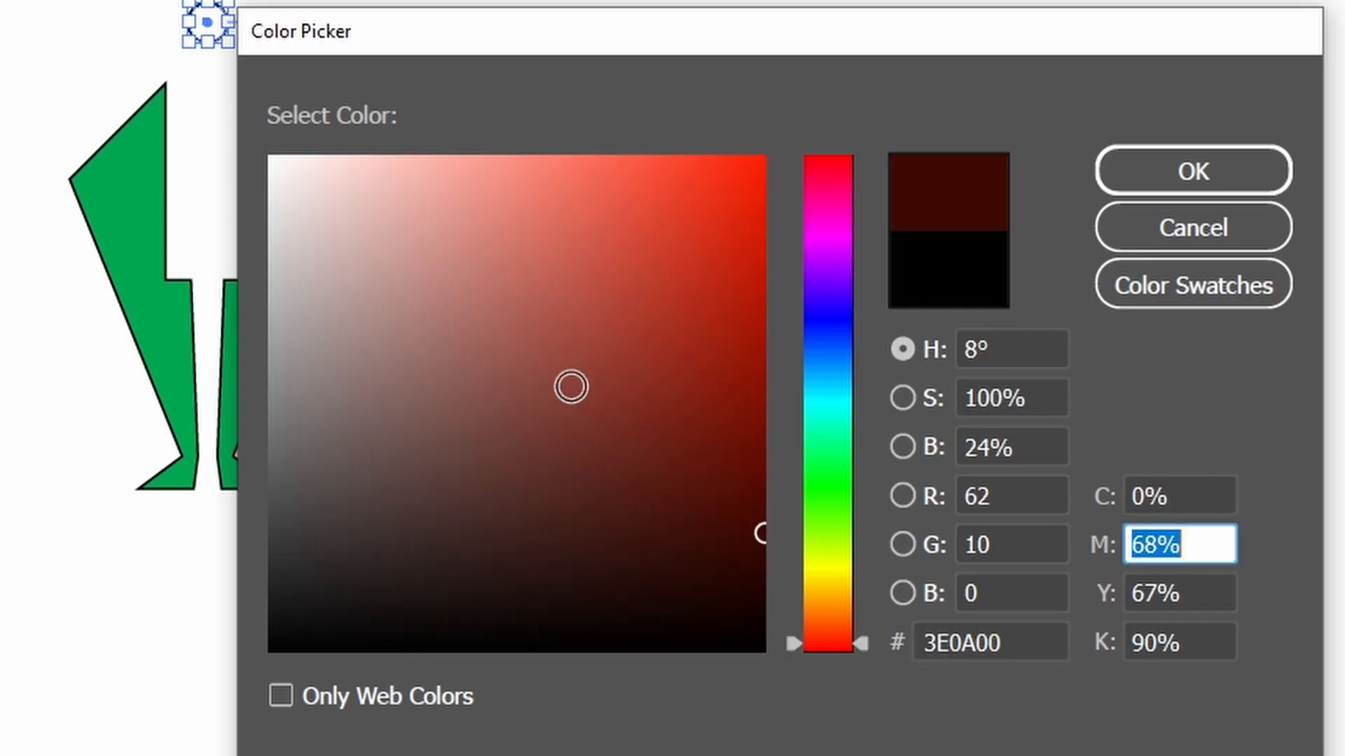
pyautogui.write('100')
pyautogui.press('Tab')
pyautogui.write('100')
pyautogui.press('Tab')
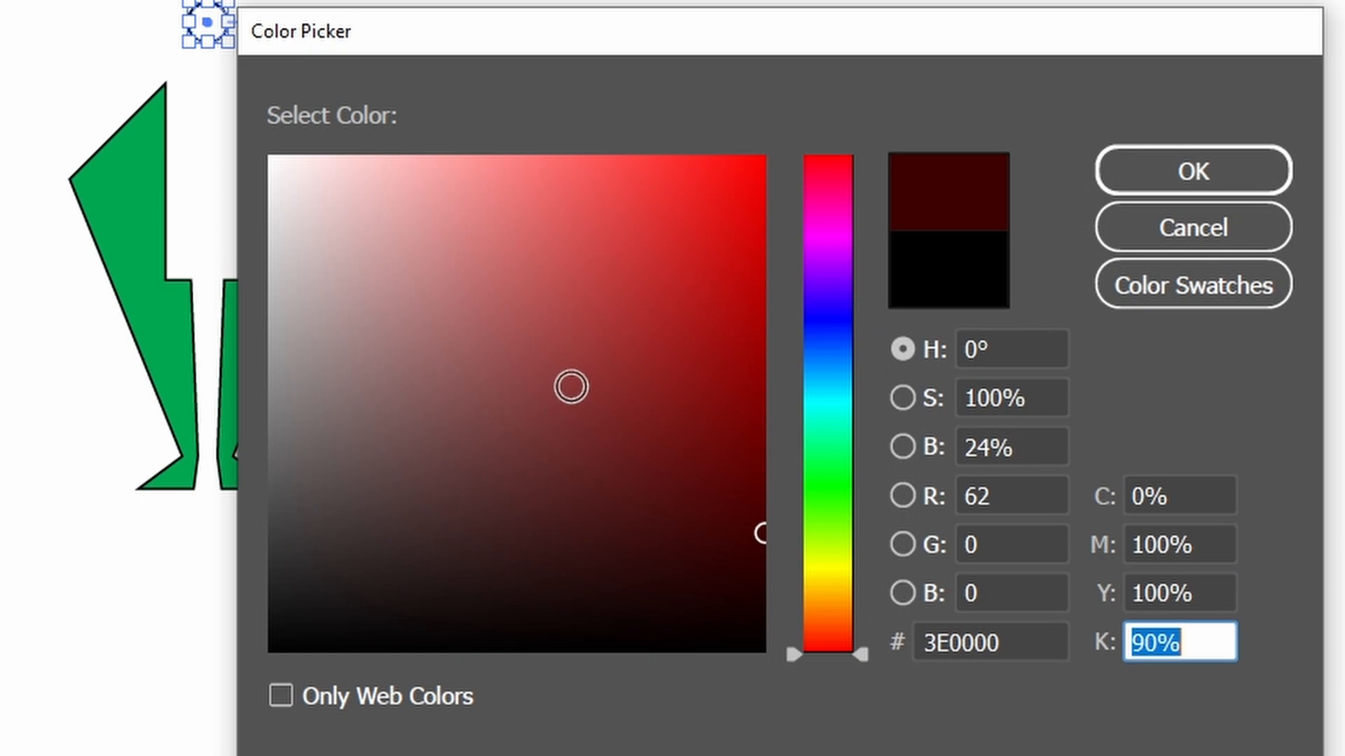
pyautogui.write('0')
pyautogui.press('Return')
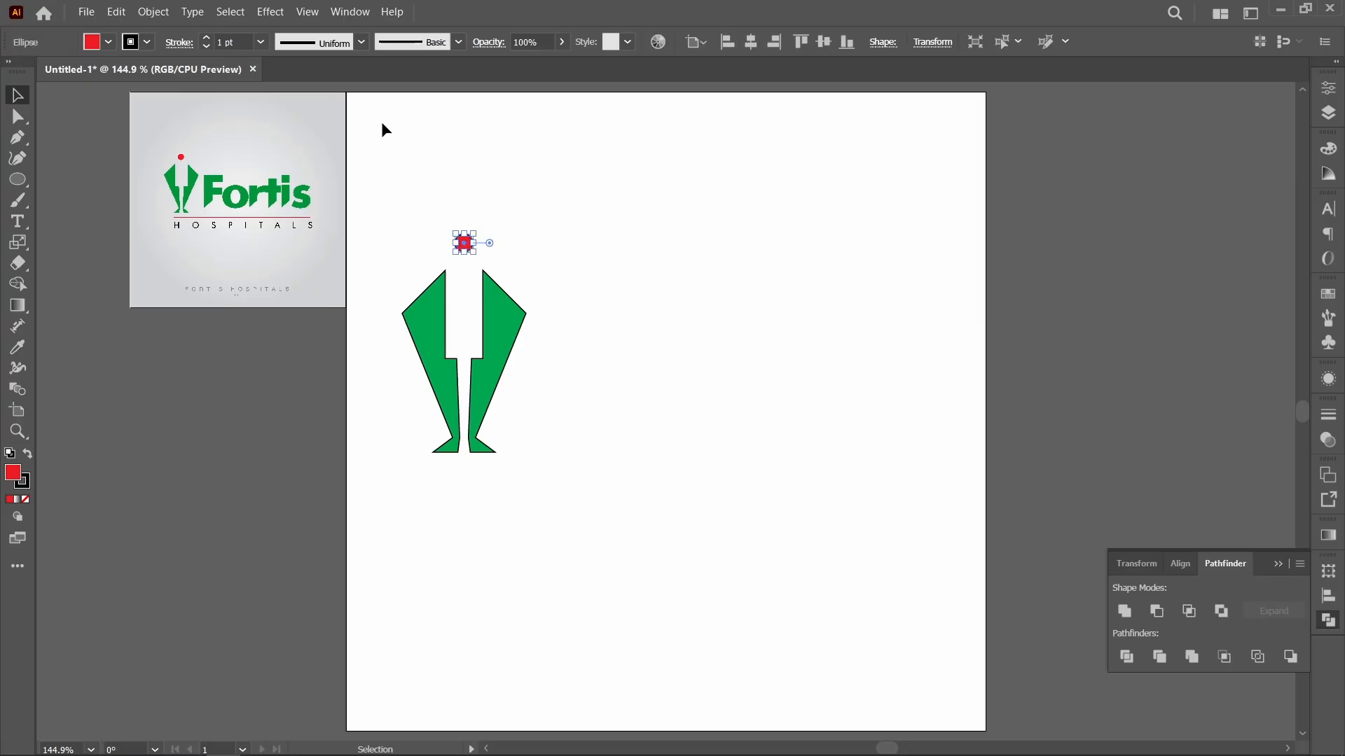
# Step: Remove the black stroke from the head circle and from the green body
pyautogui.click(147, 42)
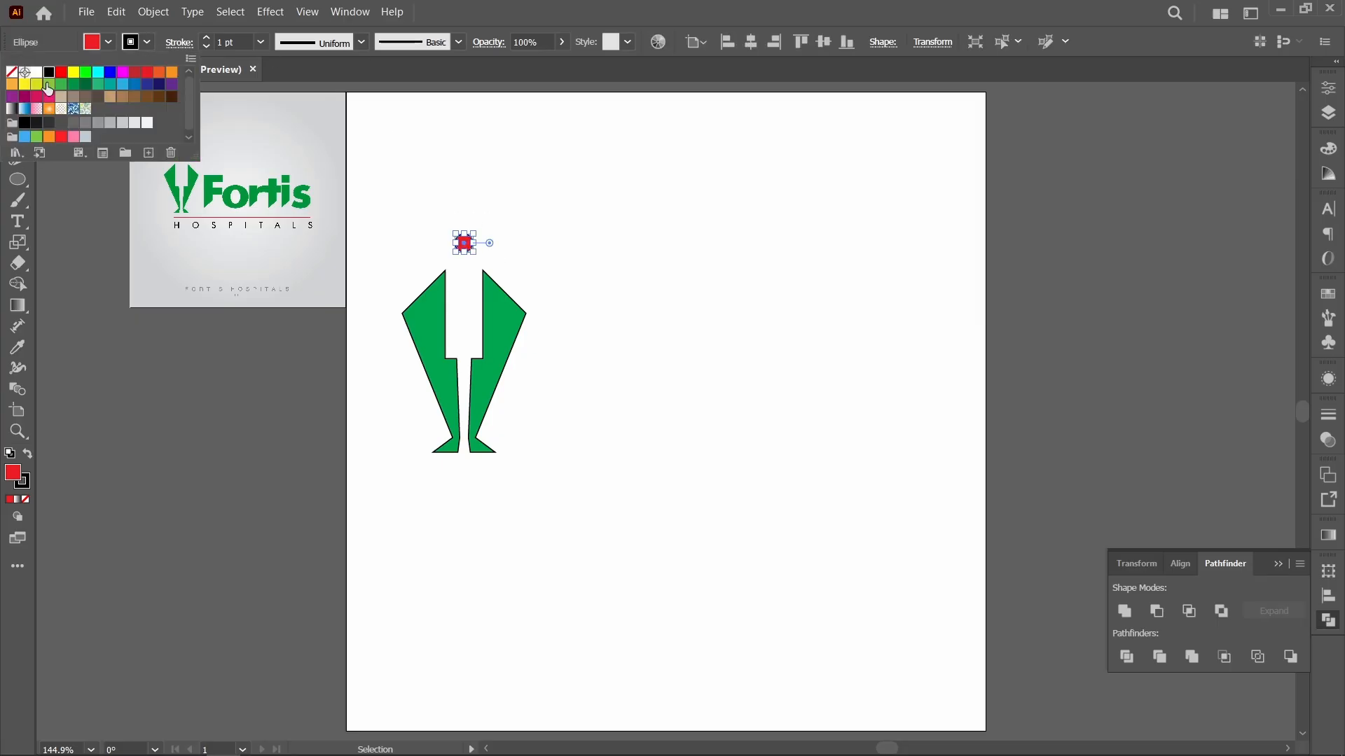
pyautogui.click(11, 73)
pyautogui.click(645, 290)
pyautogui.click(501, 334)
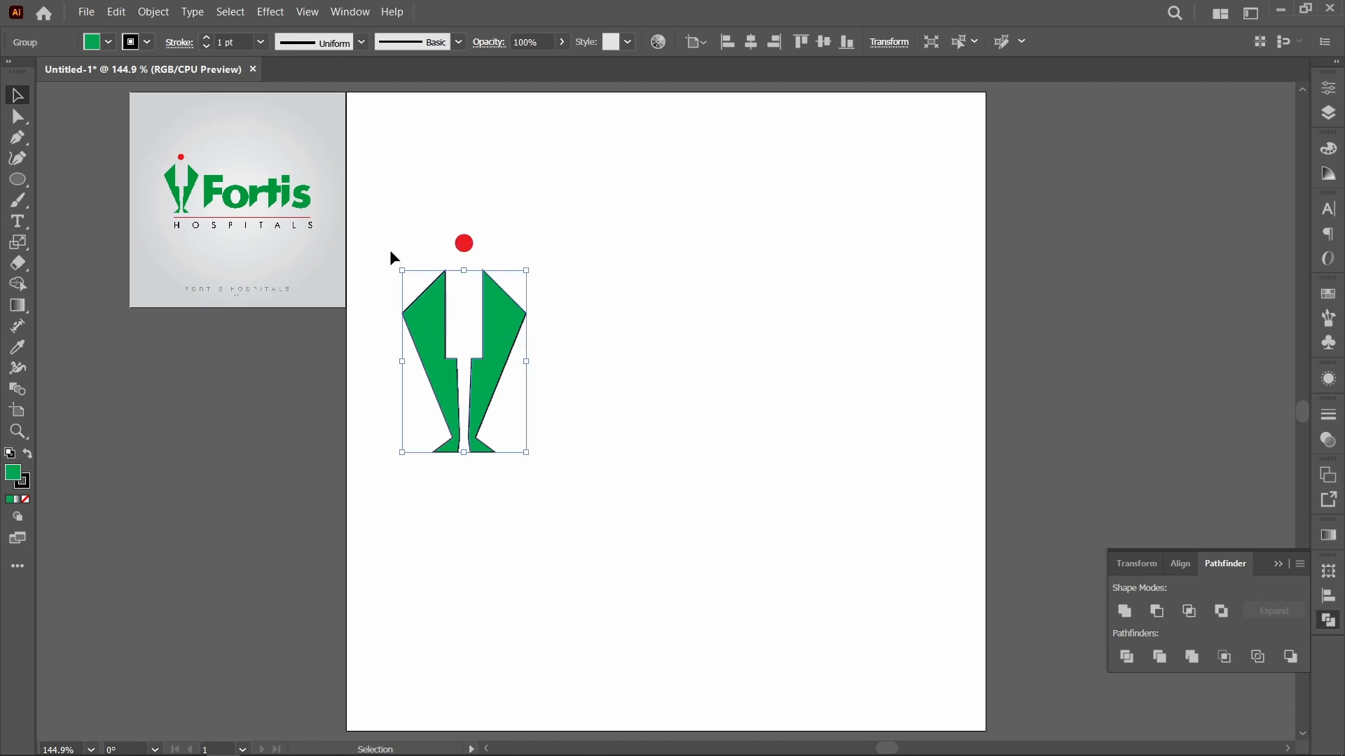
pyautogui.click(147, 42)
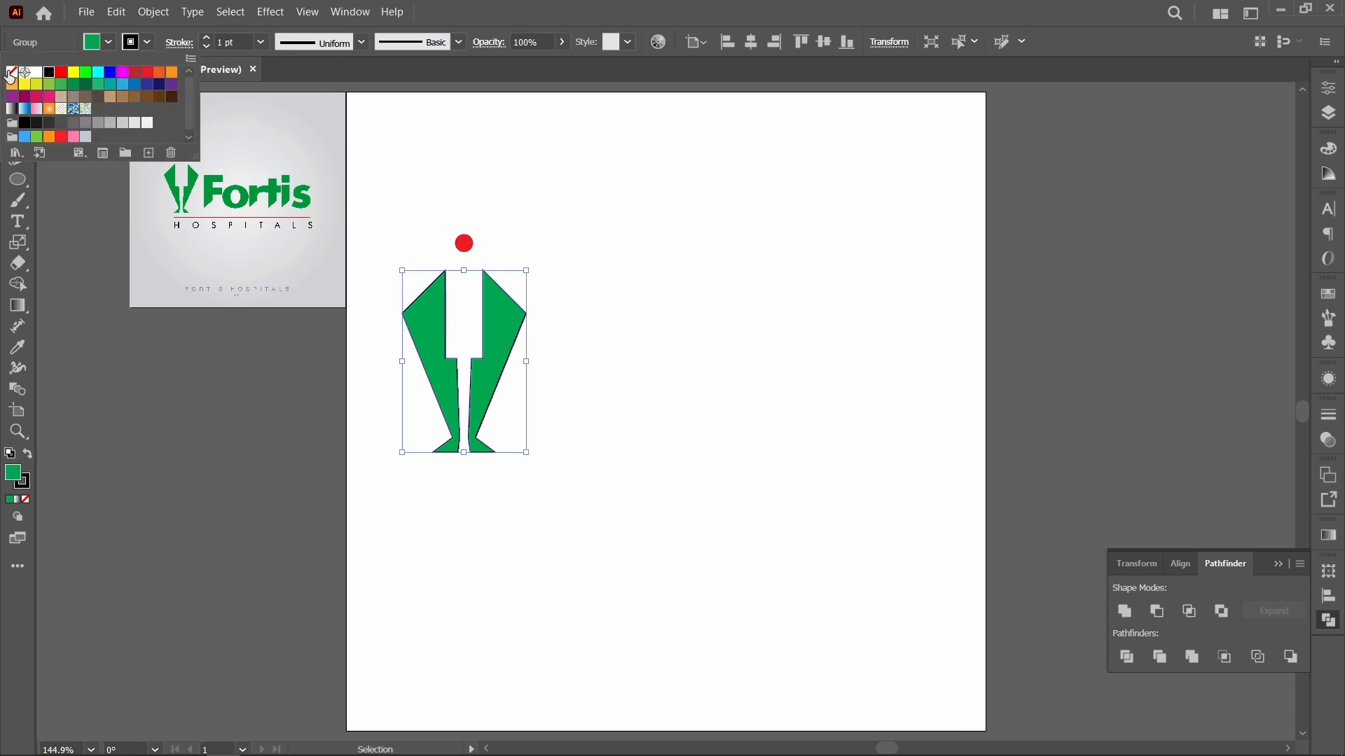
pyautogui.click(12, 73)
pyautogui.click(581, 284)
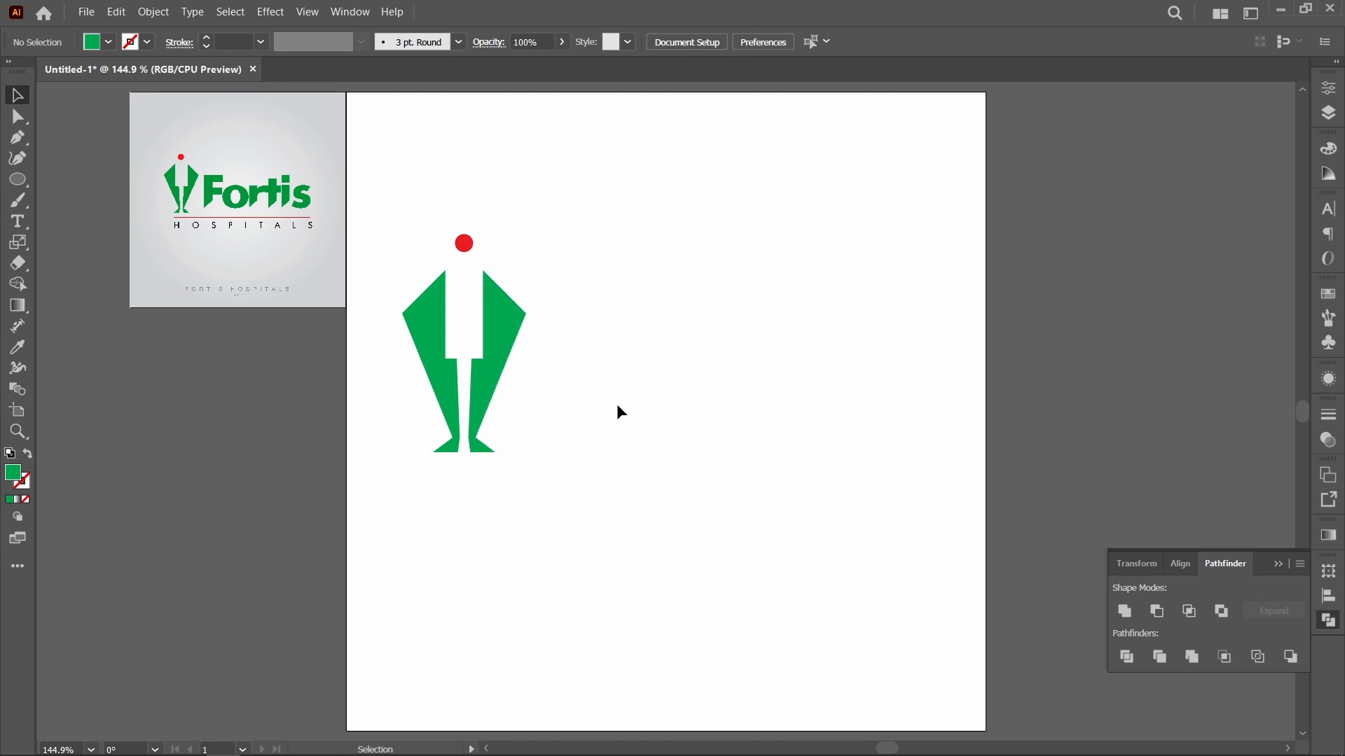
# Step: Draw a wide rectangle from the right body half's outer corner and swap its green fill to the stroke
pyautogui.press('m')
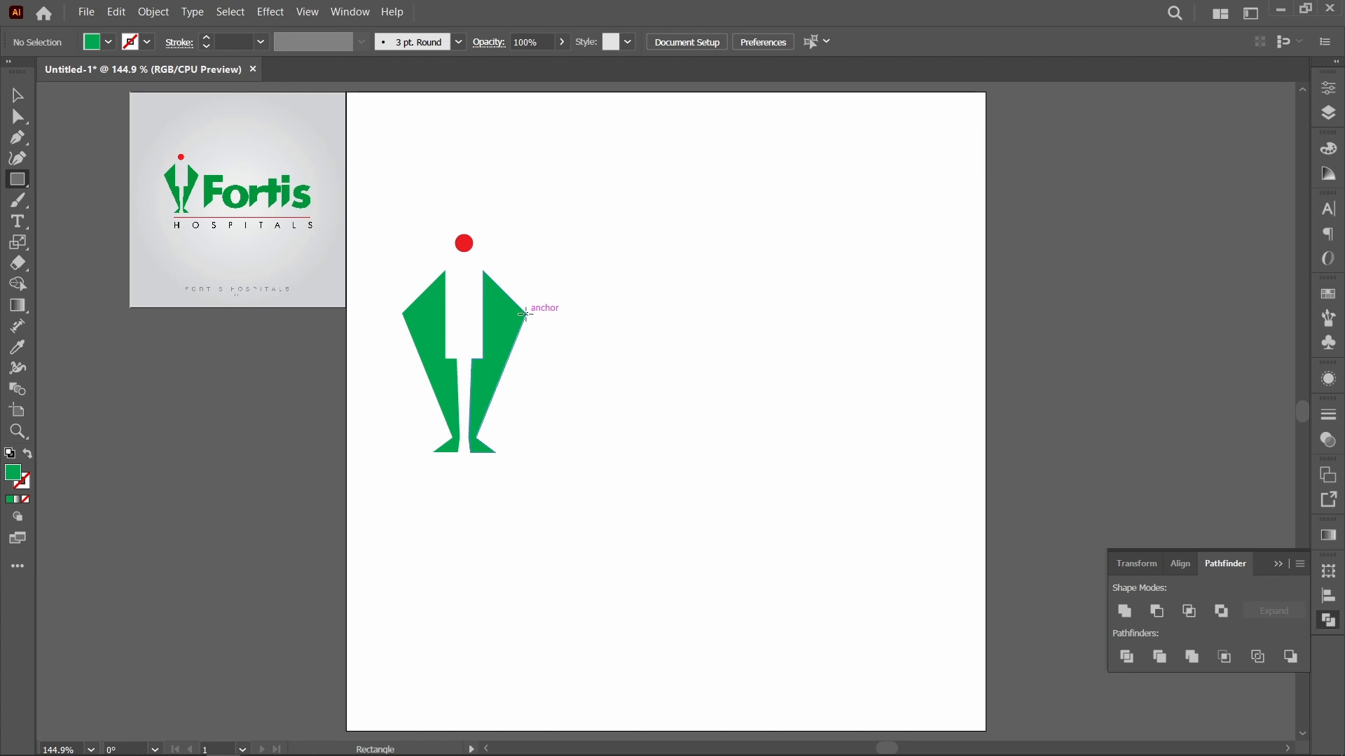
pyautogui.moveTo(525, 314); pyautogui.dragTo(767, 443)
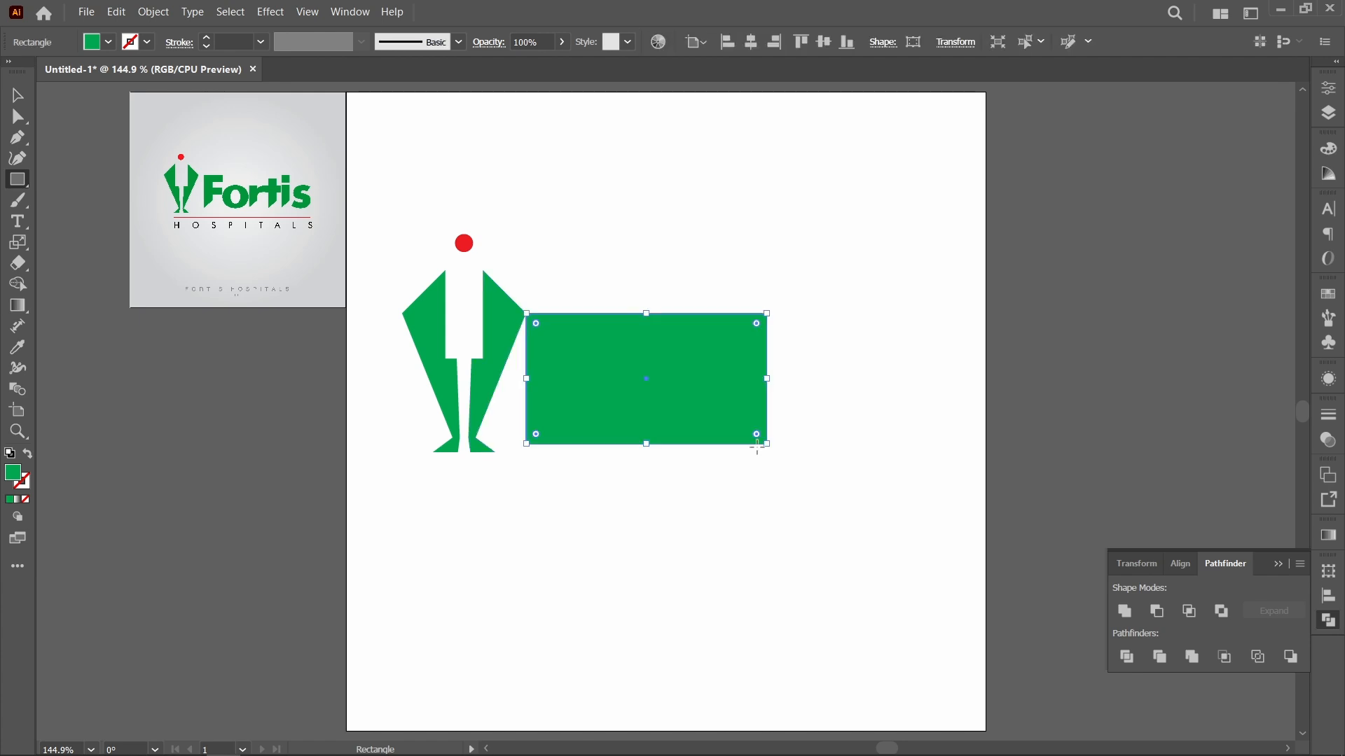
pyautogui.hotkey('shift', 'x')
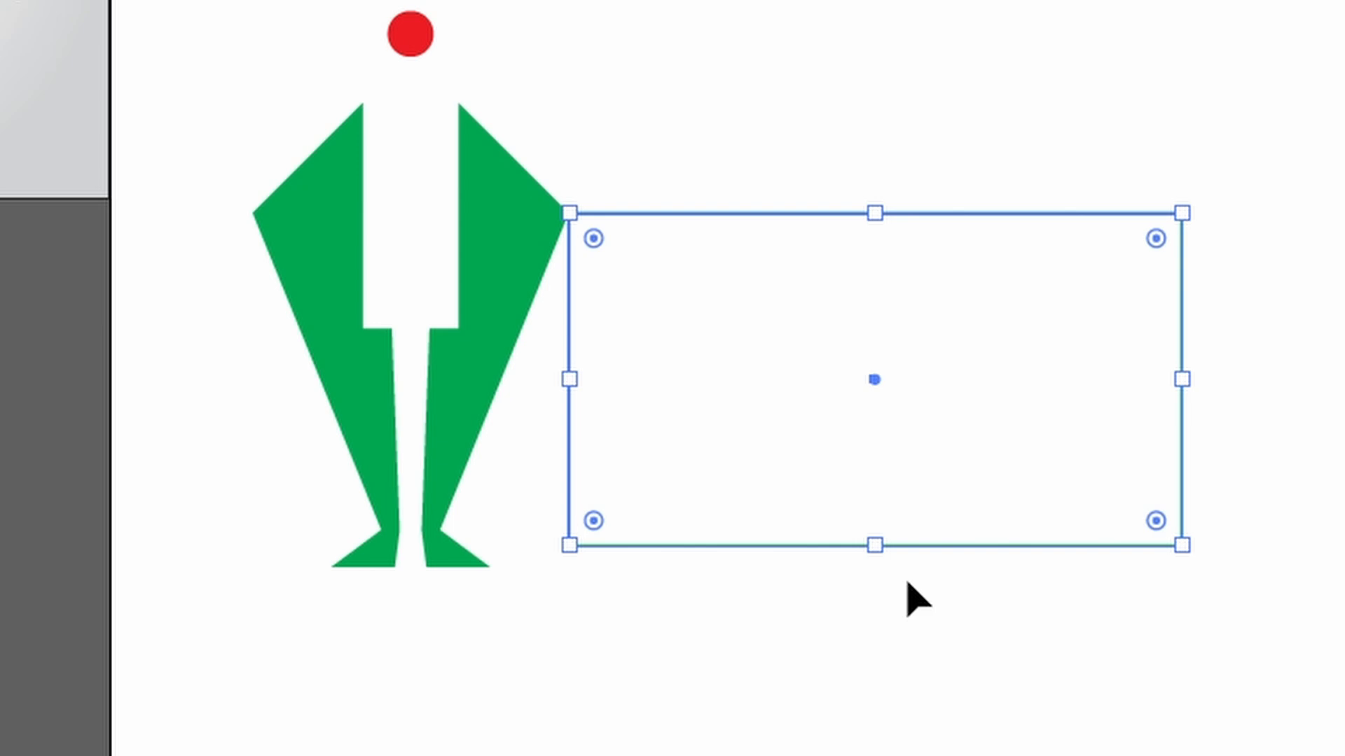
# Step: Resize the rectangle to about 91 by 39 mm, extending it to the right leg's inner edge and ending it at ankle height
pyautogui.press('Left')
pyautogui.press('Left')
pyautogui.press('Left')
pyautogui.press('Left')
pyautogui.press('Left')
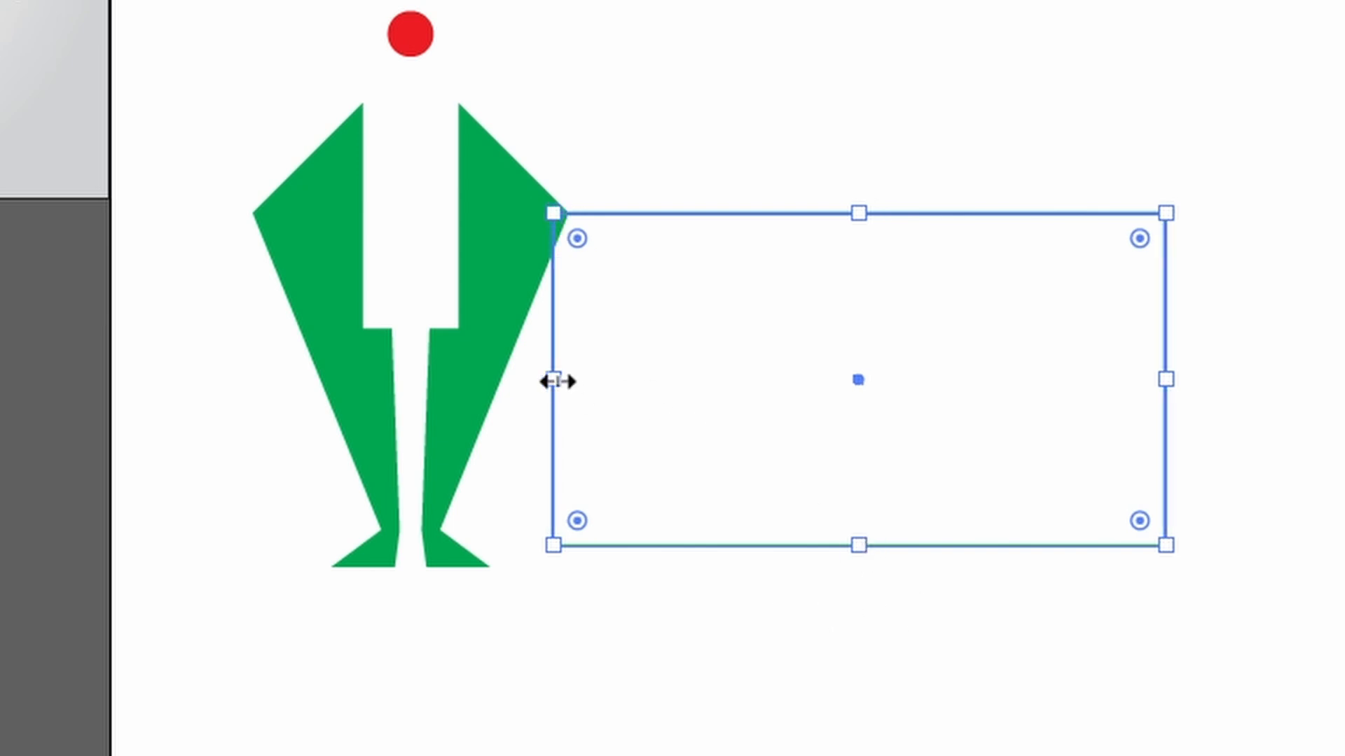
pyautogui.moveTo(553, 379); pyautogui.dragTo(635, 575)
pyautogui.press('z')
pyautogui.press('v')
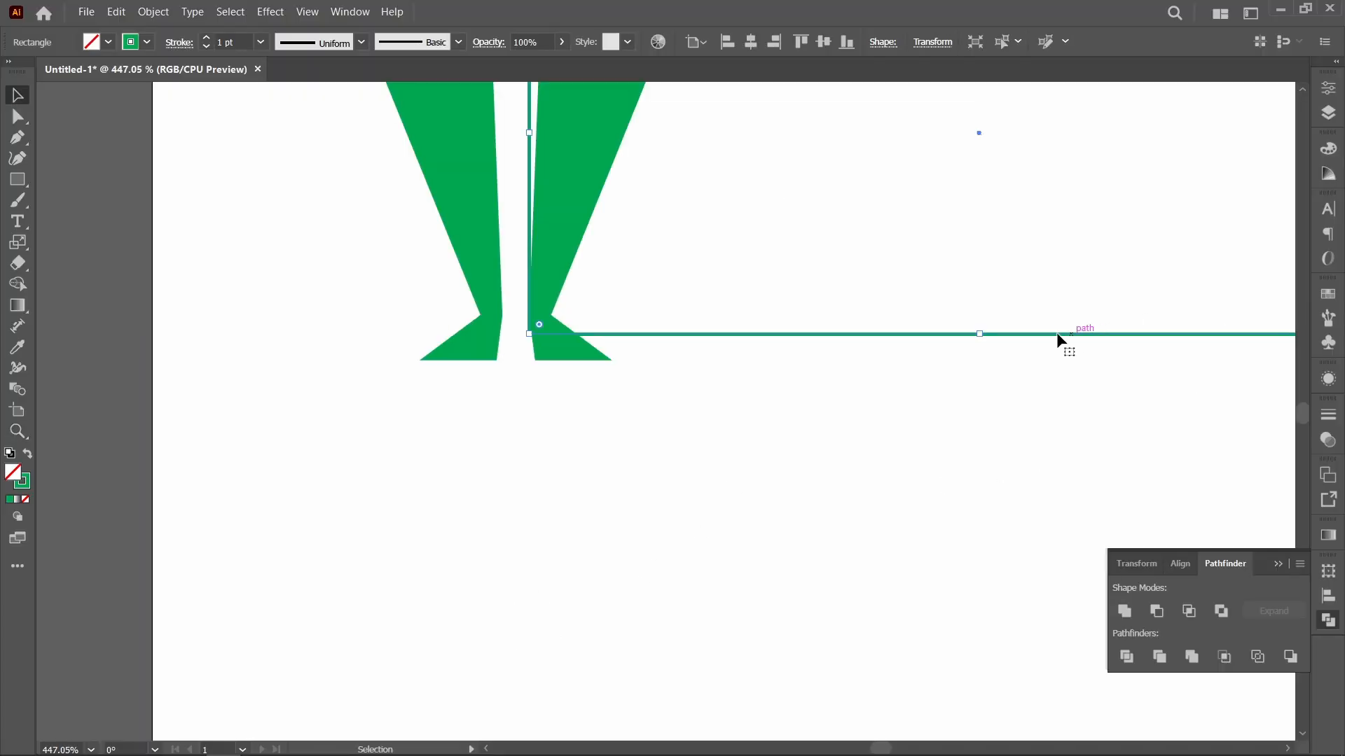
pyautogui.moveTo(981, 334); pyautogui.dragTo(980, 315)
pyautogui.hotkey('ctrl', '0')
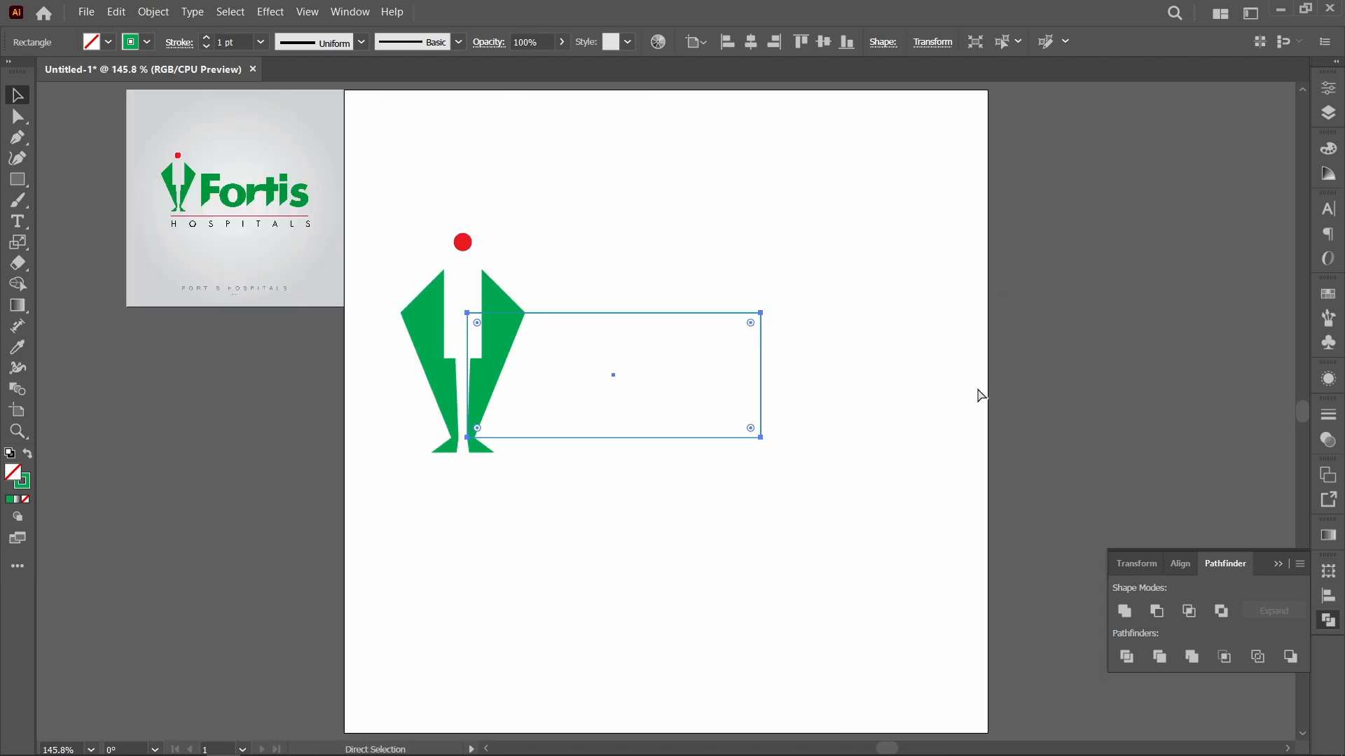
# Step: Select the outlined rectangle and check its height in its transform properties
pyautogui.click(870, 384)
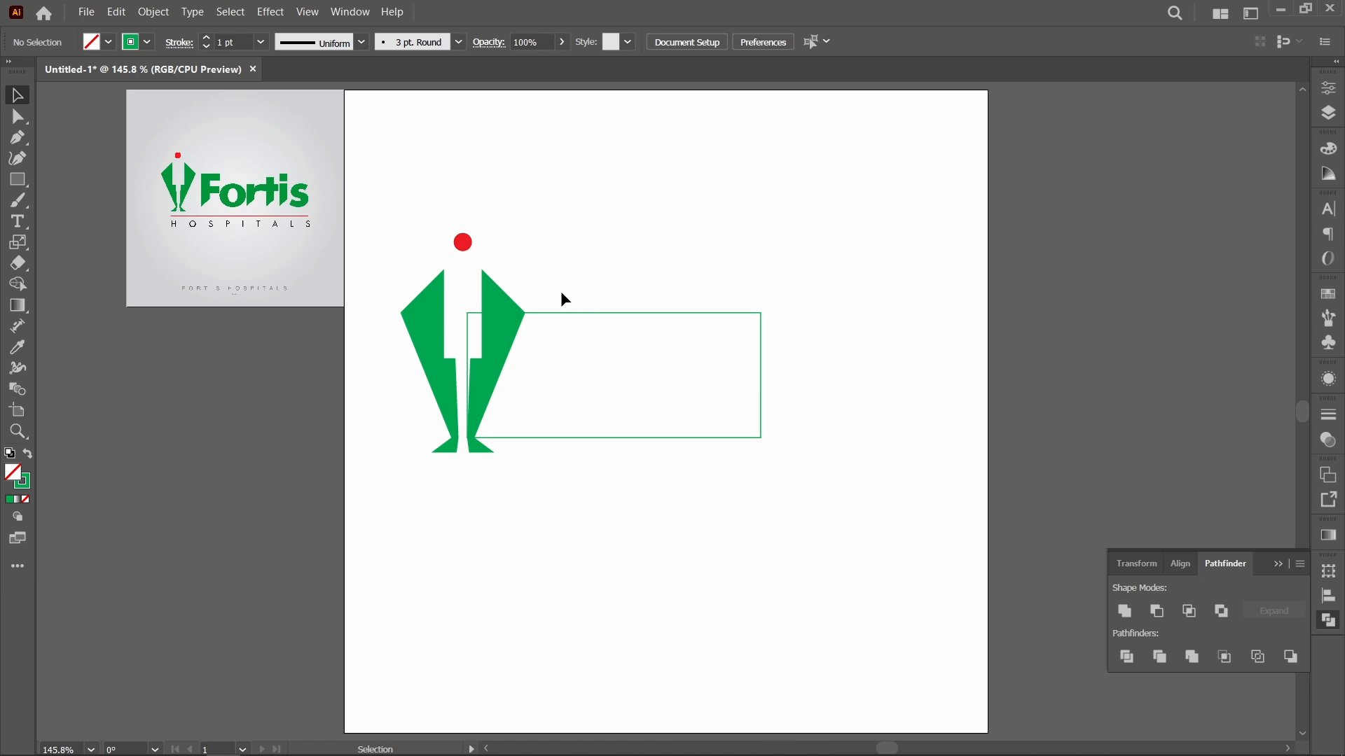
pyautogui.moveTo(670, 285); pyautogui.dragTo(833, 425)
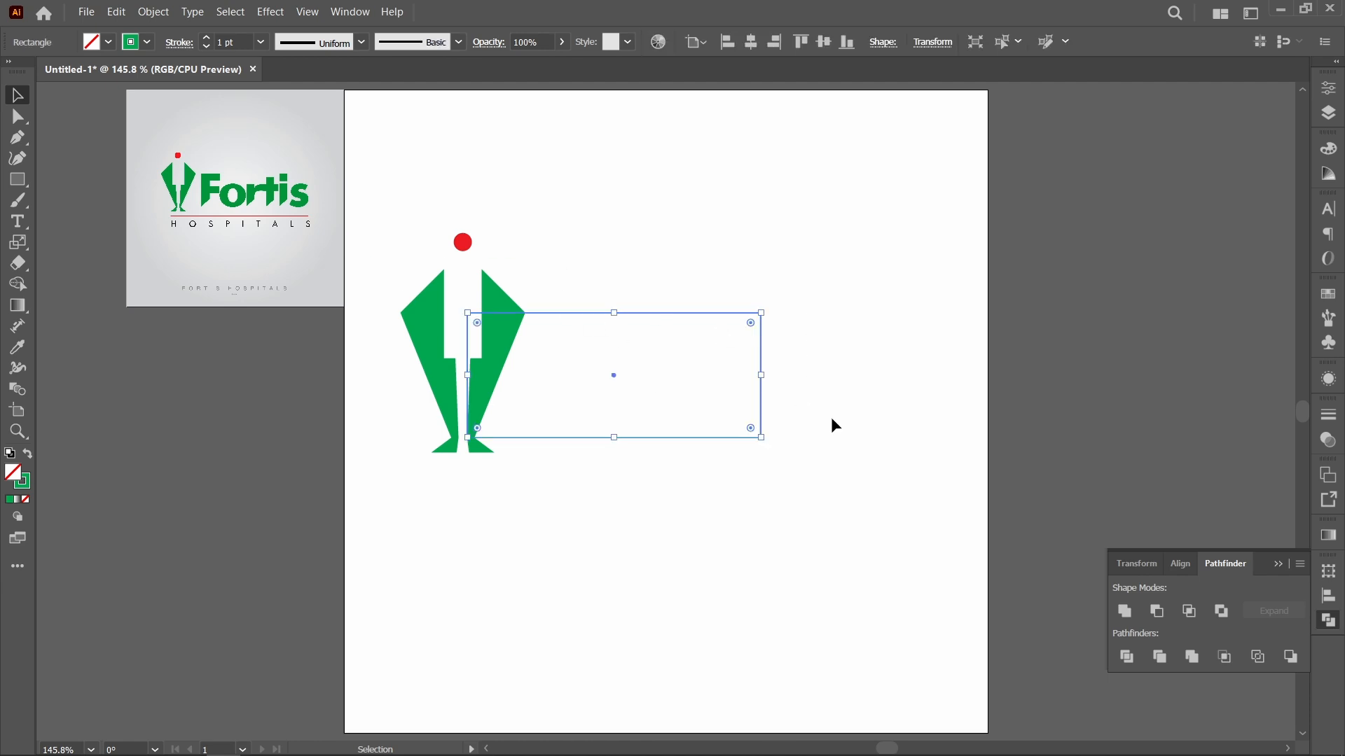
pyautogui.moveTo(828, 480); pyautogui.dragTo(687, 330)
pyautogui.click(1330, 89)
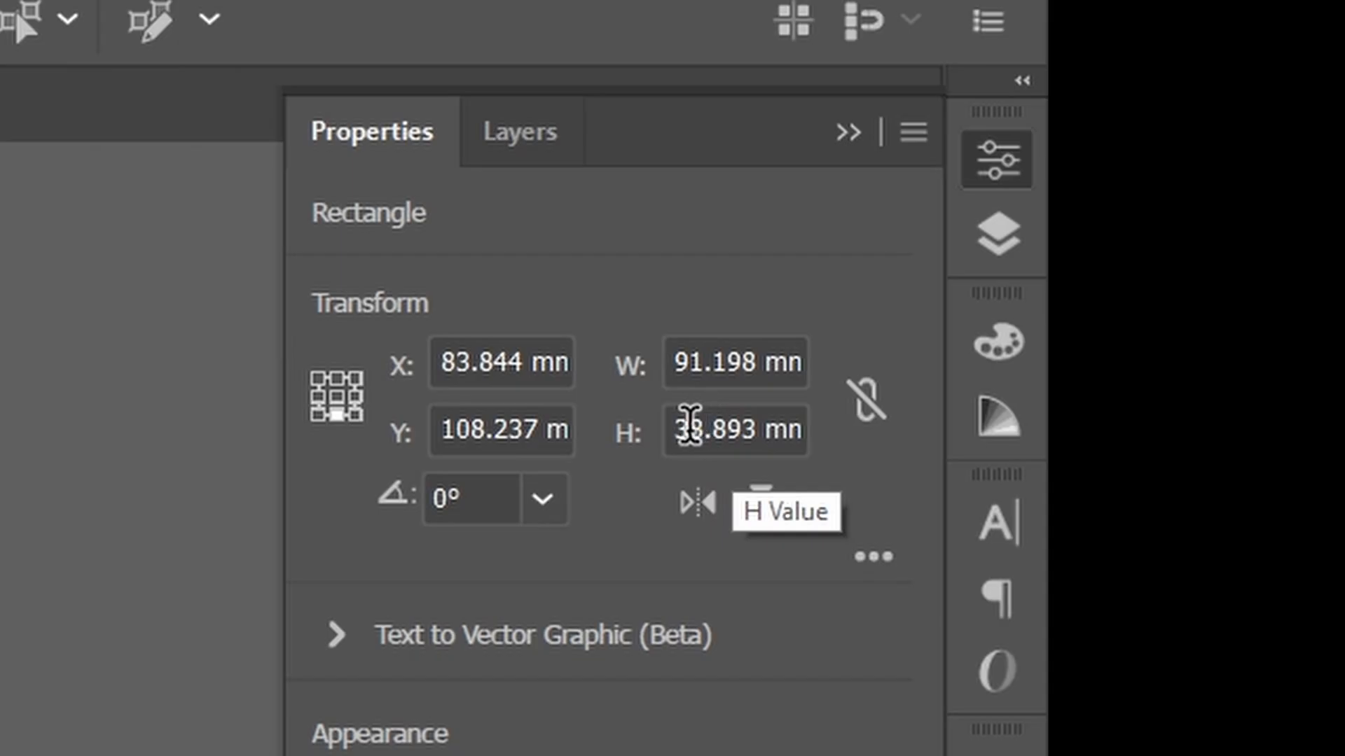
pyautogui.doubleClick(689, 425)
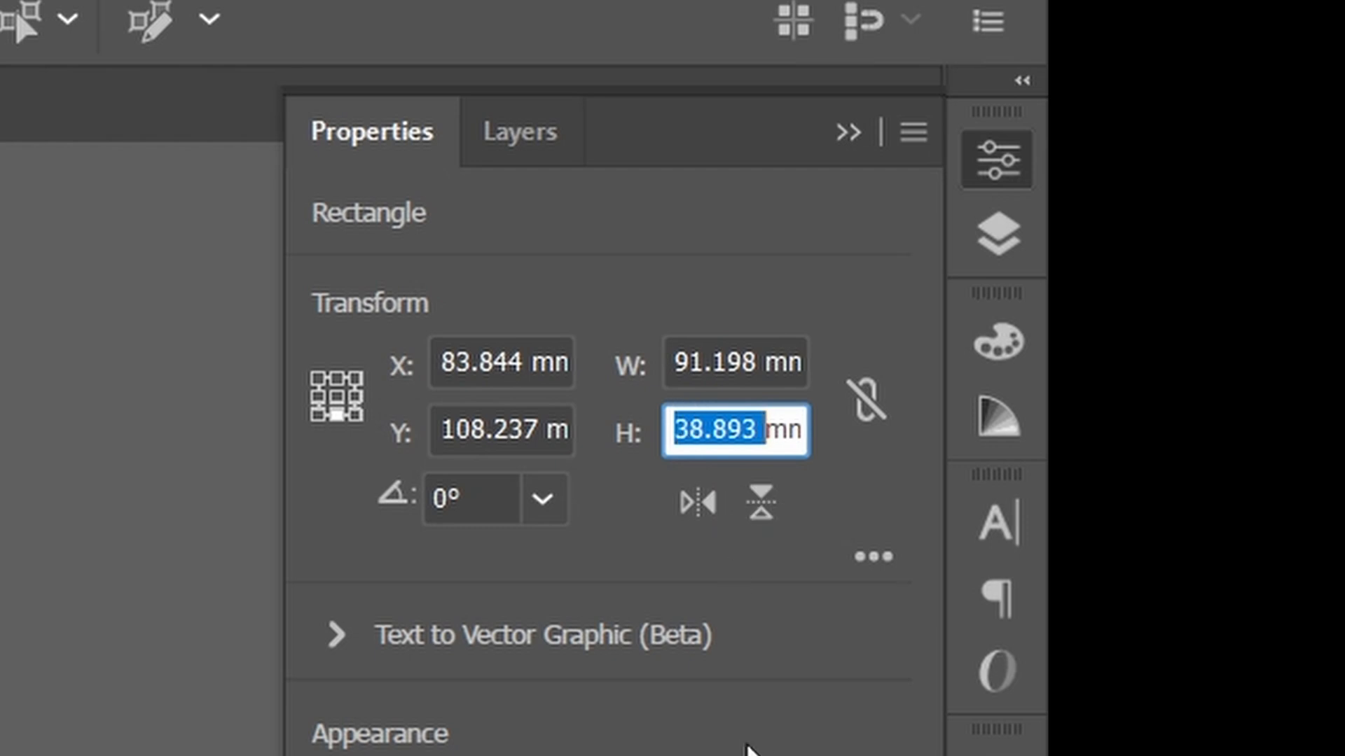
# Step: Add the text "Fortis" below the rectangle, scale it up to about 75 mm wide, and move it to just beneath the rectangle
pyautogui.press('t')
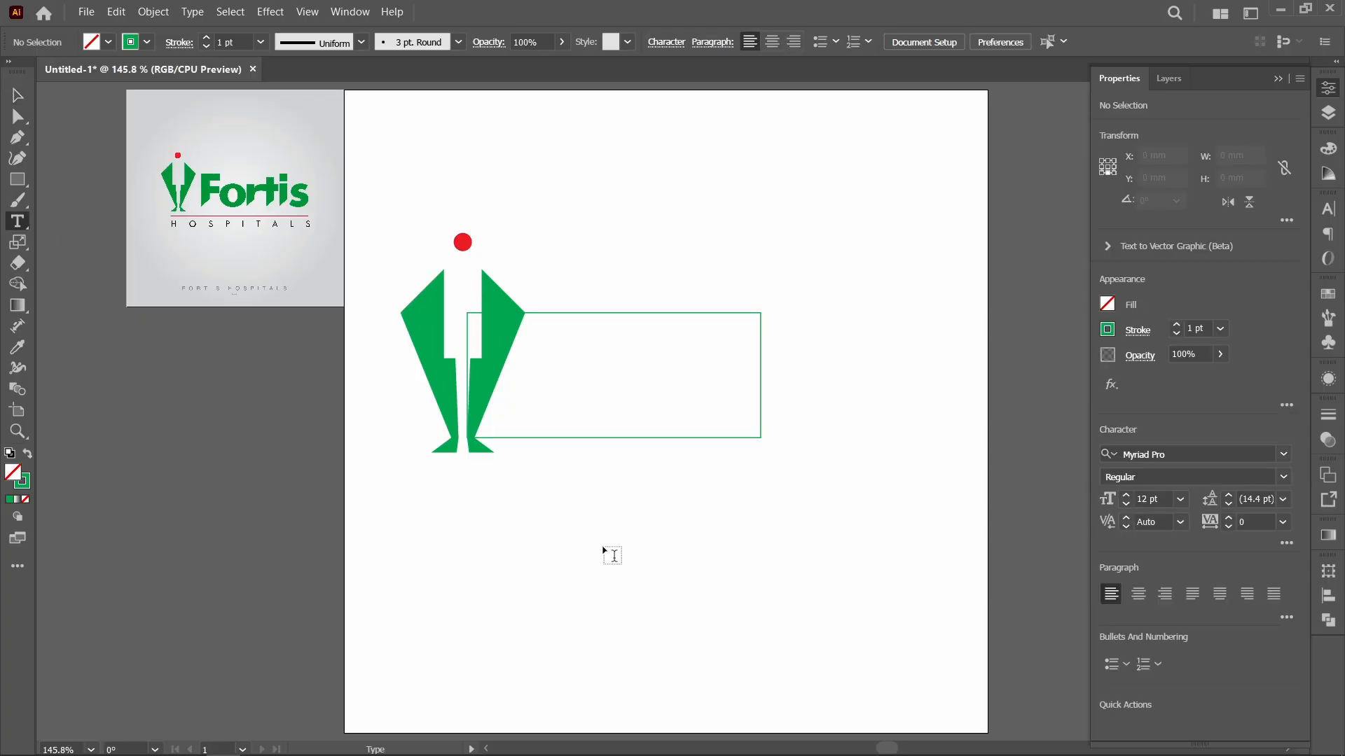
pyautogui.click(604, 548)
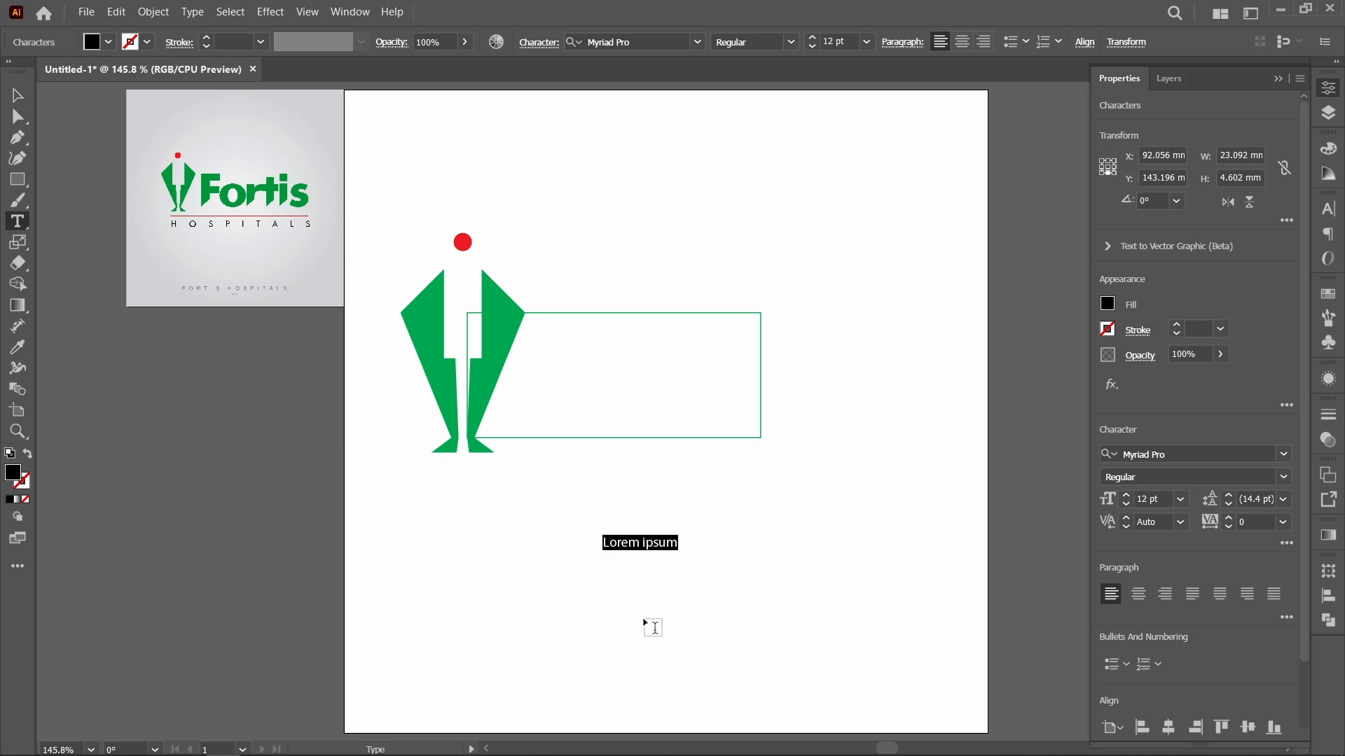
pyautogui.write('F')
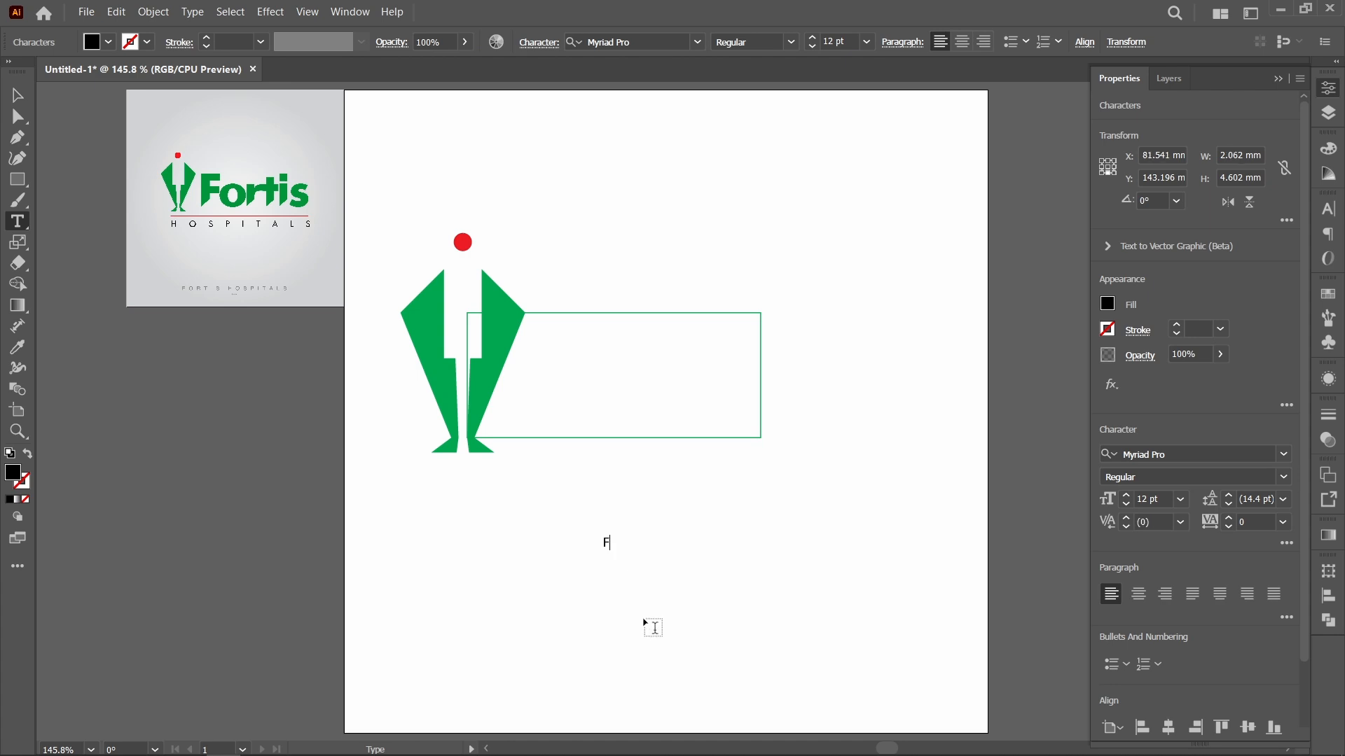
pyautogui.write('ortis')
pyautogui.press('Escape')
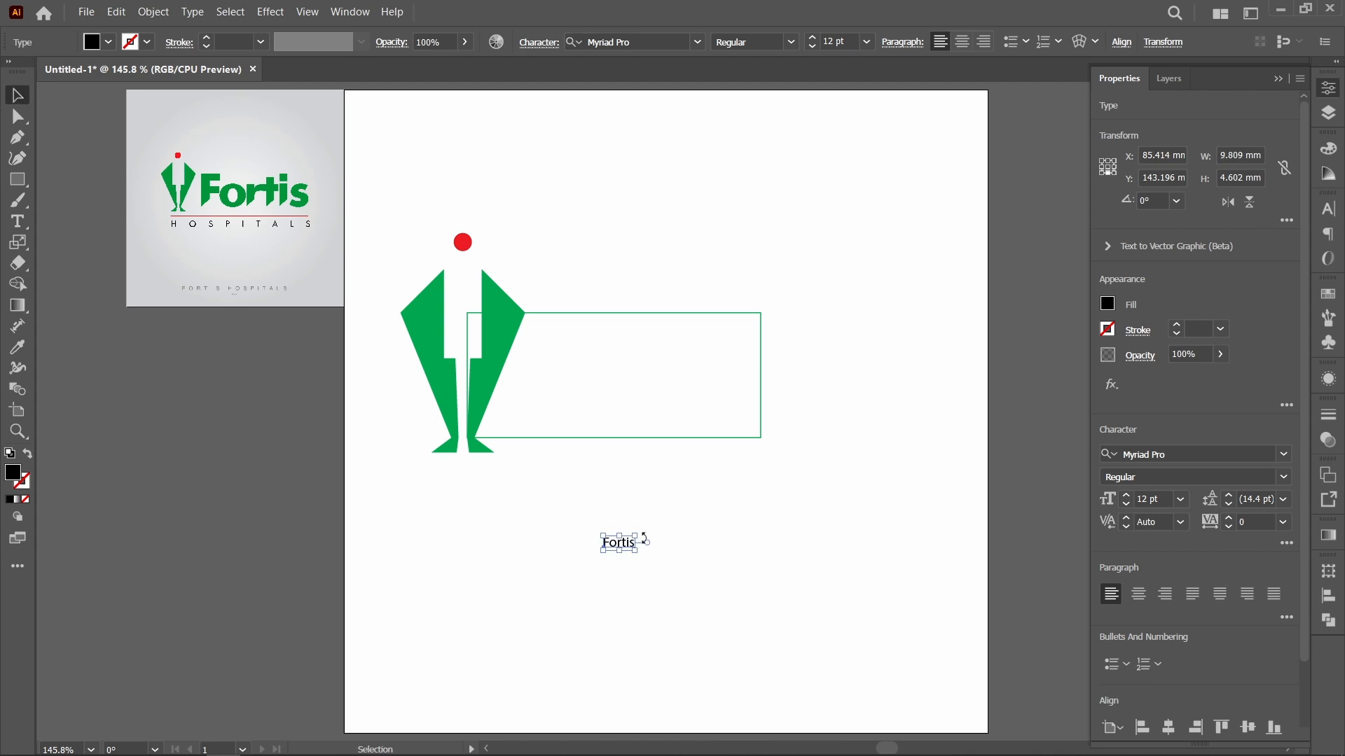
pyautogui.moveTo(635, 551); pyautogui.dragTo(844, 648)
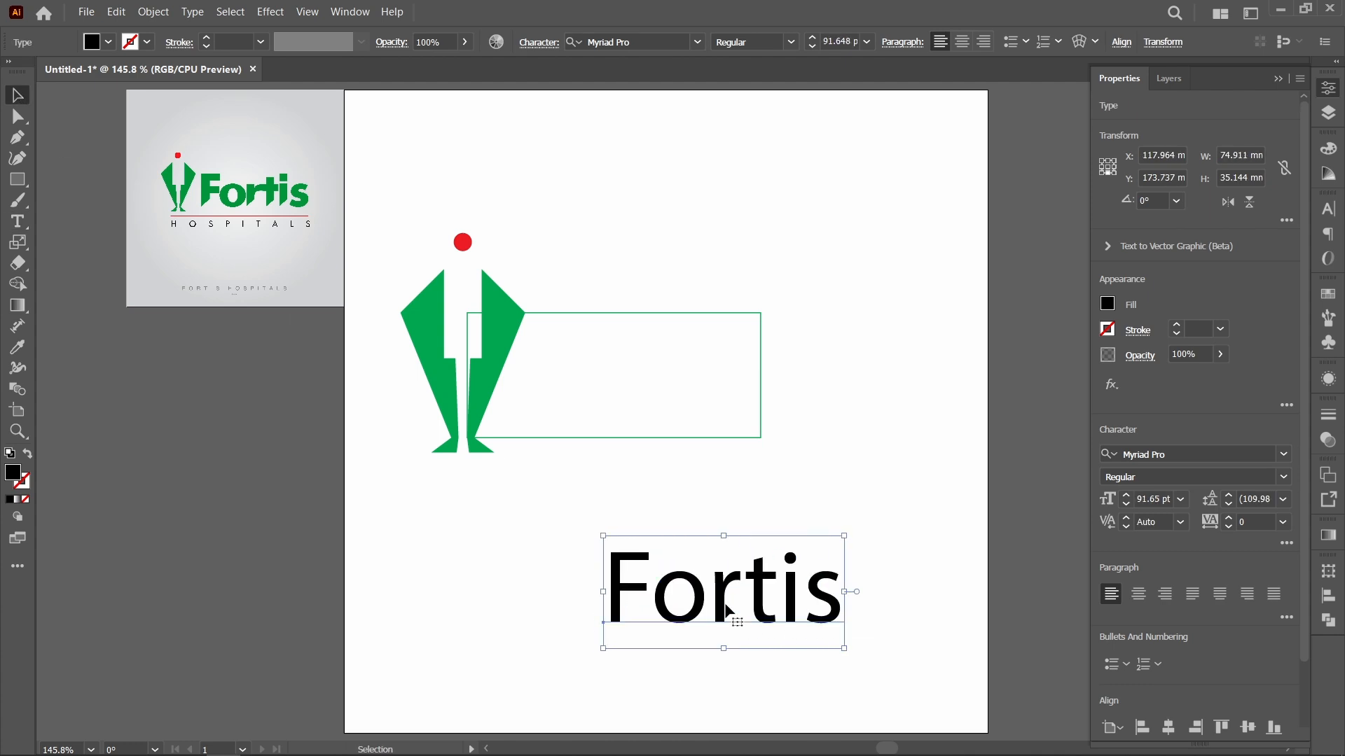
pyautogui.moveTo(726, 610); pyautogui.dragTo(699, 481)
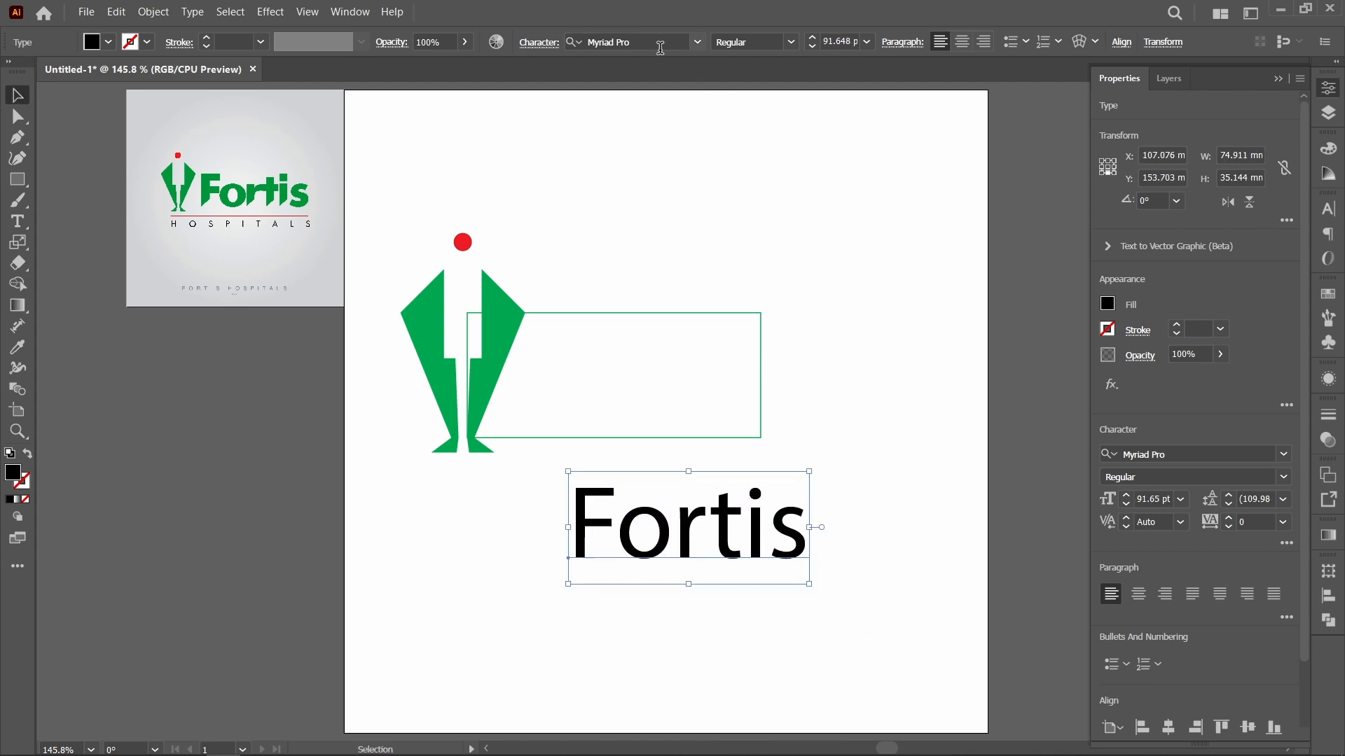
# Step: Set the Fortis text's font to Futura Md BT Bold
pyautogui.click(653, 42)
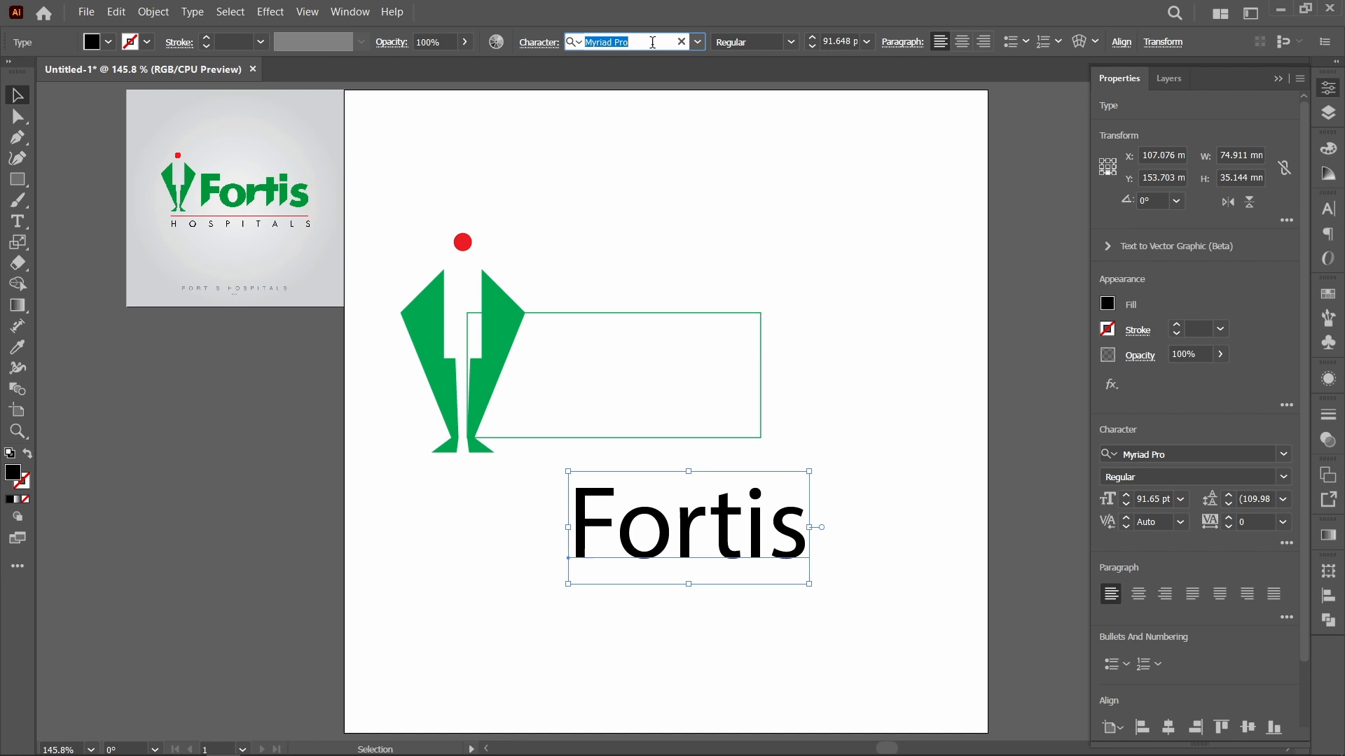
pyautogui.write('fut')
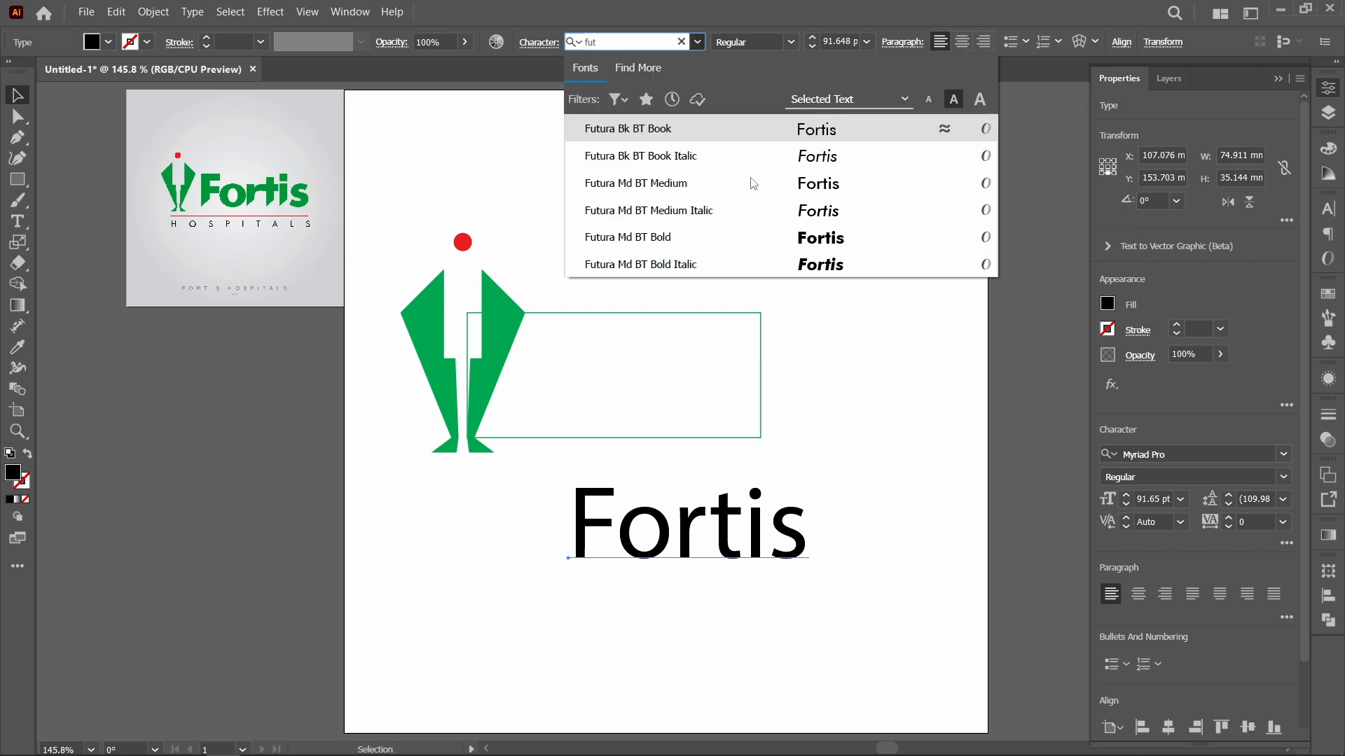
pyautogui.click(823, 241)
pyautogui.click(853, 632)
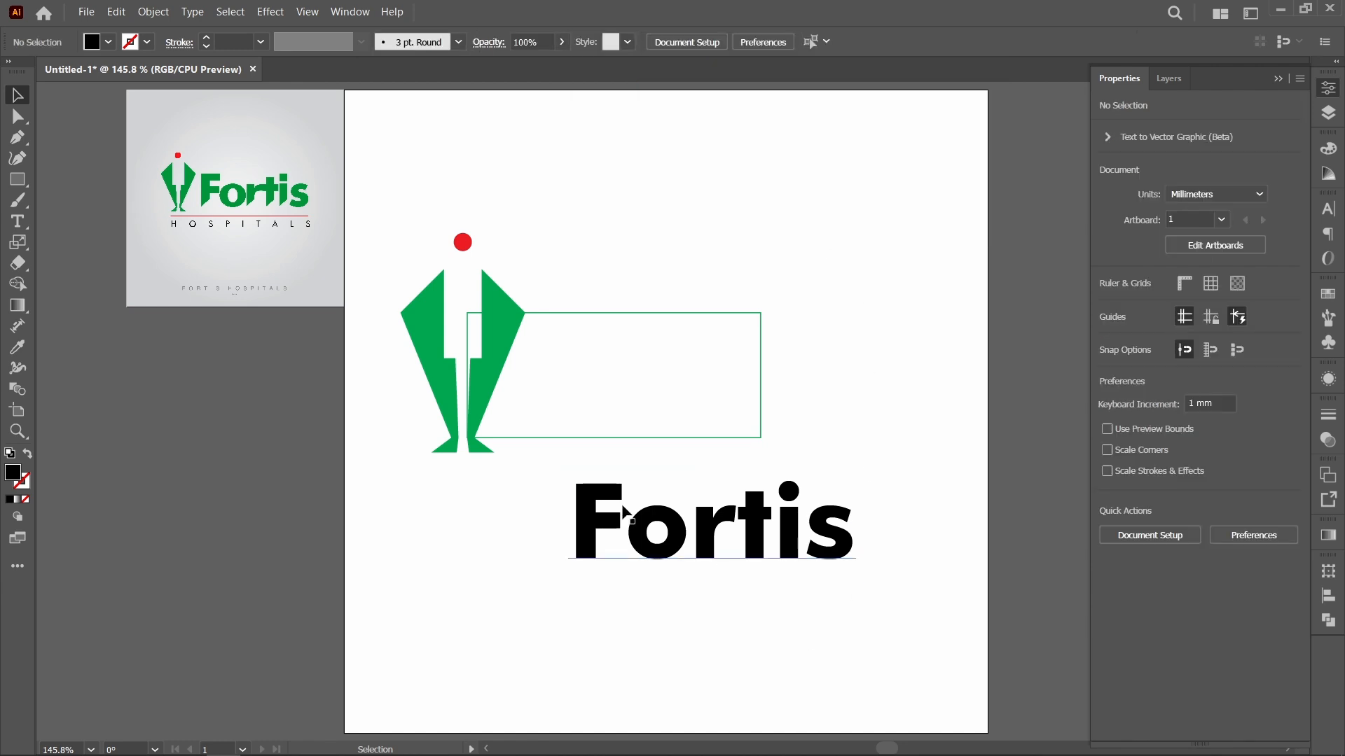
# Step: Move the Fortis text up beside the reference logo so the letter spacing can be compared closely
pyautogui.moveTo(653, 550); pyautogui.dragTo(405, 230)
pyautogui.press('z')
pyautogui.moveTo(183, 136); pyautogui.dragTo(684, 274)
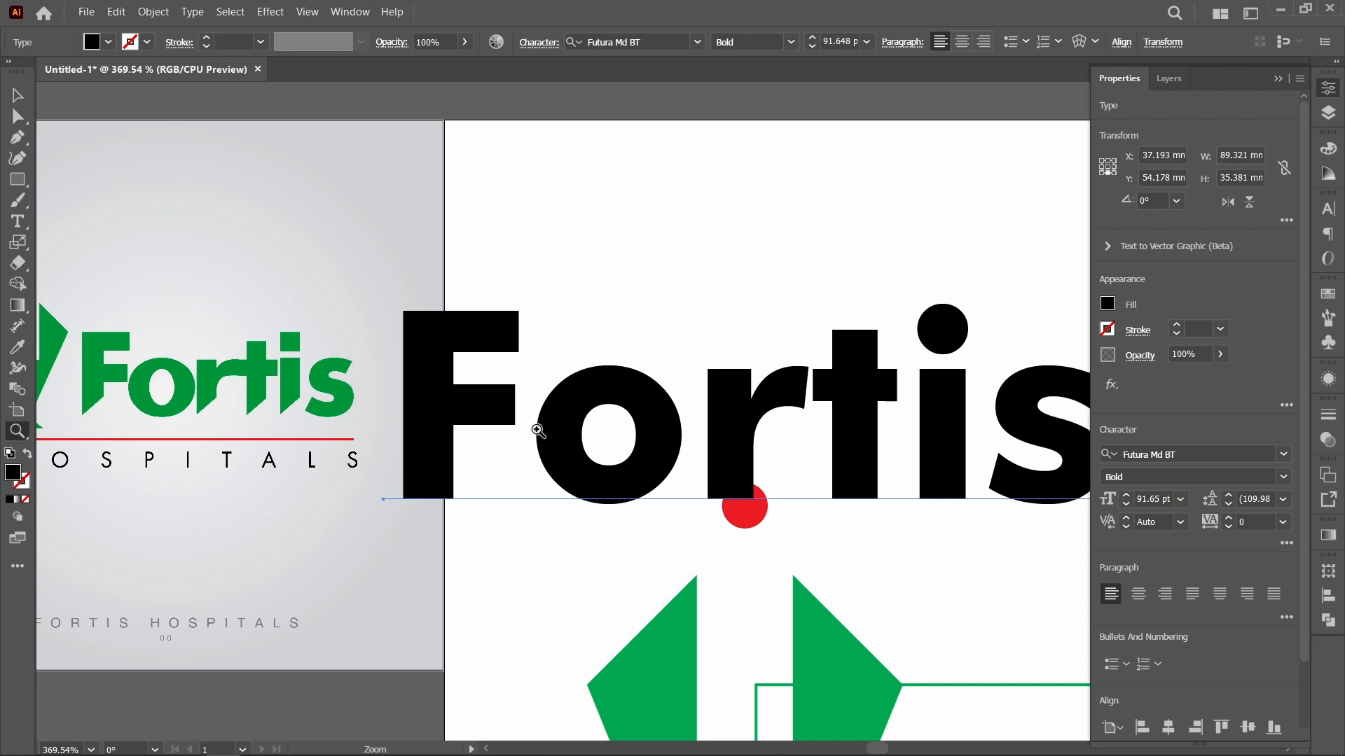
# Step: Set the kerning between the F and the o to -60
pyautogui.click(17, 222)
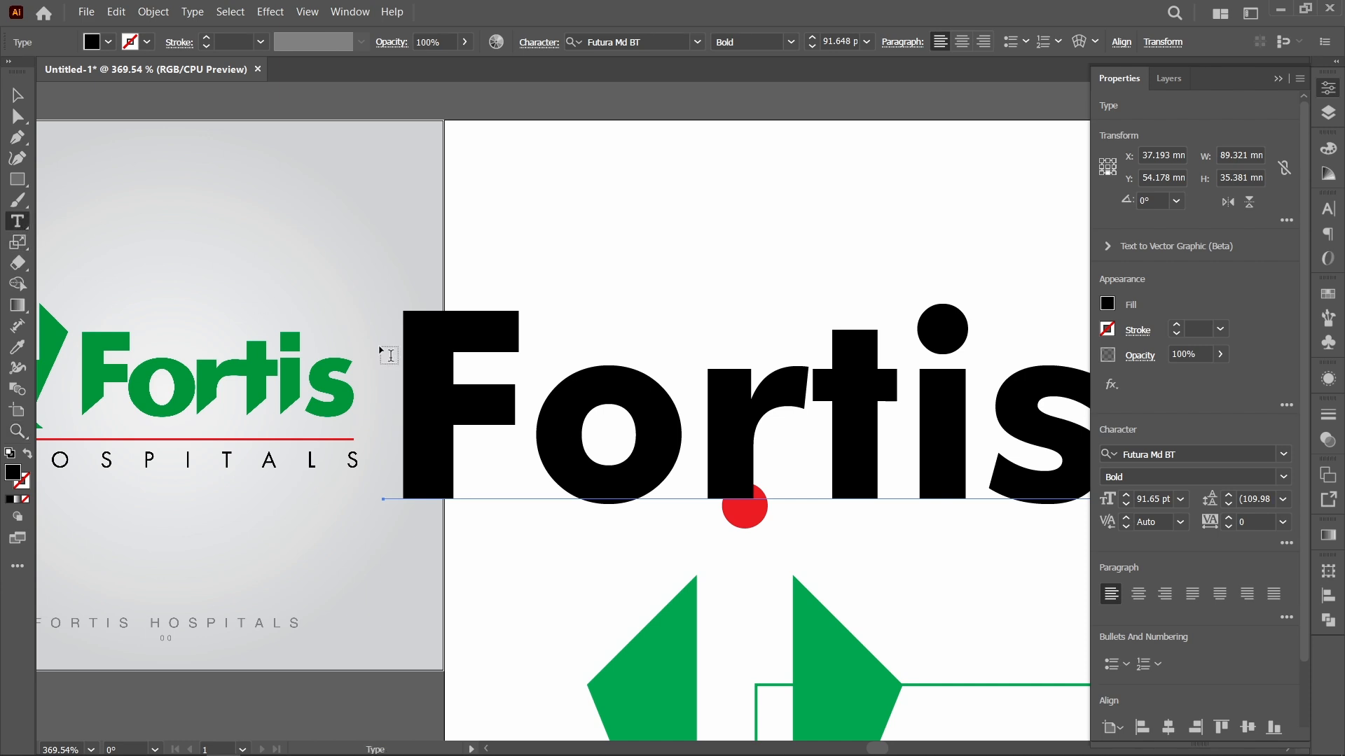
pyautogui.click(542, 424)
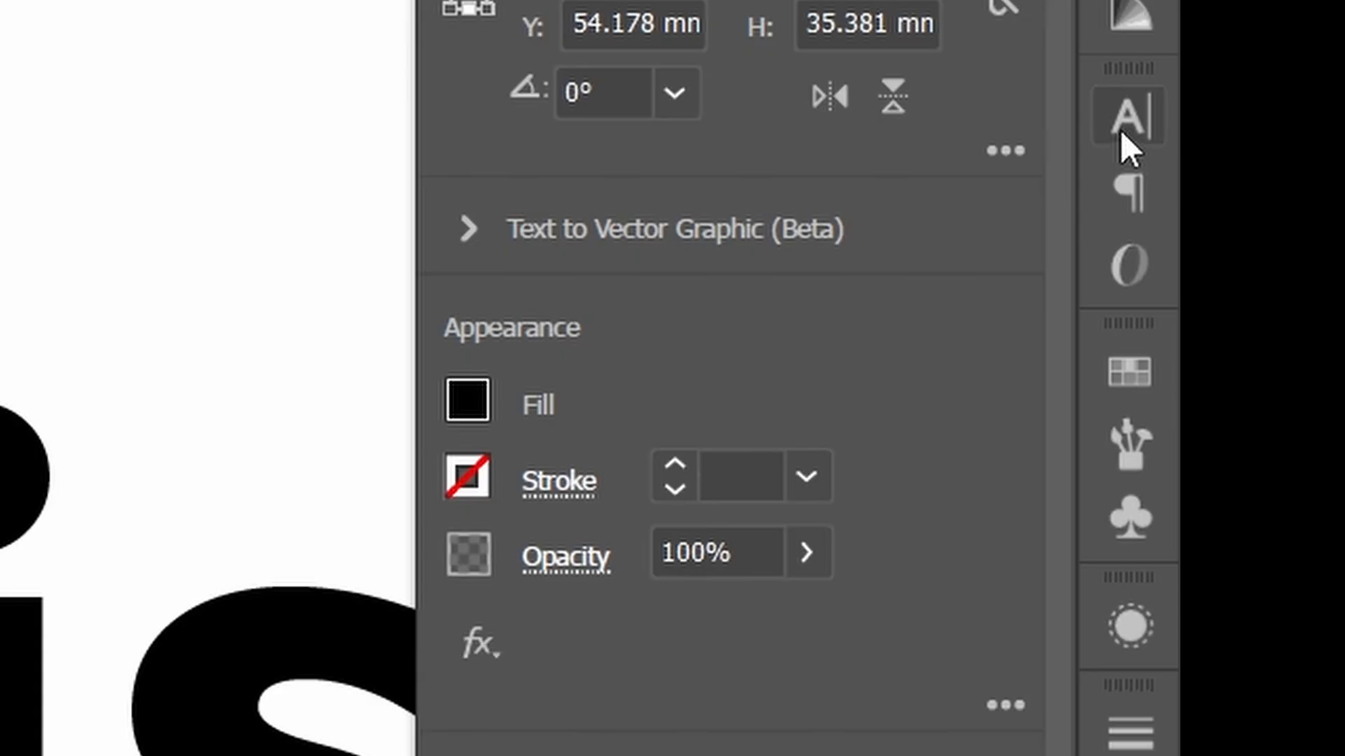
pyautogui.click(1328, 208)
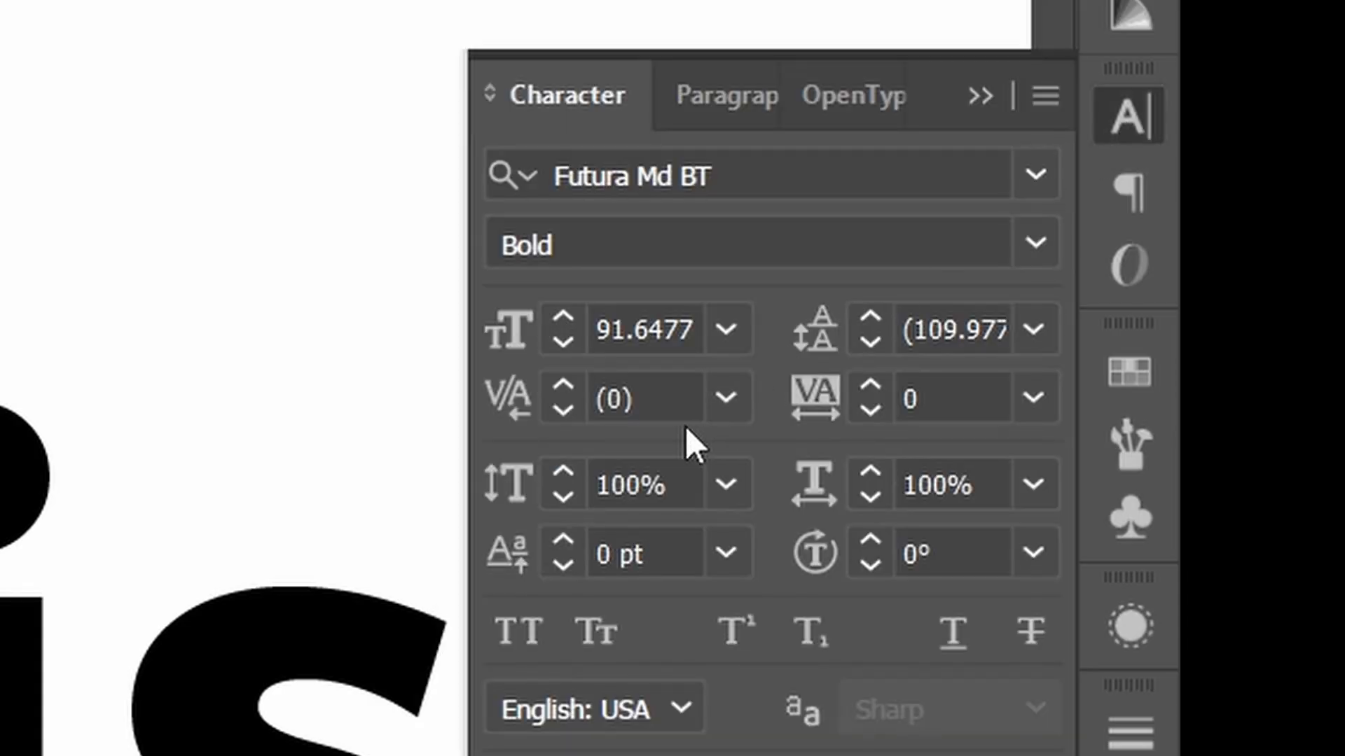
pyautogui.click(661, 397)
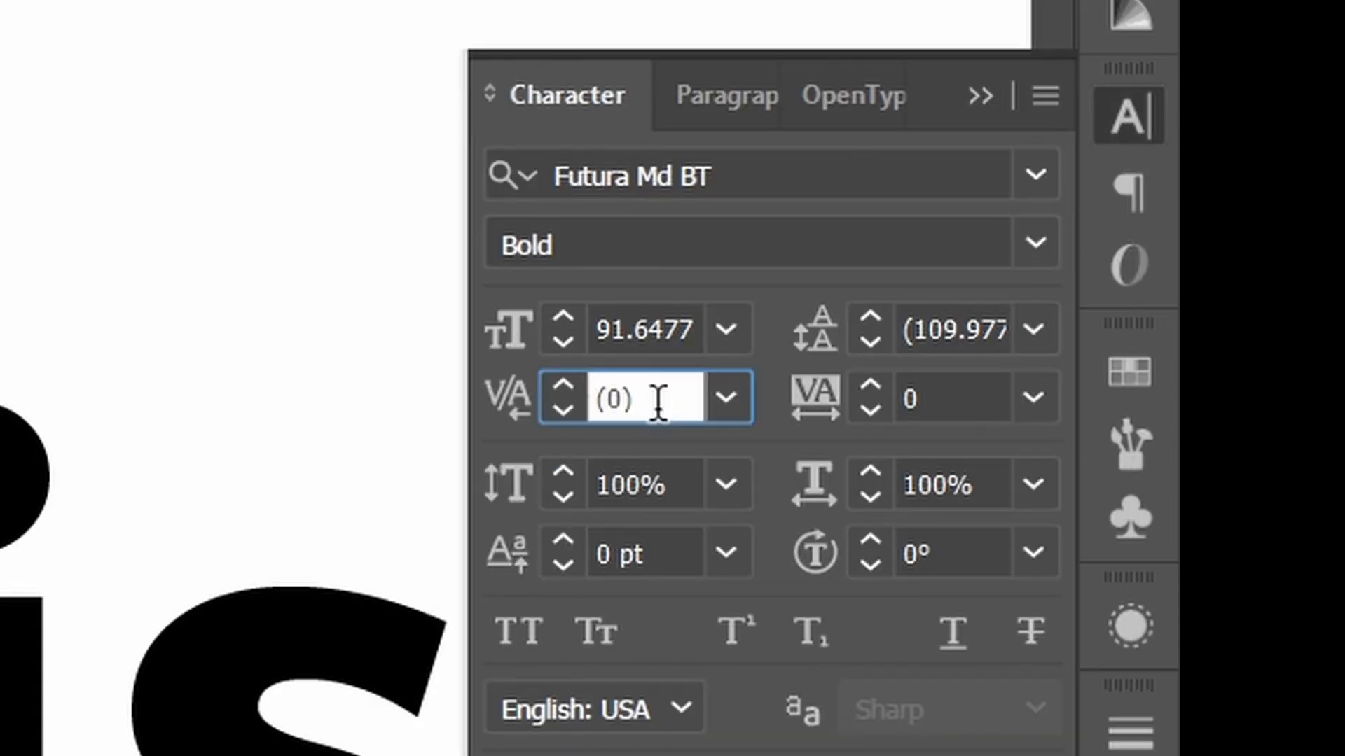
pyautogui.press('Down')
pyautogui.press('Down')
pyautogui.press('Down')
pyautogui.press('Down')
pyautogui.press('Down')
pyautogui.press('Down')
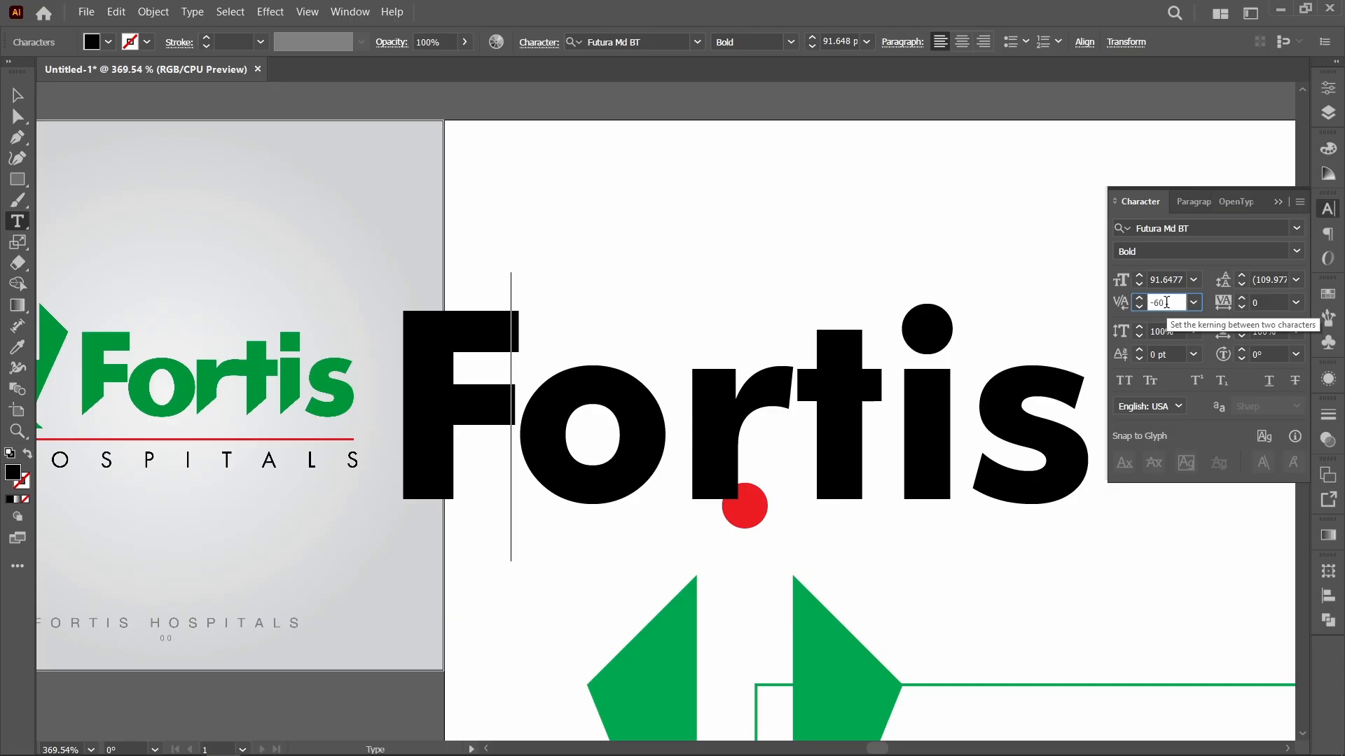
pyautogui.click(1279, 202)
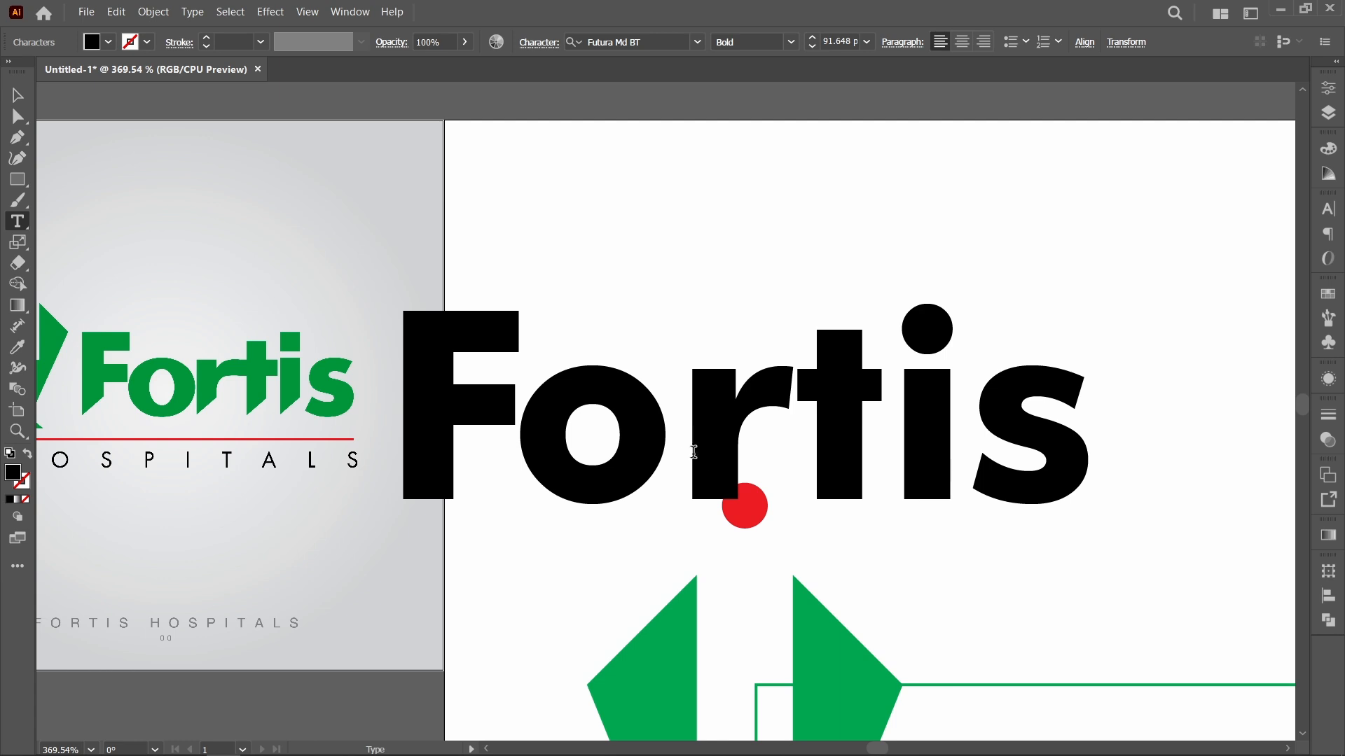
# Step: Tighten the kerning between the o and the r until the two letters almost touch
pyautogui.click(704, 457)
pyautogui.press('alt')
pyautogui.hotkey('alt', 'Left')
pyautogui.hotkey('alt', 'Left')
pyautogui.hotkey('alt', 'Left')
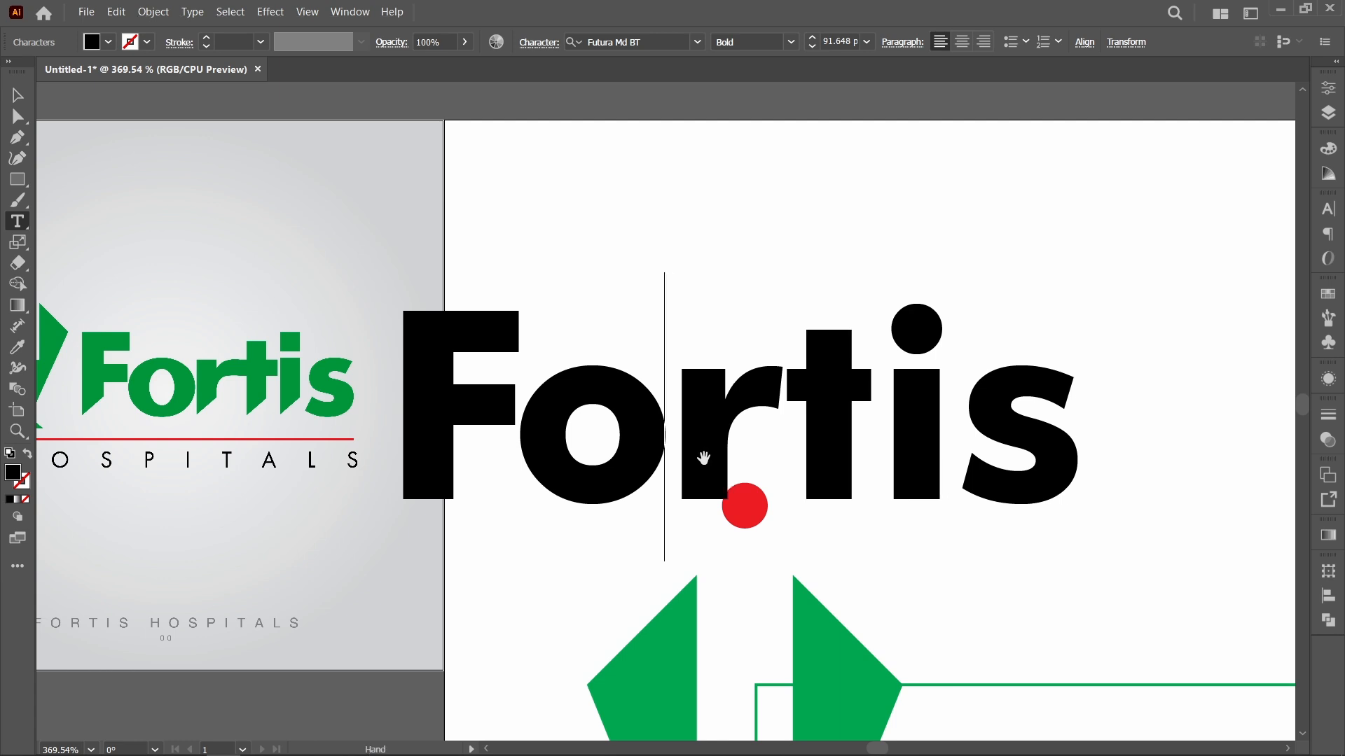
pyautogui.hotkey('alt', 'Left')
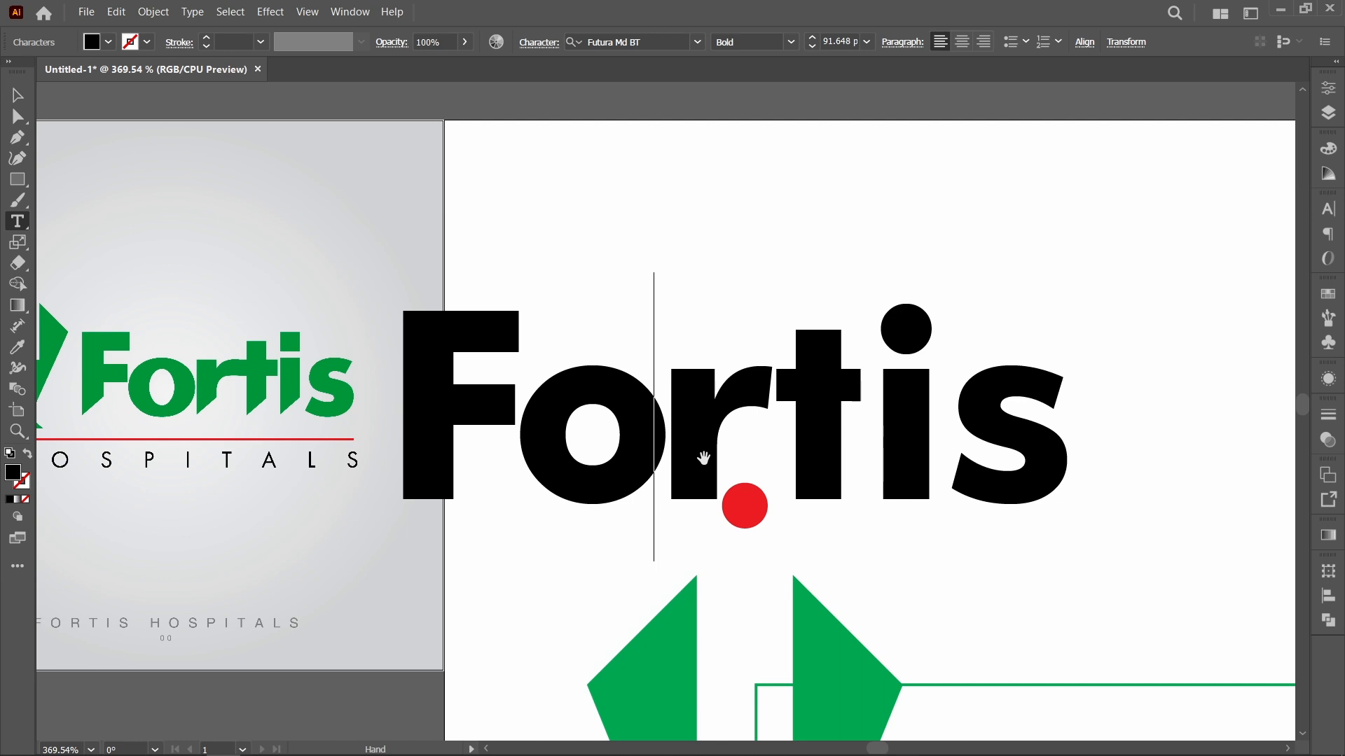
pyautogui.hotkey('alt', 'Right')
pyautogui.hotkey('alt', 'Right')
pyautogui.hotkey('alt', 'Right')
pyautogui.hotkey('alt', 'Right')
pyautogui.hotkey('alt', 'Right')
pyautogui.hotkey('alt', 'Right')
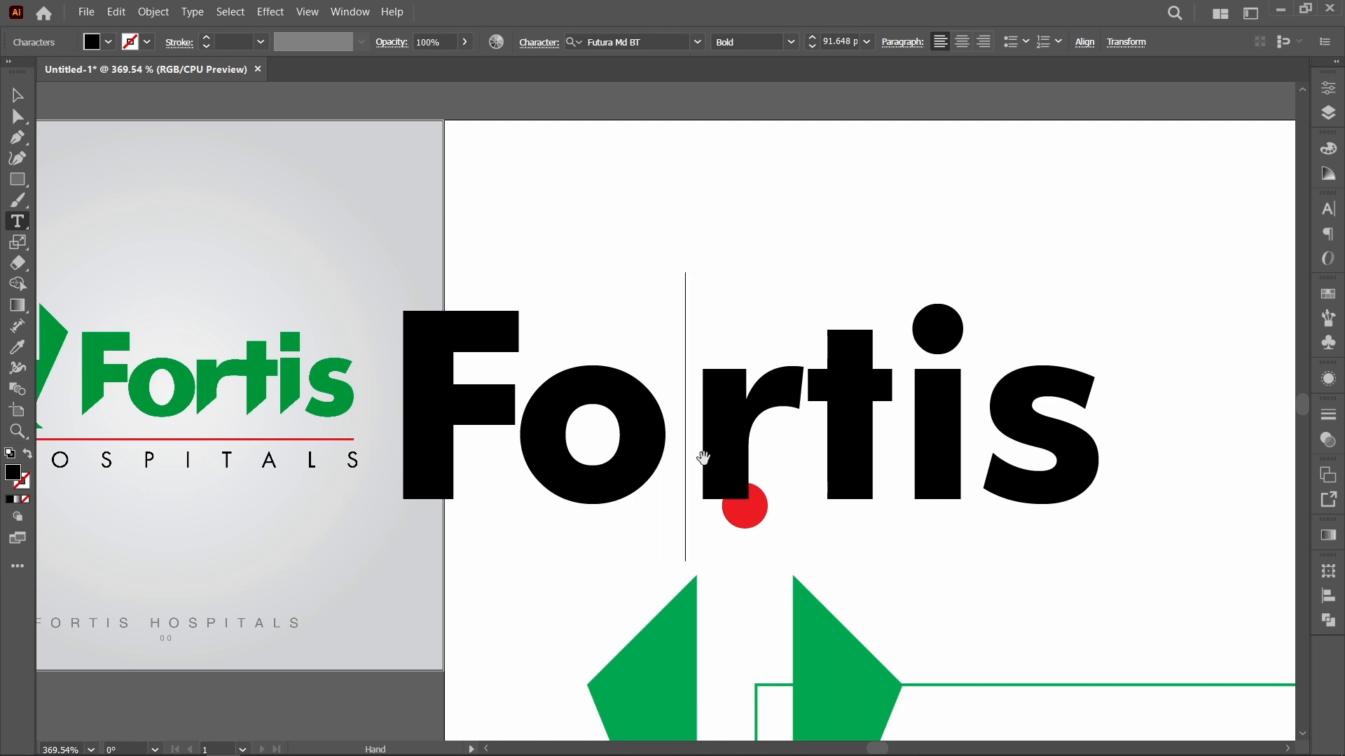
pyautogui.hotkey('alt', 'Left')
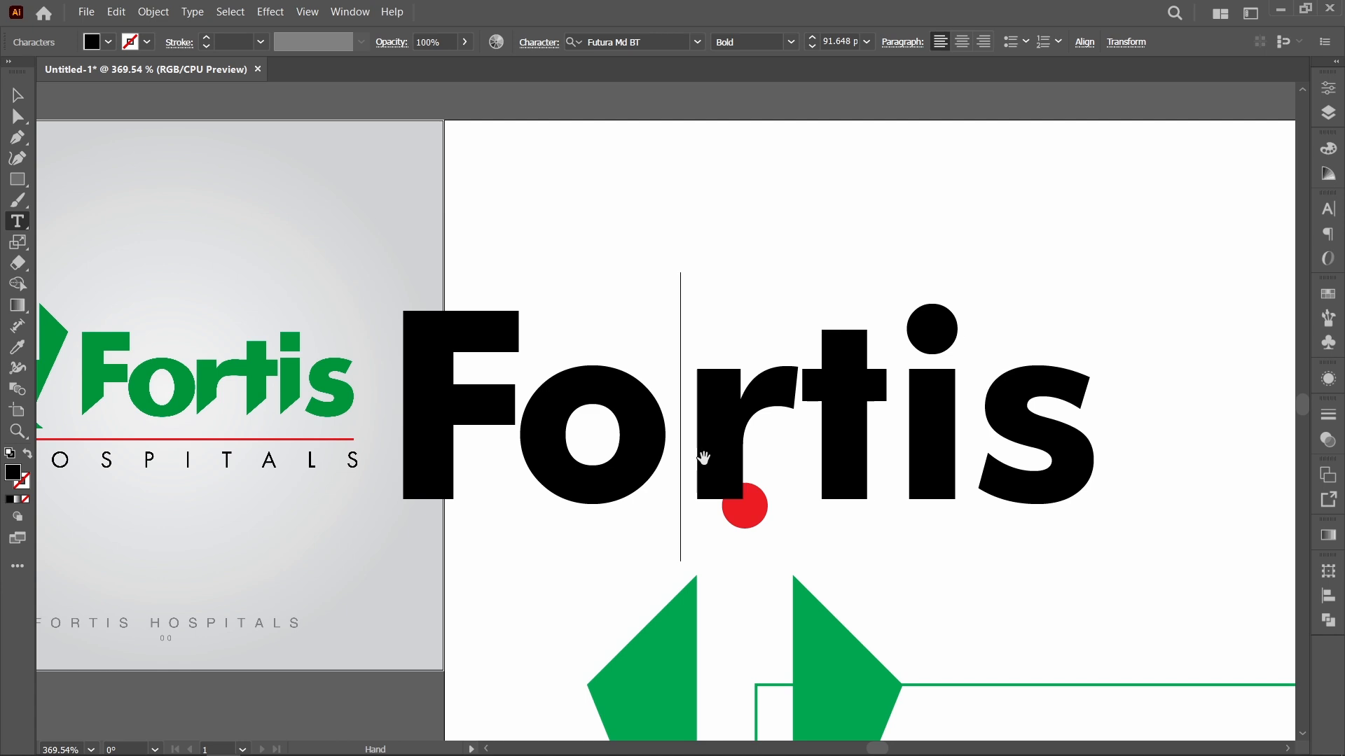
pyautogui.hotkey('alt', 'Left')
pyautogui.hotkey('alt', 'Left')
pyautogui.hotkey('alt', 'Left')
pyautogui.hotkey('alt', 'Left')
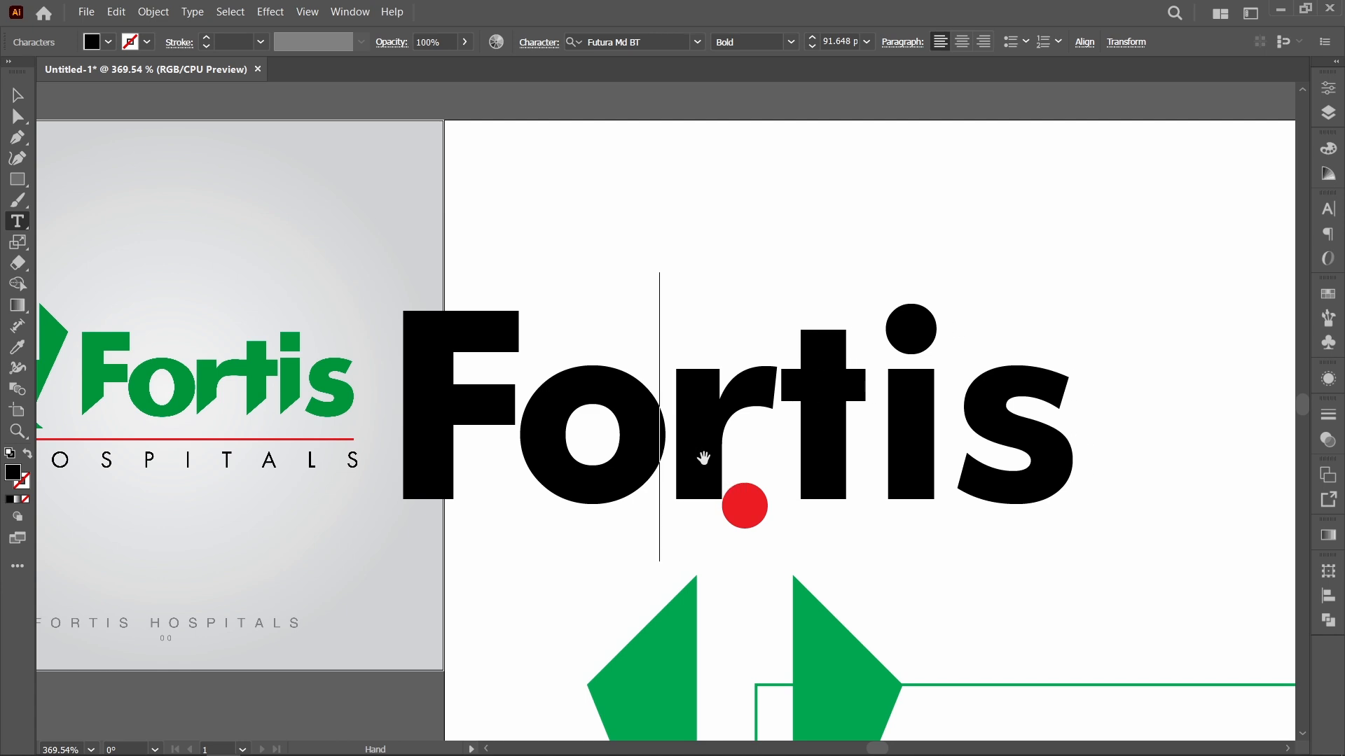
pyautogui.hotkey('alt', 'Left')
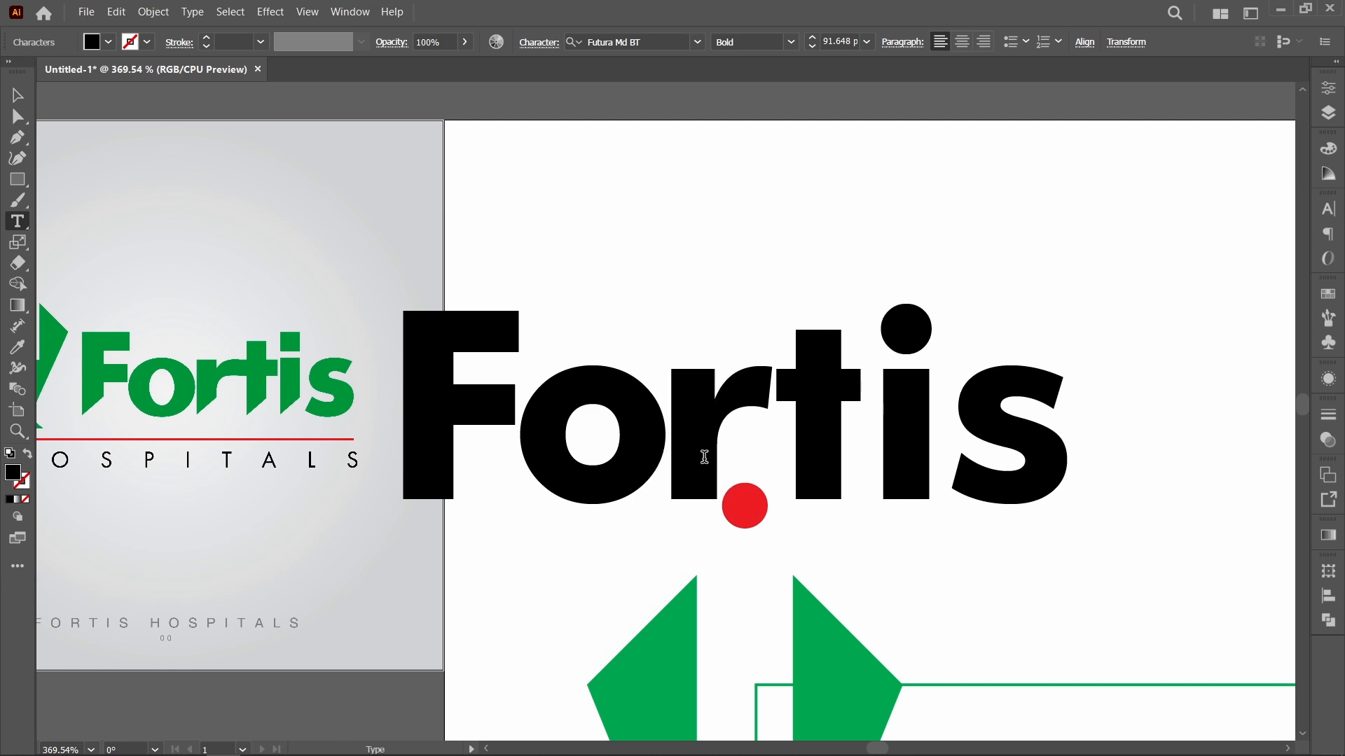
# Step: Tighten the kerning between r and t so they overlap slightly, and between t and i so they nearly touch
pyautogui.click(786, 447)
pyautogui.hotkey('alt', 'Left')
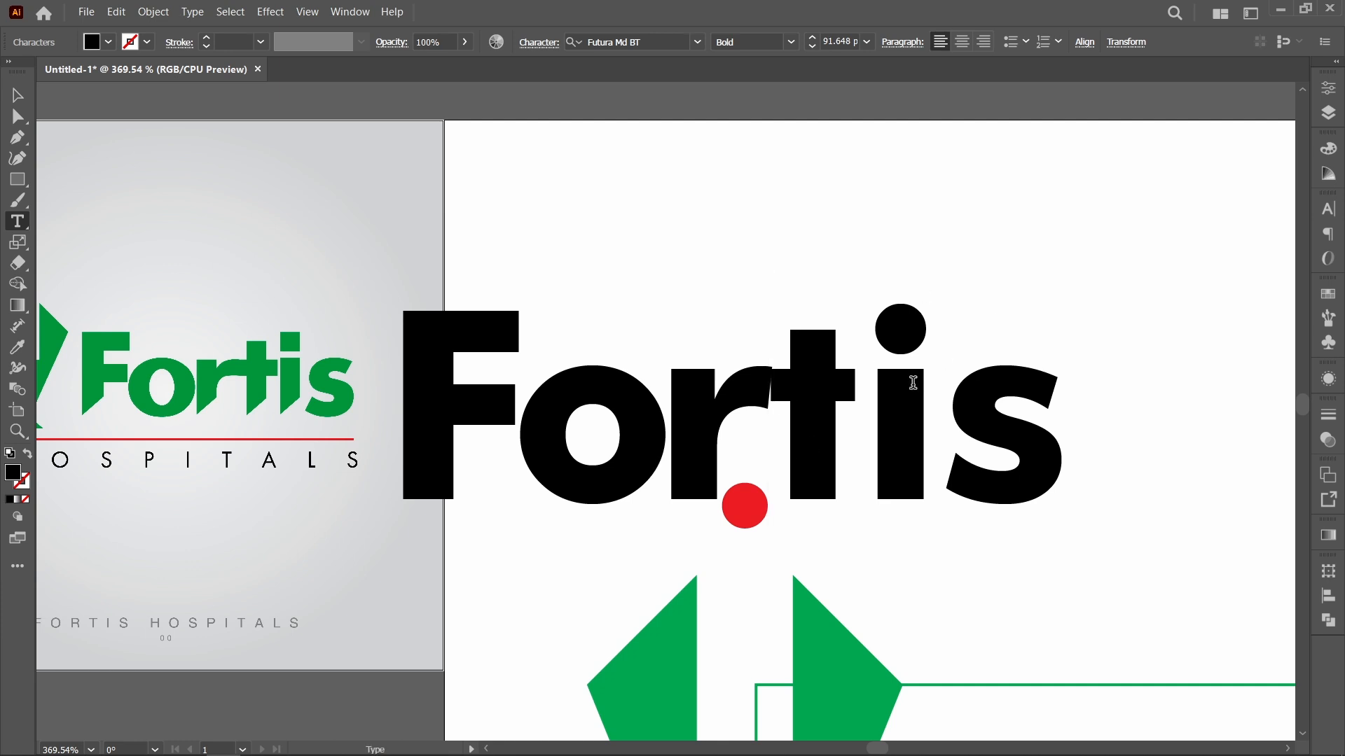
pyautogui.click(879, 407)
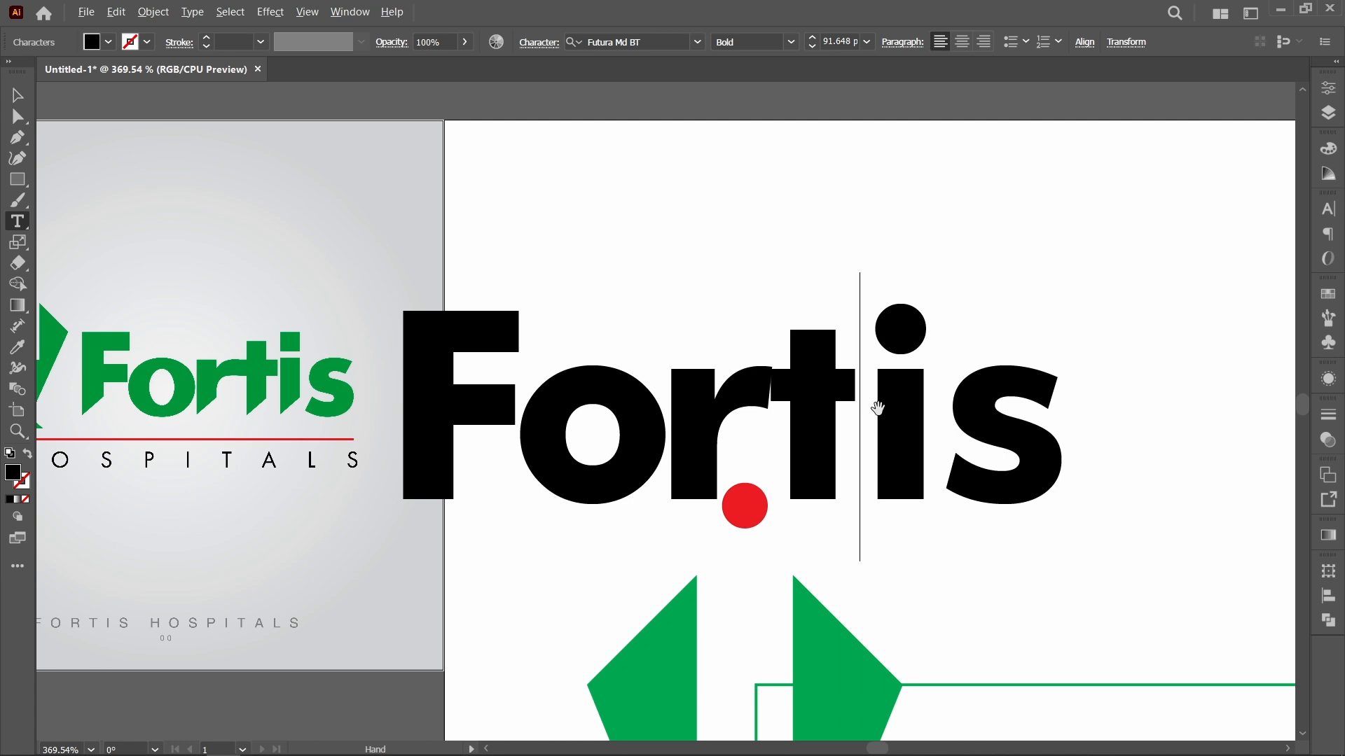
pyautogui.hotkey('alt', 'Left')
pyautogui.hotkey('alt', 'Left')
pyautogui.hotkey('alt', 'Left')
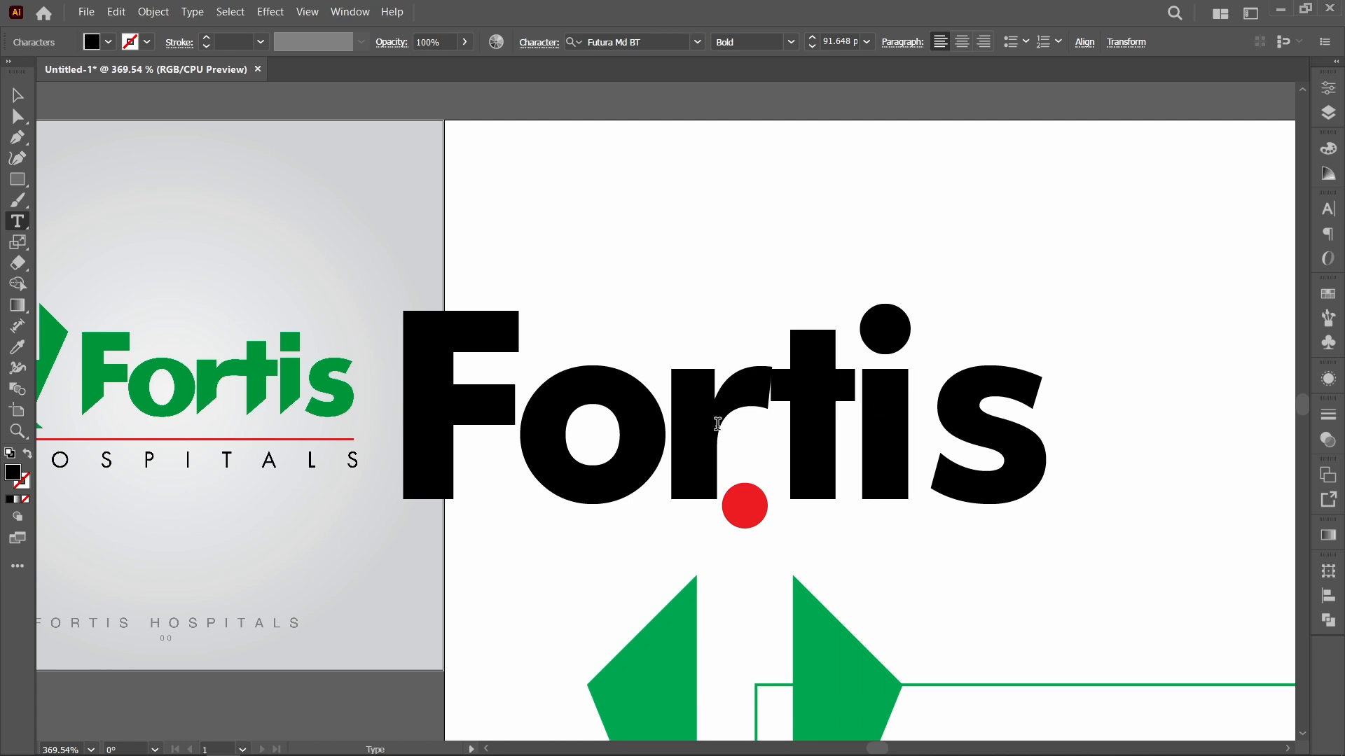
# Step: Tighten the kerning between the i and the s until they nearly touch, and deselect the text
pyautogui.click(935, 480)
pyautogui.hotkey('alt', 'Left')
pyautogui.hotkey('alt', 'Left')
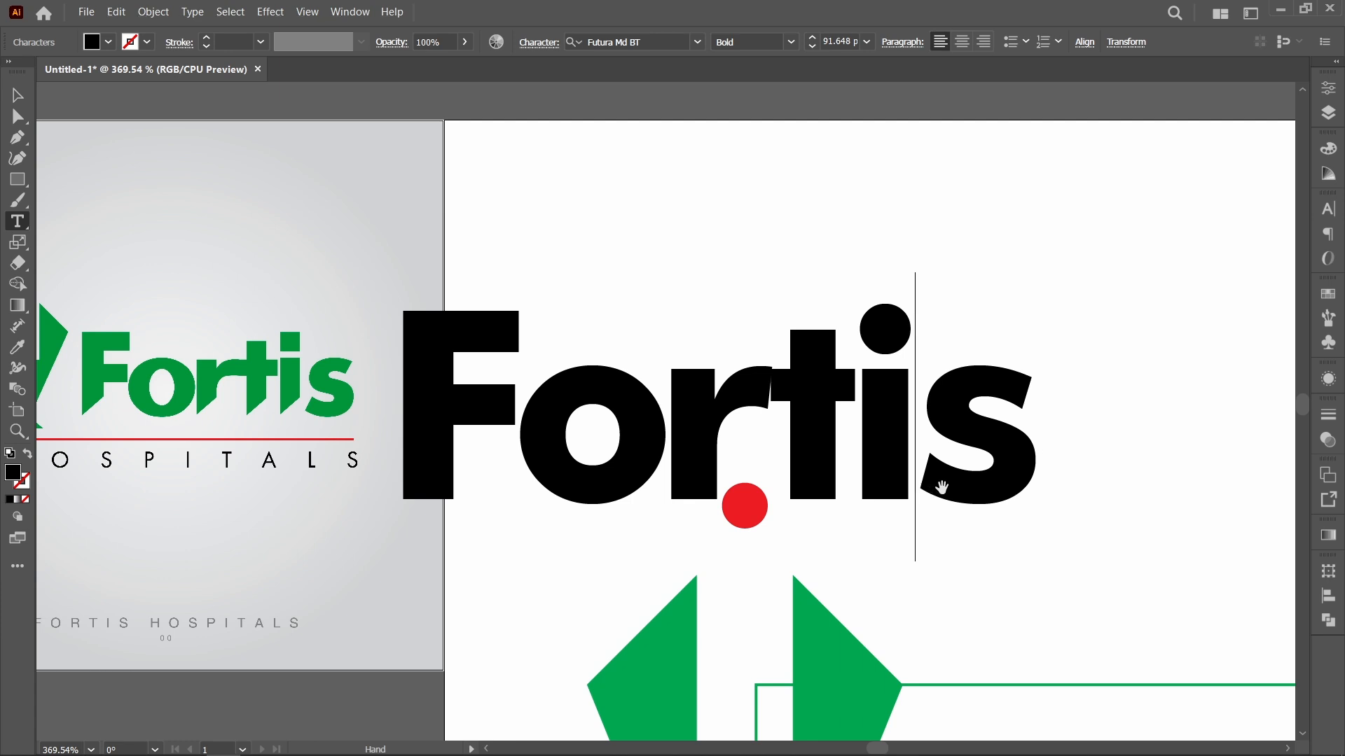
pyautogui.hotkey('alt', 'Left')
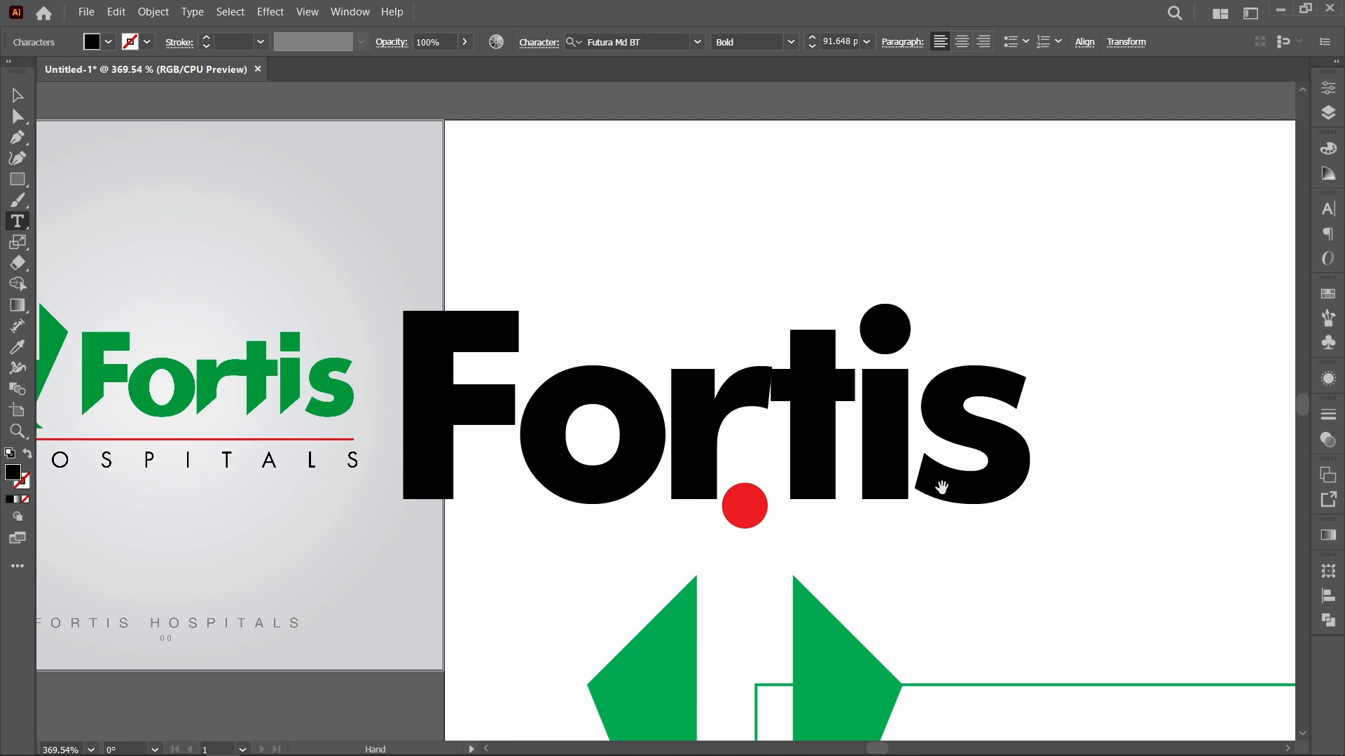
pyautogui.hotkey('alt', 'Right')
pyautogui.hotkey('alt', 'Left')
pyautogui.press('Escape')
pyautogui.scroll(-1, 942, 487)
pyautogui.click(596, 200)
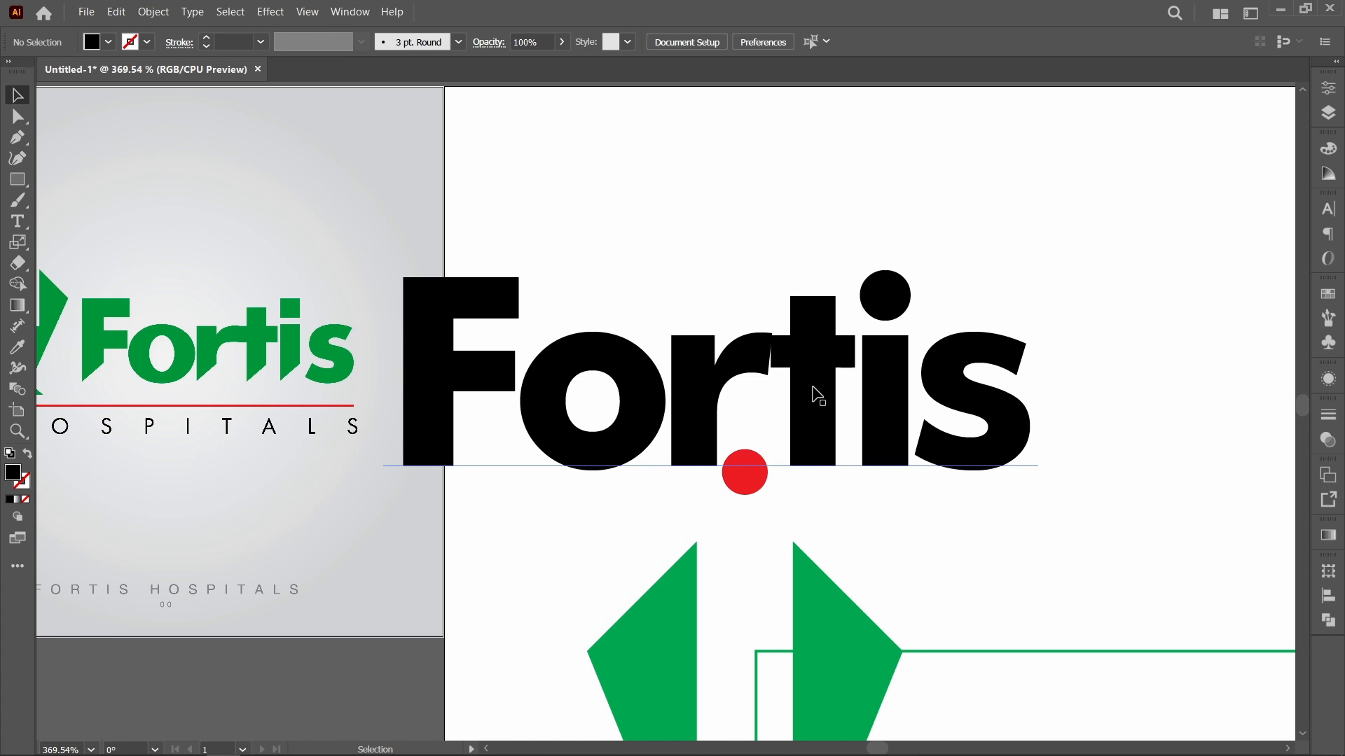
# Step: Move the Fortis text onto the artboard above the outlined rectangle and convert it to outlines
pyautogui.hotkey('ctrl', '0')
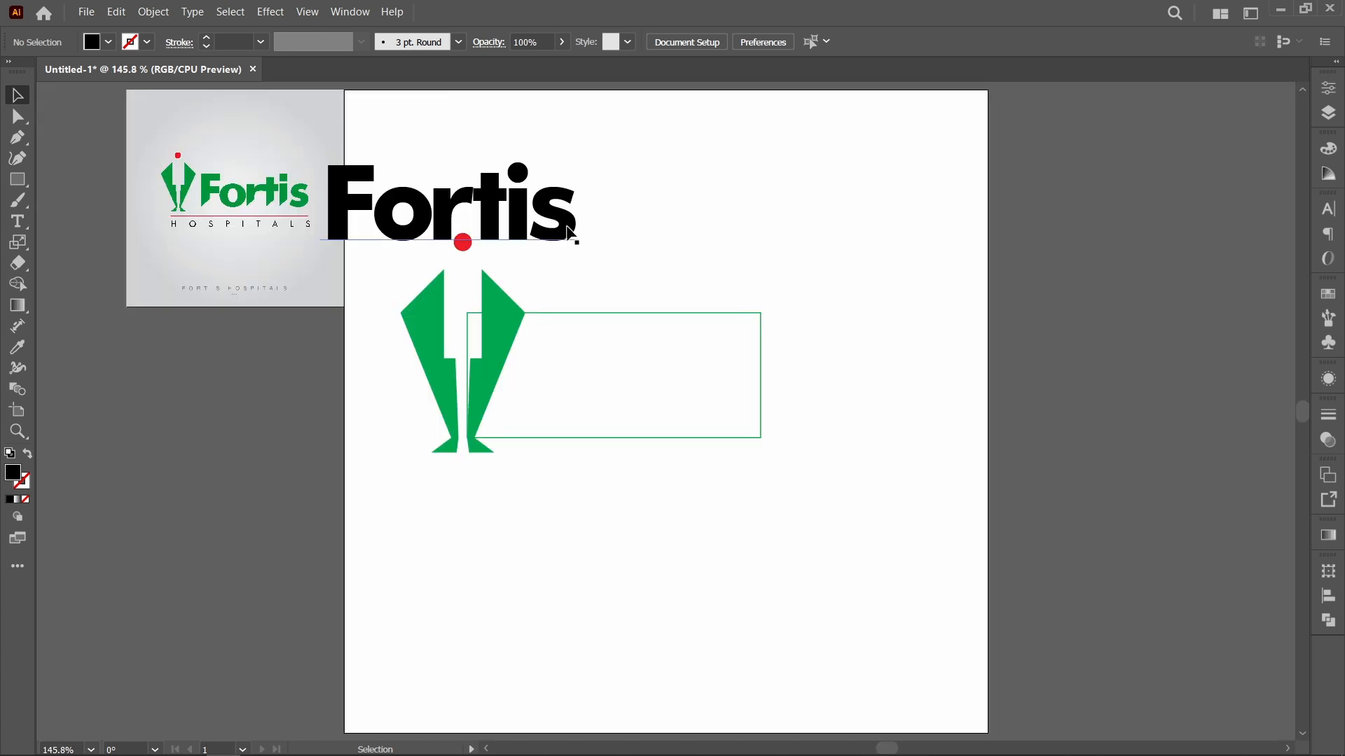
pyautogui.moveTo(576, 232); pyautogui.dragTo(735, 237)
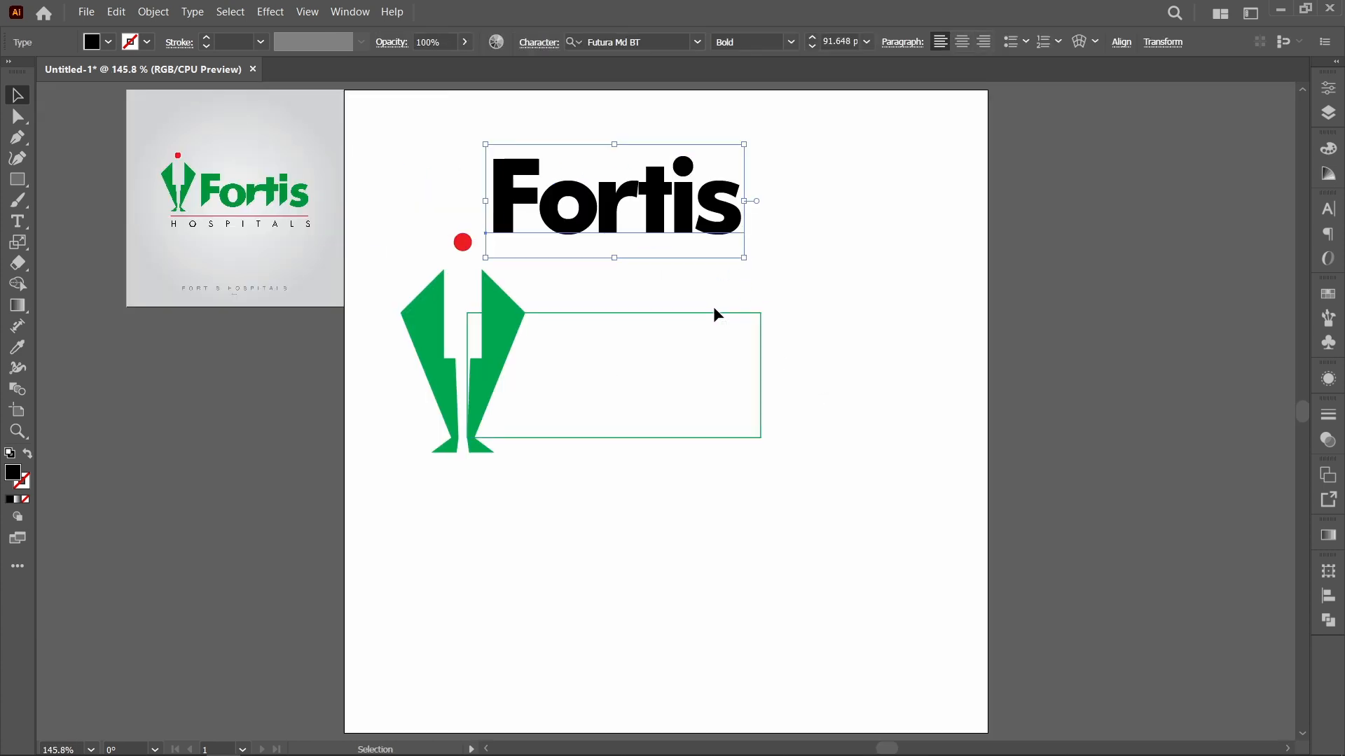
pyautogui.click(192, 12)
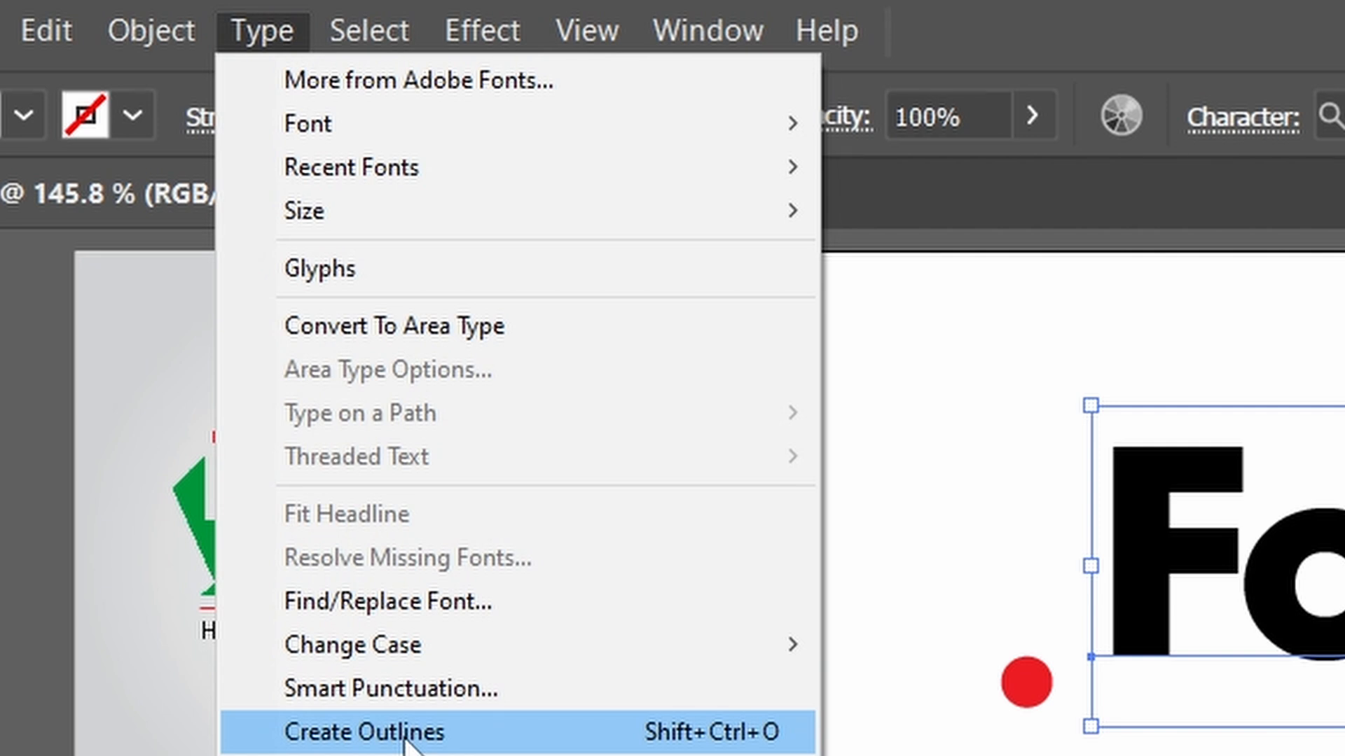
pyautogui.click(405, 735)
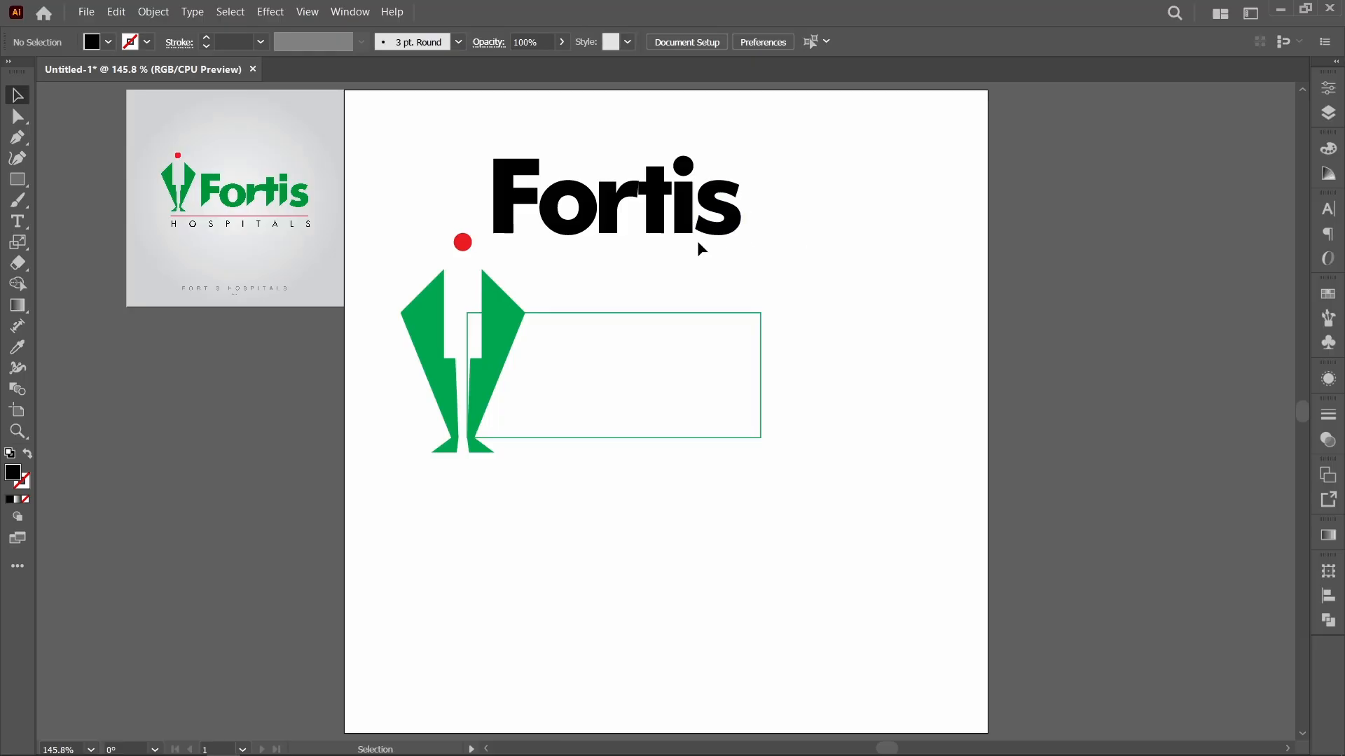
pyautogui.press('a')
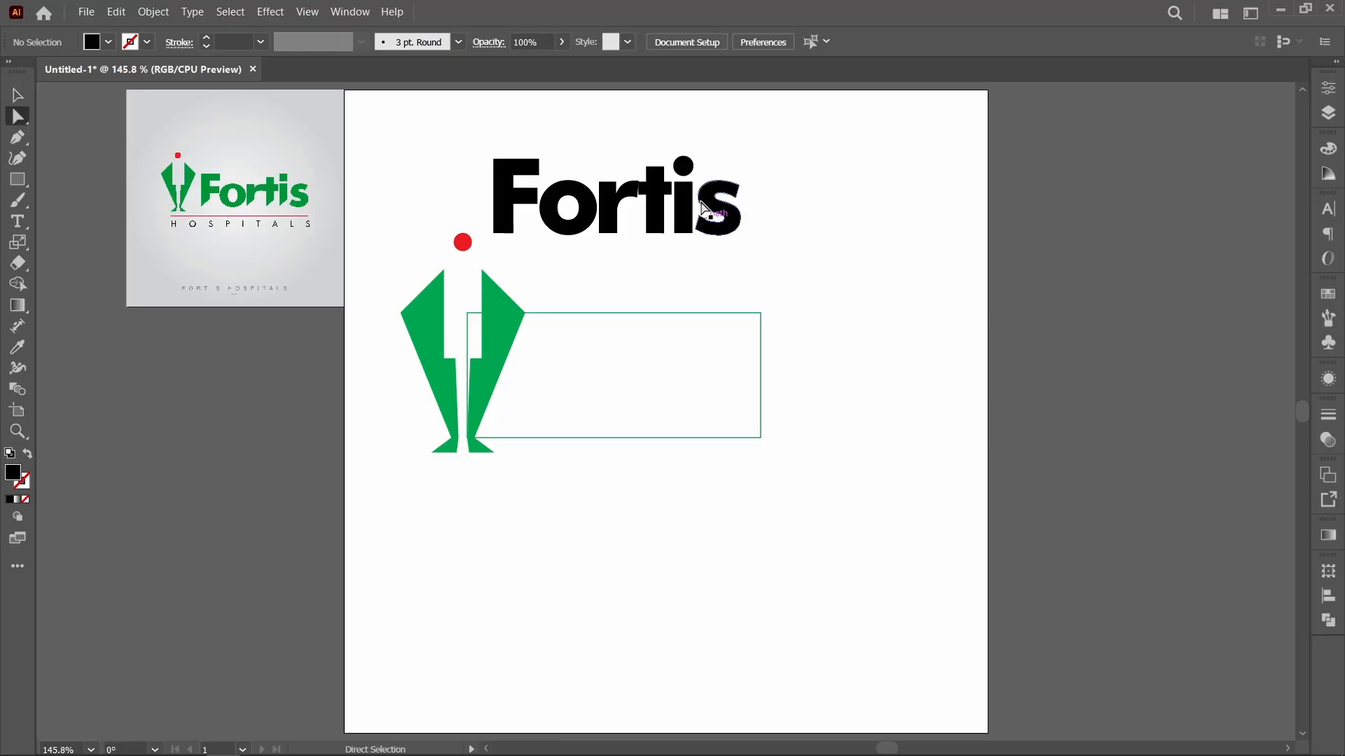
pyautogui.moveTo(697, 242); pyautogui.dragTo(762, 285)
pyautogui.hotkey('ctrl', 'z')
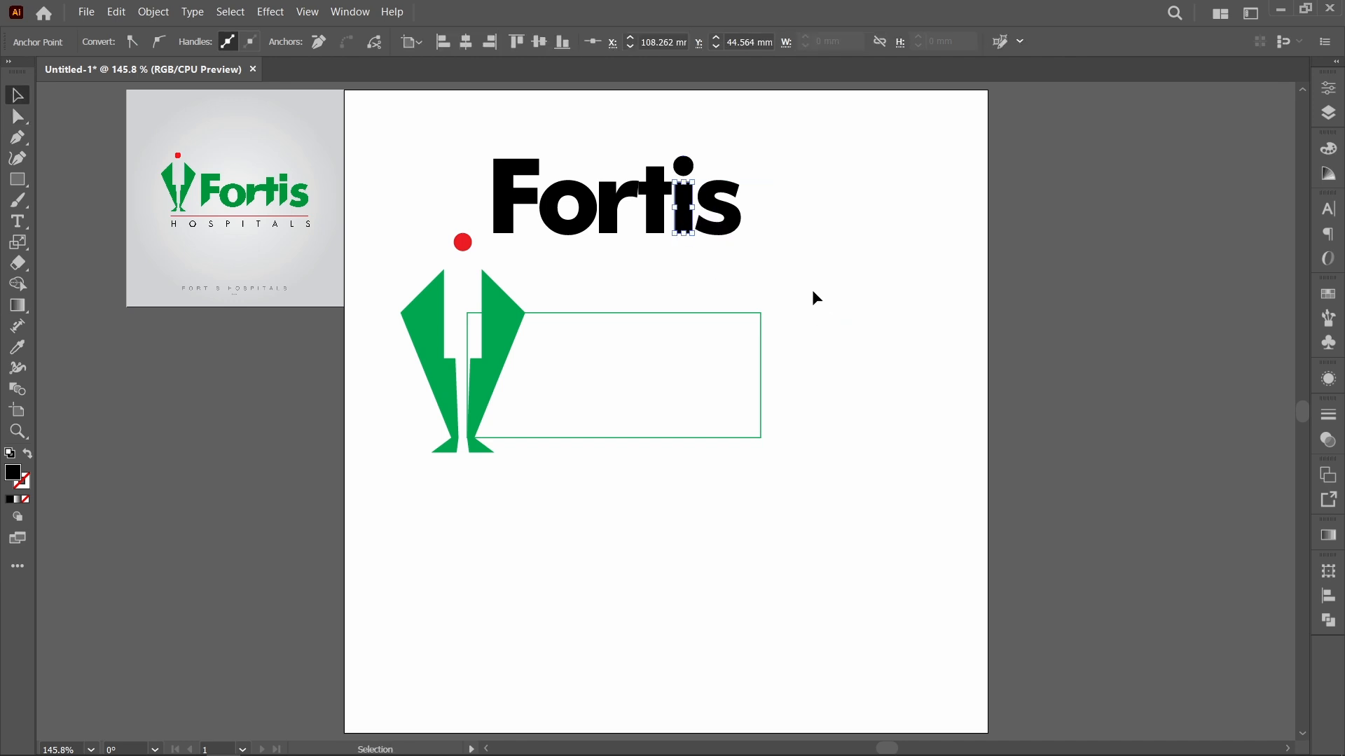
# Step: Scale the Fortis lettering proportionally to a height of 38.893 mm
pyautogui.click(813, 290)
pyautogui.press('v')
pyautogui.click(500, 154)
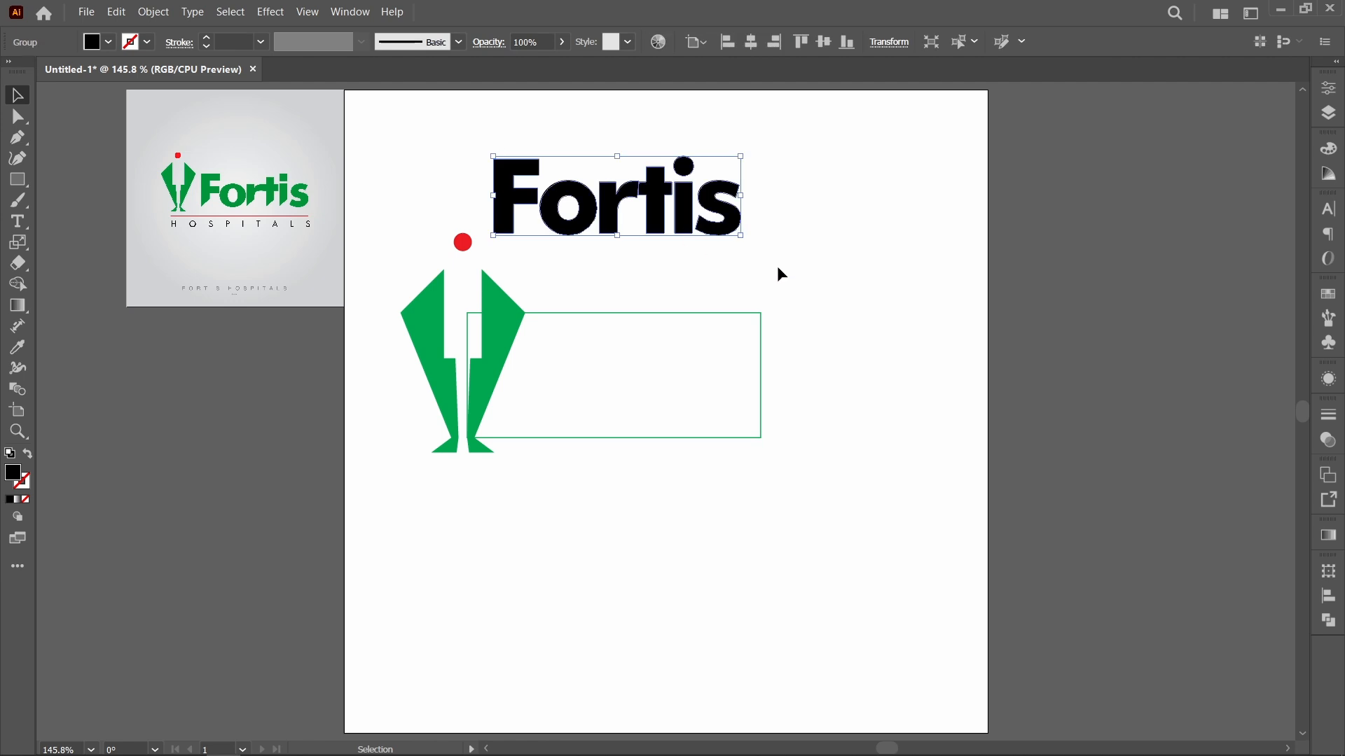
pyautogui.press('a')
pyautogui.press('v')
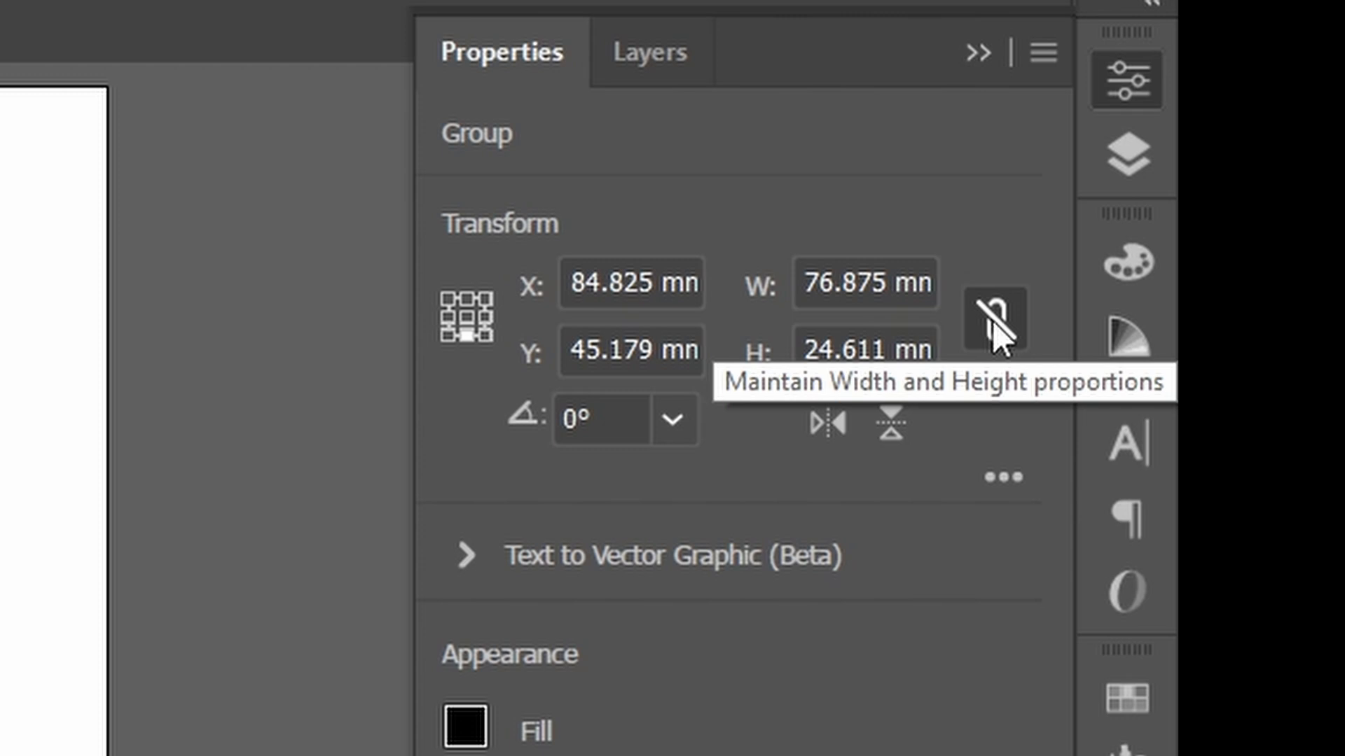
pyautogui.click(993, 321)
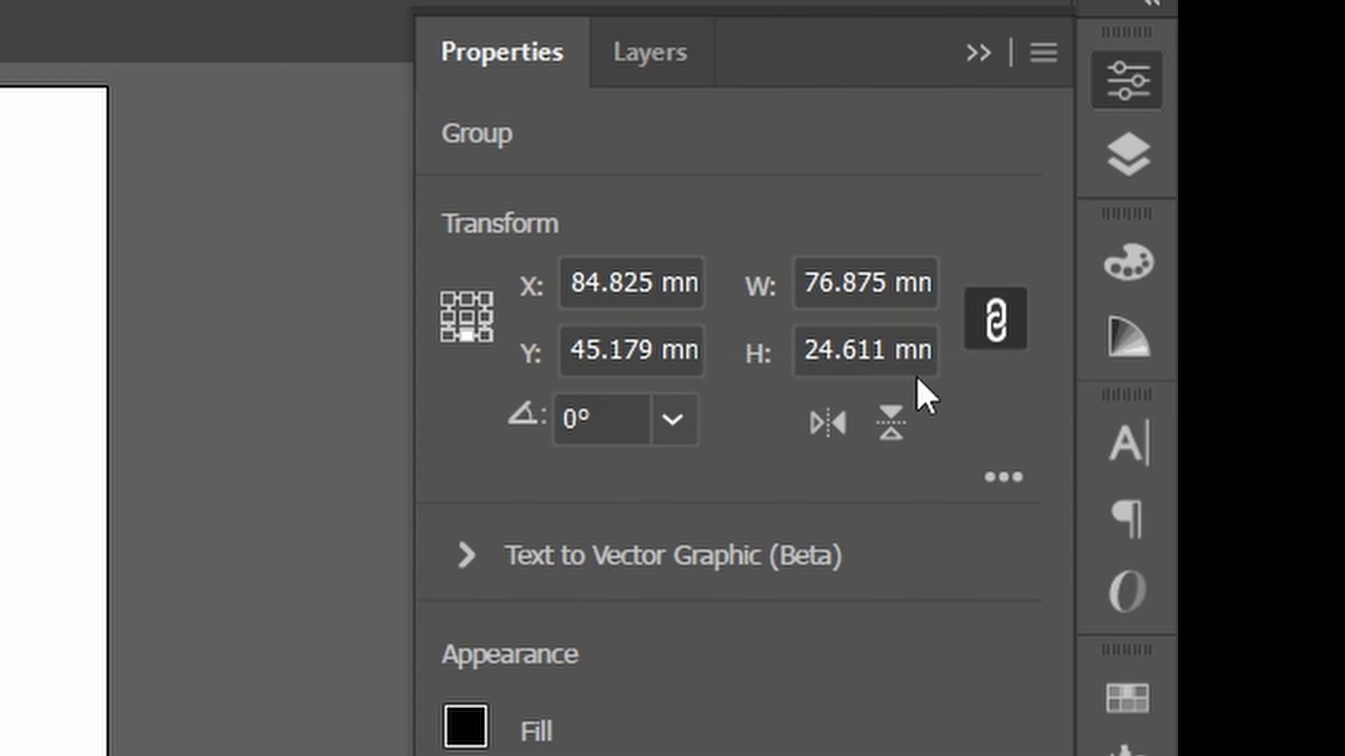
pyautogui.click(817, 345)
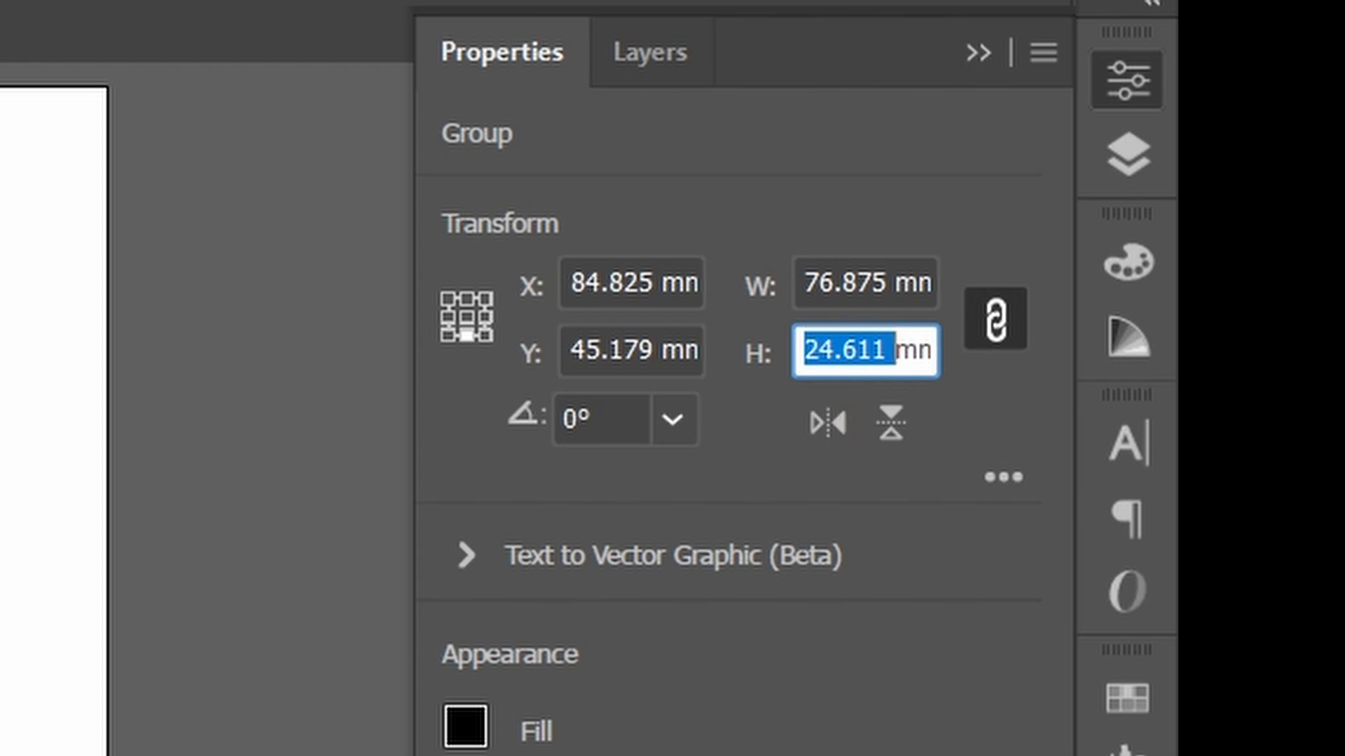
pyautogui.write('38.893')
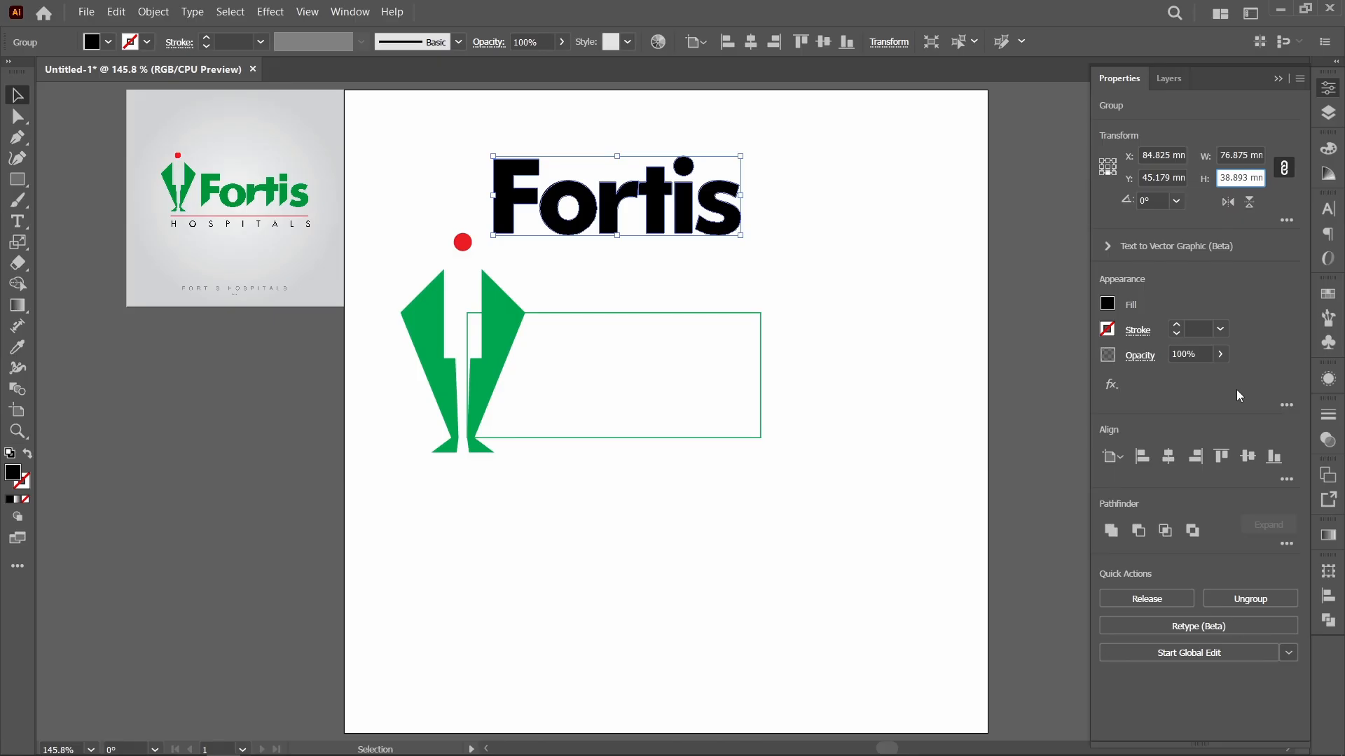
pyautogui.press('Return')
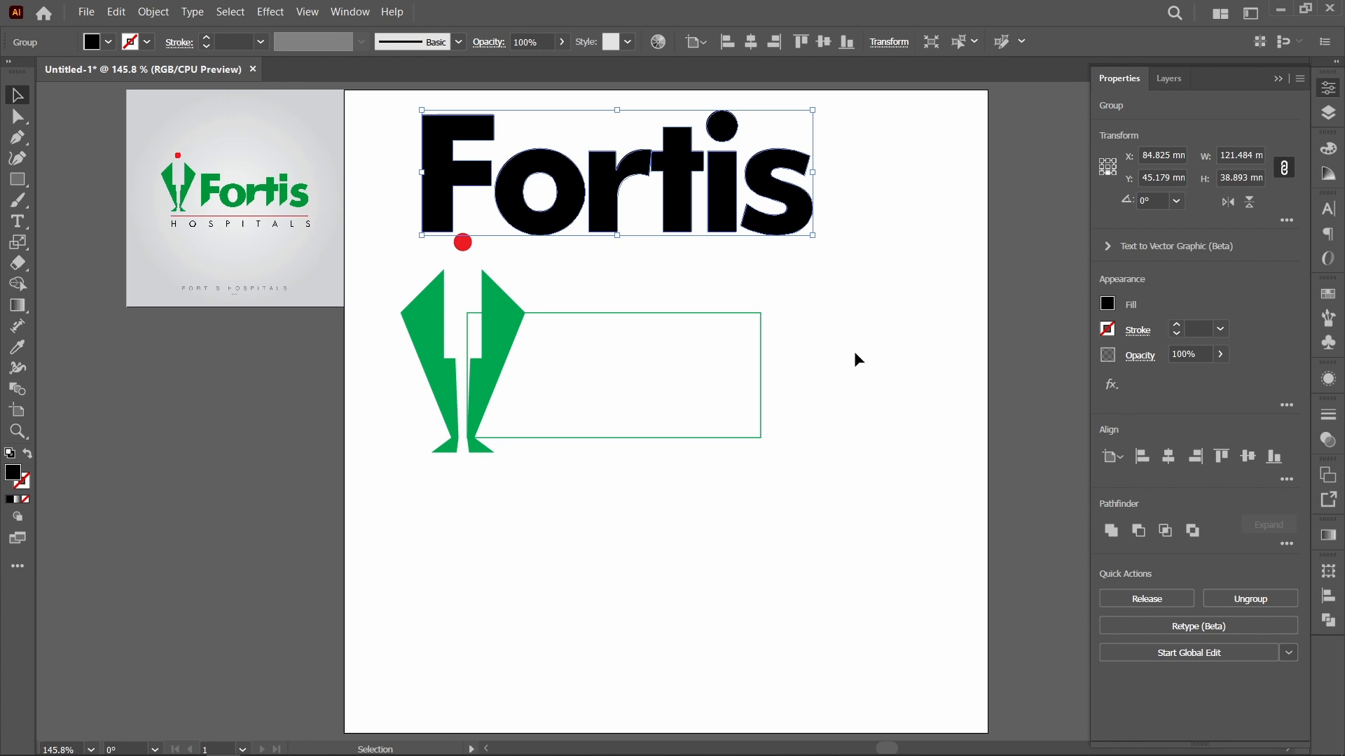
# Step: Move the Fortis lettering beside the green figure and delete the outlined rectangle behind it
pyautogui.moveTo(613, 207); pyautogui.dragTo(713, 395)
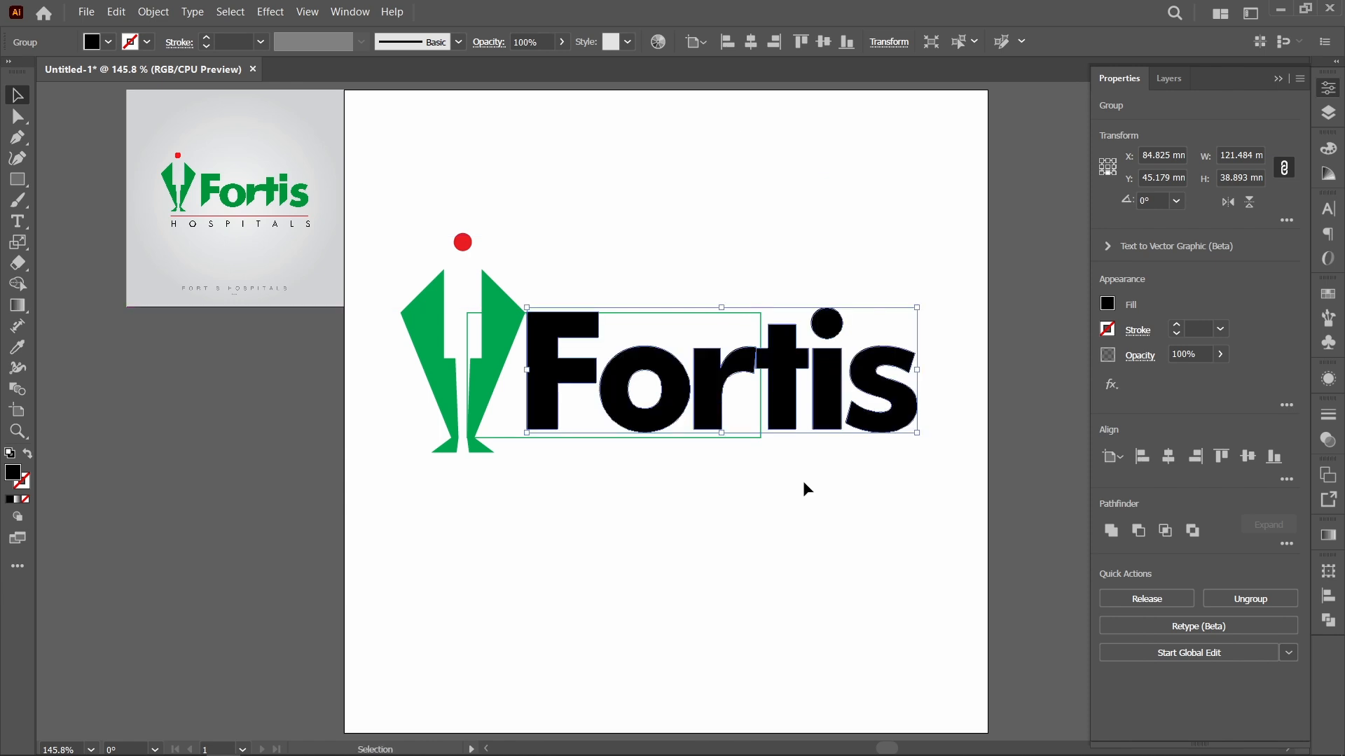
pyautogui.click(808, 502)
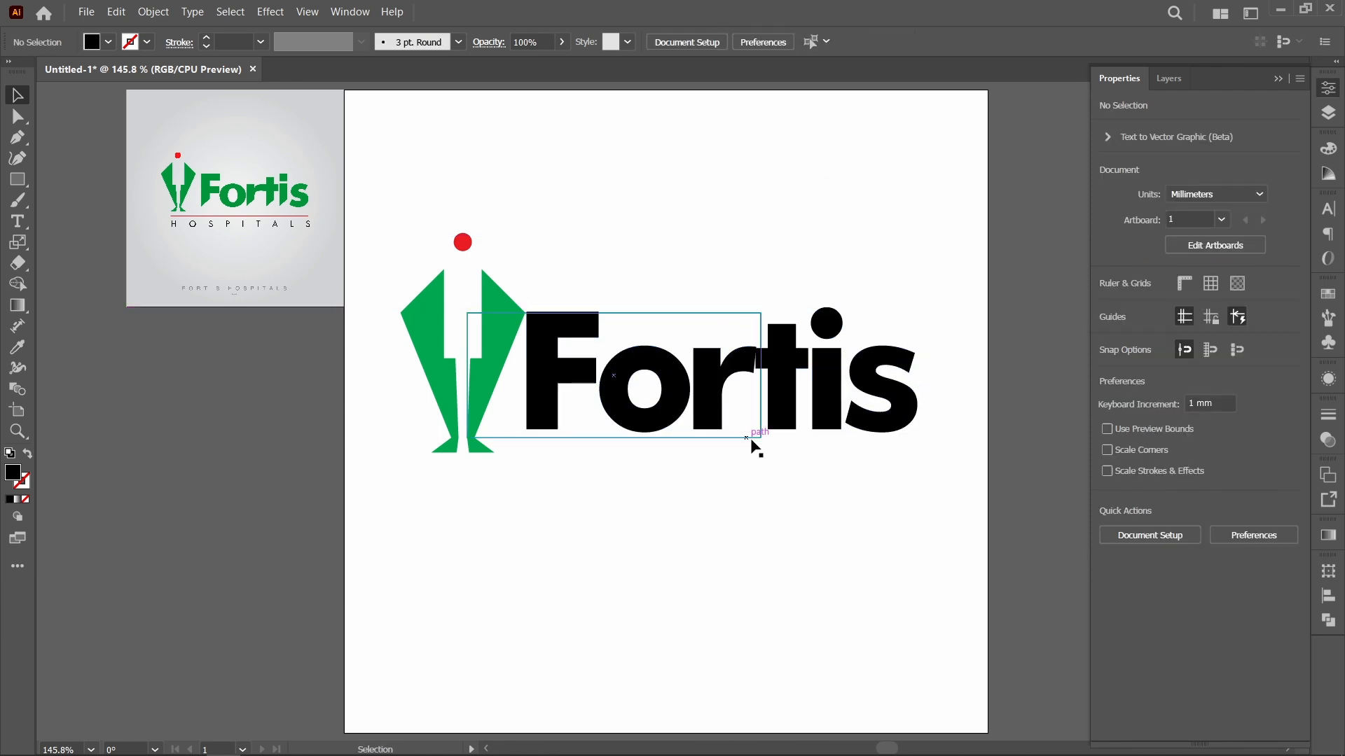
pyautogui.click(706, 428)
pyautogui.click(859, 497)
pyautogui.click(708, 438)
pyautogui.press('Delete')
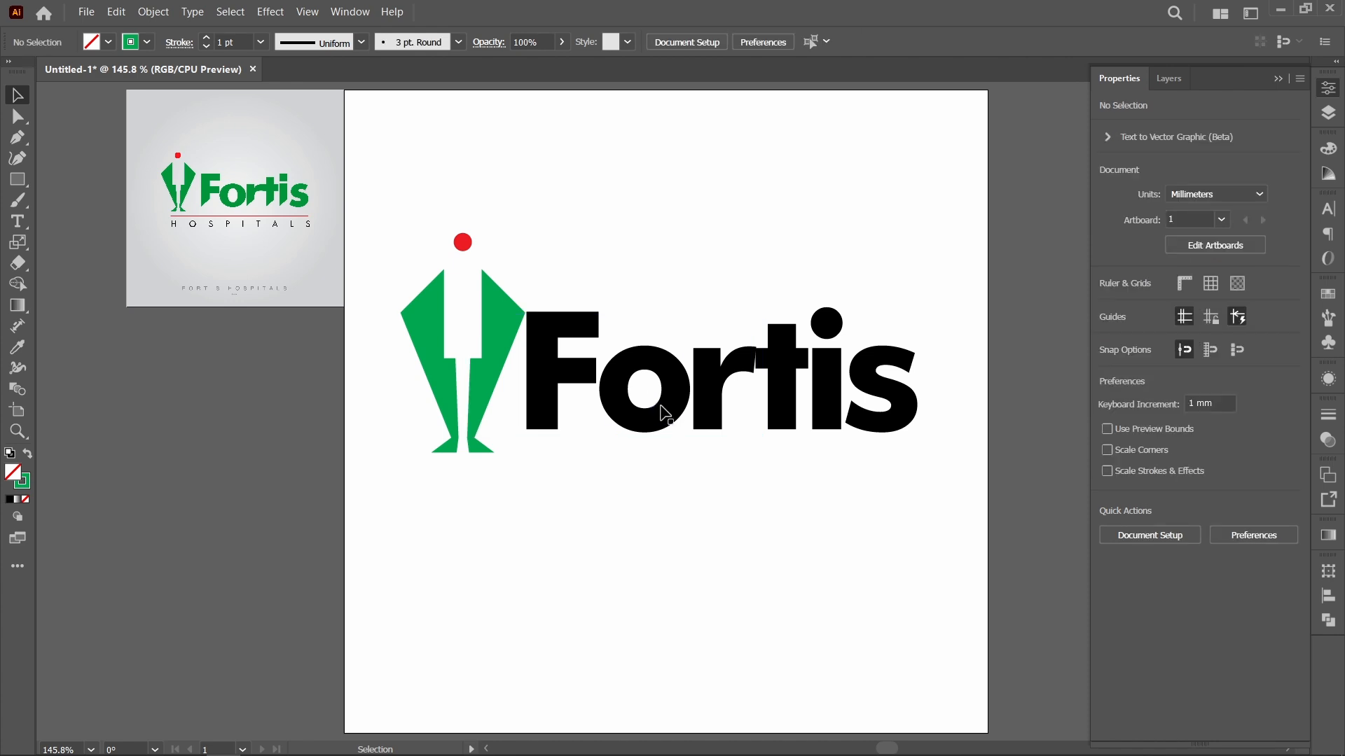
# Step: Nudge the Fortis lettering 3 mm to the right, away from the green figure
pyautogui.click(665, 414)
pyautogui.press('Right')
pyautogui.press('Right')
pyautogui.press('Right')
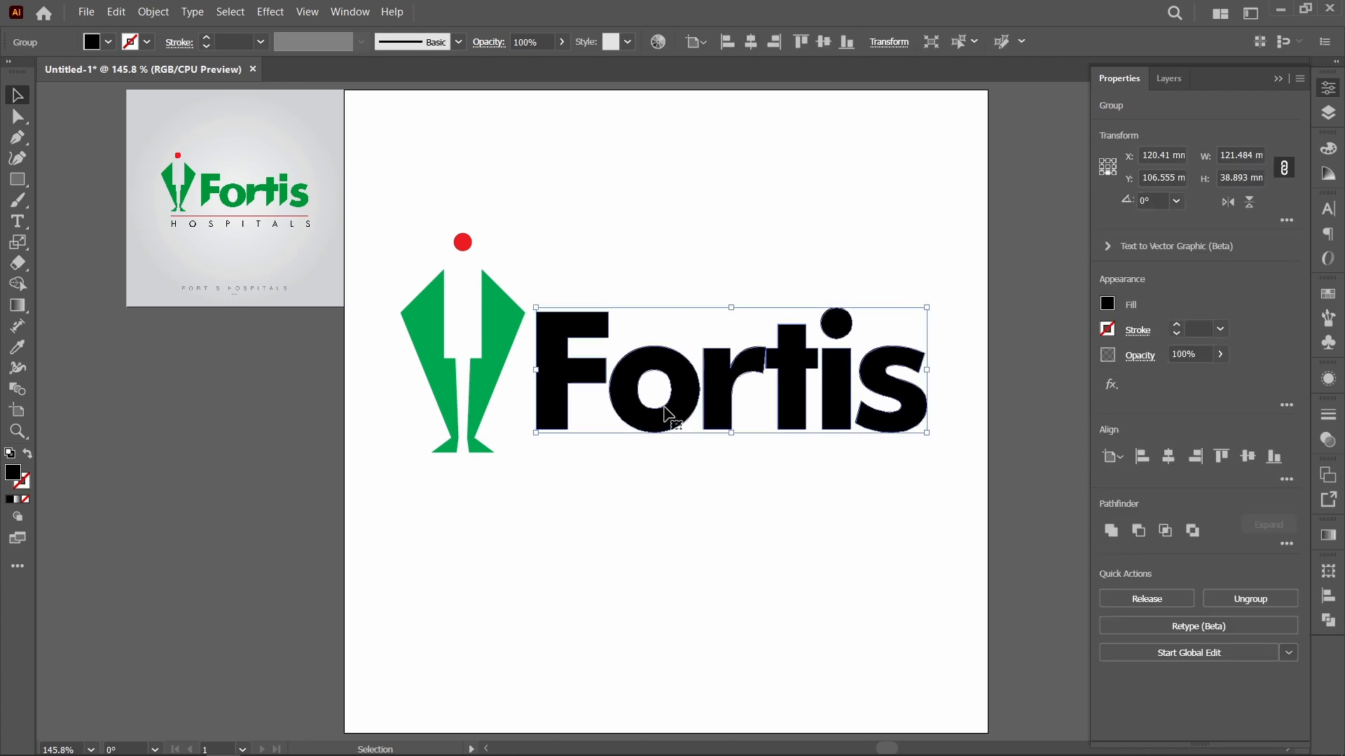
# Step: Ungroup the Fortis lettering and align all the letters along their bottom edges
pyautogui.hotkey('ctrl', '8')
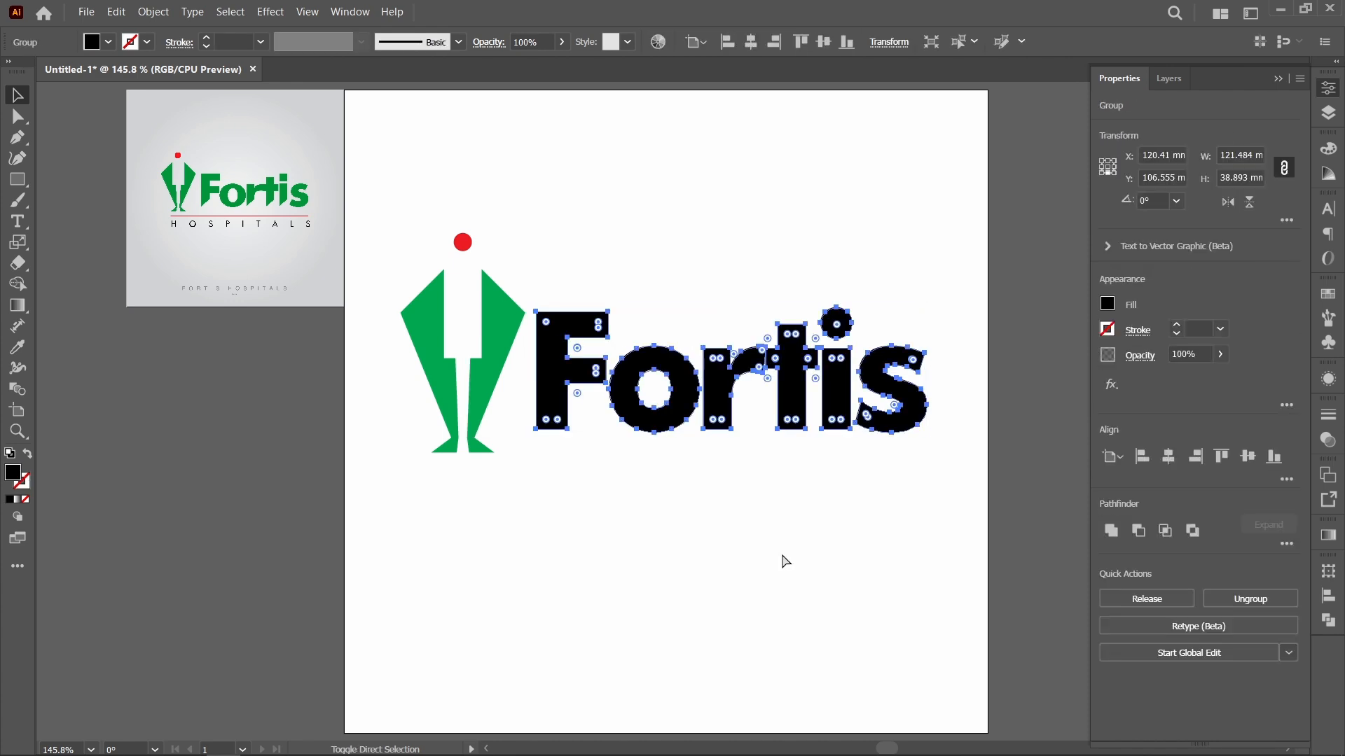
pyautogui.click(783, 556)
pyautogui.moveTo(889, 422); pyautogui.dragTo(954, 463)
pyautogui.moveTo(848, 411); pyautogui.dragTo(516, 398)
pyautogui.hotkey('ctrl', 'z')
pyautogui.hotkey('ctrl', 'z')
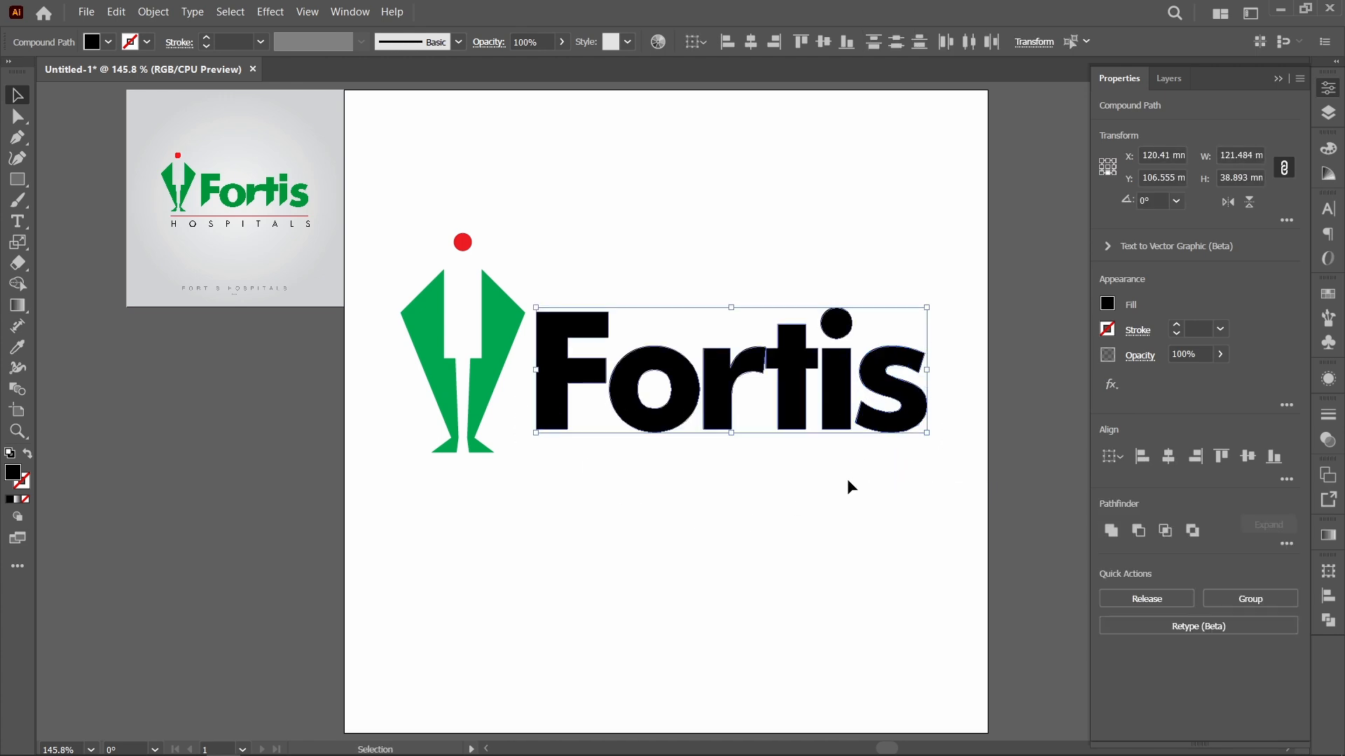
pyautogui.click(849, 44)
pyautogui.click(822, 505)
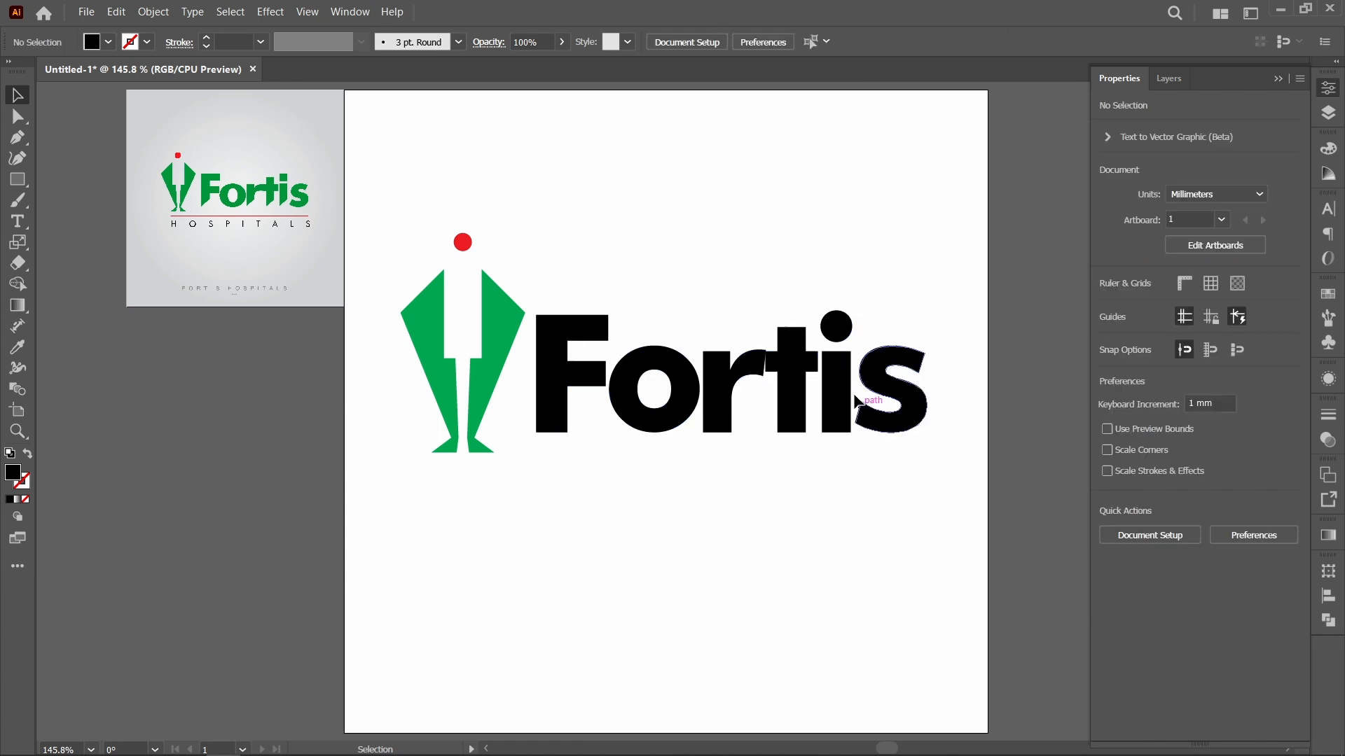
# Step: Release the compound path of the letter i and delete its round dot
pyautogui.click(836, 327)
pyautogui.rightClick(835, 328)
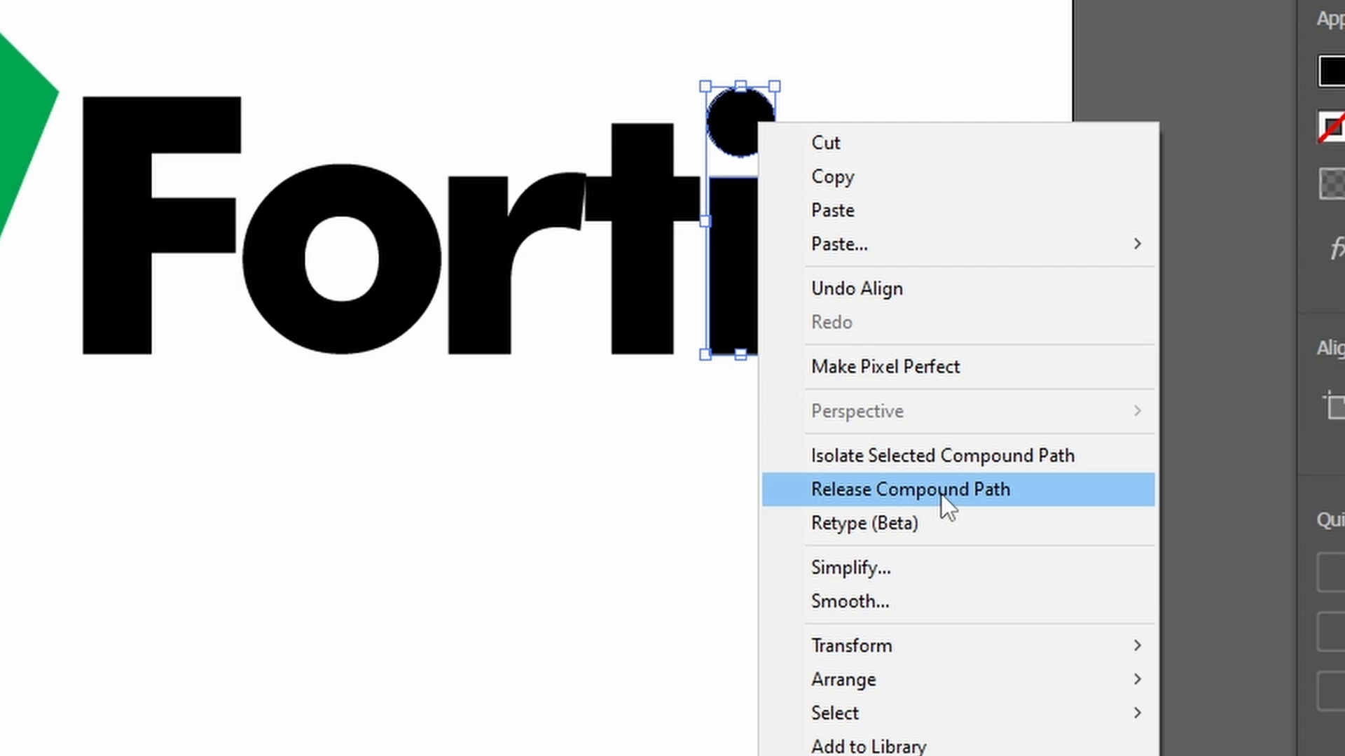
pyautogui.click(940, 490)
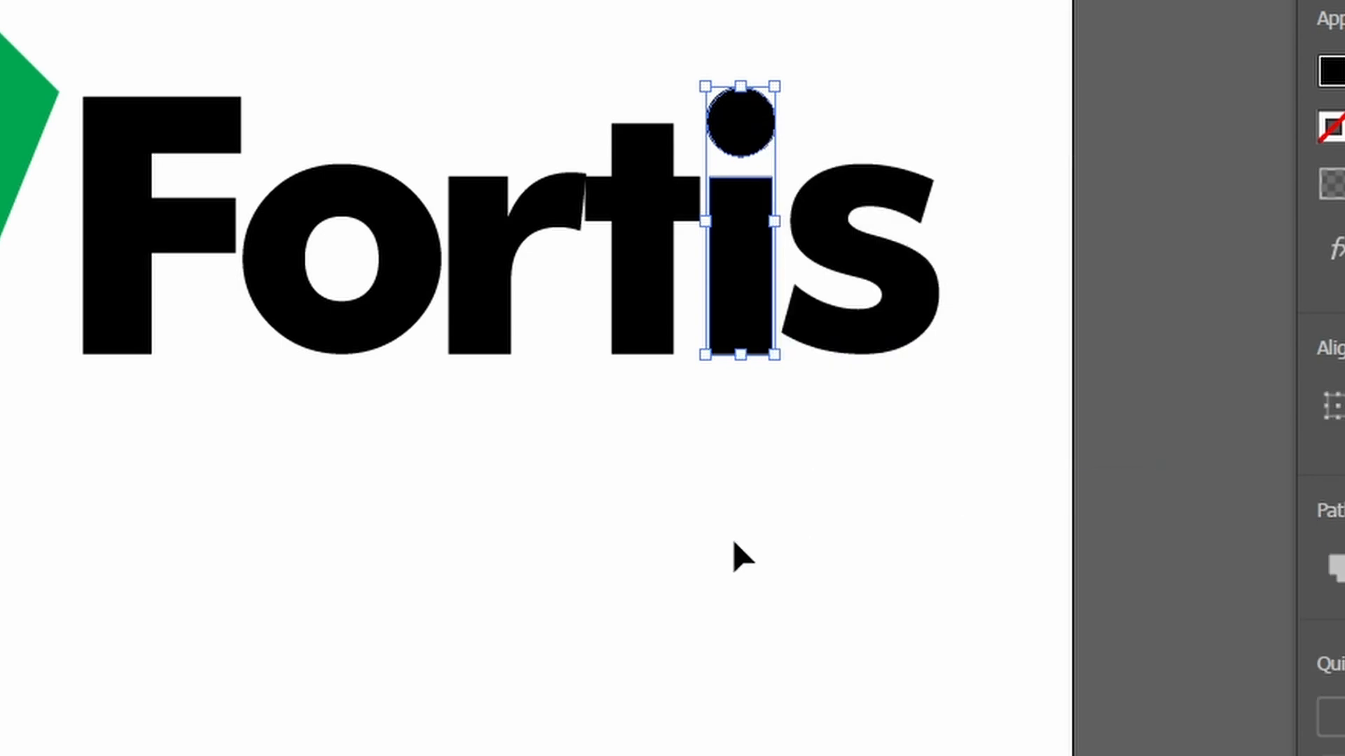
pyautogui.click(751, 138)
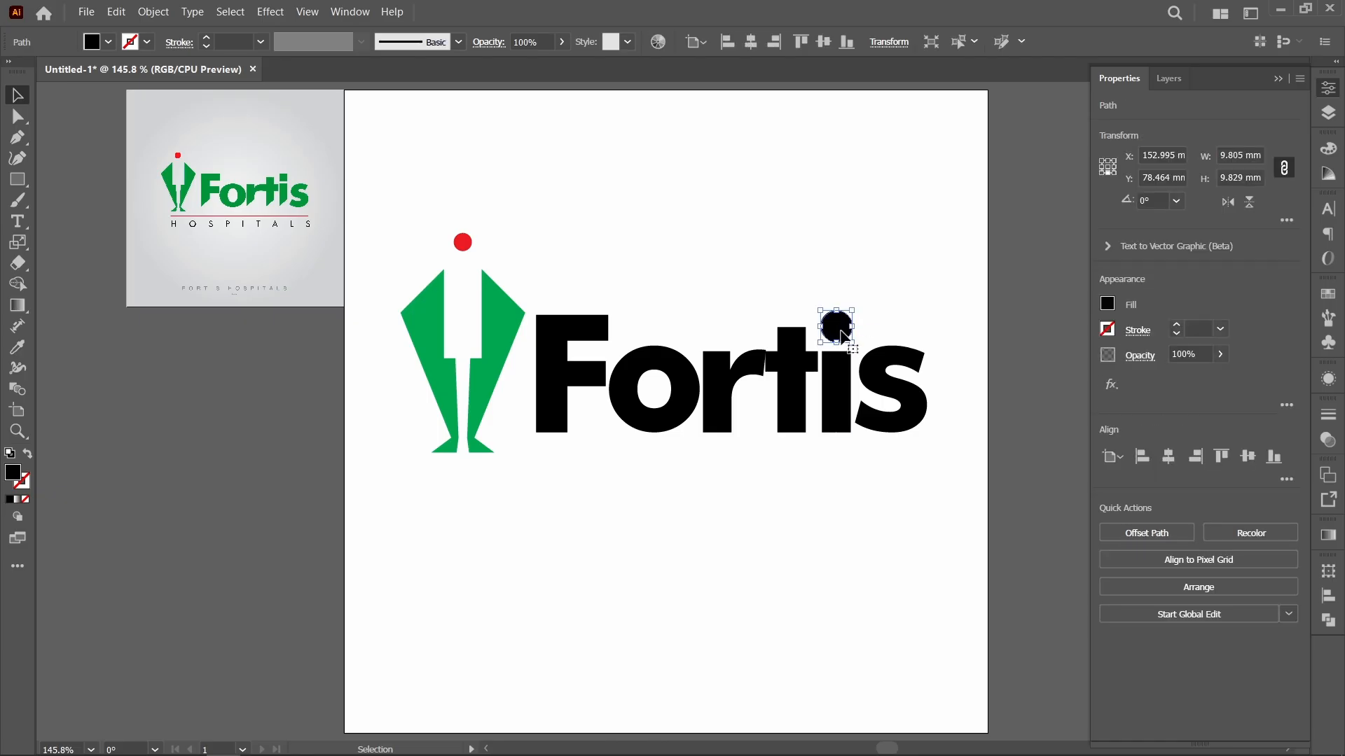
pyautogui.moveTo(841, 332); pyautogui.dragTo(773, 220)
pyautogui.press('Delete')
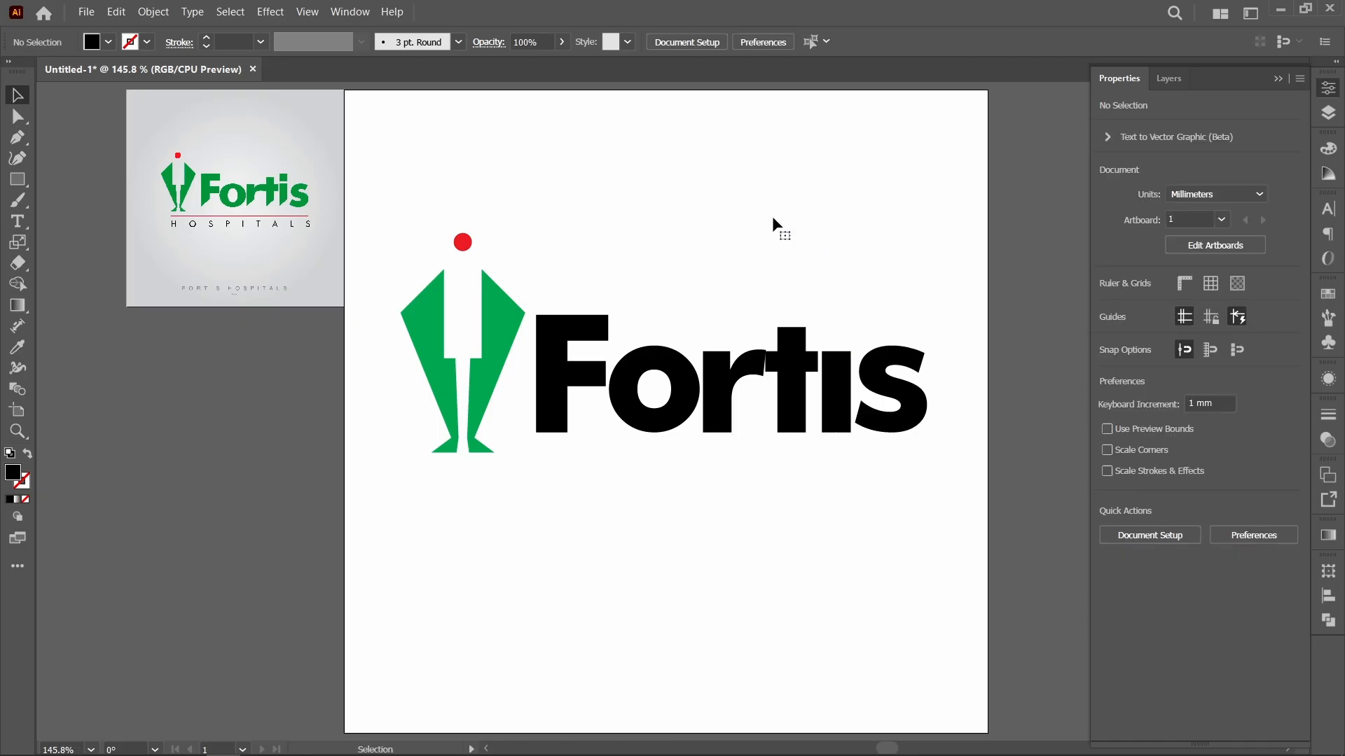
# Step: Draw a black square of about 8.84 mm matching the i's stem width and place it above the stem as a square dot
pyautogui.click(18, 179)
pyautogui.moveTo(823, 399); pyautogui.dragTo(840, 413)
pyautogui.moveTo(764, 458); pyautogui.dragTo(800, 489)
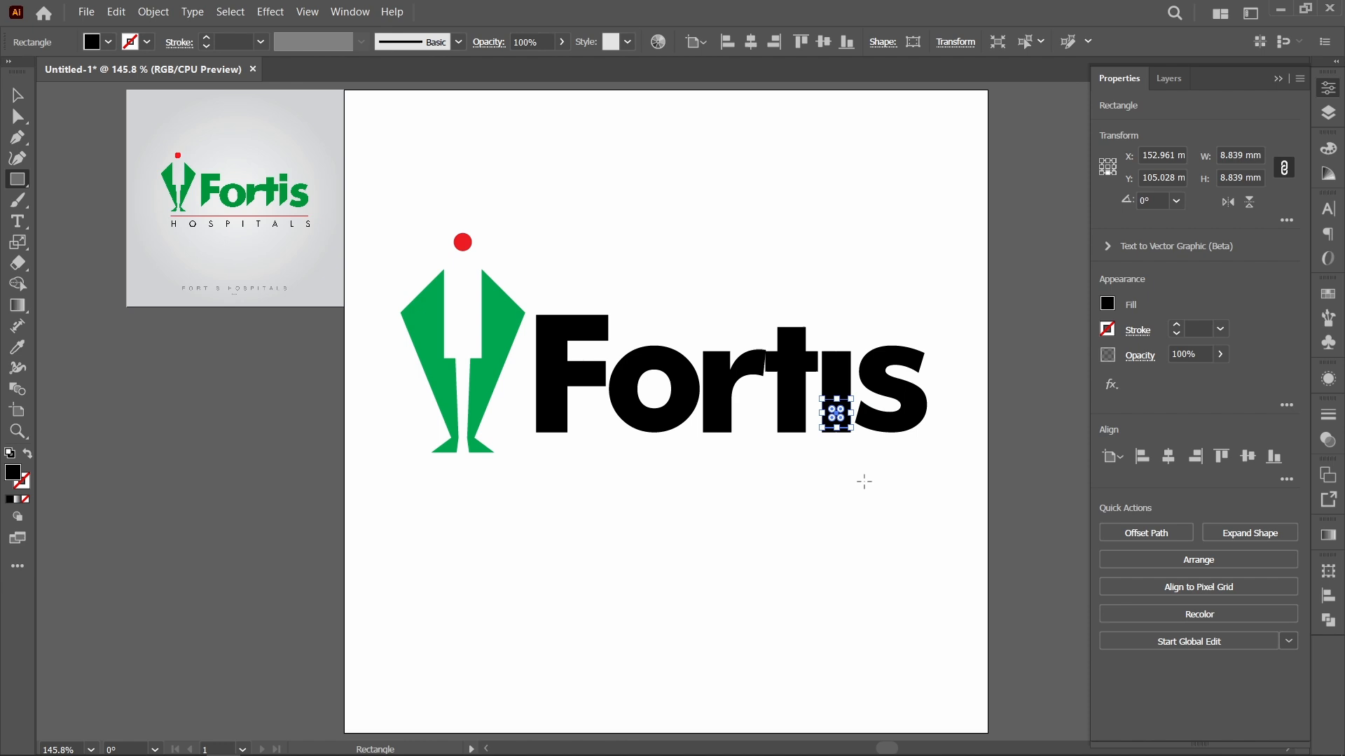
pyautogui.press('v')
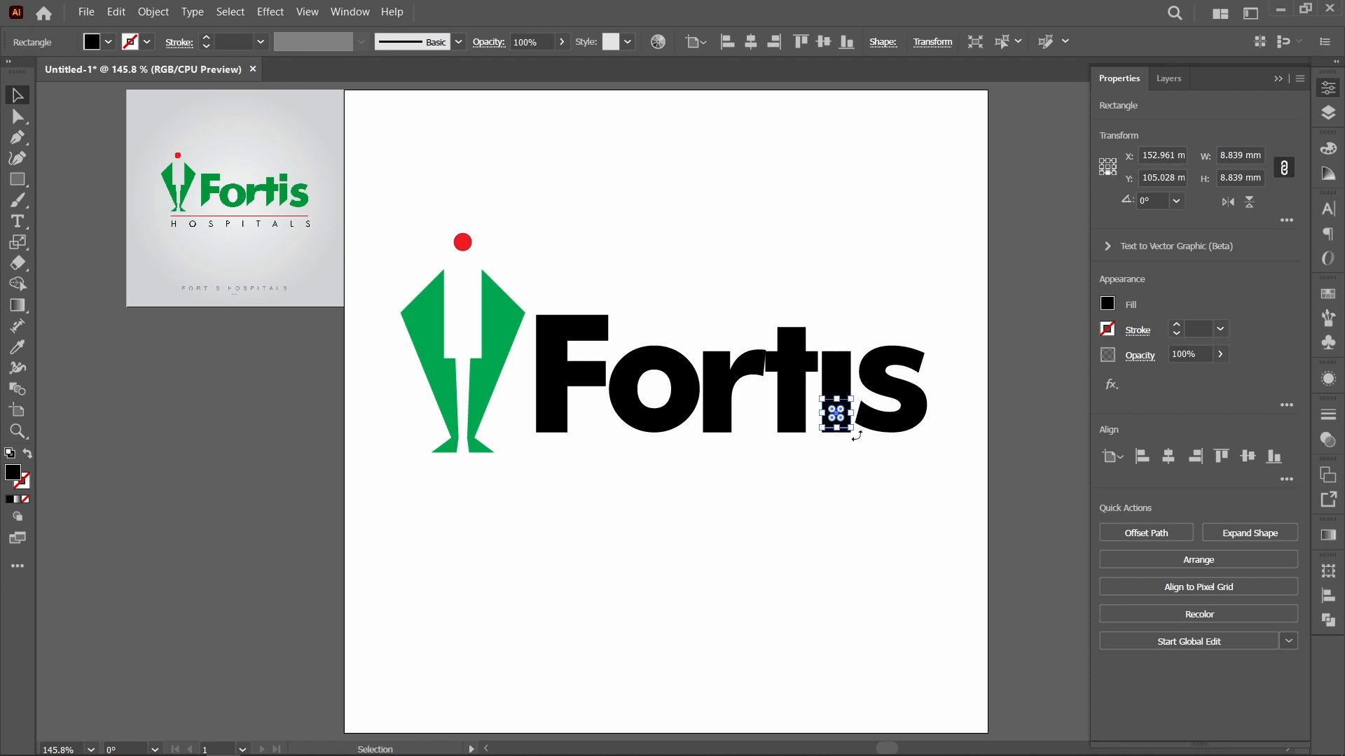
pyautogui.click(857, 441)
pyautogui.moveTo(840, 417); pyautogui.dragTo(838, 341)
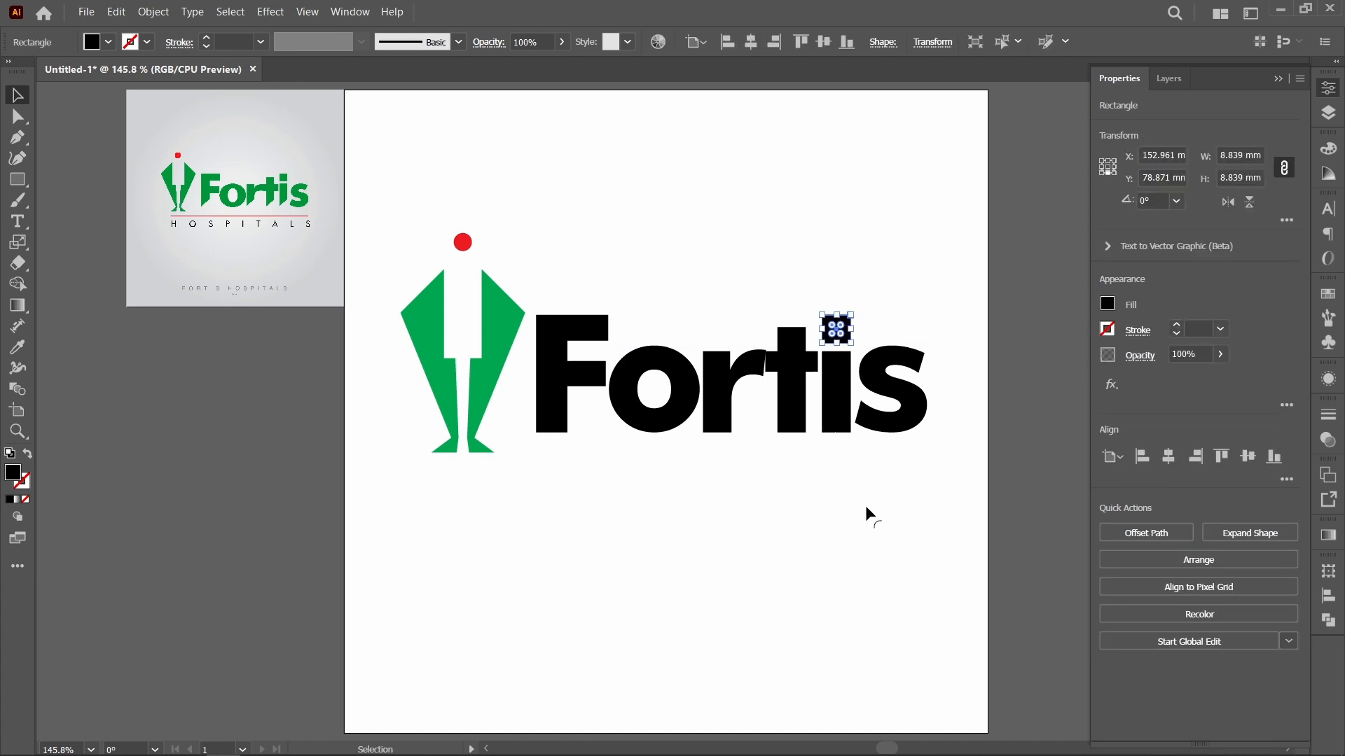
pyautogui.click(865, 506)
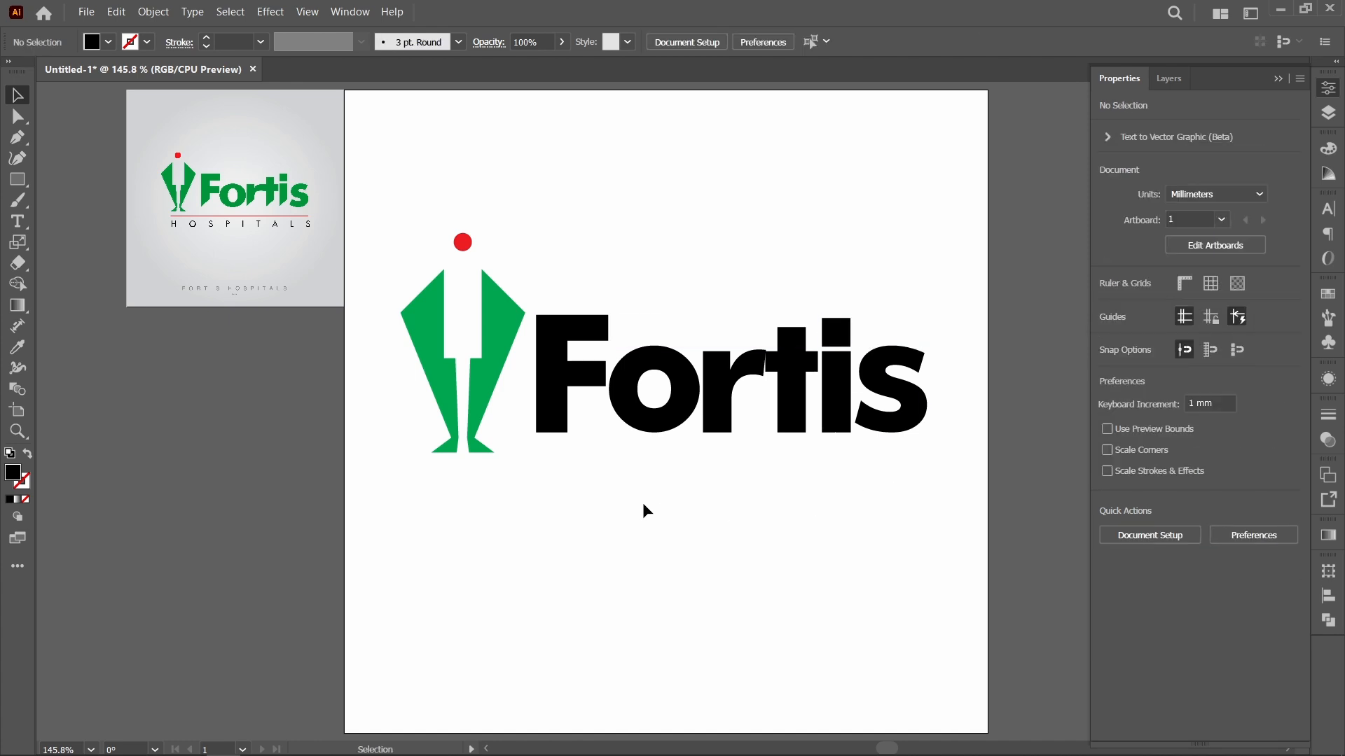
# Step: Compare the r-t join with the reference logo and move the r's upper end anchor onto the upper corner of the t's crossbar
pyautogui.press('z')
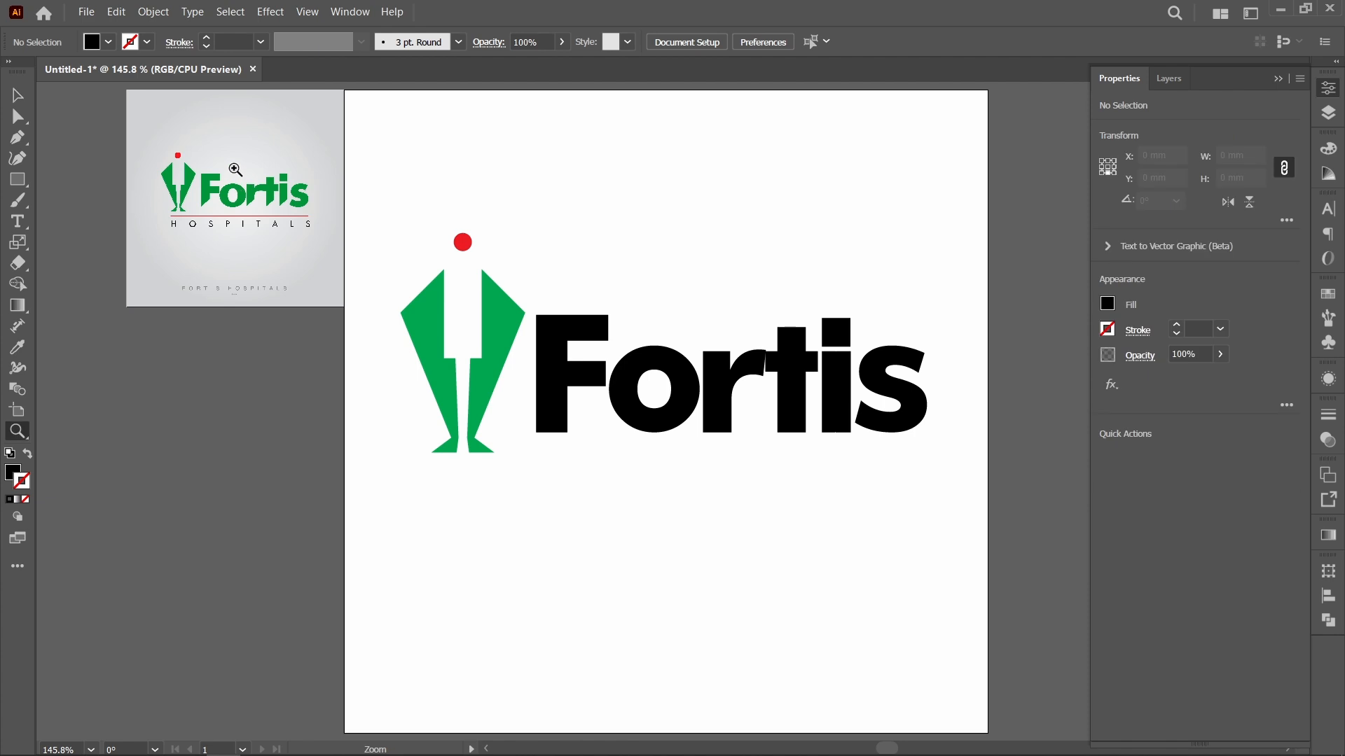
pyautogui.moveTo(229, 165); pyautogui.dragTo(330, 234)
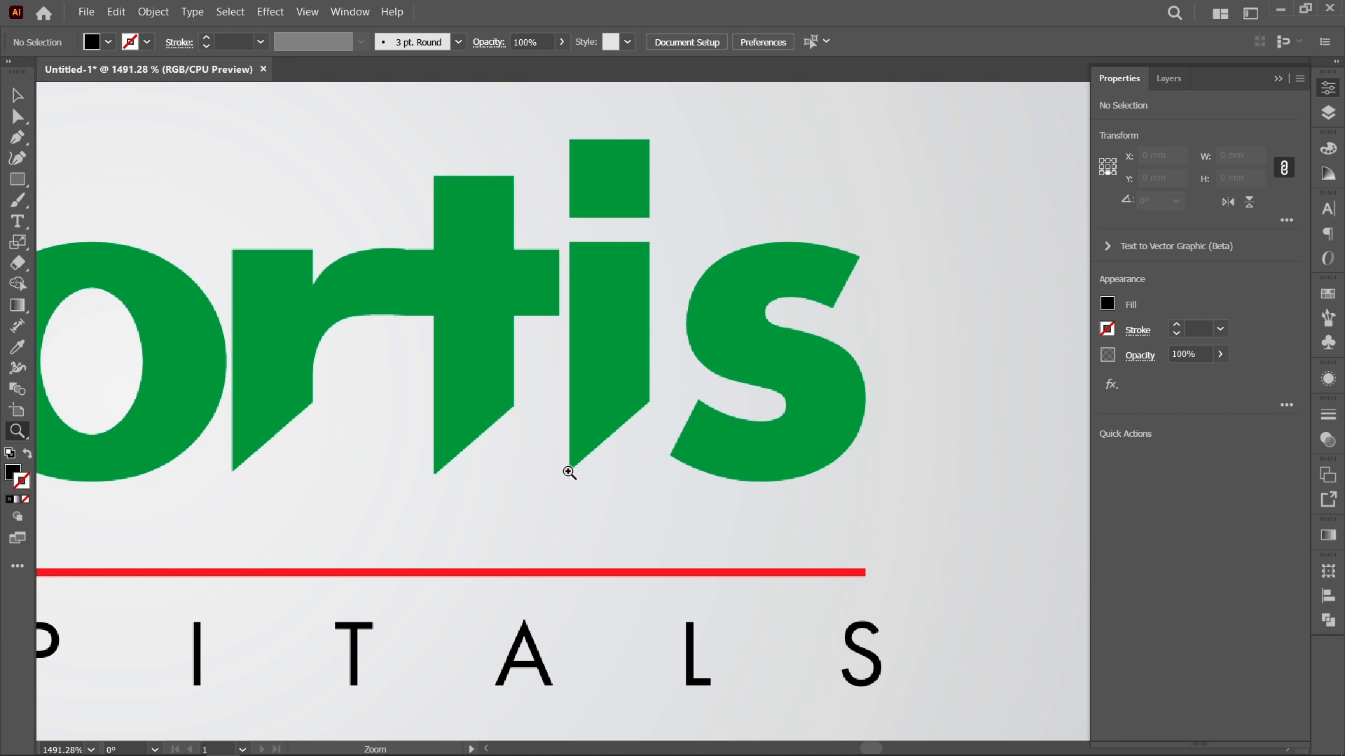
pyautogui.hotkey('ctrl', '0')
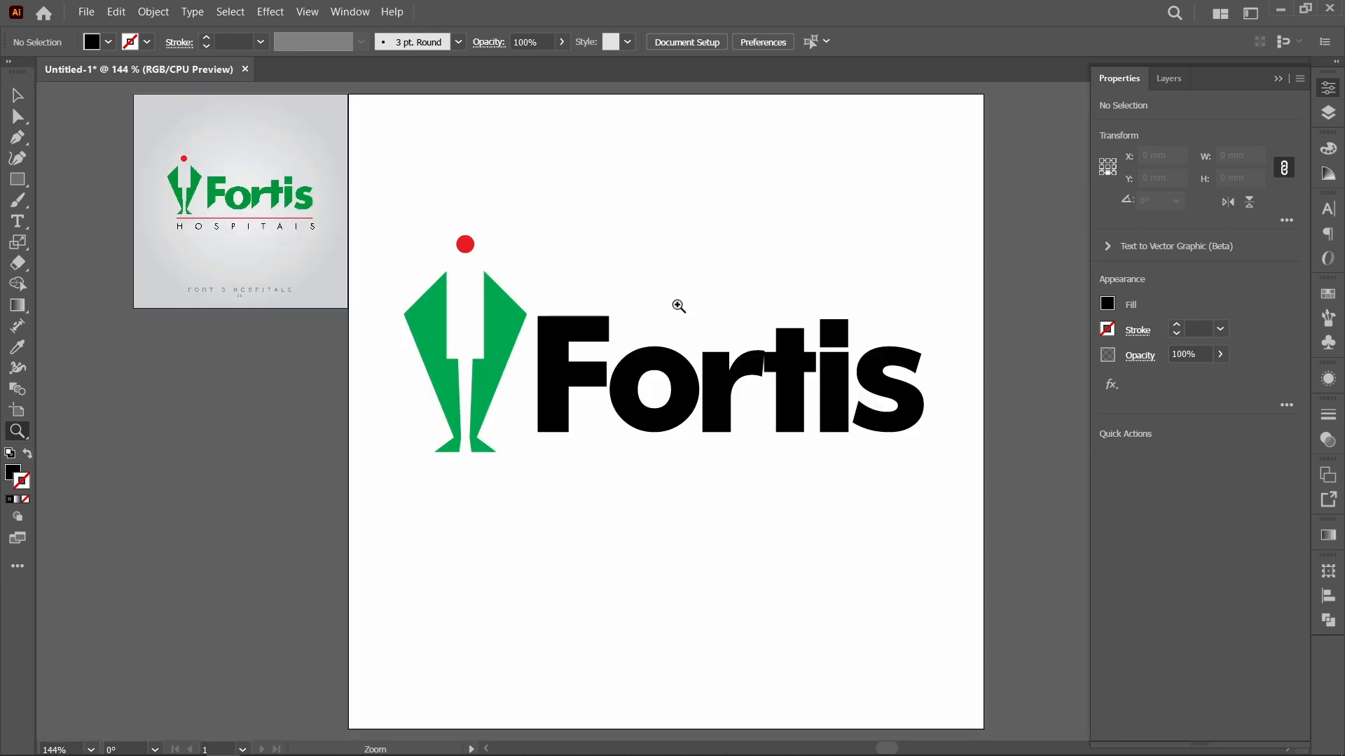
pyautogui.moveTo(678, 305); pyautogui.dragTo(808, 412)
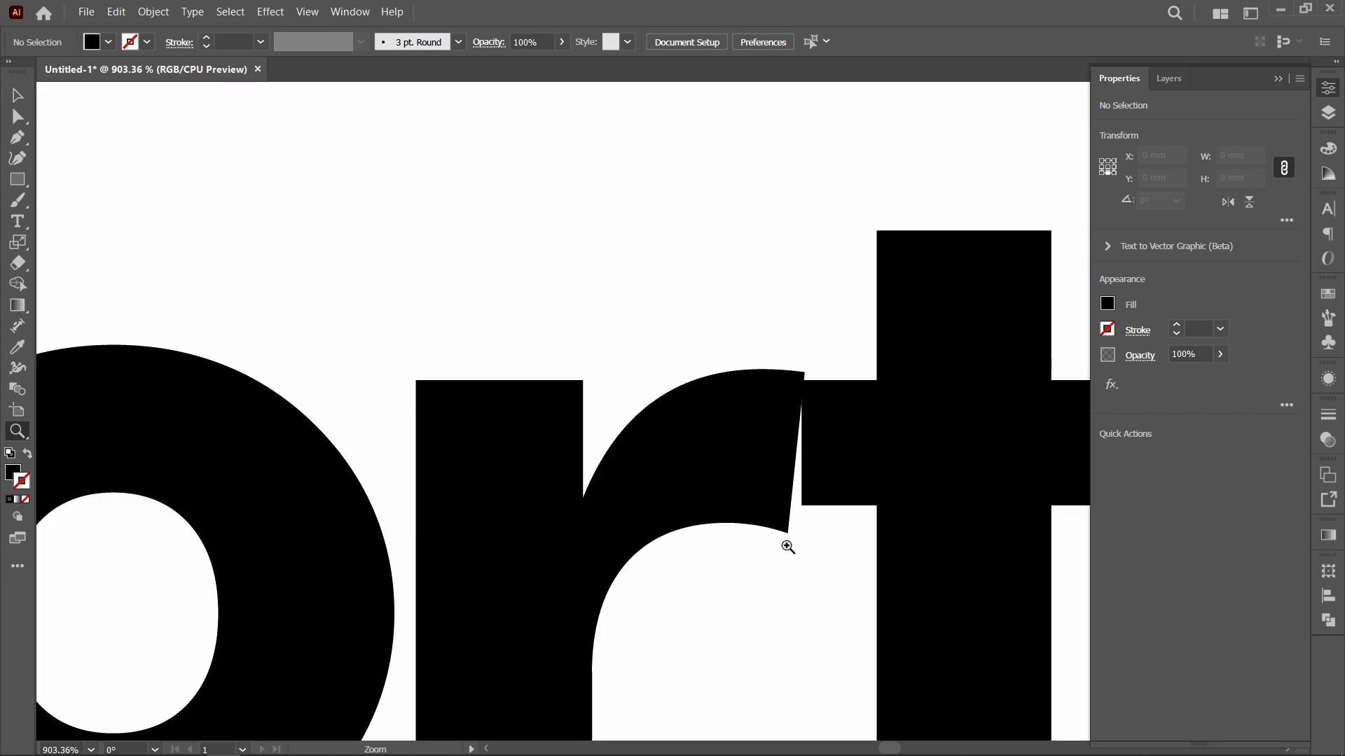
pyautogui.press('a')
pyautogui.click(766, 442)
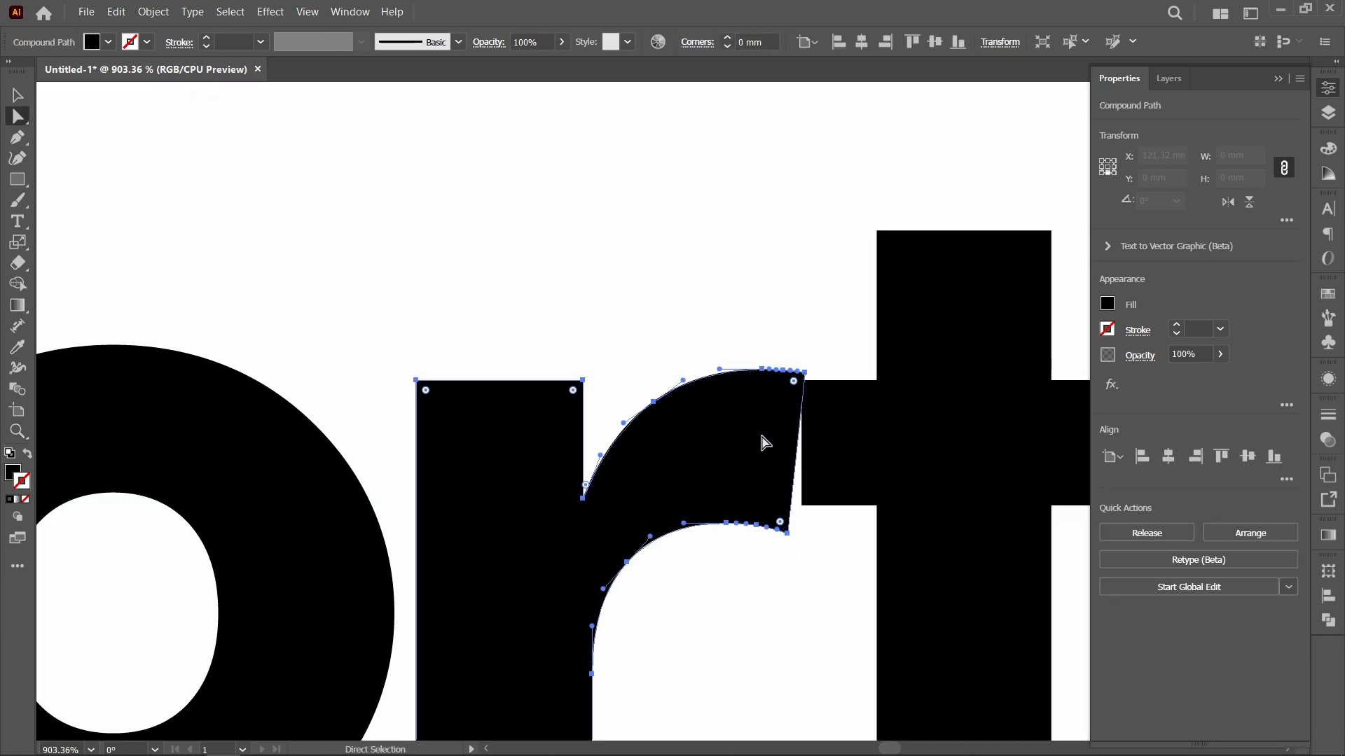
pyautogui.click(761, 317)
pyautogui.click(762, 402)
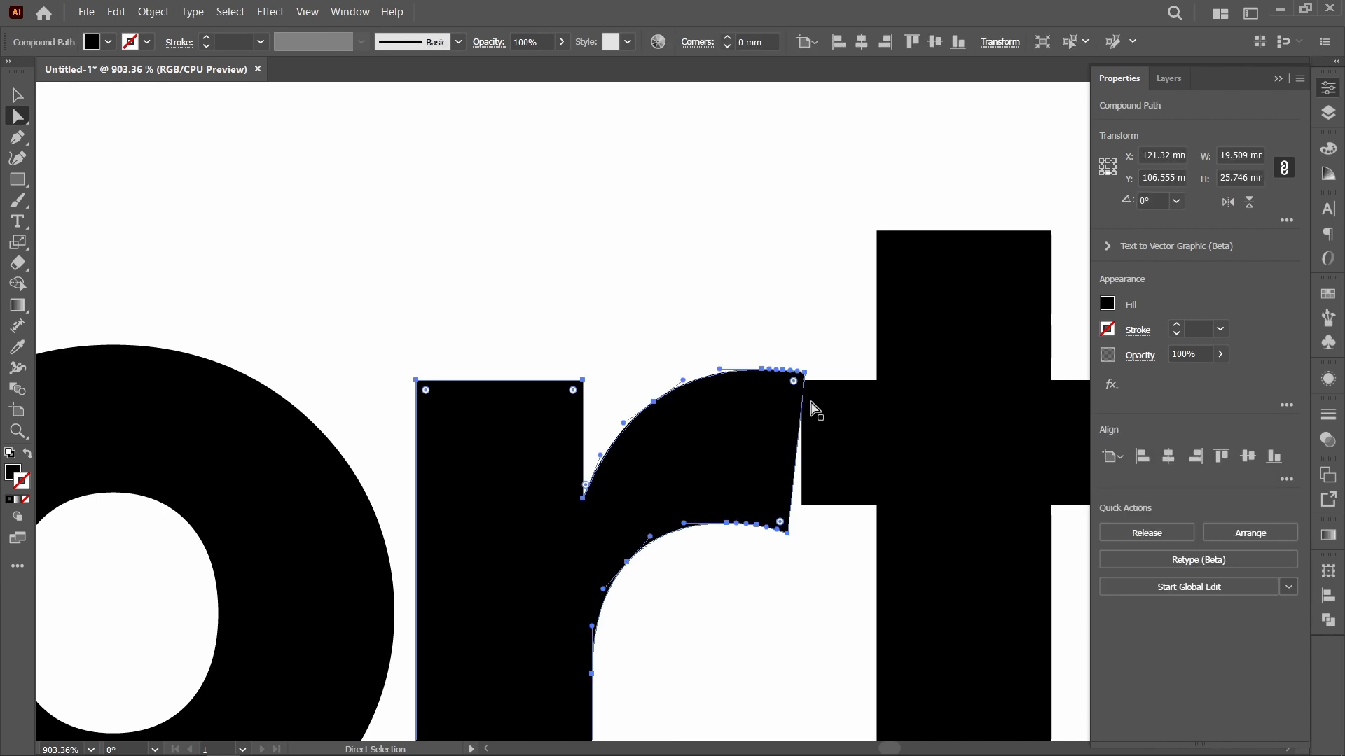
pyautogui.click(805, 375)
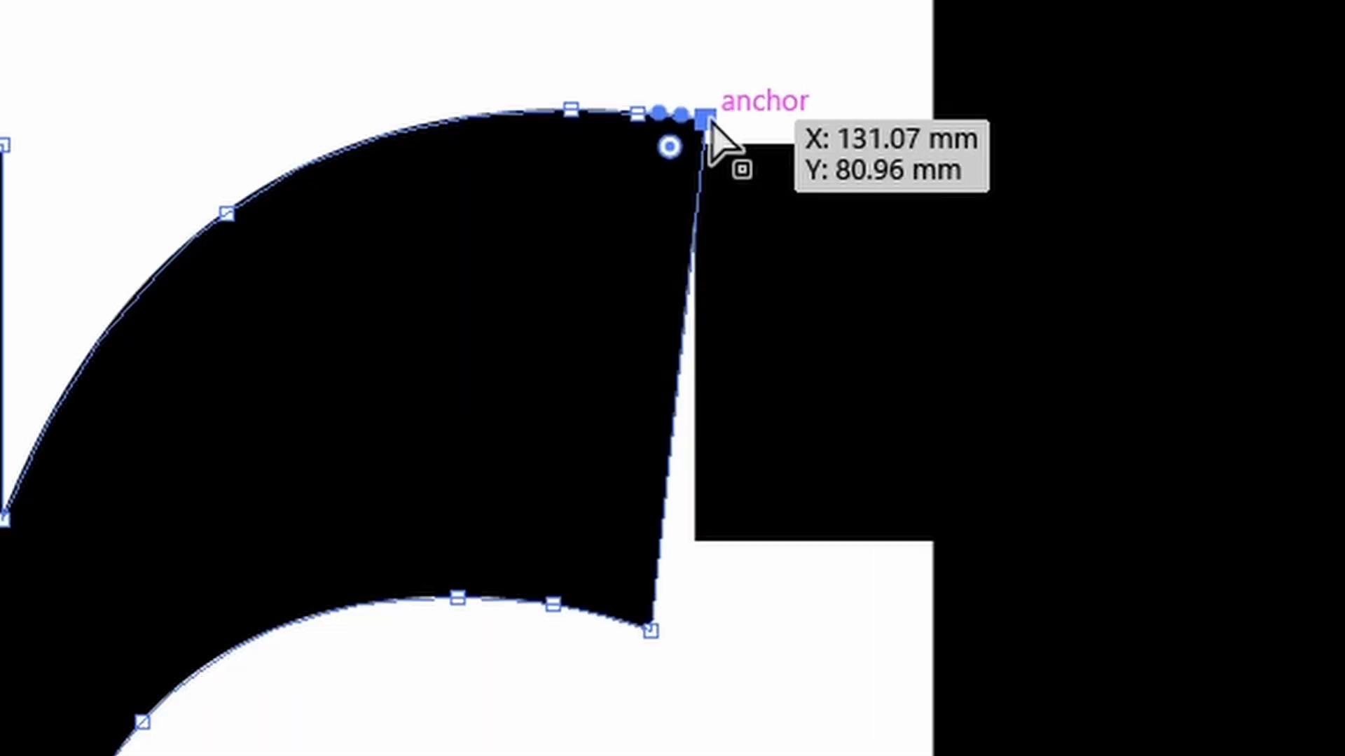
pyautogui.moveTo(706, 121); pyautogui.dragTo(694, 144)
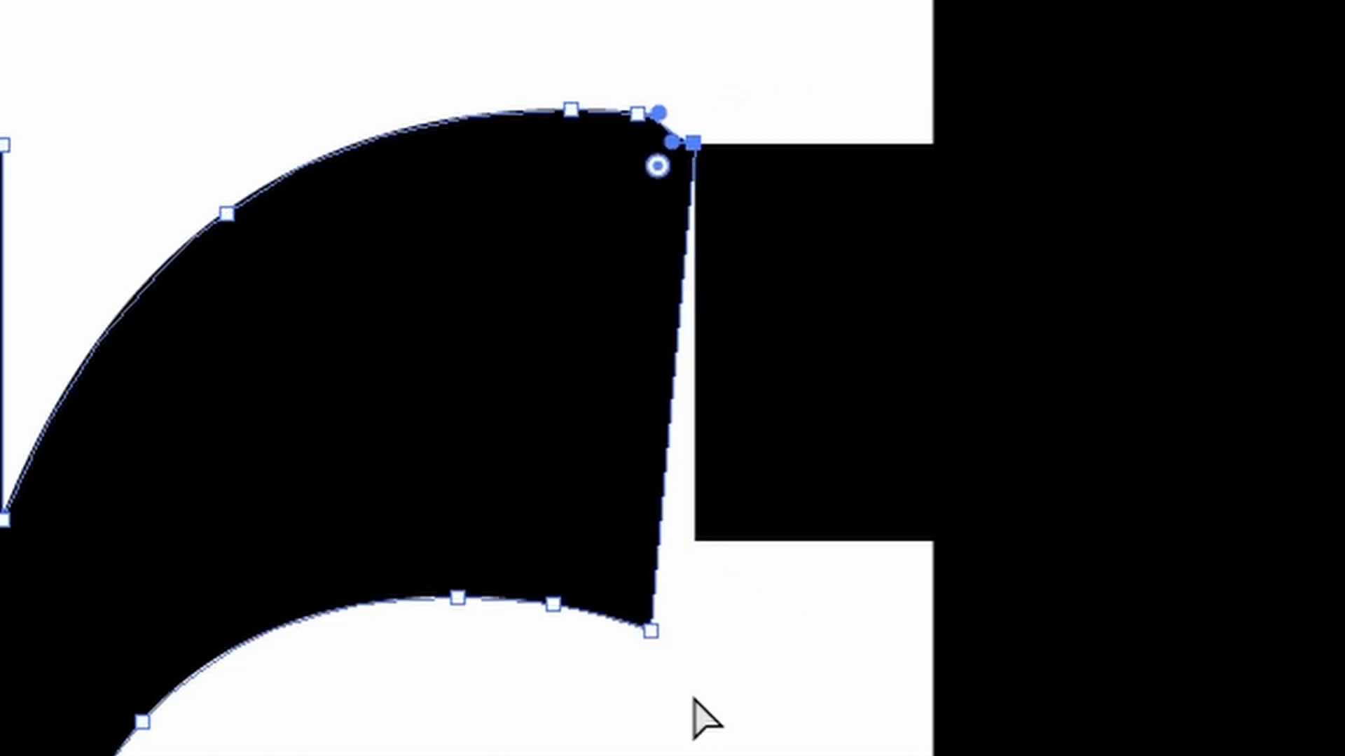
pyautogui.moveTo(716, 686); pyautogui.dragTo(343, 553)
pyautogui.click(666, 679)
pyautogui.click(649, 630)
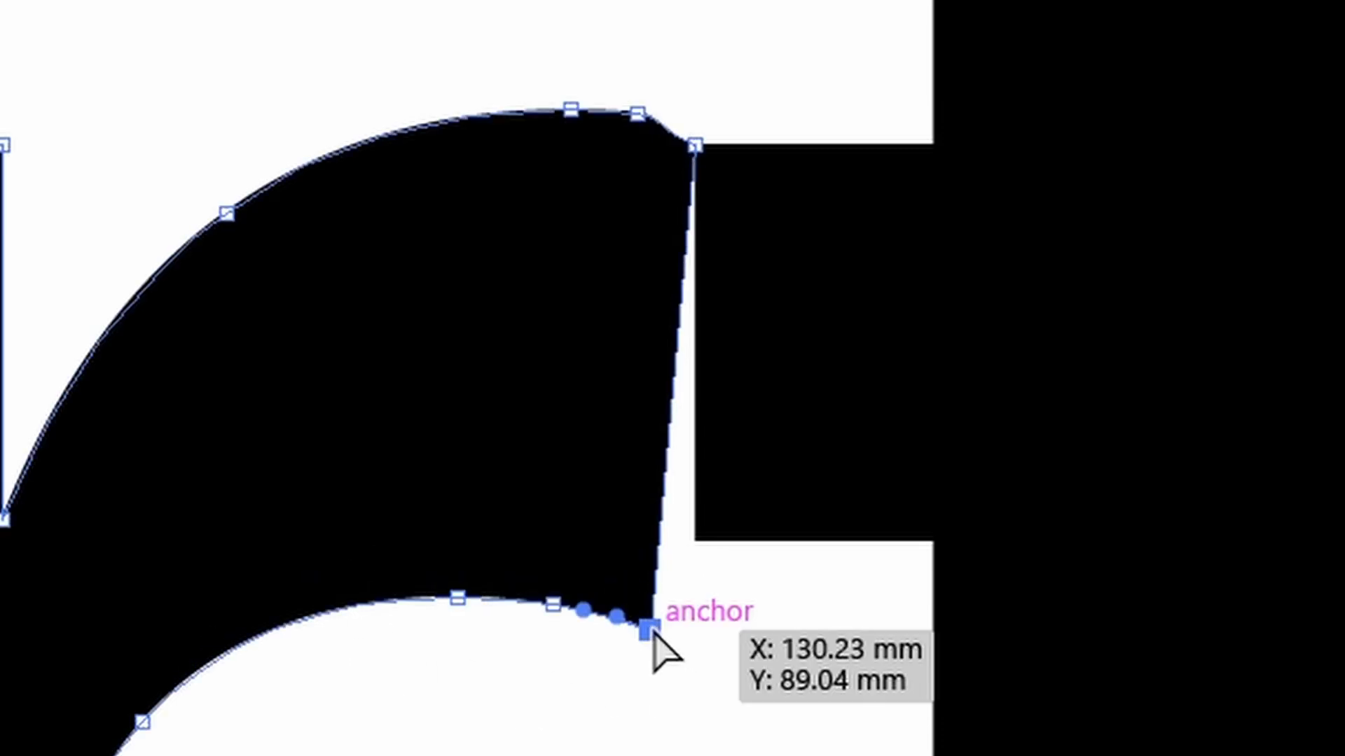
pyautogui.moveTo(651, 632); pyautogui.dragTo(681, 503)
pyautogui.press('v')
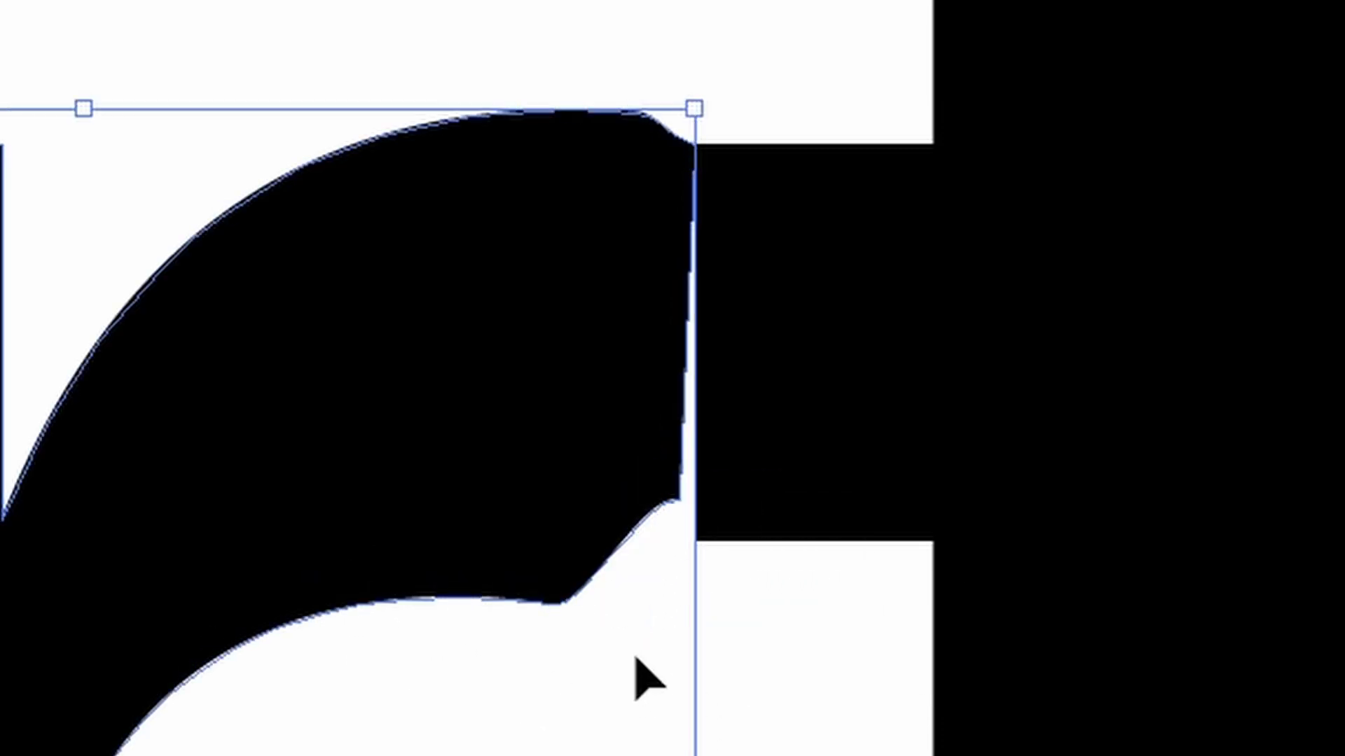
pyautogui.hotkey('ctrl', 'z')
# Step: Select the three lower anchors at the end of the r's arm and move them to the t crossbar's lower corner
pyautogui.moveTo(699, 660); pyautogui.dragTo(426, 564)
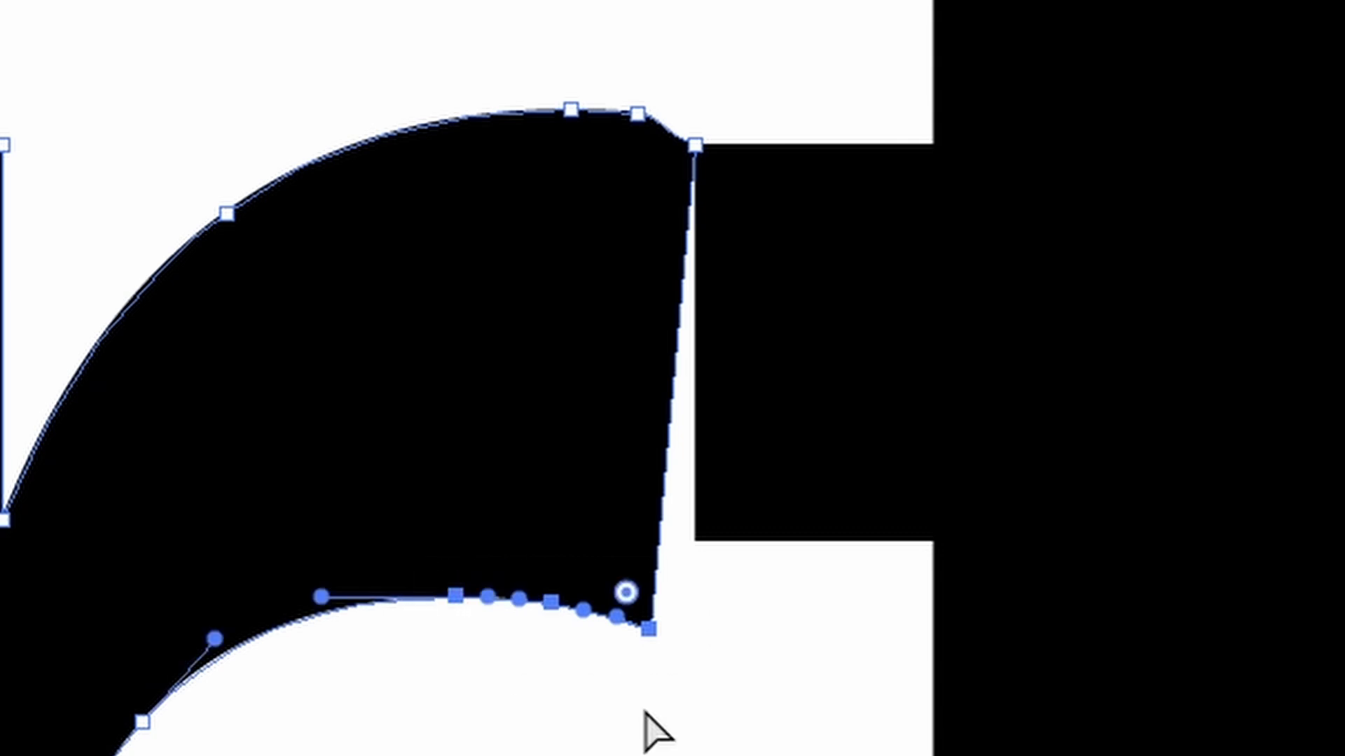
pyautogui.moveTo(649, 630); pyautogui.dragTo(696, 538)
pyautogui.moveTo(696, 538); pyautogui.dragTo(696, 538)
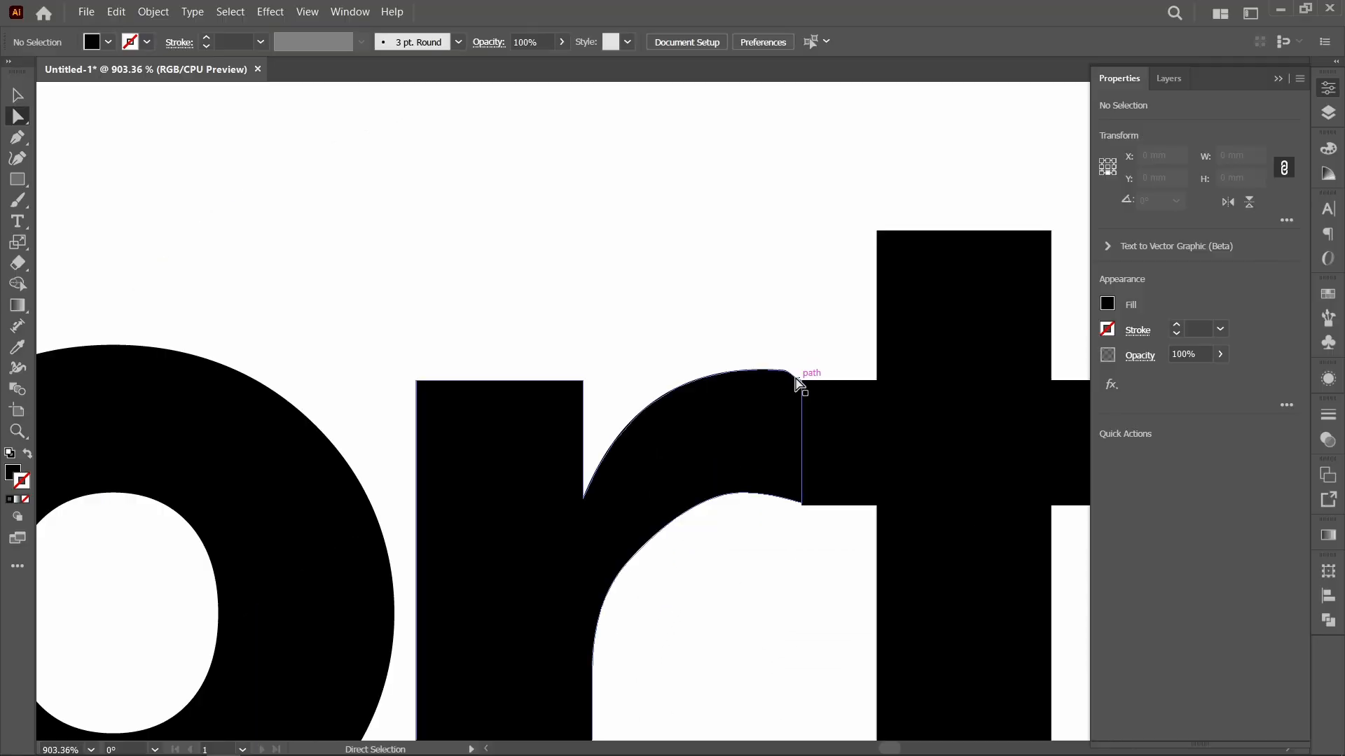
pyautogui.click(801, 508)
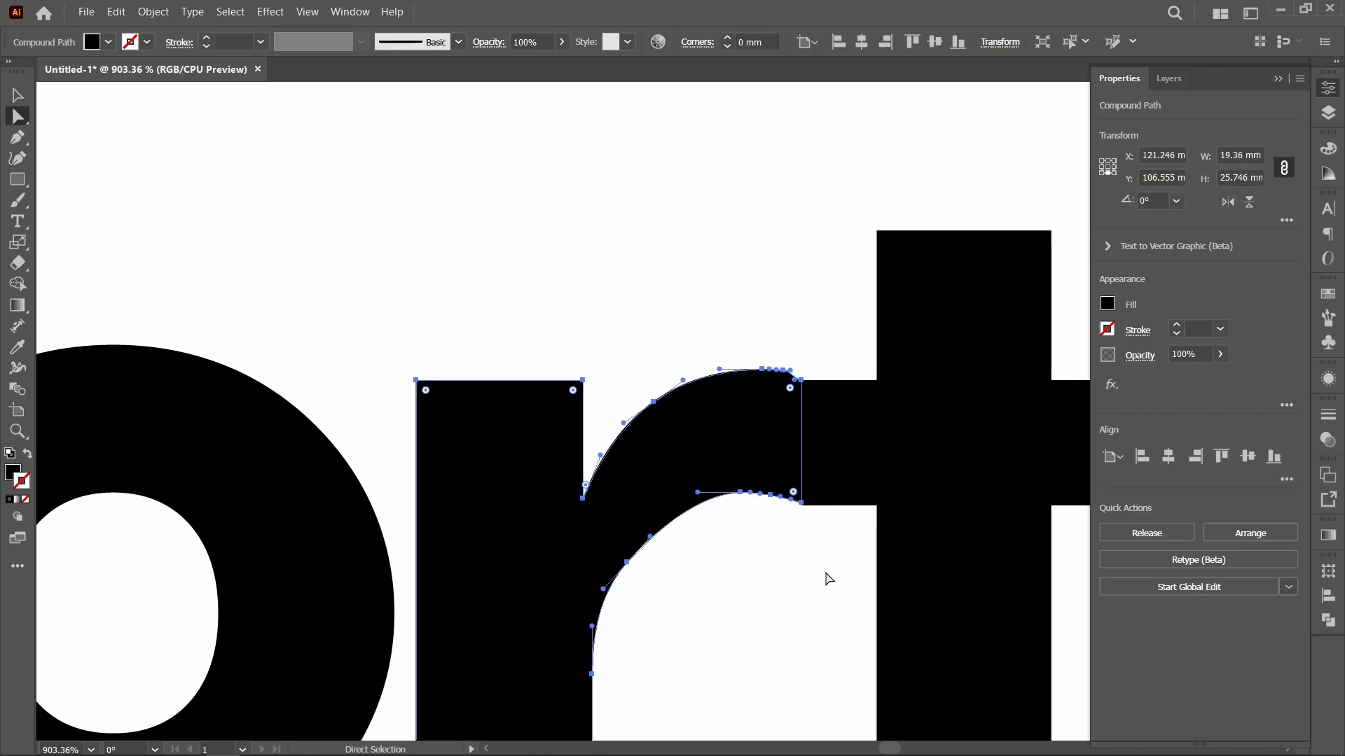
# Step: Lower the end anchor under the r's arm to sit exactly on the t crossbar's lower corner
pyautogui.press('z')
pyautogui.moveTo(729, 432); pyautogui.dragTo(856, 582)
pyautogui.press('a')
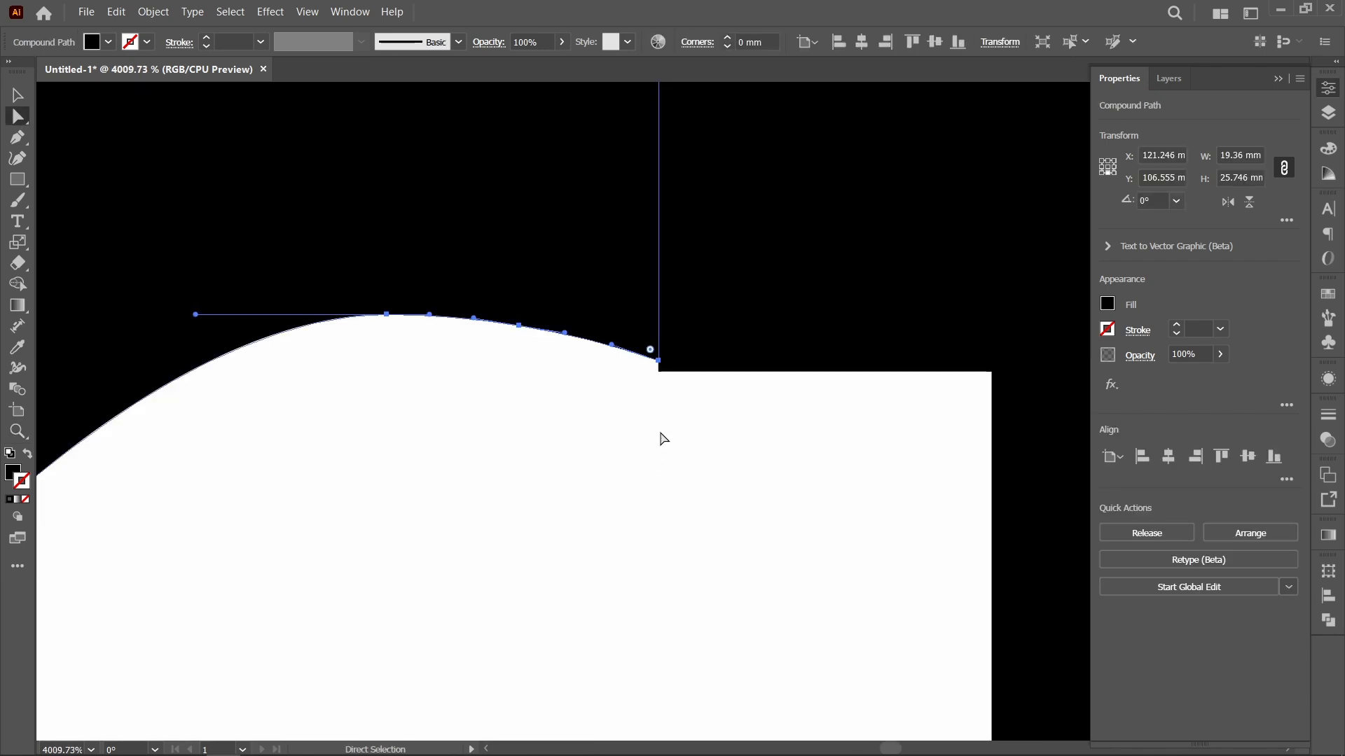
pyautogui.moveTo(660, 361); pyautogui.dragTo(659, 372)
pyautogui.click(715, 454)
pyautogui.moveTo(690, 168); pyautogui.dragTo(717, 538)
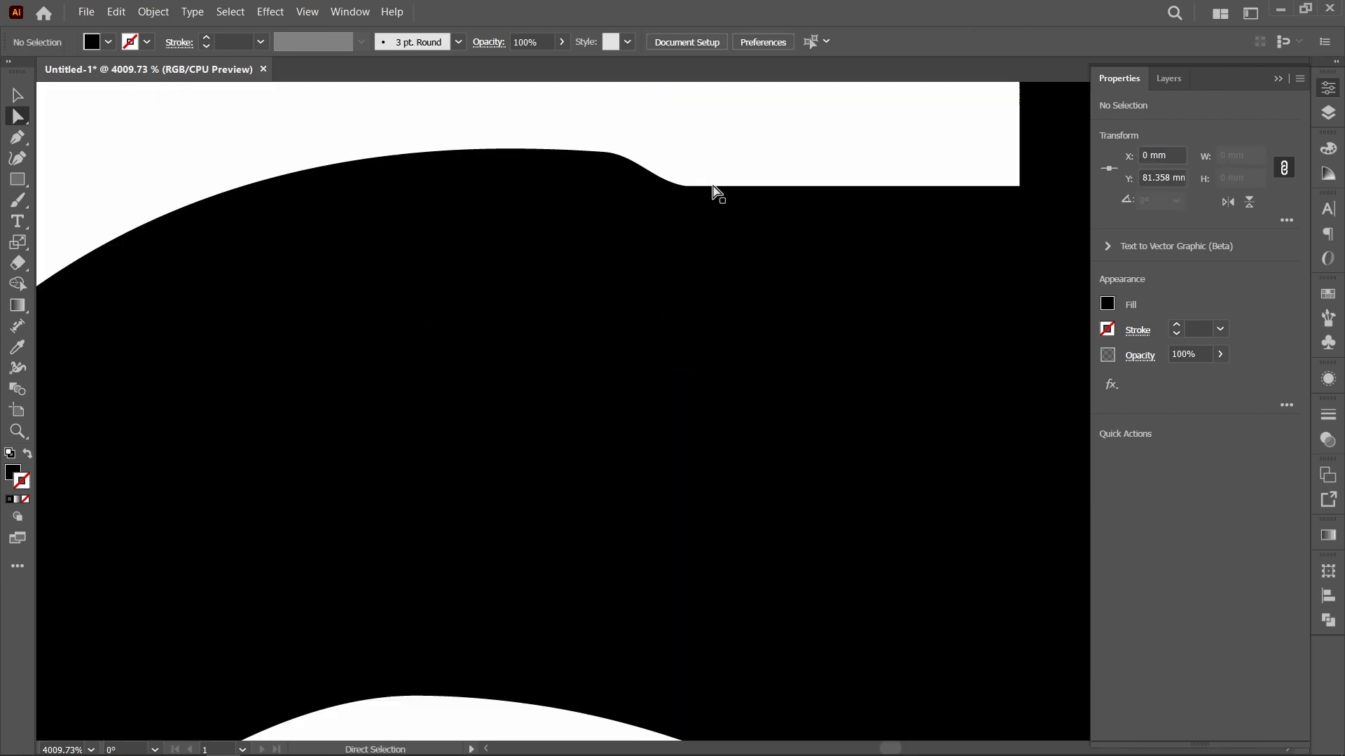
# Step: Smooth the upper curve of the r's arm where it meets the t's crossbar with the Smooth tool
pyautogui.click(607, 147)
pyautogui.hotkey('ctrl', '-')
pyautogui.hotkey('ctrl', '-')
pyautogui.hotkey('ctrl', '-')
pyautogui.hotkey('ctrl', '-')
pyautogui.hotkey('ctrl', '-')
pyautogui.hotkey('ctrl', '-')
pyautogui.hotkey('ctrl', '-')
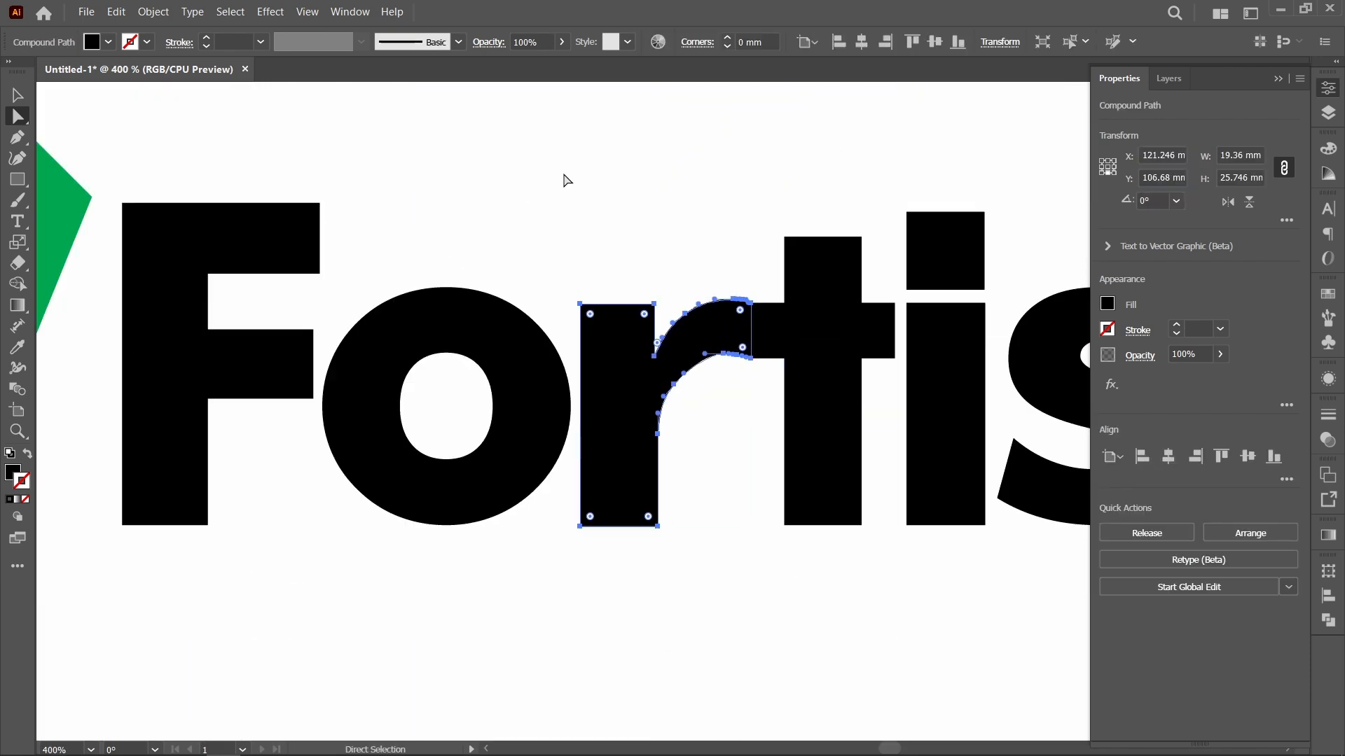
pyautogui.click(644, 231)
pyautogui.press('v')
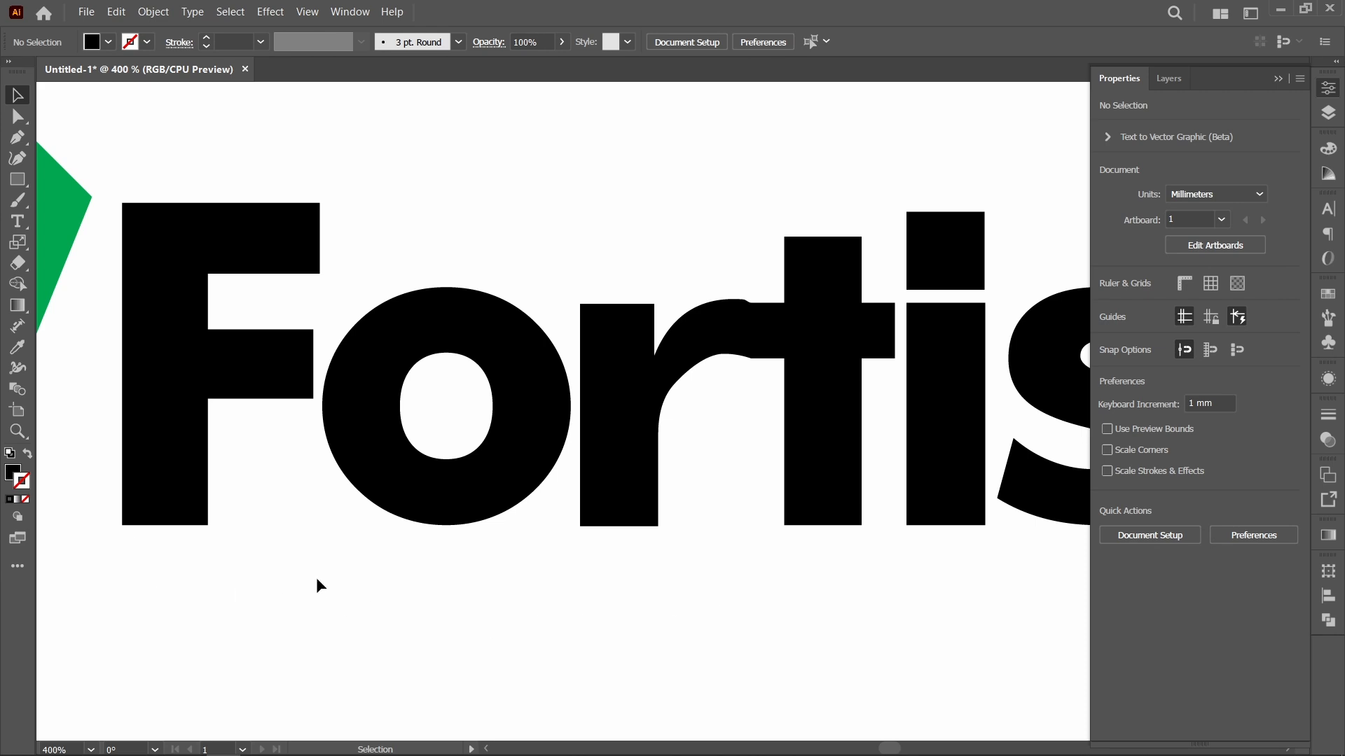
pyautogui.press('n')
pyautogui.rightClick(14, 196)
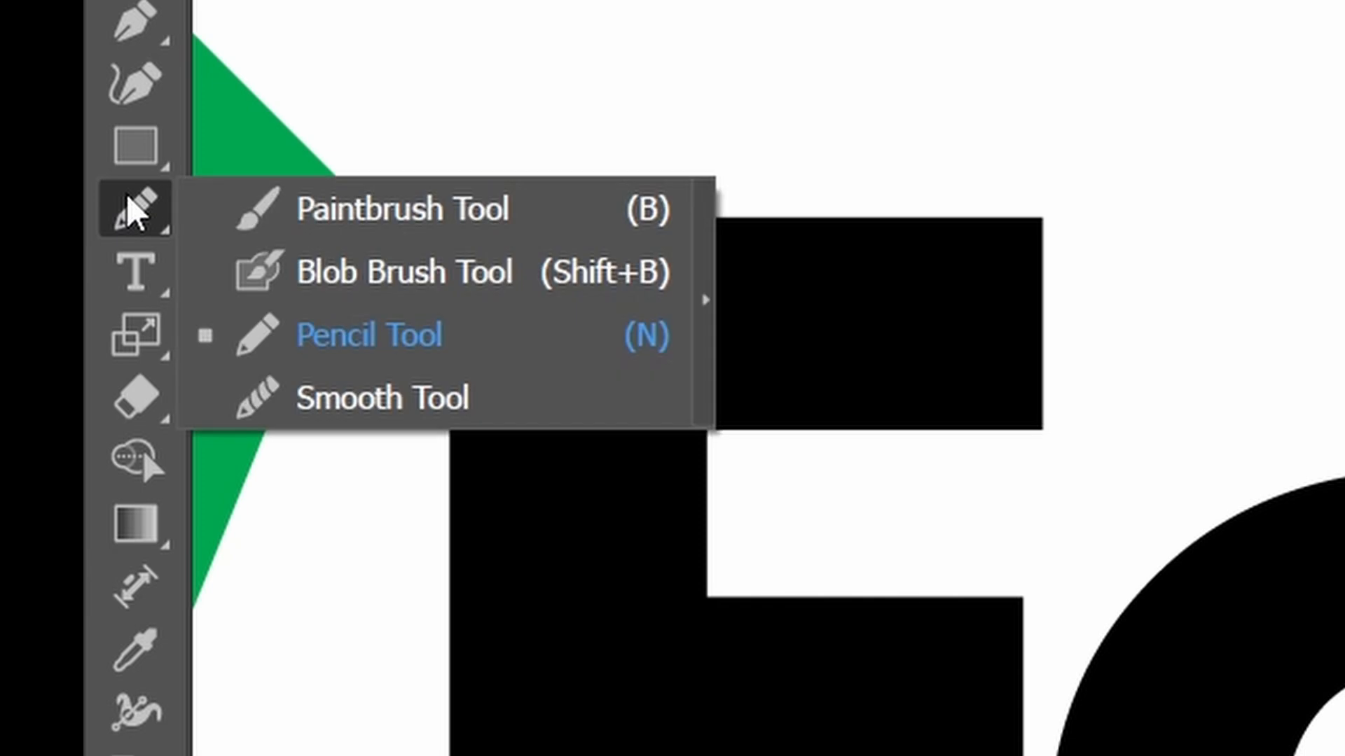
pyautogui.click(343, 400)
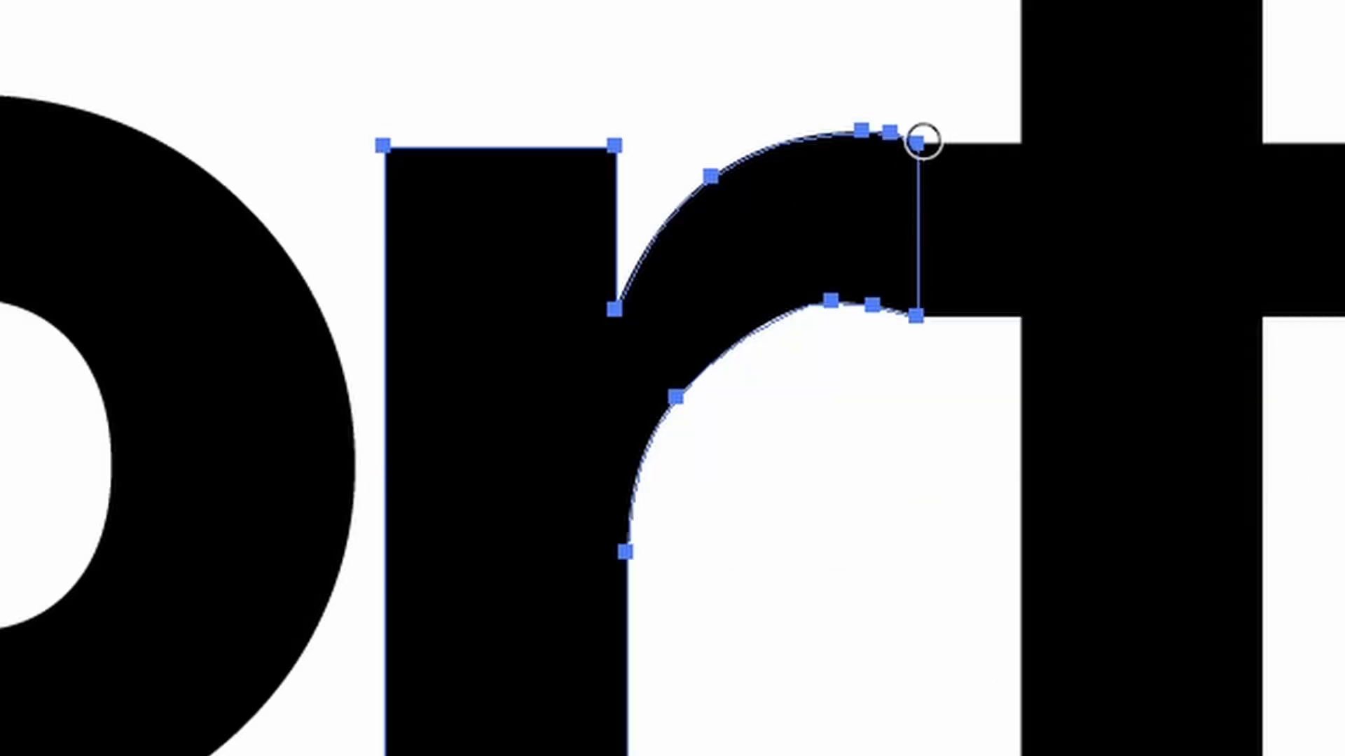
pyautogui.moveTo(922, 138)
pyautogui.mouseDown()
pyautogui.moveTo(842, 131)
pyautogui.moveTo(721, 145)
pyautogui.mouseUp()
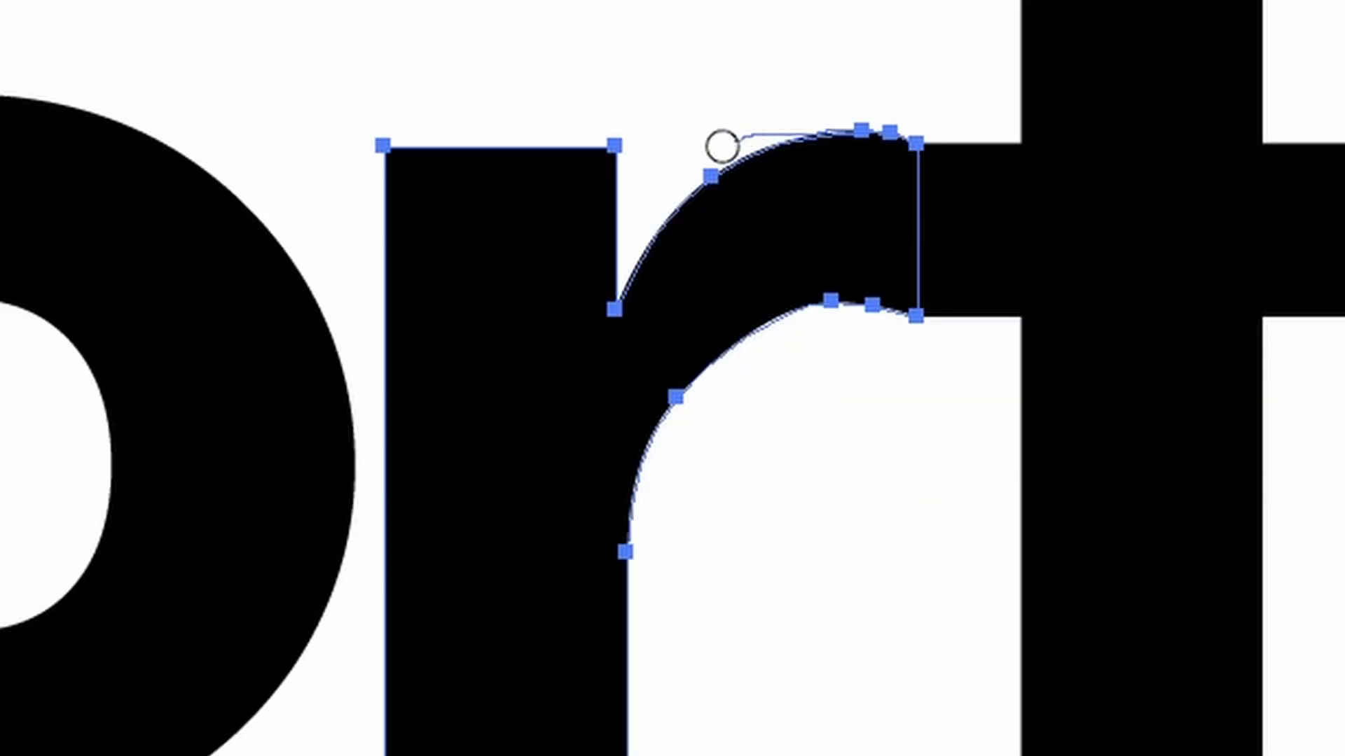
pyautogui.moveTo(948, 140); pyautogui.dragTo(708, 158)
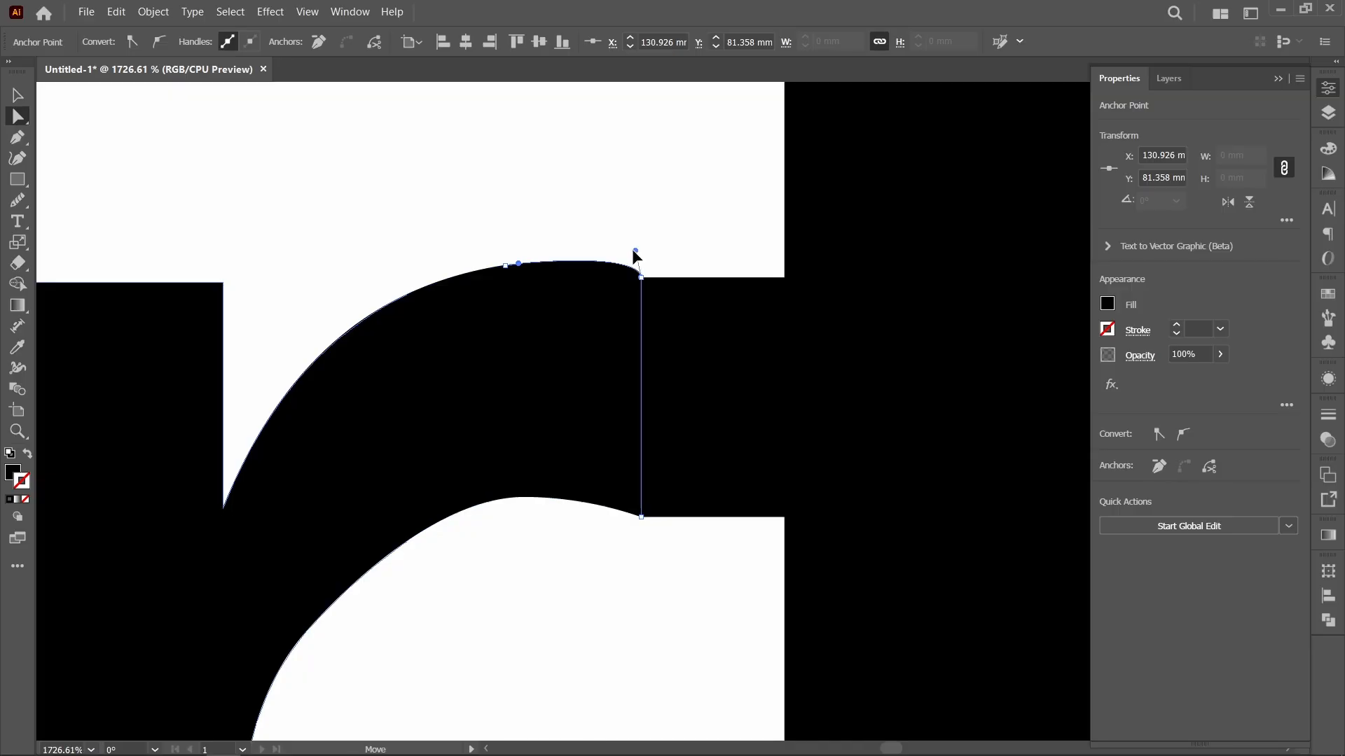
# Step: Adjust the curve handle of the r arm's upper end anchor so the arc flows more gently into the t's crossbar
pyautogui.moveTo(635, 255); pyautogui.dragTo(592, 264)
pyautogui.click(667, 583)
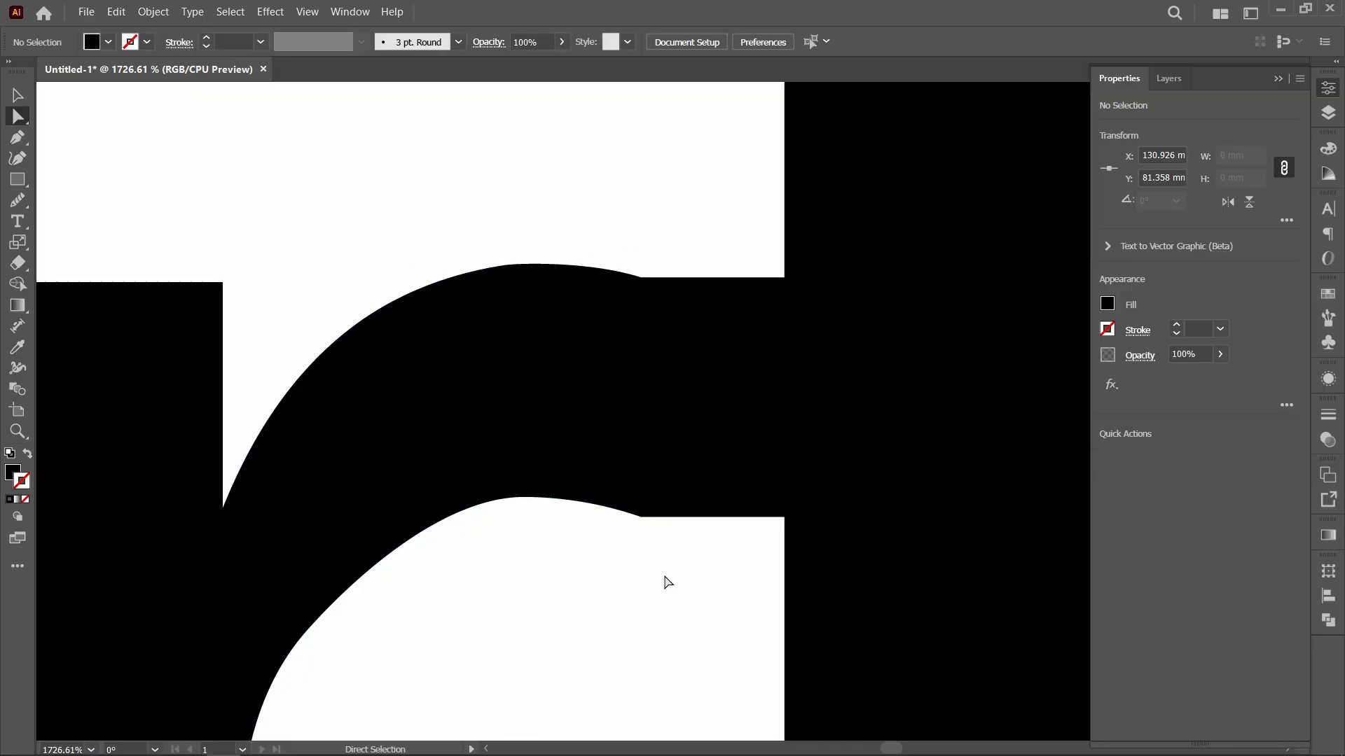
pyautogui.click(639, 289)
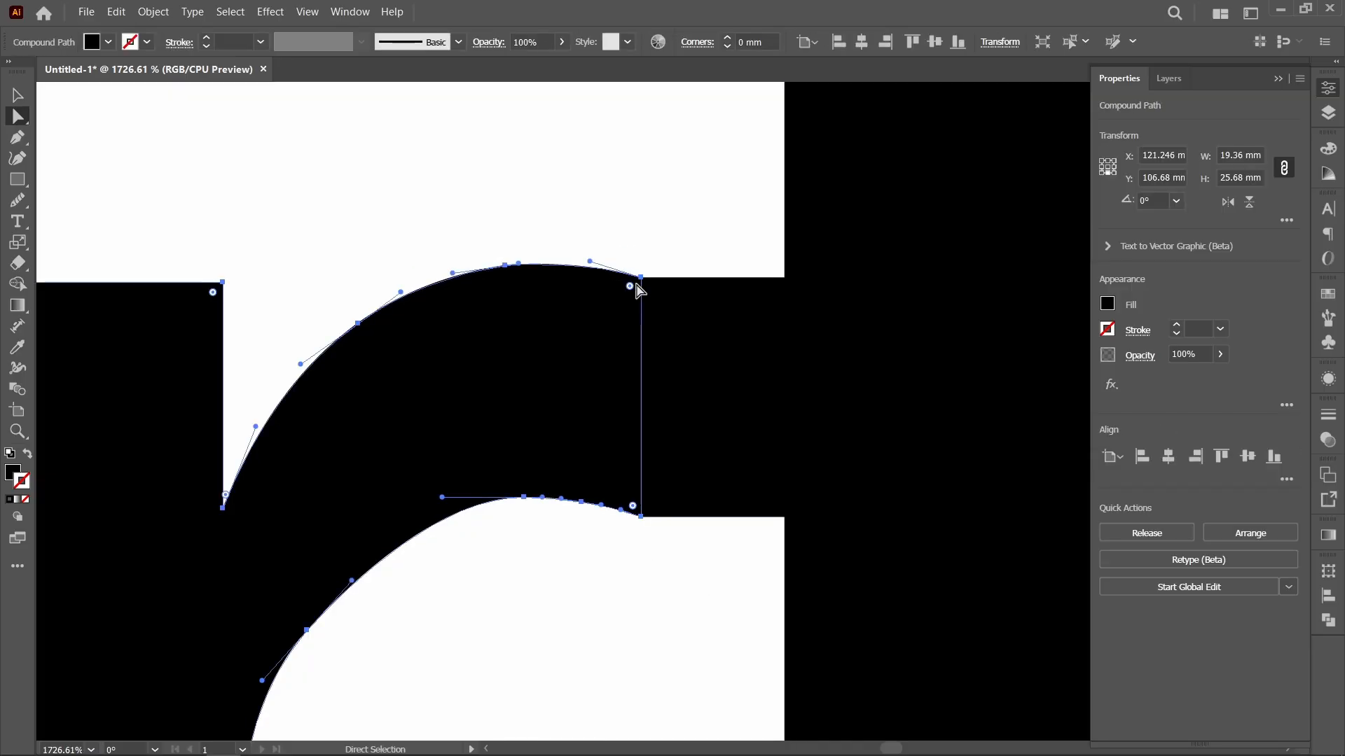
pyautogui.moveTo(591, 261); pyautogui.dragTo(584, 263)
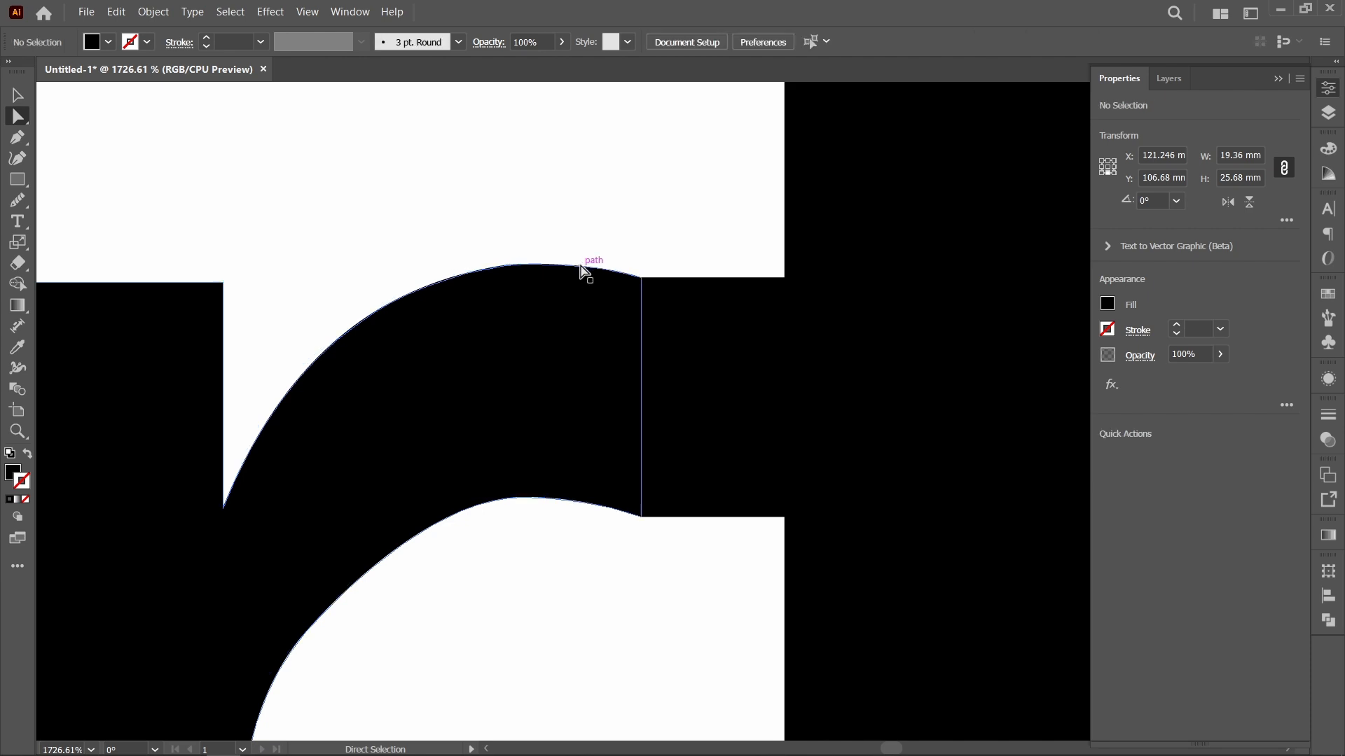
pyautogui.click(643, 280)
pyautogui.click(620, 287)
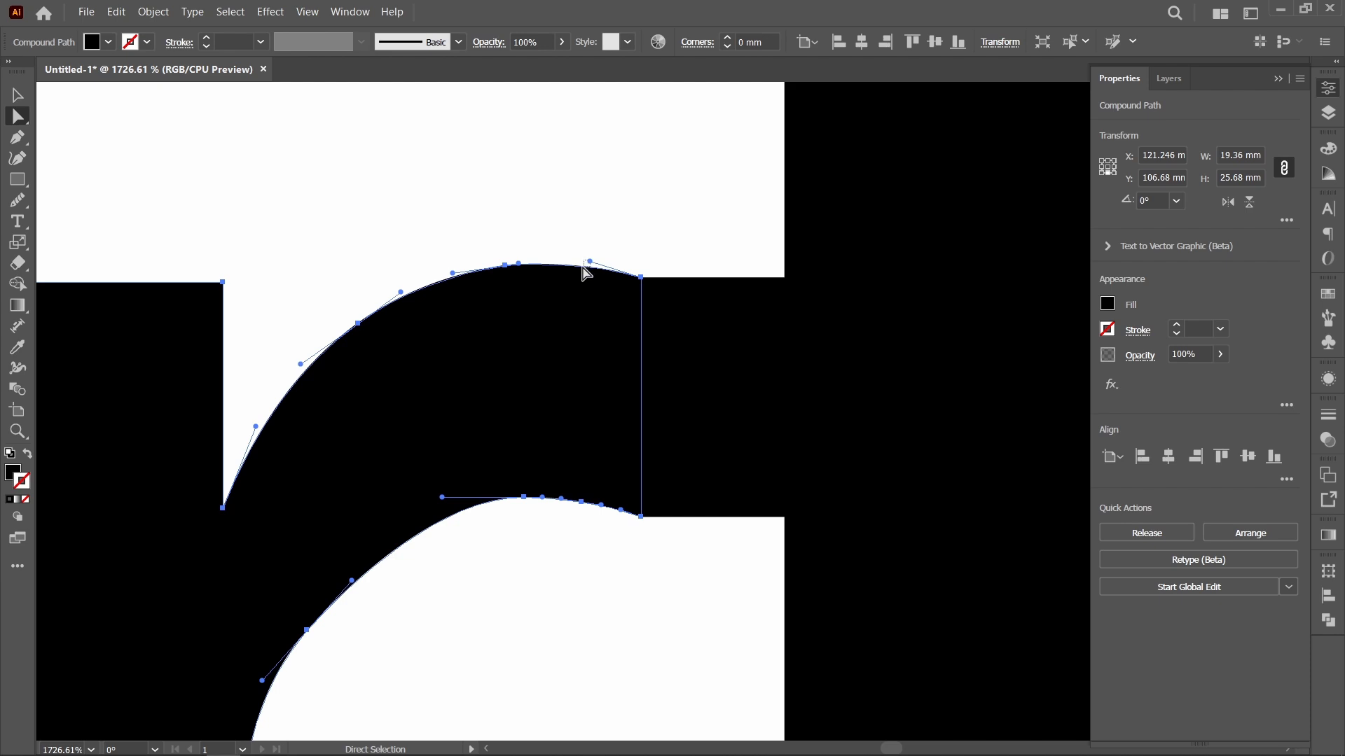
pyautogui.moveTo(582, 267); pyautogui.dragTo(585, 264)
pyautogui.hotkey('ctrl', 'z')
# Step: Smooth both the upper and lower edges of the r's arm with the Smooth tool
pyautogui.click(13, 200)
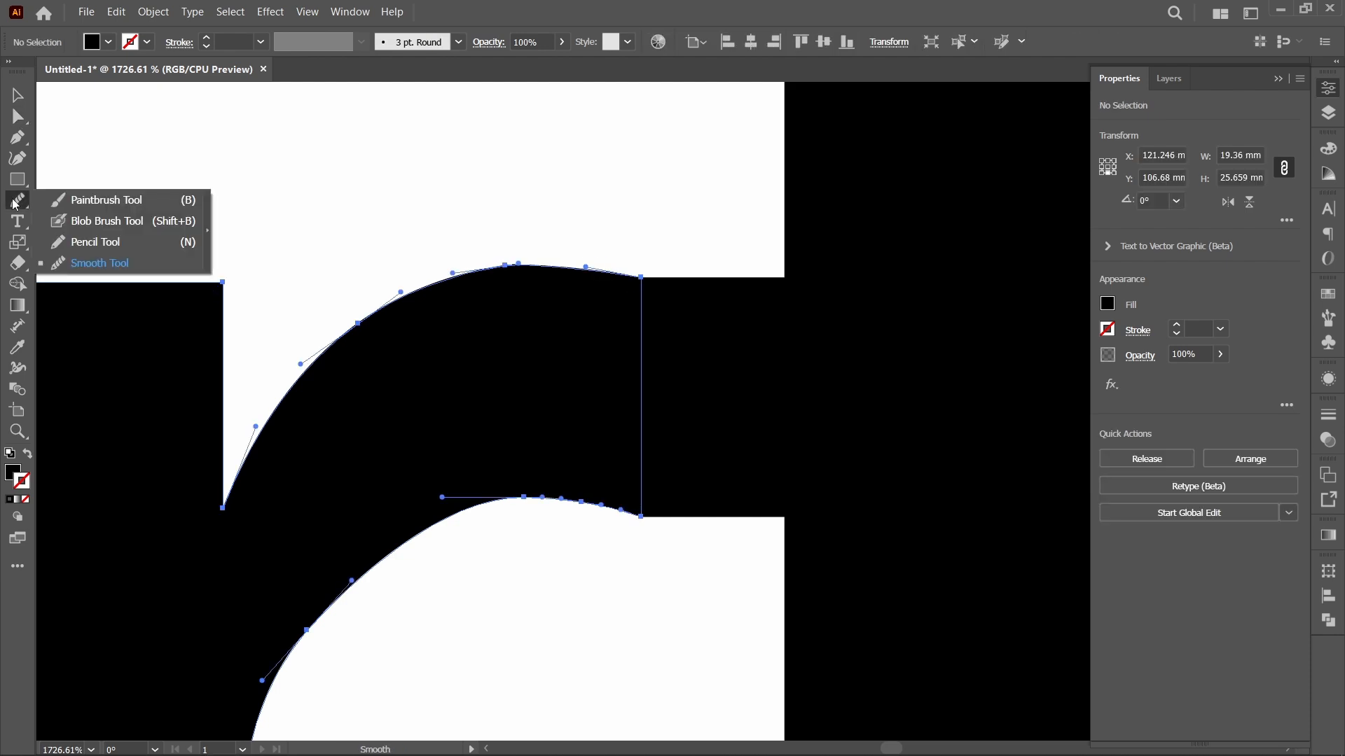
pyautogui.click(106, 265)
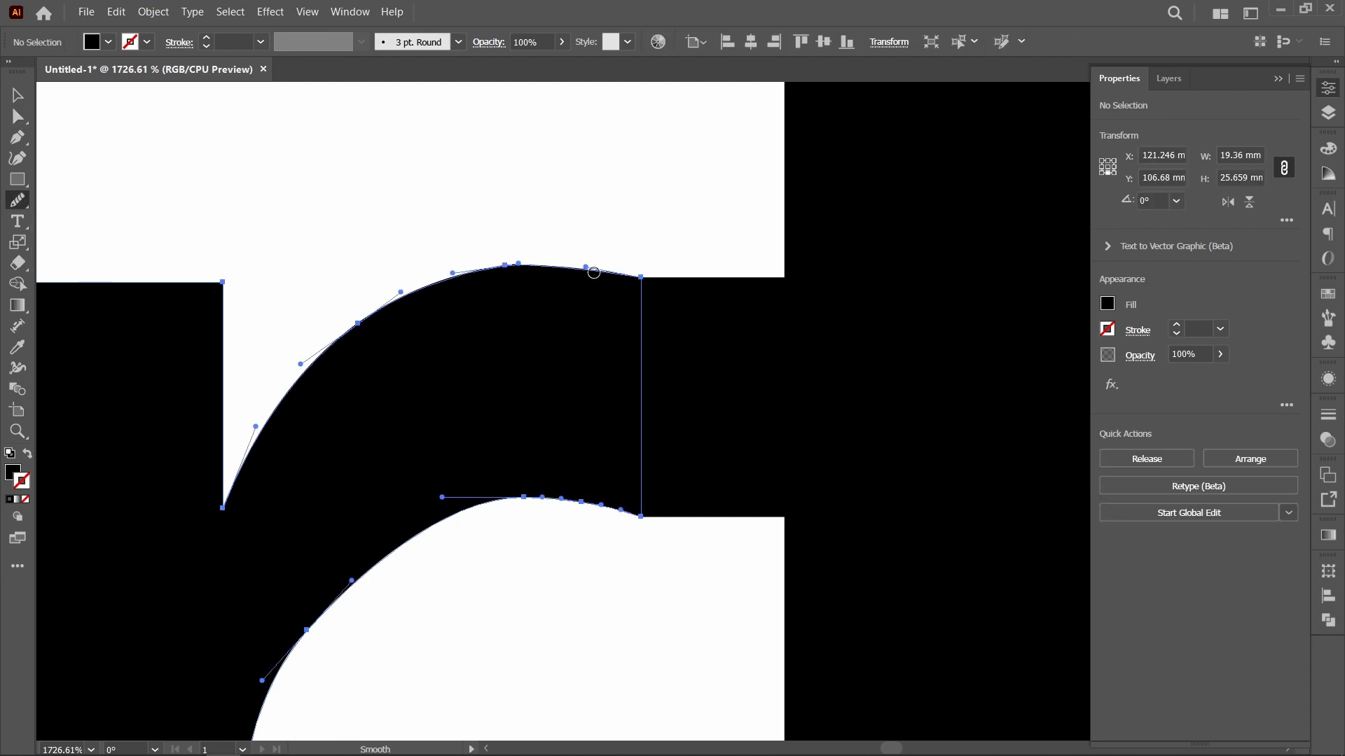
pyautogui.moveTo(594, 273)
pyautogui.mouseDown()
pyautogui.moveTo(459, 278)
pyautogui.moveTo(371, 332)
pyautogui.mouseUp()
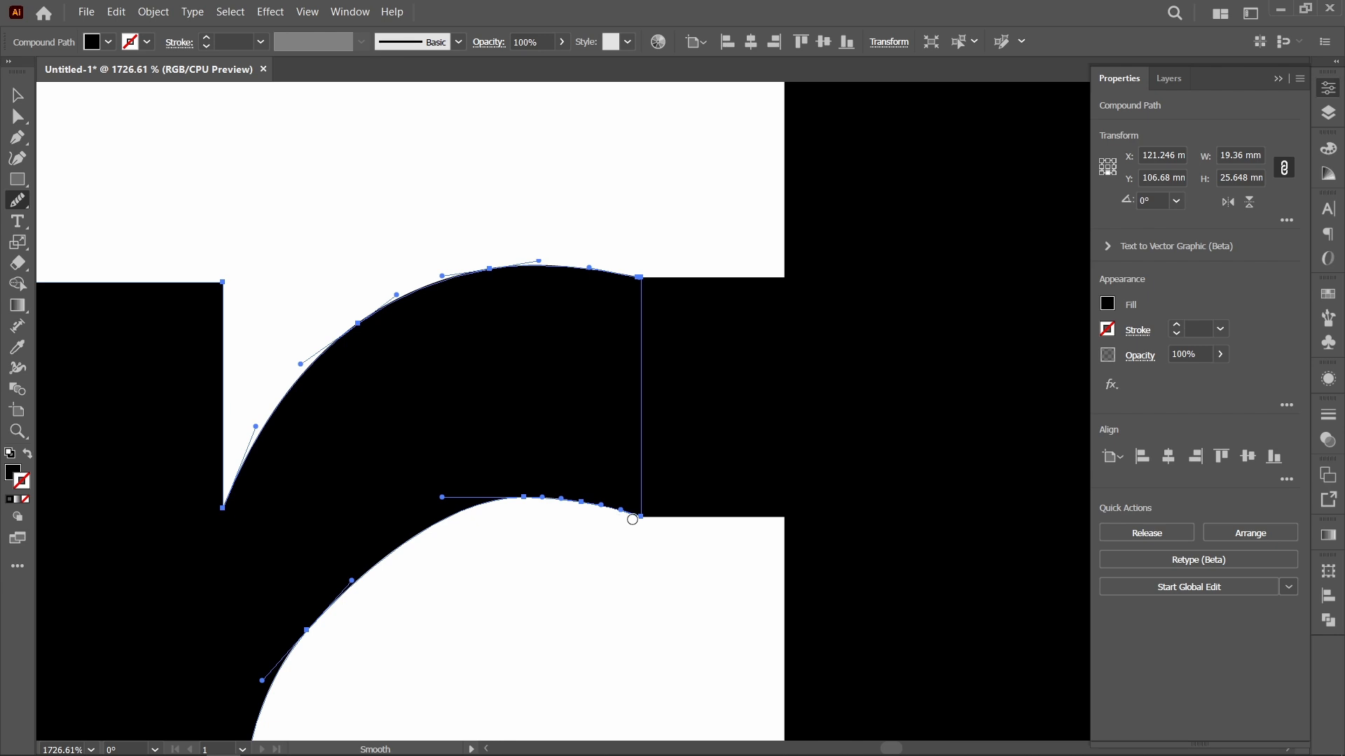
pyautogui.moveTo(633, 520)
pyautogui.mouseDown()
pyautogui.moveTo(566, 494)
pyautogui.moveTo(421, 504)
pyautogui.mouseUp()
pyautogui.press('v')
pyautogui.click(712, 548)
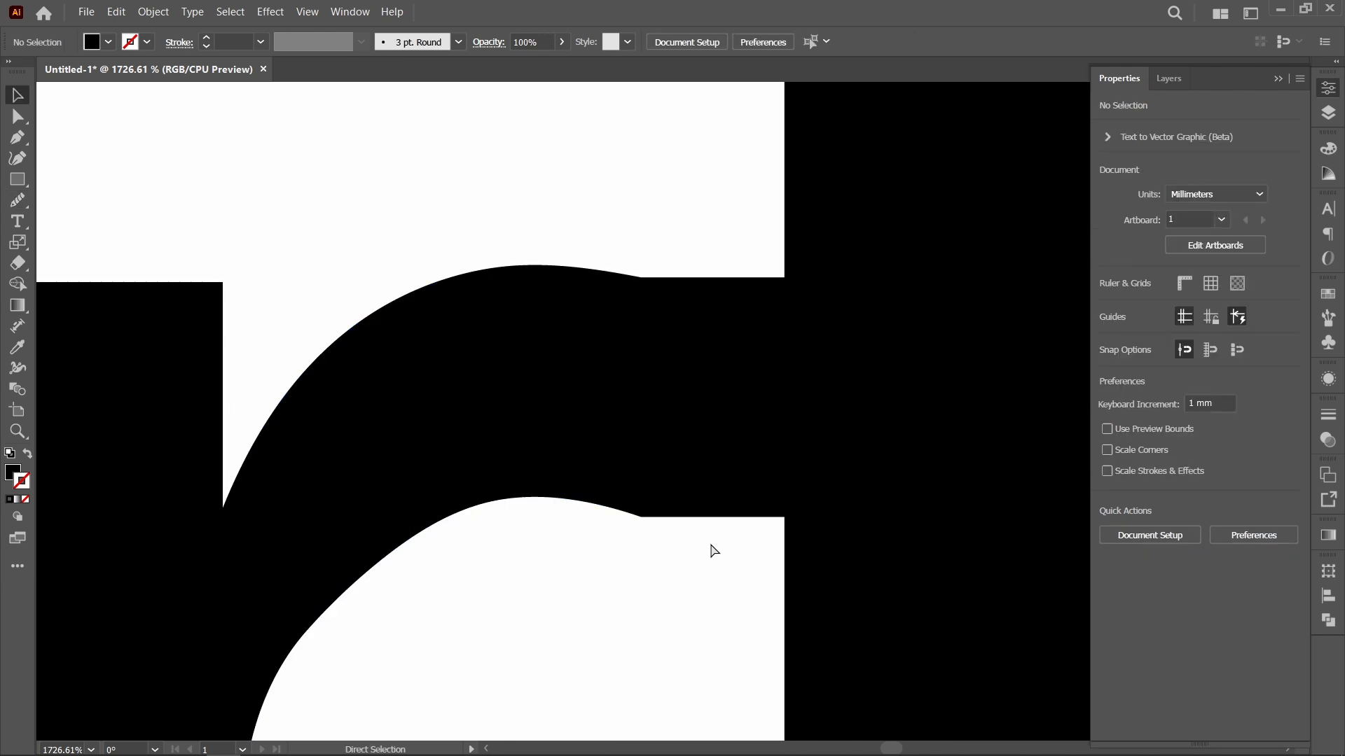
# Step: Unite the Fortis letters, test the merged group by moving it, and undo that move
pyautogui.hotkey('ctrl', '0')
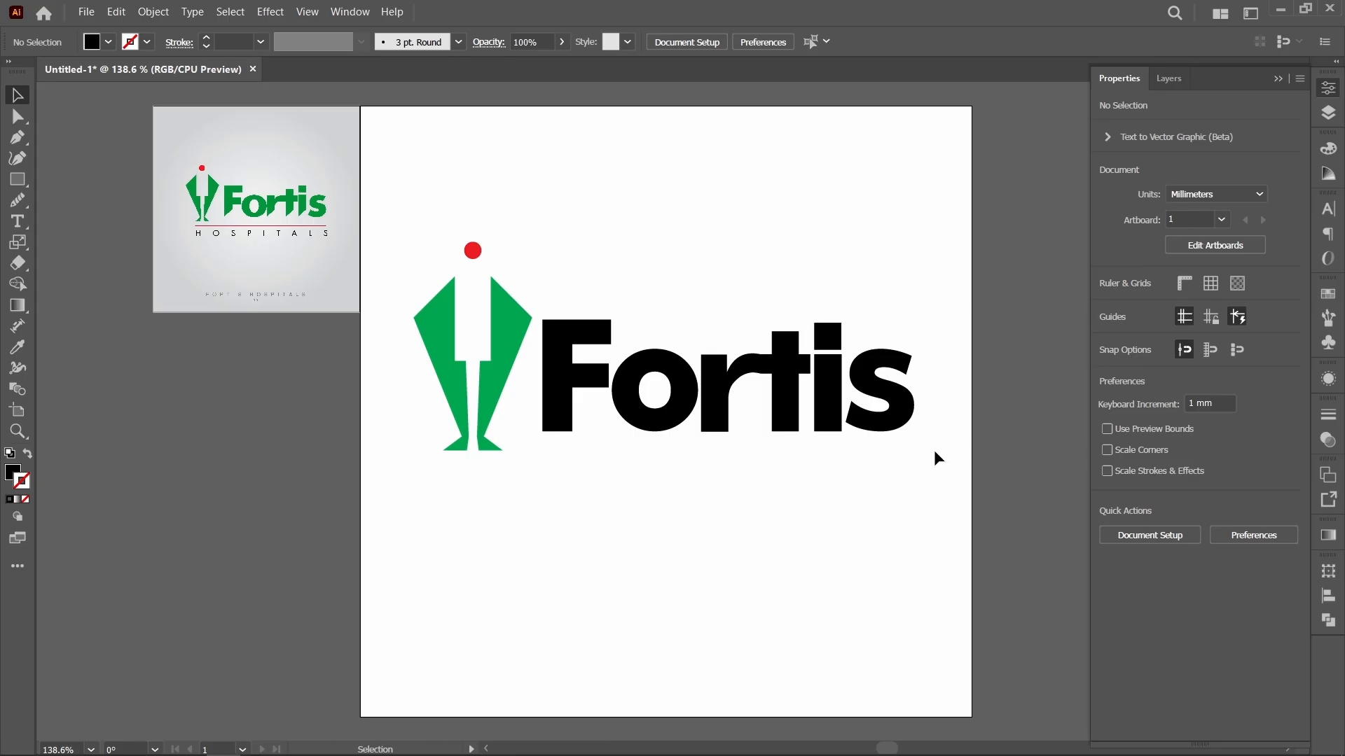
pyautogui.moveTo(938, 452); pyautogui.dragTo(522, 378)
pyautogui.click(1320, 619)
pyautogui.click(1124, 611)
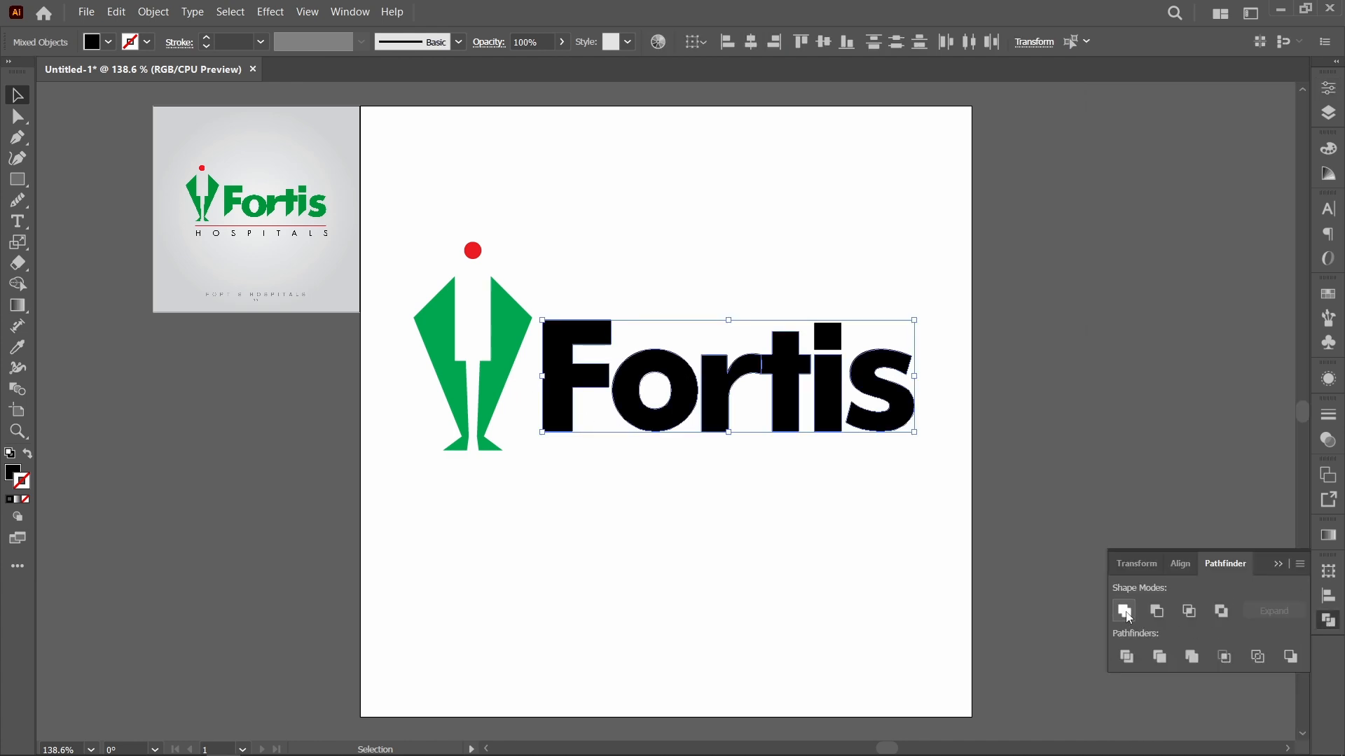
pyautogui.moveTo(716, 415); pyautogui.dragTo(741, 502)
pyautogui.hotkey('ctrl', 'z')
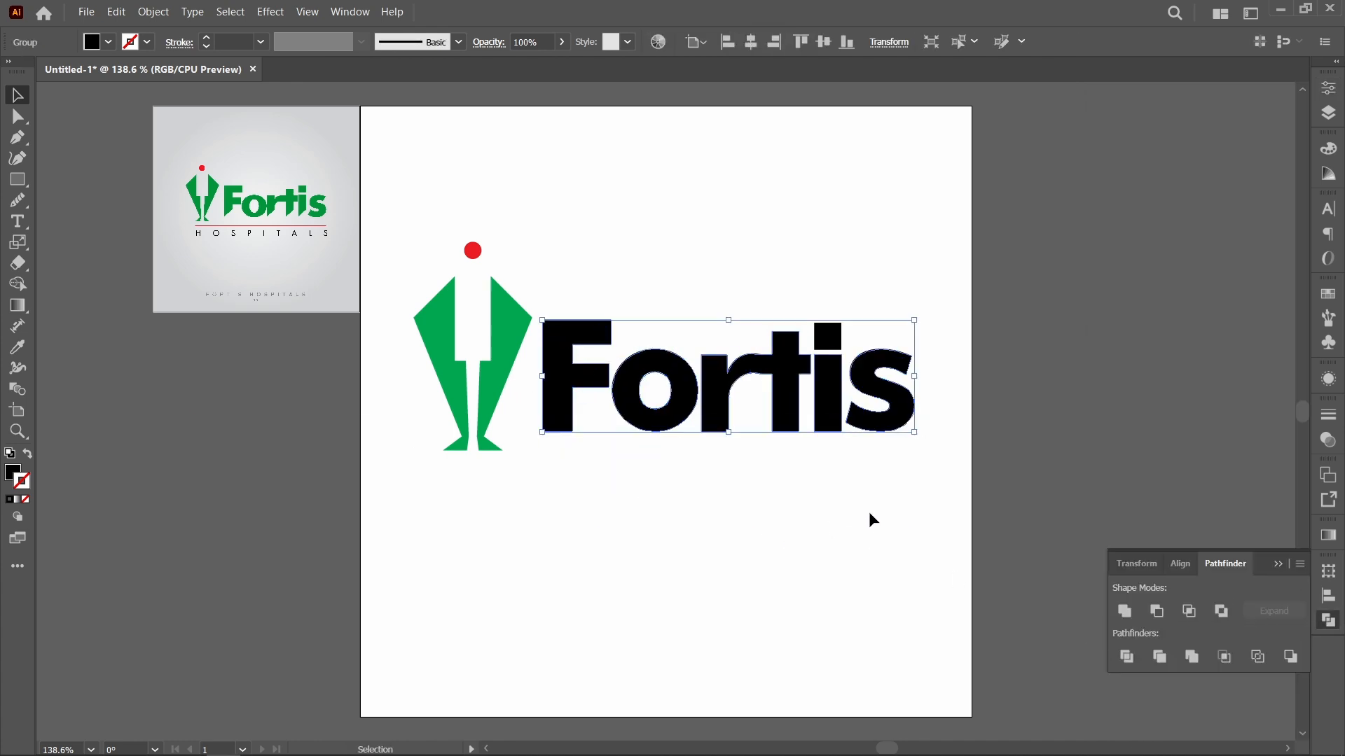
# Step: Unite the square dot of the i with the rest of the Fortis lettering
pyautogui.click(997, 487)
pyautogui.moveTo(942, 459); pyautogui.dragTo(734, 303)
pyautogui.click(1124, 611)
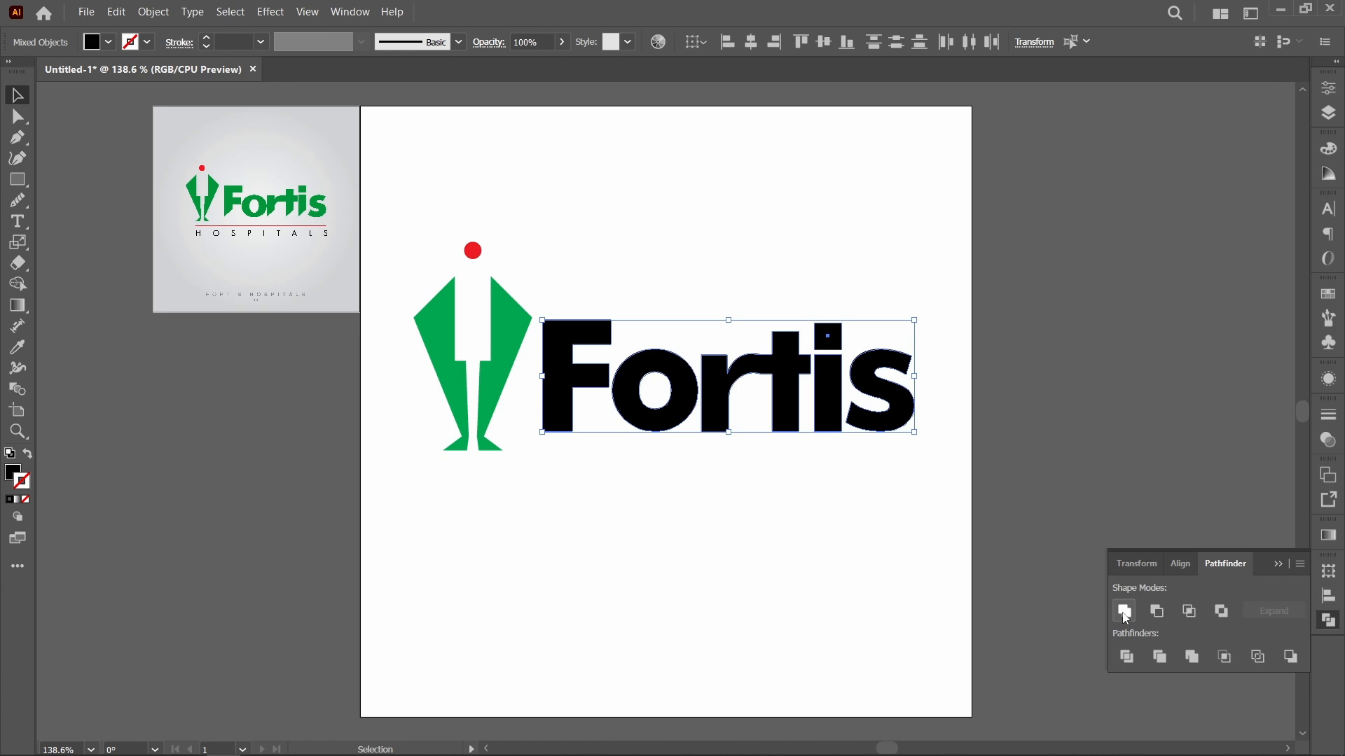
pyautogui.click(620, 482)
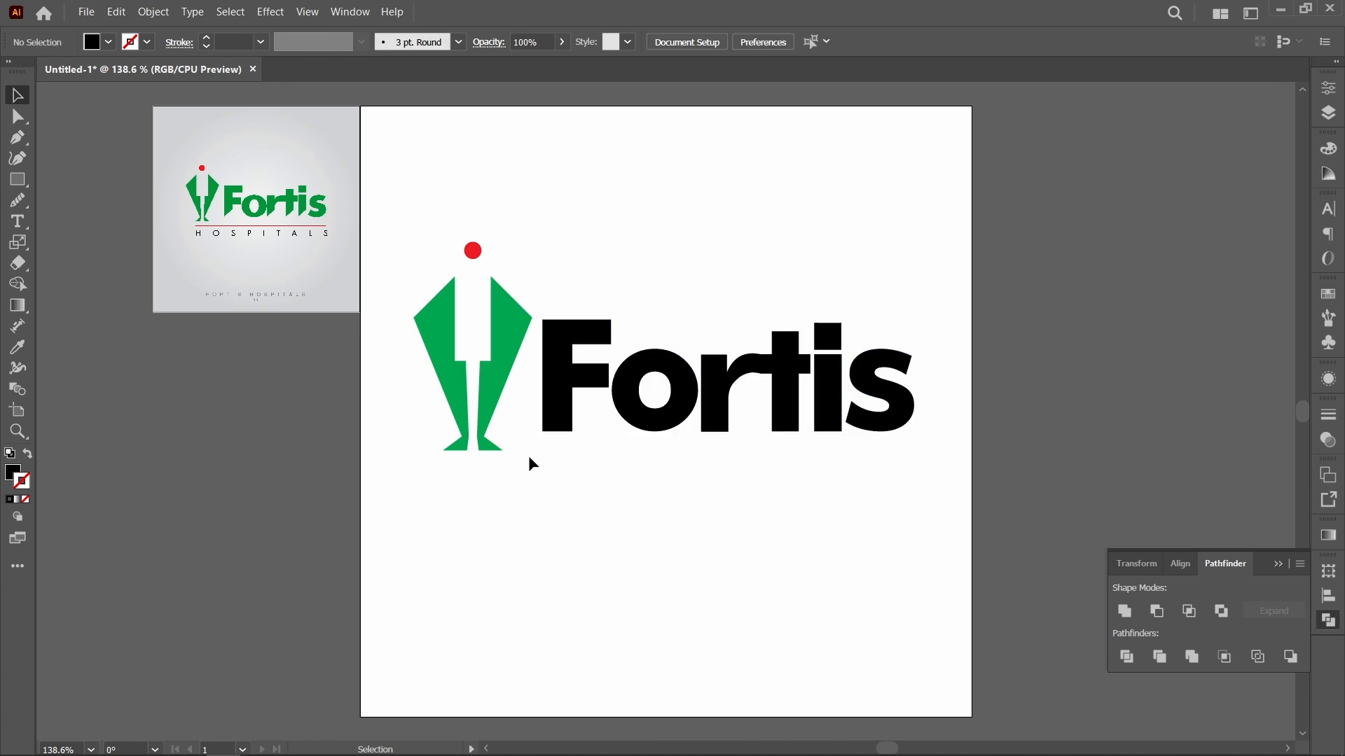
# Step: In Outline view, draw a diagonal line from the F stem's lower outer corner up to its inner edge with the Pen tool
pyautogui.press('p')
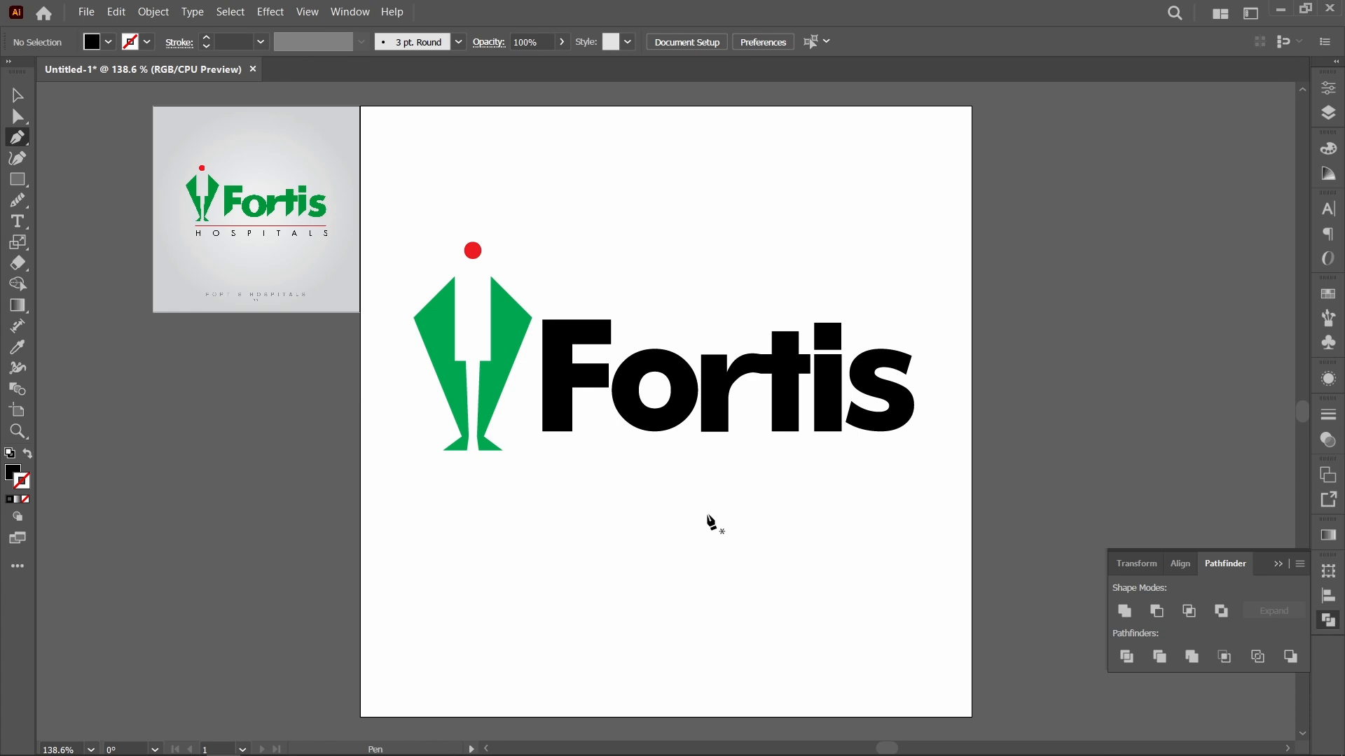
pyautogui.press('ctrl')
pyautogui.hotkey('ctrl', 'y')
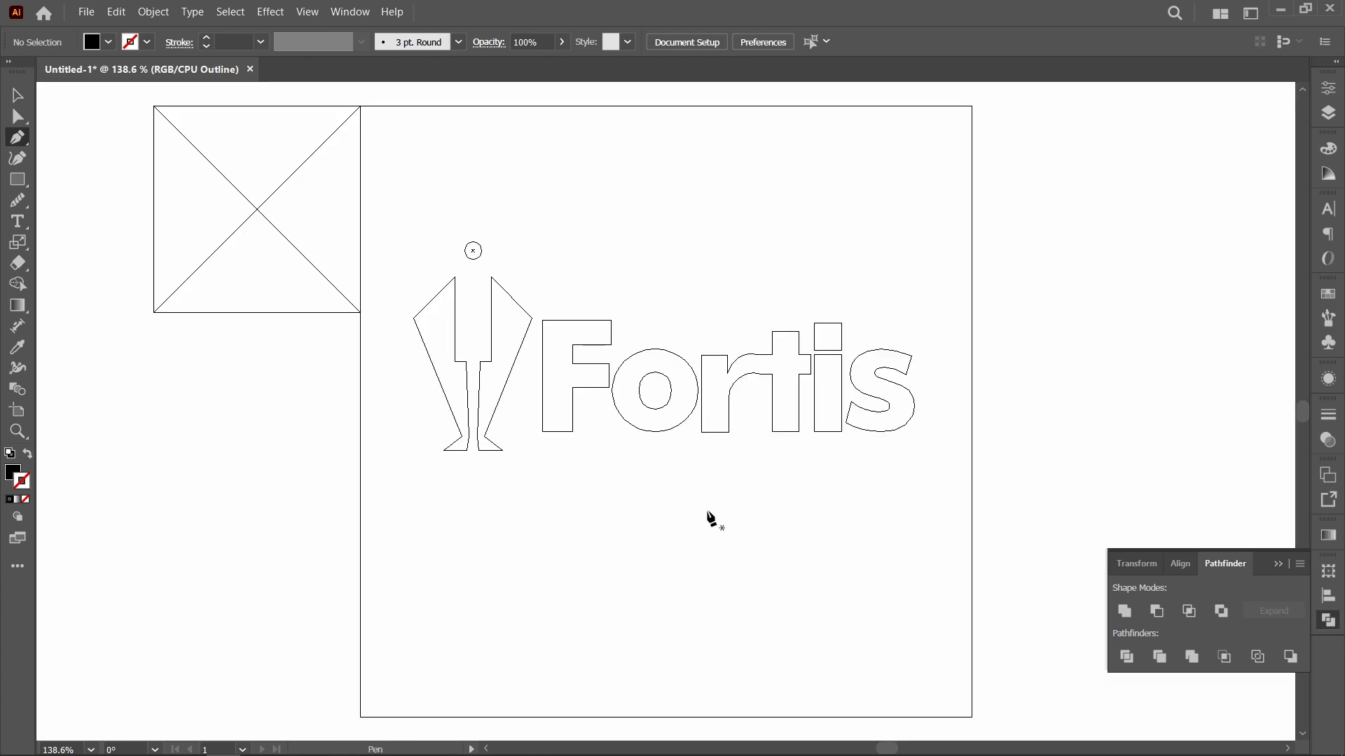
pyautogui.hotkey('ctrl', 'space')
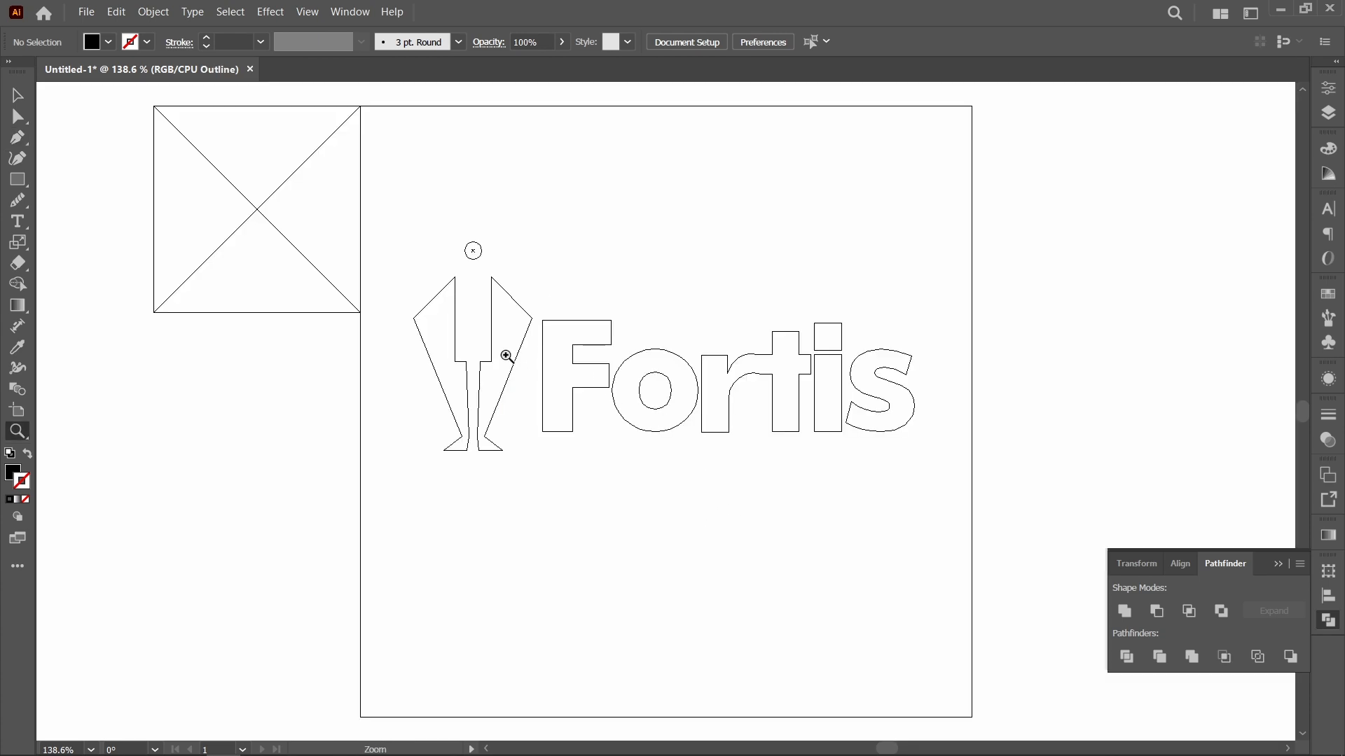
pyautogui.moveTo(499, 347); pyautogui.dragTo(988, 552)
pyautogui.click(149, 371)
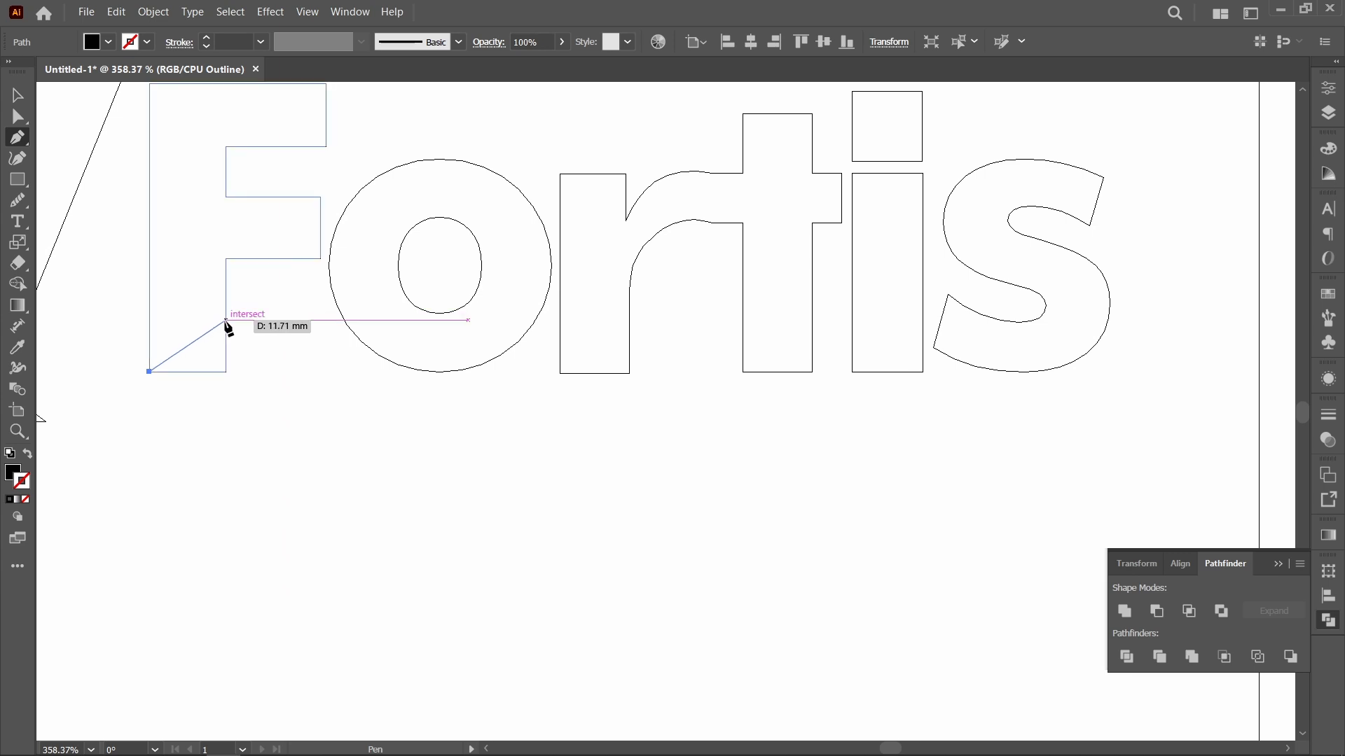
pyautogui.click(224, 320)
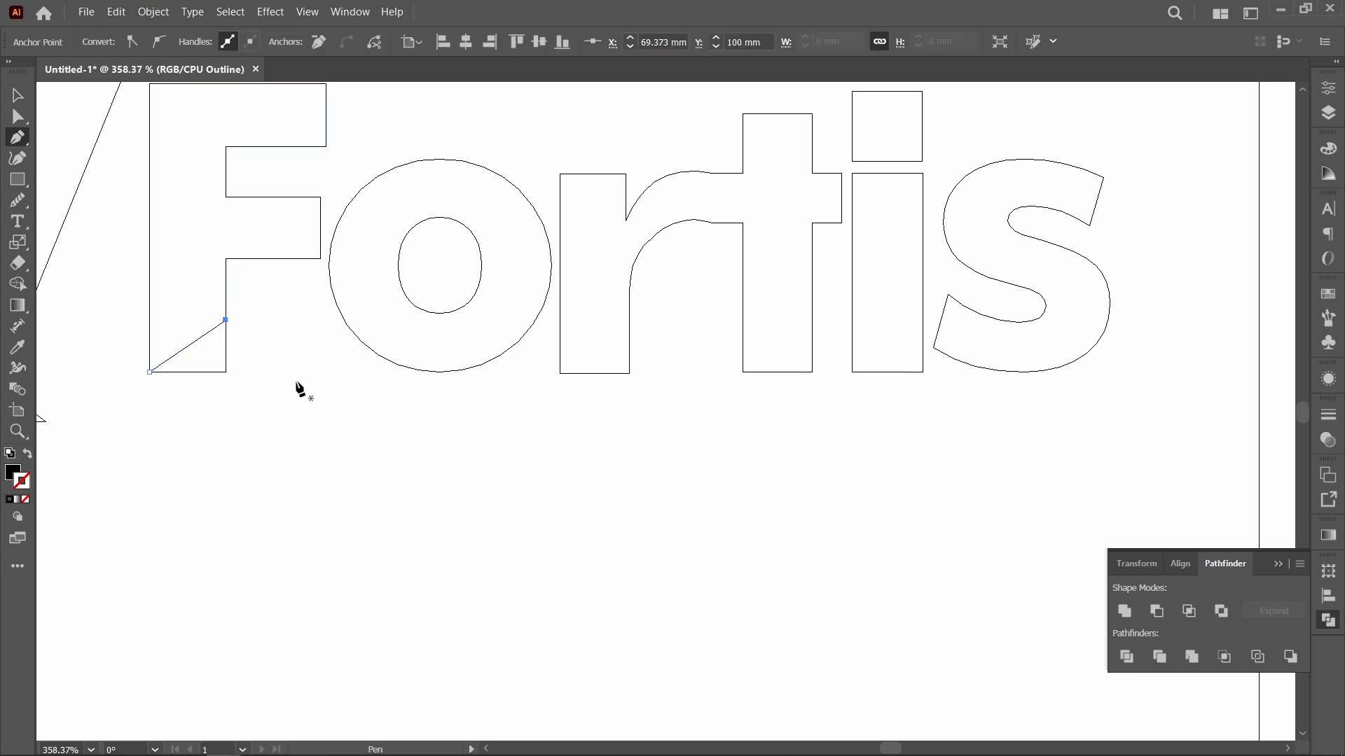
pyautogui.press('v')
pyautogui.click(253, 312)
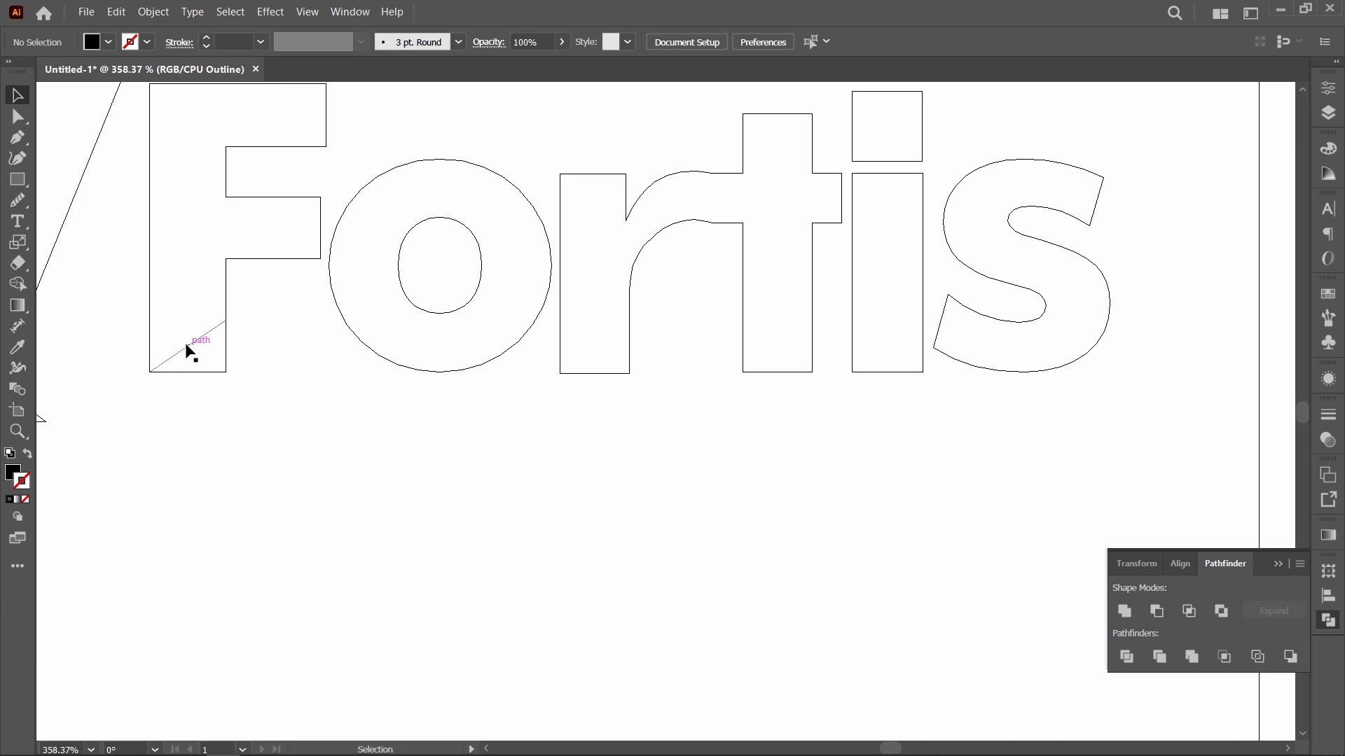
# Step: Extend the diagonal line past both sides of the F's stem and place a copy across the foot of the r
pyautogui.click(189, 352)
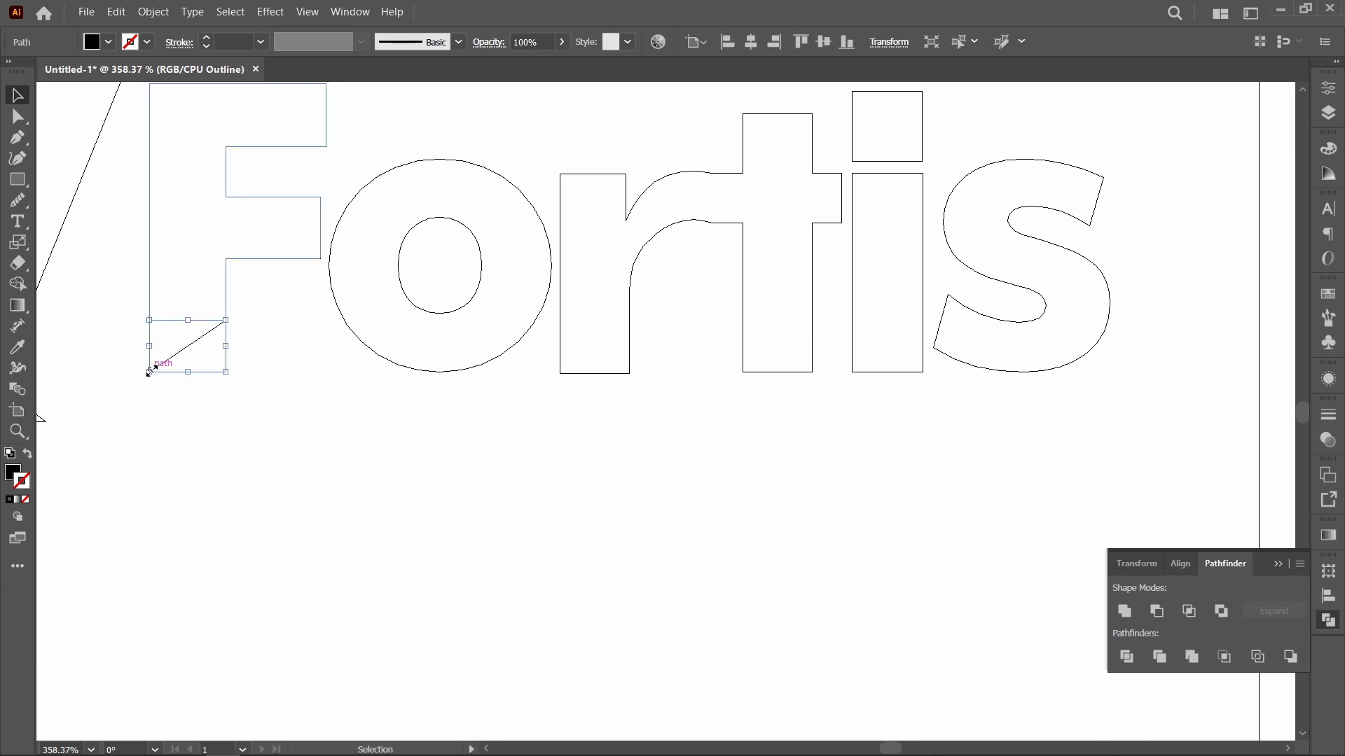
pyautogui.moveTo(150, 371); pyautogui.dragTo(606, 379)
pyautogui.click(257, 416)
pyautogui.hotkey('ctrl', 'shift', 'a')
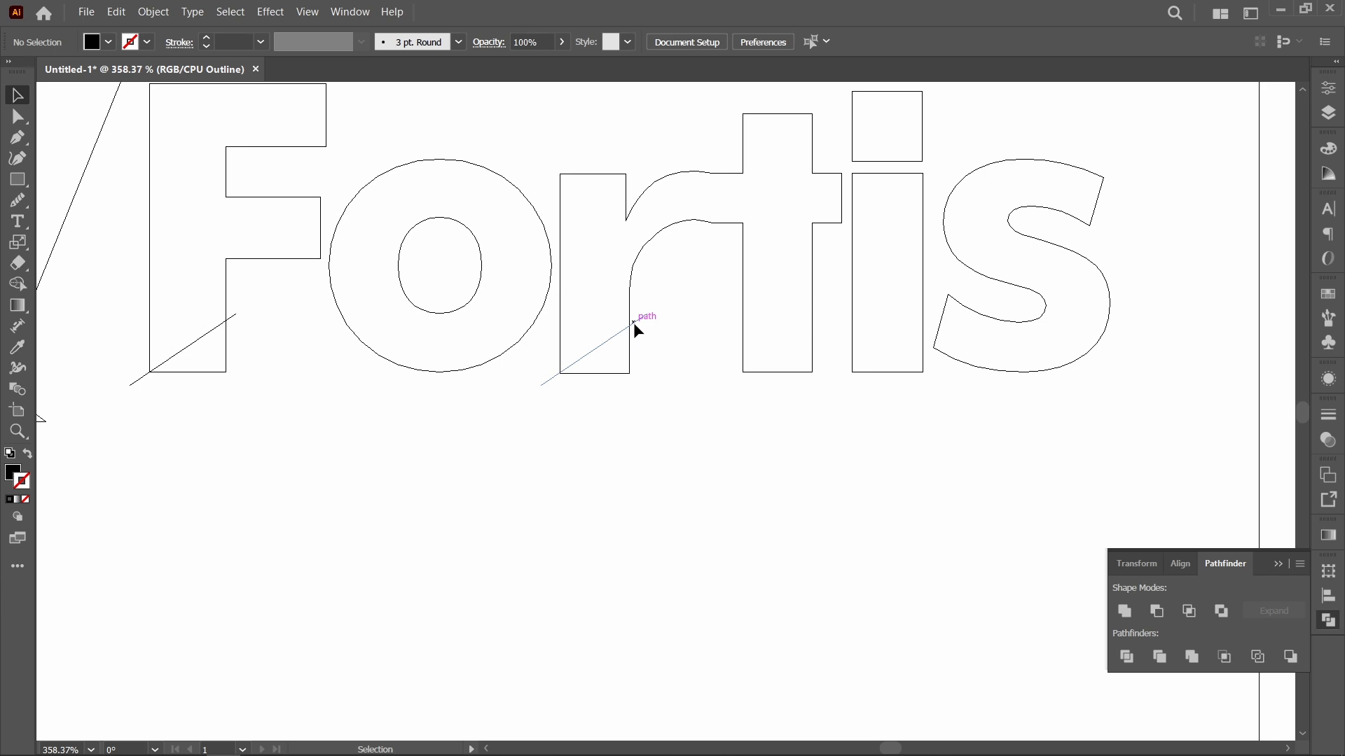
# Step: Copy the diagonal line across the feet of the t and the i, and fine-tune the lower end anchor of the i's line
pyautogui.moveTo(633, 323); pyautogui.dragTo(908, 343)
pyautogui.click(890, 427)
pyautogui.press('z')
pyautogui.moveTo(807, 307); pyautogui.dragTo(1007, 485)
pyautogui.press('a')
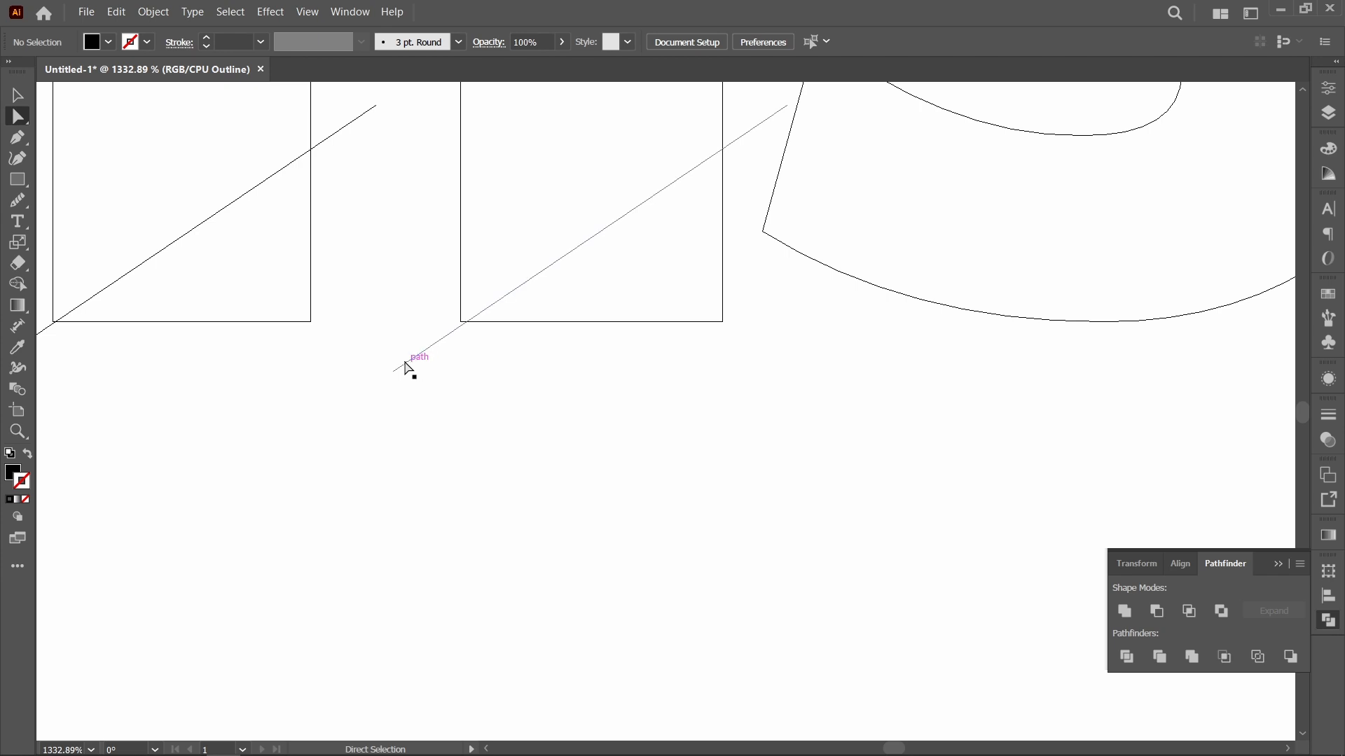
pyautogui.moveTo(401, 365); pyautogui.dragTo(398, 359)
pyautogui.moveTo(227, 406); pyautogui.dragTo(1073, 466)
pyautogui.hotkey('ctrl', '0')
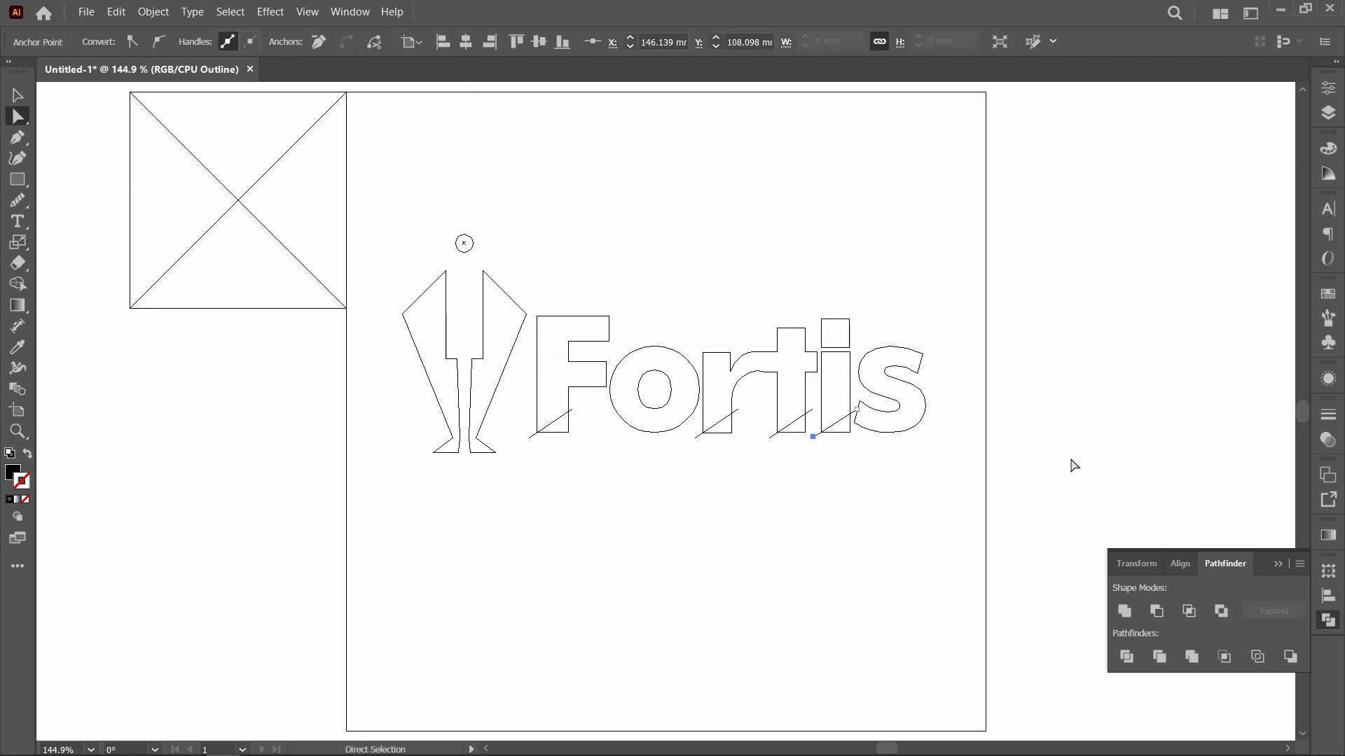
# Step: Return to Preview view, bring the four diagonal lines in front of the lettering, and group them
pyautogui.hotkey('ctrl', 'y')
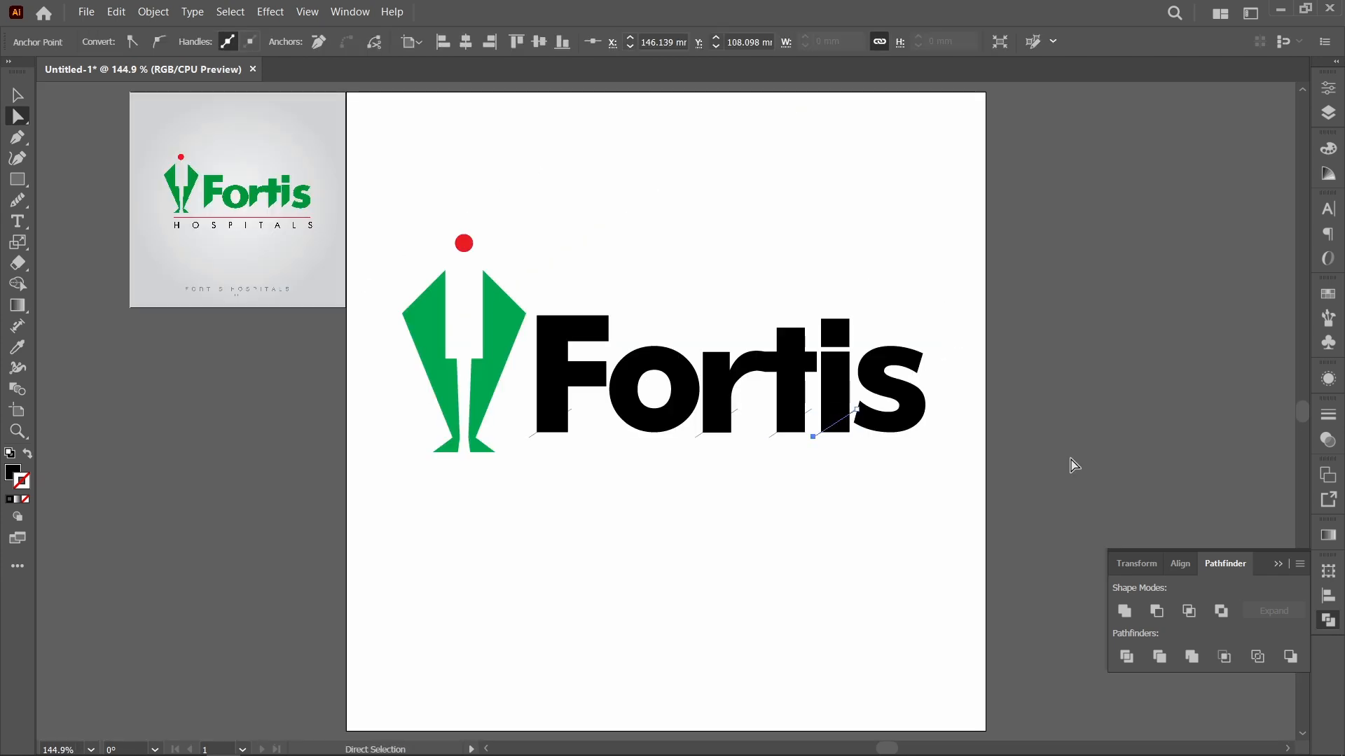
pyautogui.press('v')
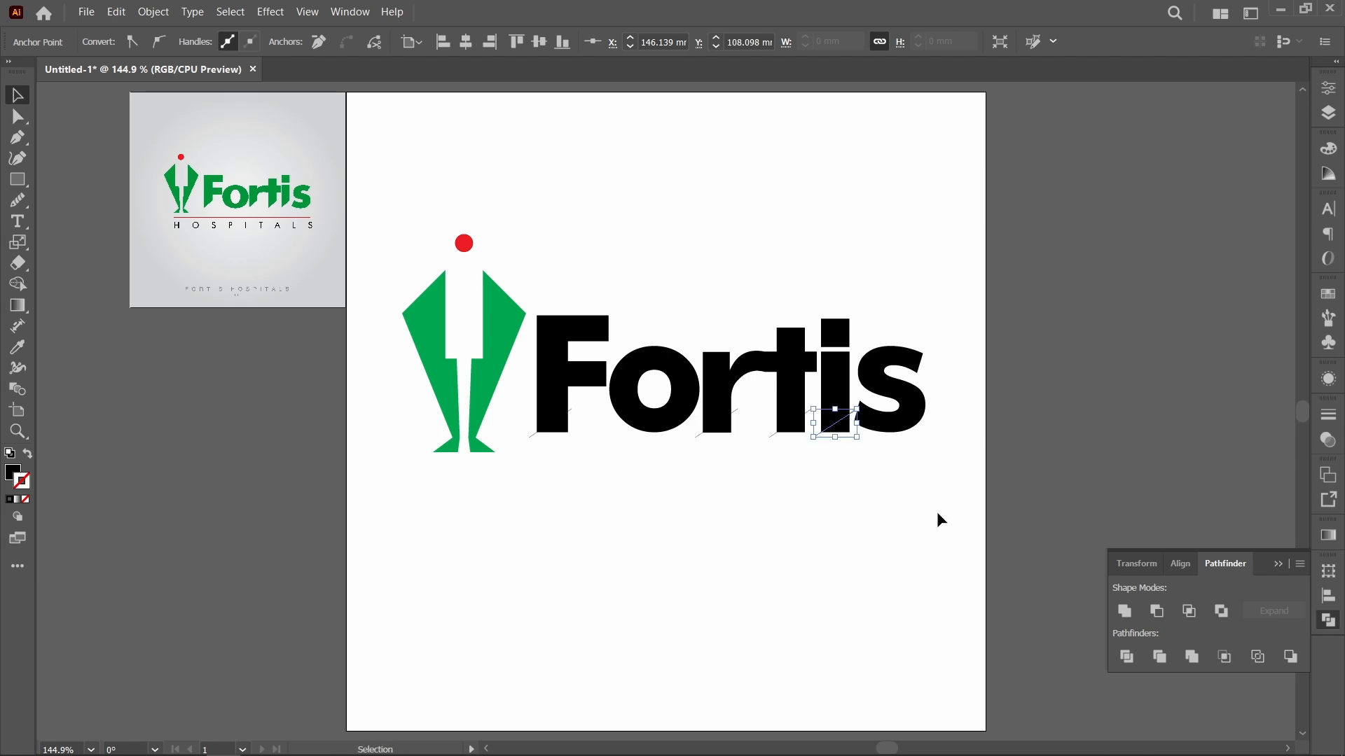
pyautogui.keyDown('shift'); pyautogui.click(774, 438); pyautogui.keyUp('shift')
pyautogui.click(797, 454)
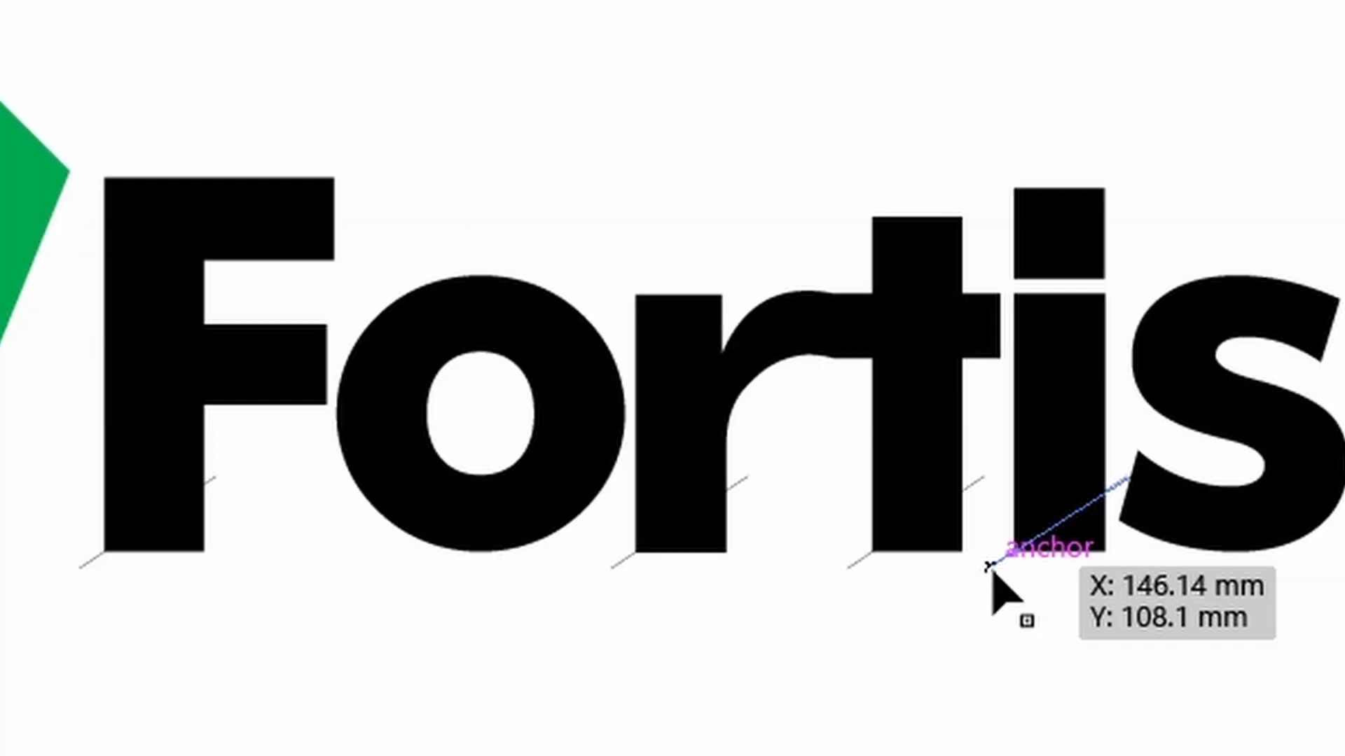
pyautogui.click(814, 437)
pyautogui.moveTo(814, 437); pyautogui.dragTo(767, 438)
pyautogui.keyDown('shift'); pyautogui.click(849, 570); pyautogui.keyUp('shift')
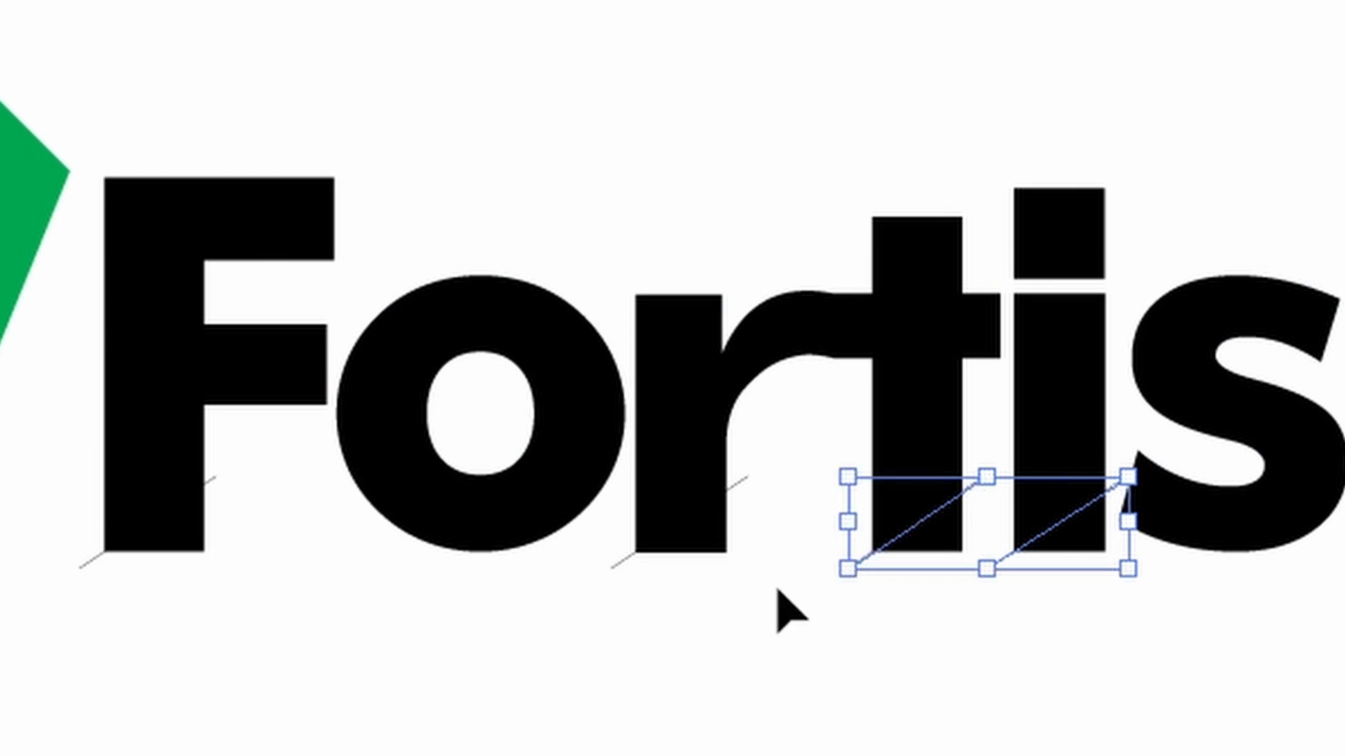
pyautogui.keyDown('shift'); pyautogui.click(747, 478); pyautogui.keyUp('shift')
pyautogui.keyDown('shift'); pyautogui.click(87, 565); pyautogui.keyUp('shift')
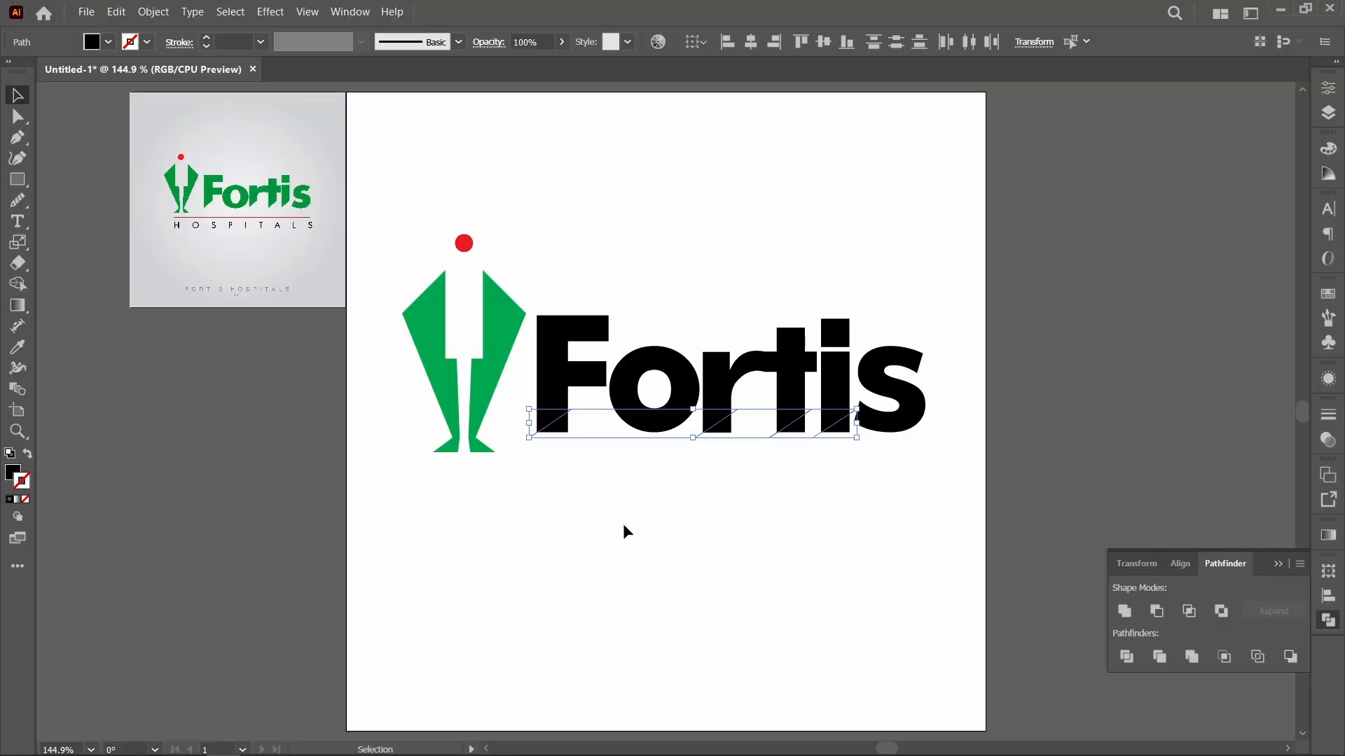
pyautogui.hotkey('ctrl', 'x')
pyautogui.hotkey('ctrl', 'f')
pyautogui.press('a')
pyautogui.press('v')
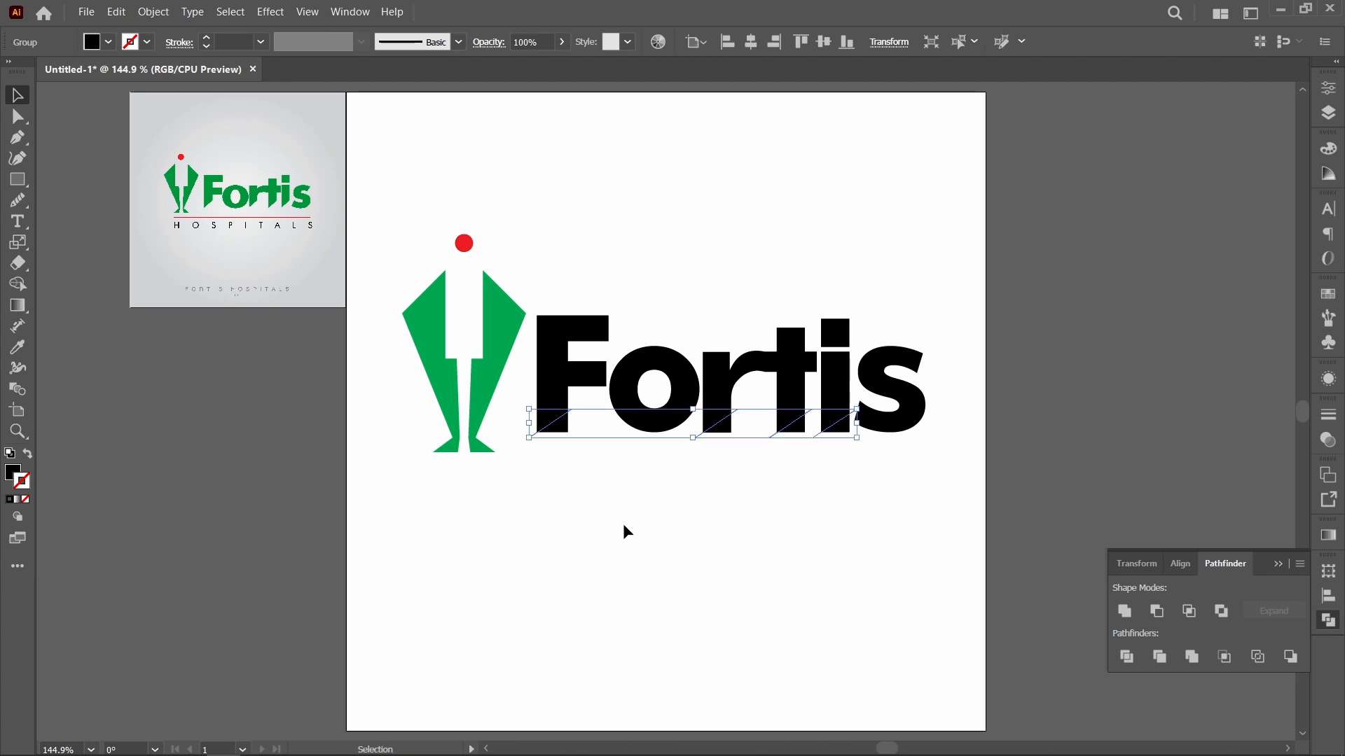
# Step: Divide the Fortis lettering along the four diagonal lines with Pathfinder, and ungroup the resulting pieces
pyautogui.keyDown('shift'); pyautogui.click(914, 424); pyautogui.keyUp('shift')
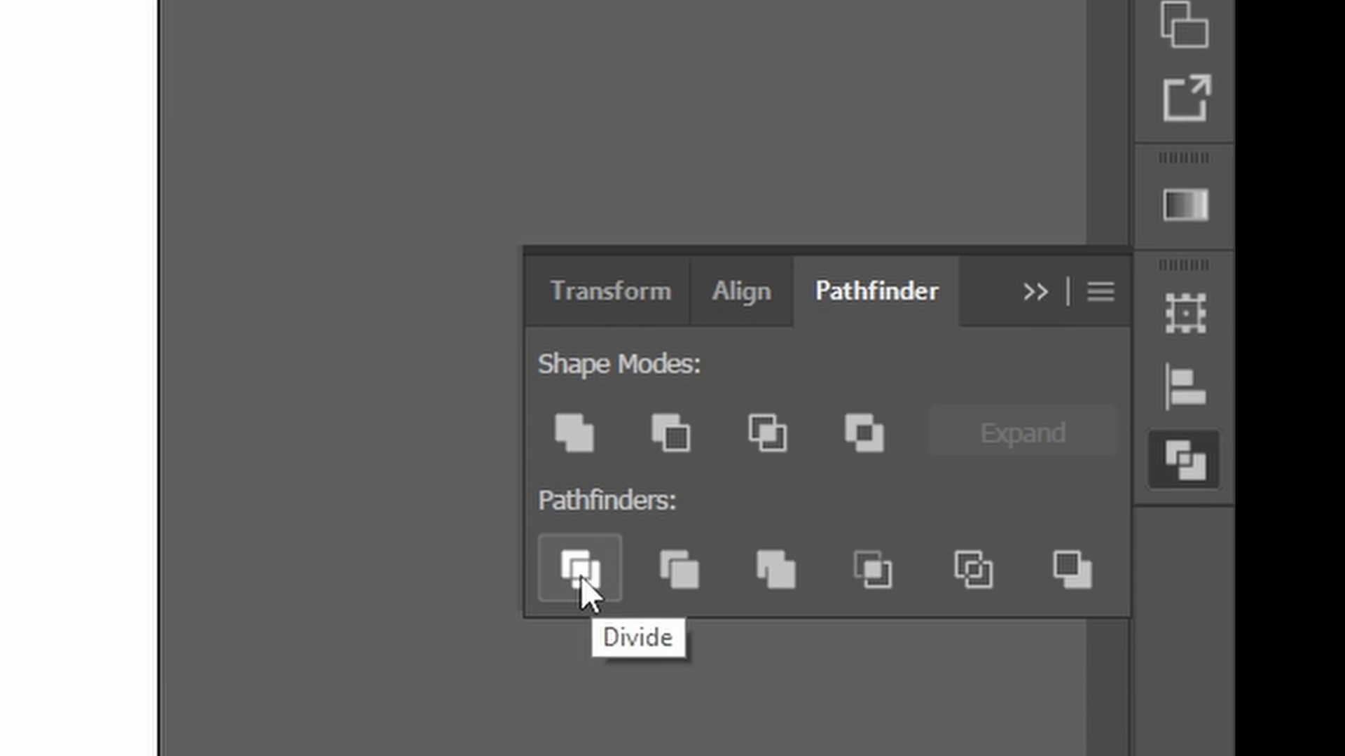
pyautogui.click(580, 571)
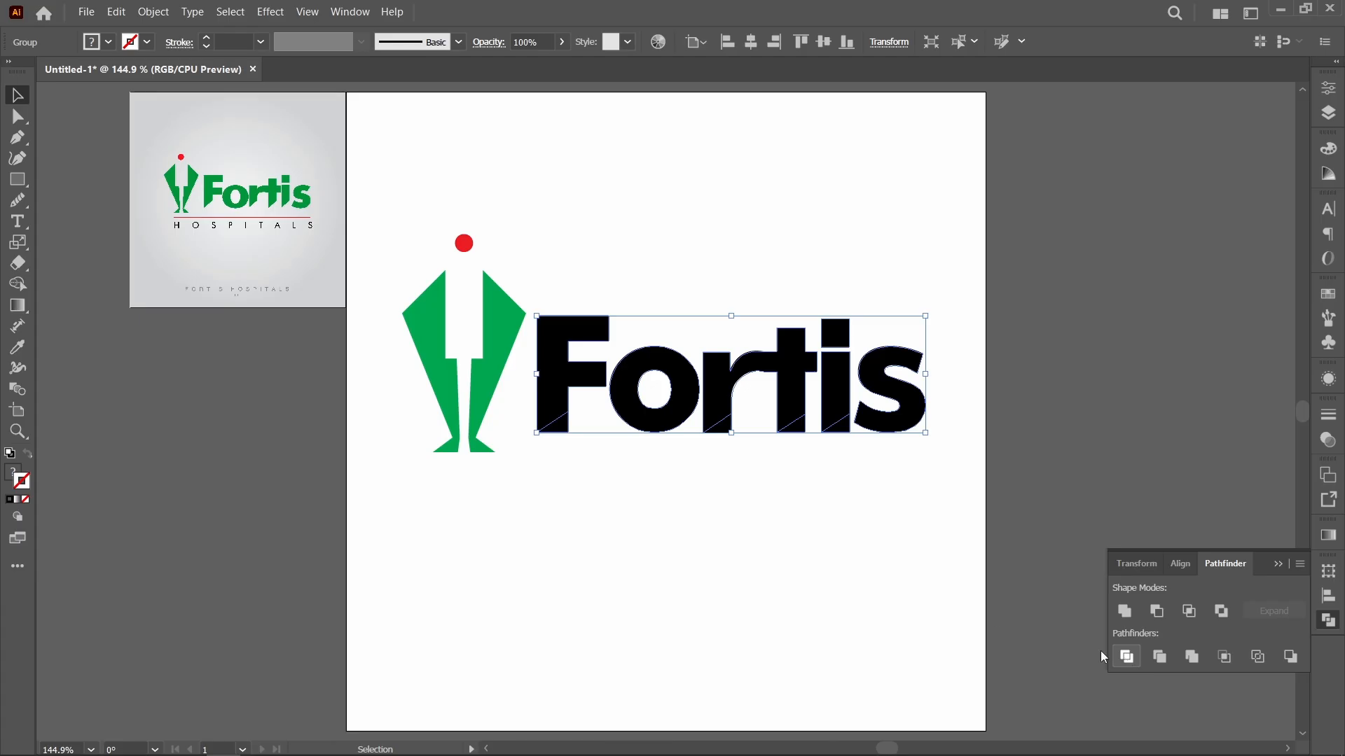
pyautogui.press('ctrl')
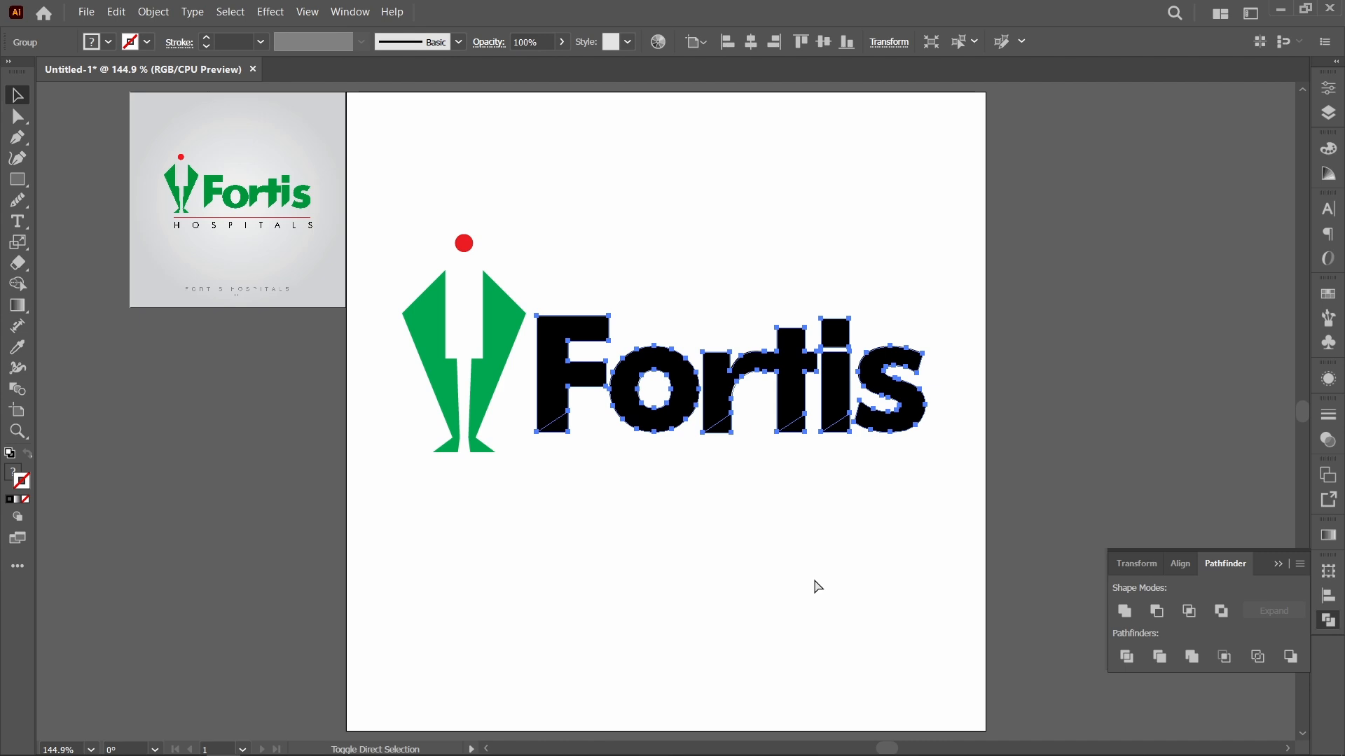
pyautogui.hotkey('ctrl', 'shift', 'g')
pyautogui.click(851, 523)
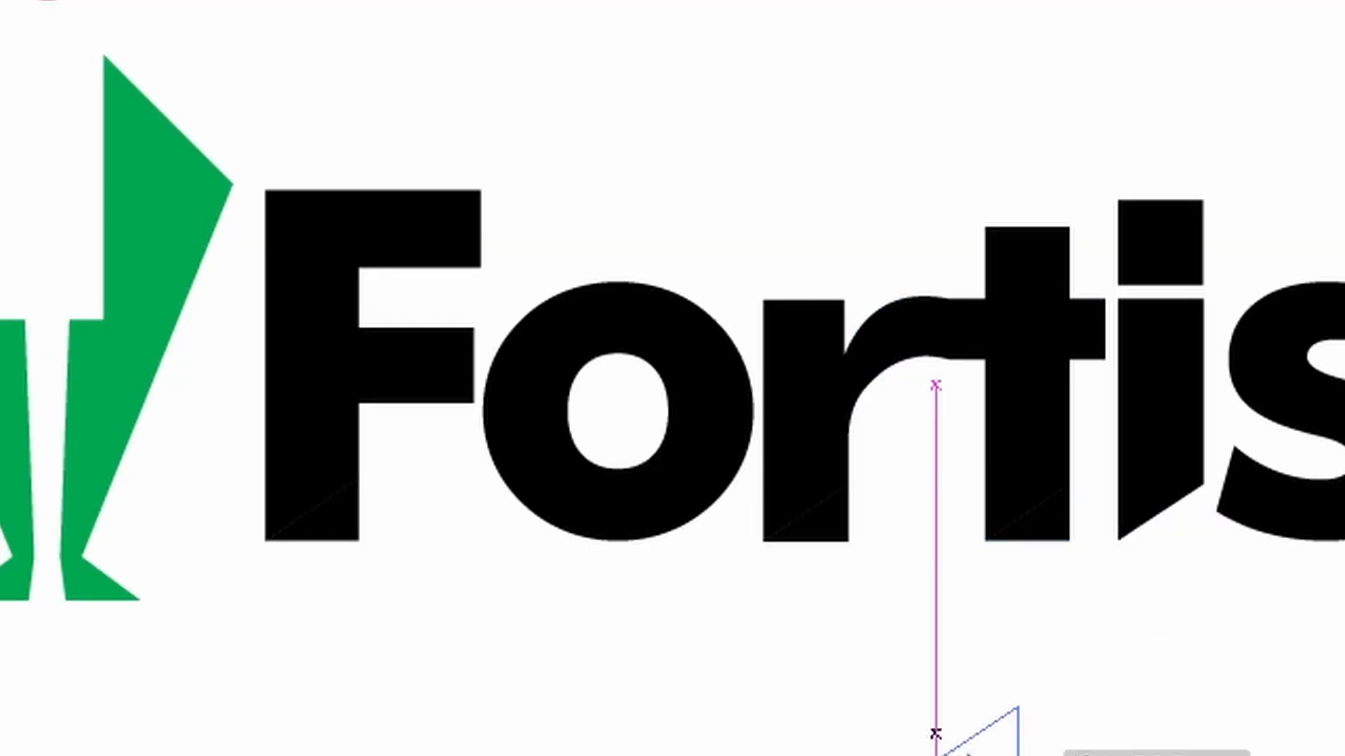
# Step: Pull the cut-off triangles away from the feet of the F, r, t and i, and delete them
pyautogui.moveTo(968, 755); pyautogui.dragTo(968, 754)
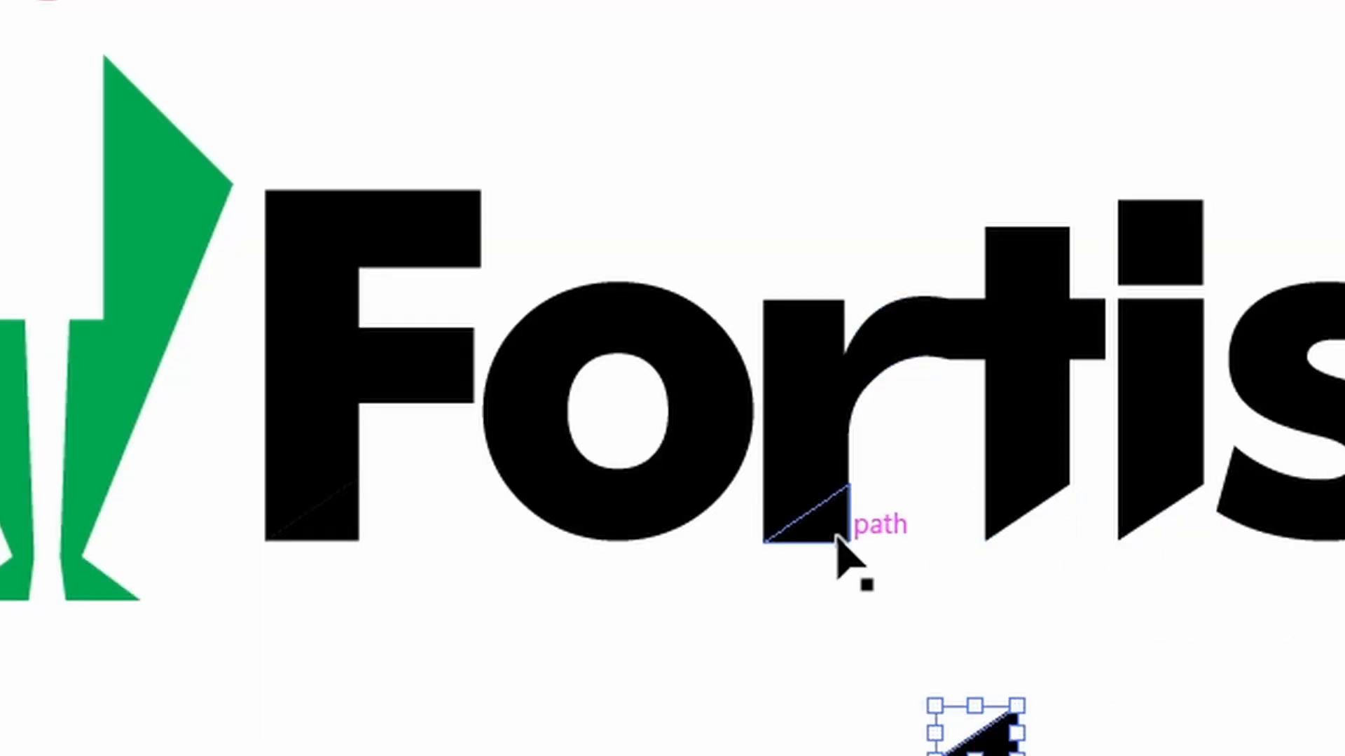
pyautogui.moveTo(837, 535); pyautogui.dragTo(778, 755)
pyautogui.moveTo(344, 541); pyautogui.dragTo(573, 755)
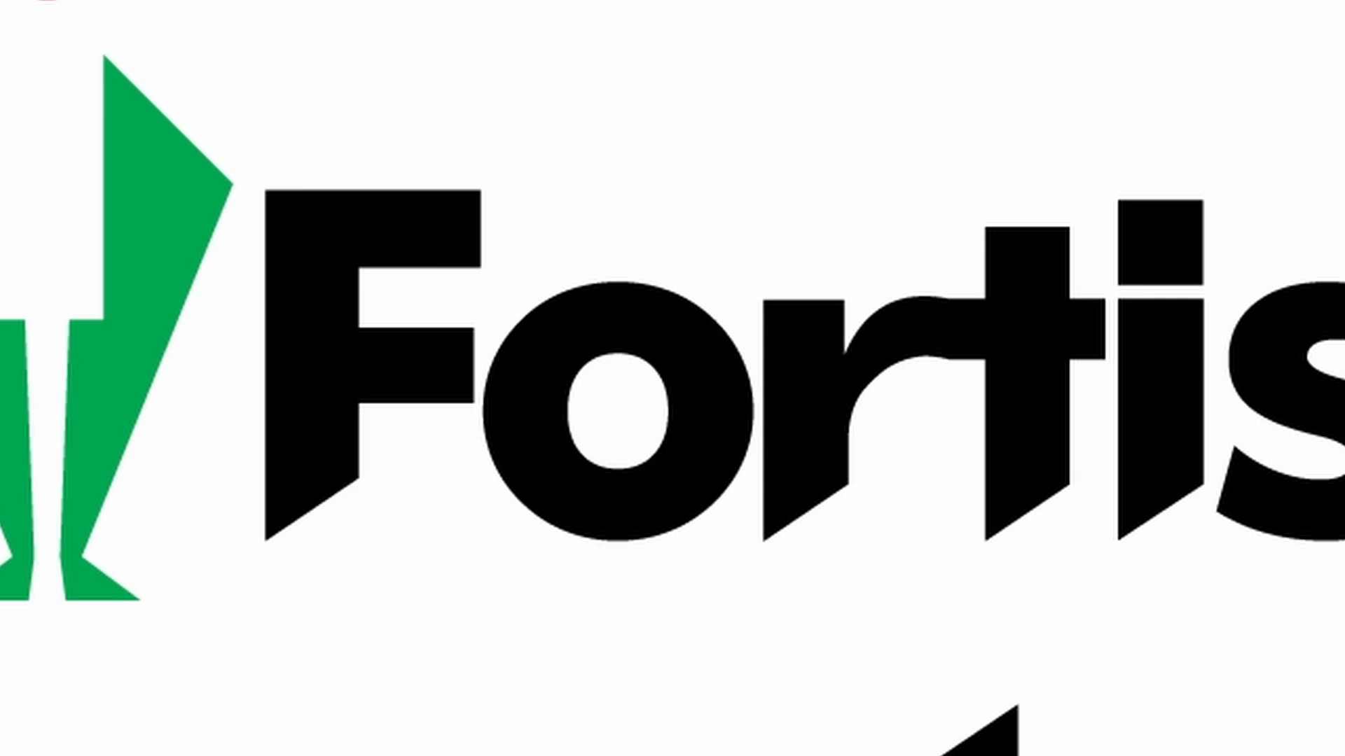
pyautogui.moveTo(1309, 755); pyautogui.dragTo(282, 650)
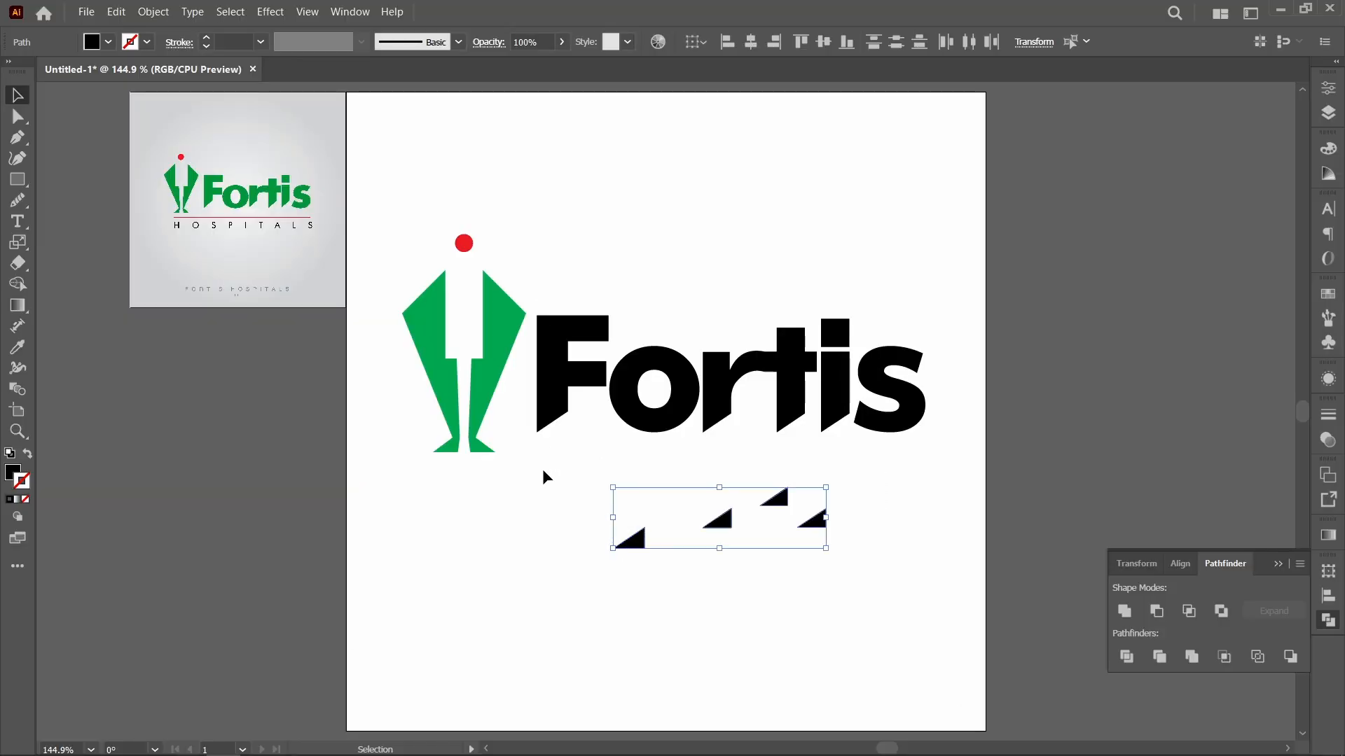
pyautogui.press('Delete')
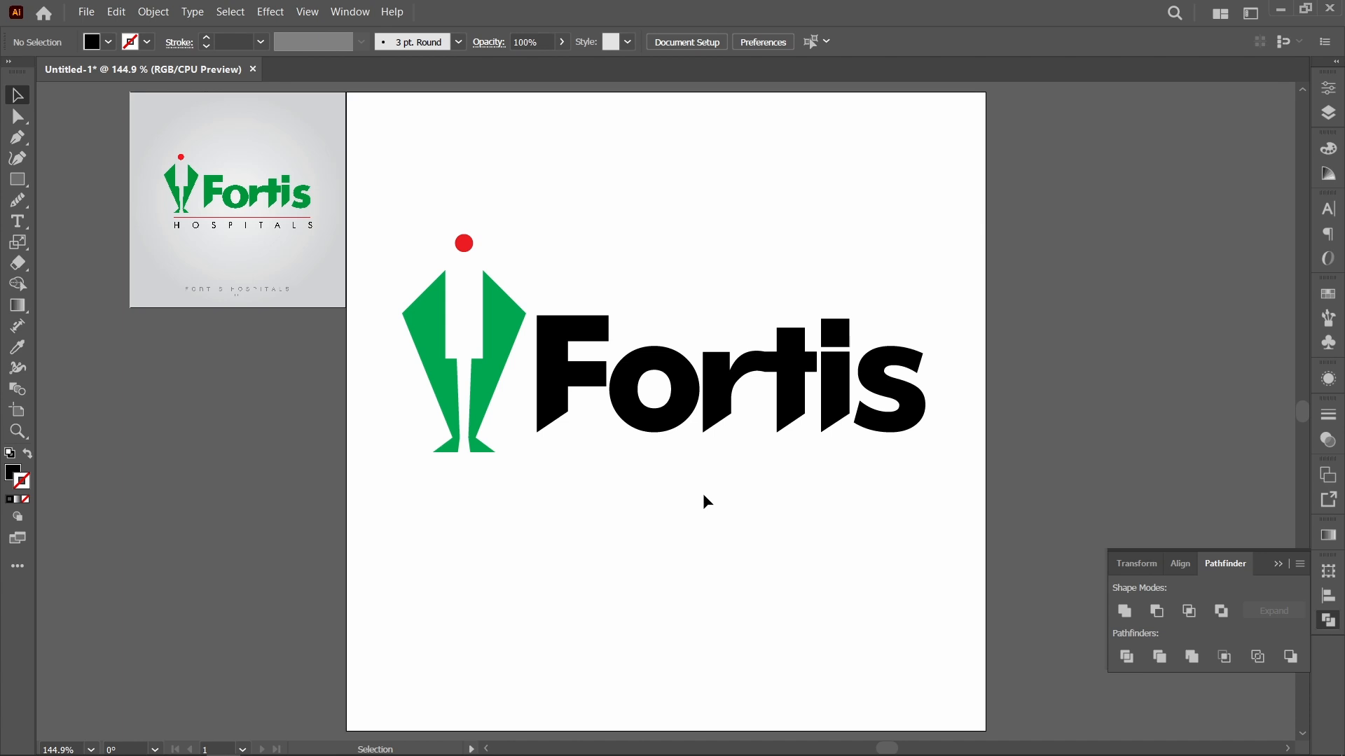
# Step: Try to unite all the Fortis lettering pieces with Pathfinder
pyautogui.click(553, 378)
pyautogui.moveTo(936, 430); pyautogui.dragTo(522, 395)
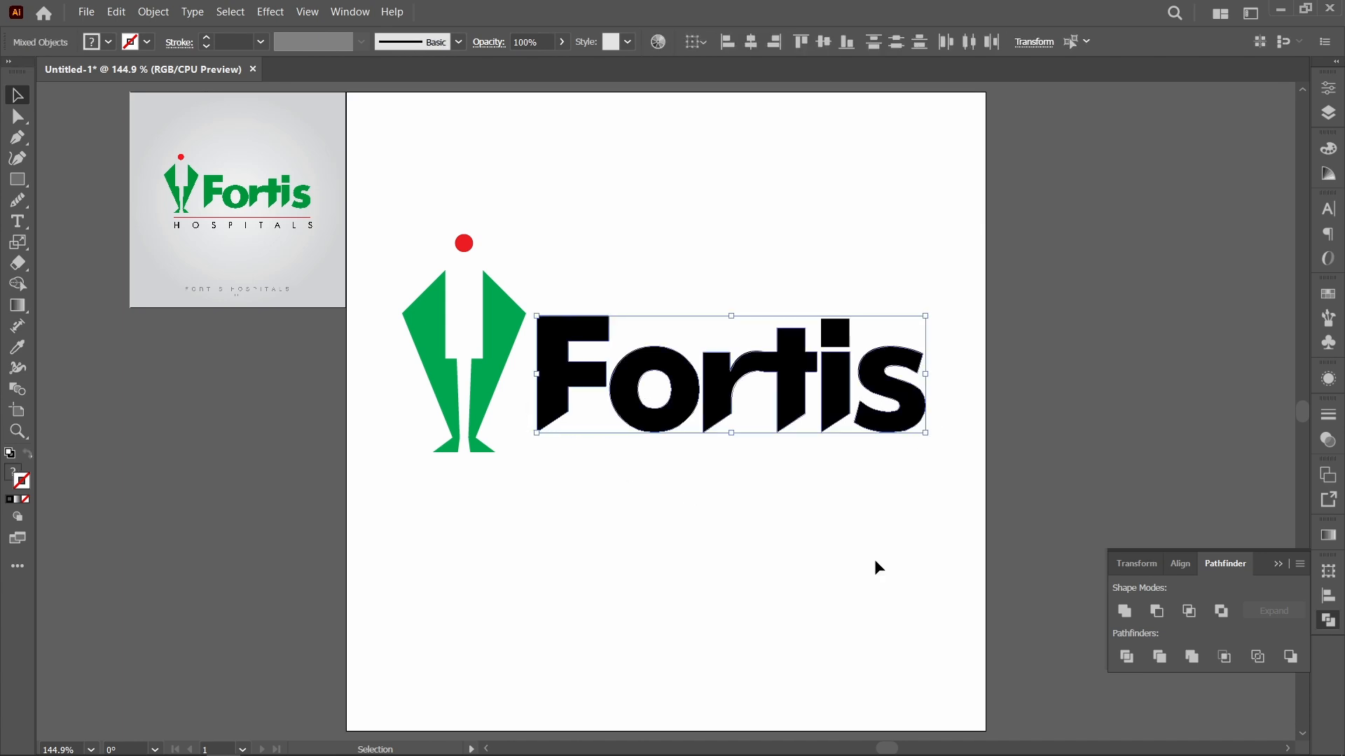
pyautogui.click(1132, 615)
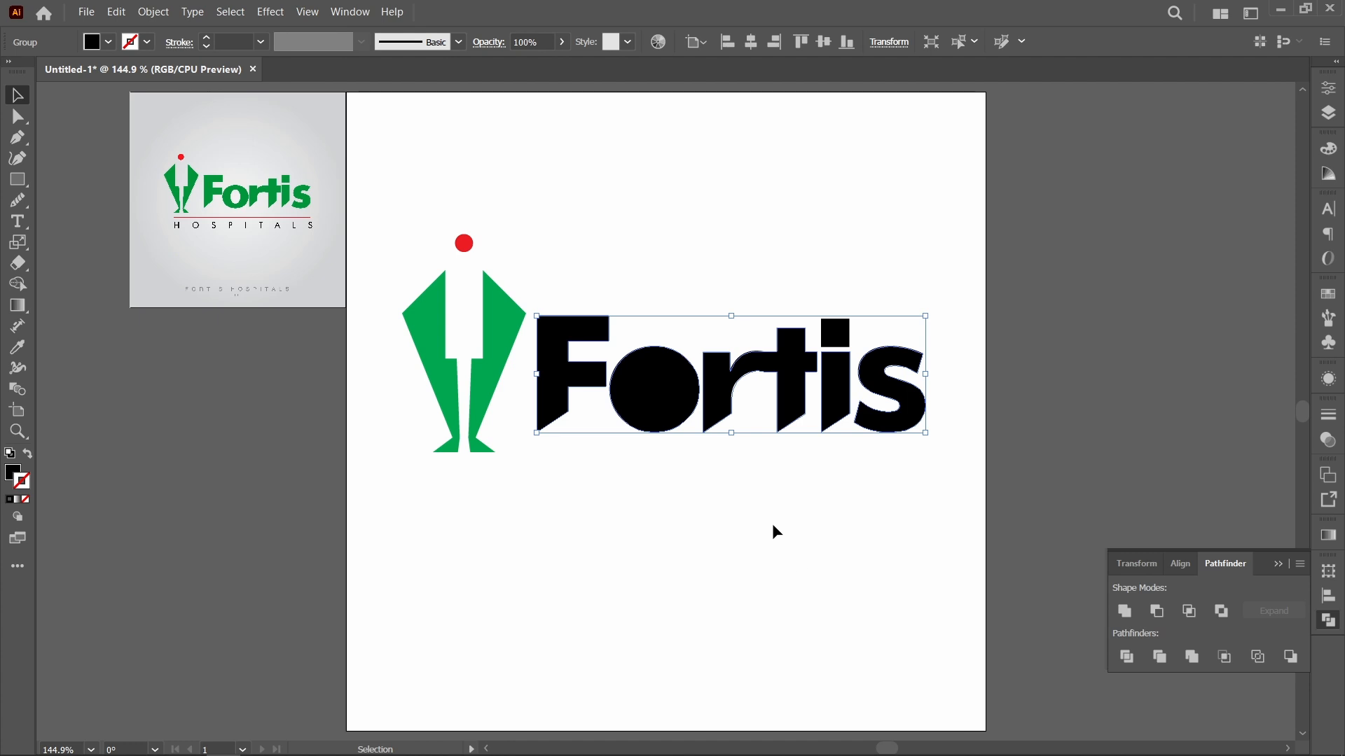
pyautogui.hotkey('ctrl', 'z')
pyautogui.click(745, 520)
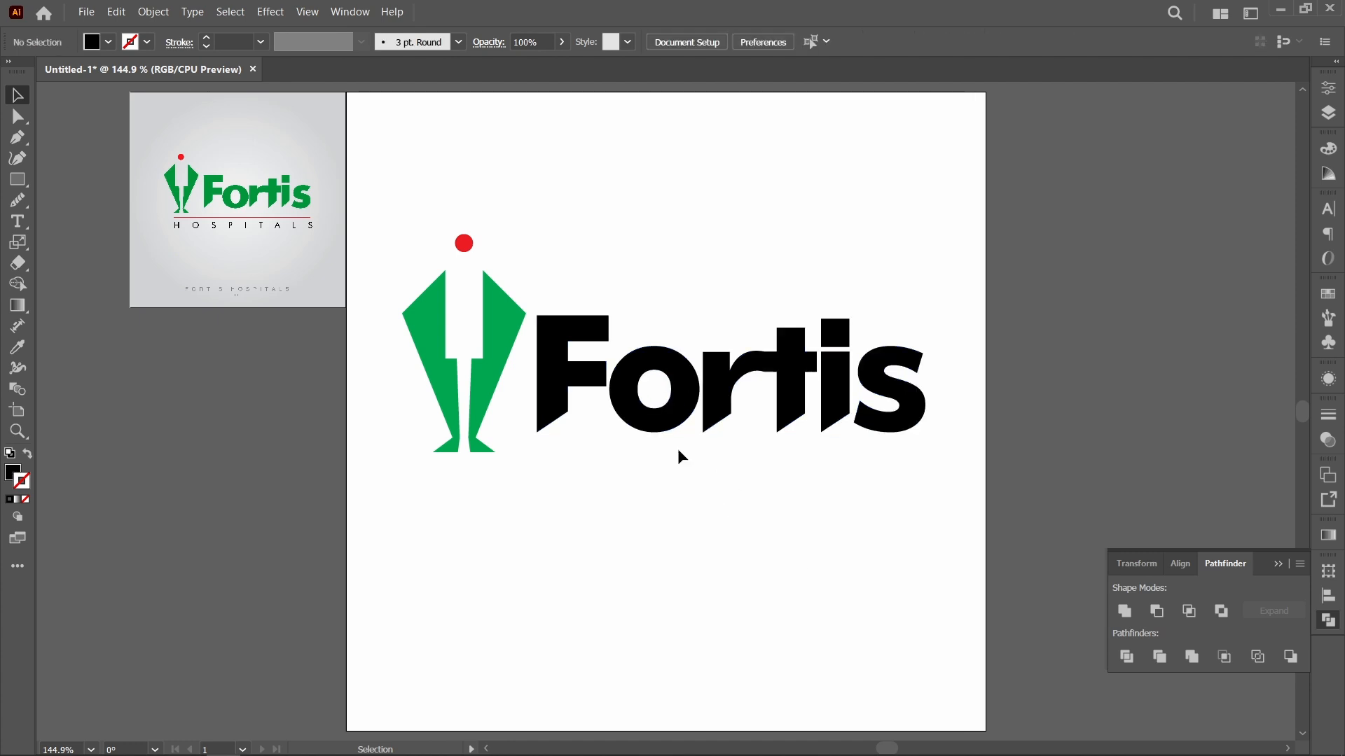
# Step: Group the Fortis lettering and enlarge it slightly from the F's lower outer corner so it reaches the green figure
pyautogui.click(663, 415)
pyautogui.click(686, 464)
pyautogui.moveTo(940, 431); pyautogui.dragTo(525, 378)
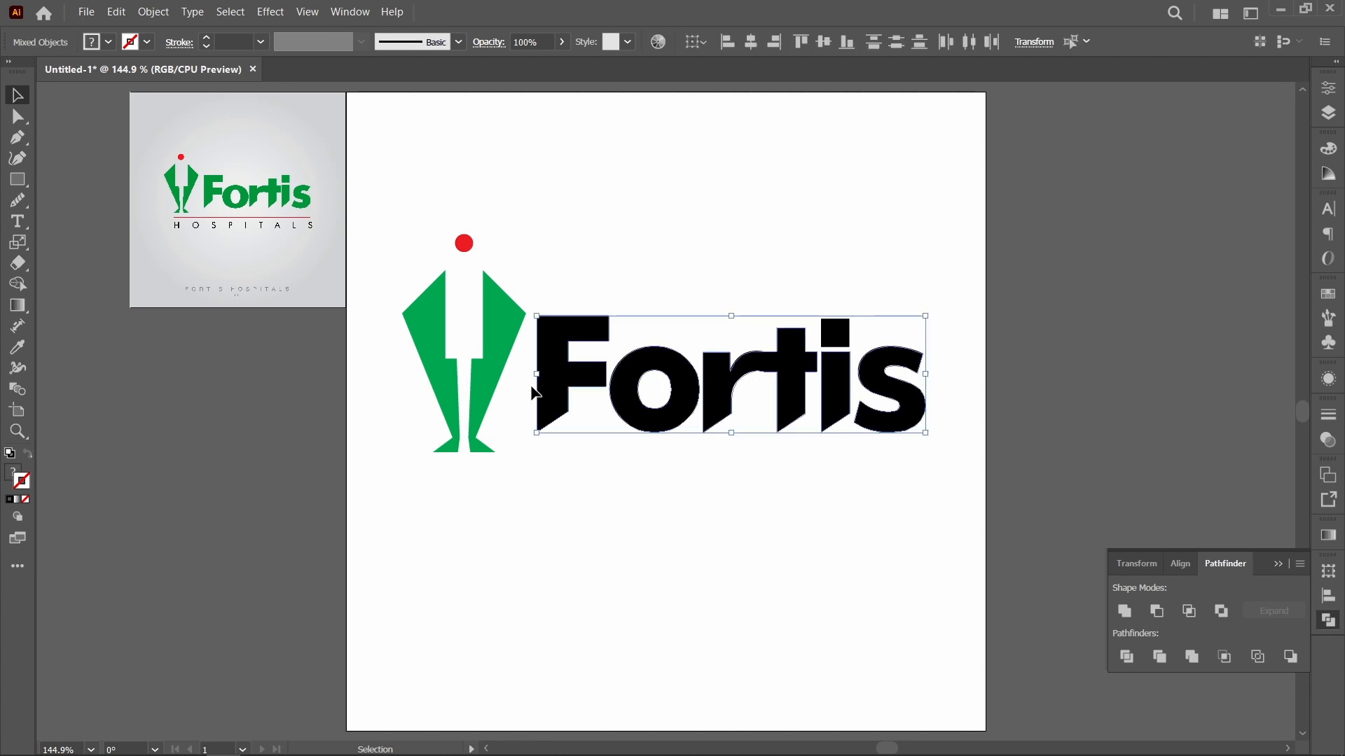
pyautogui.press('a')
pyautogui.hotkey('ctrl', 'g')
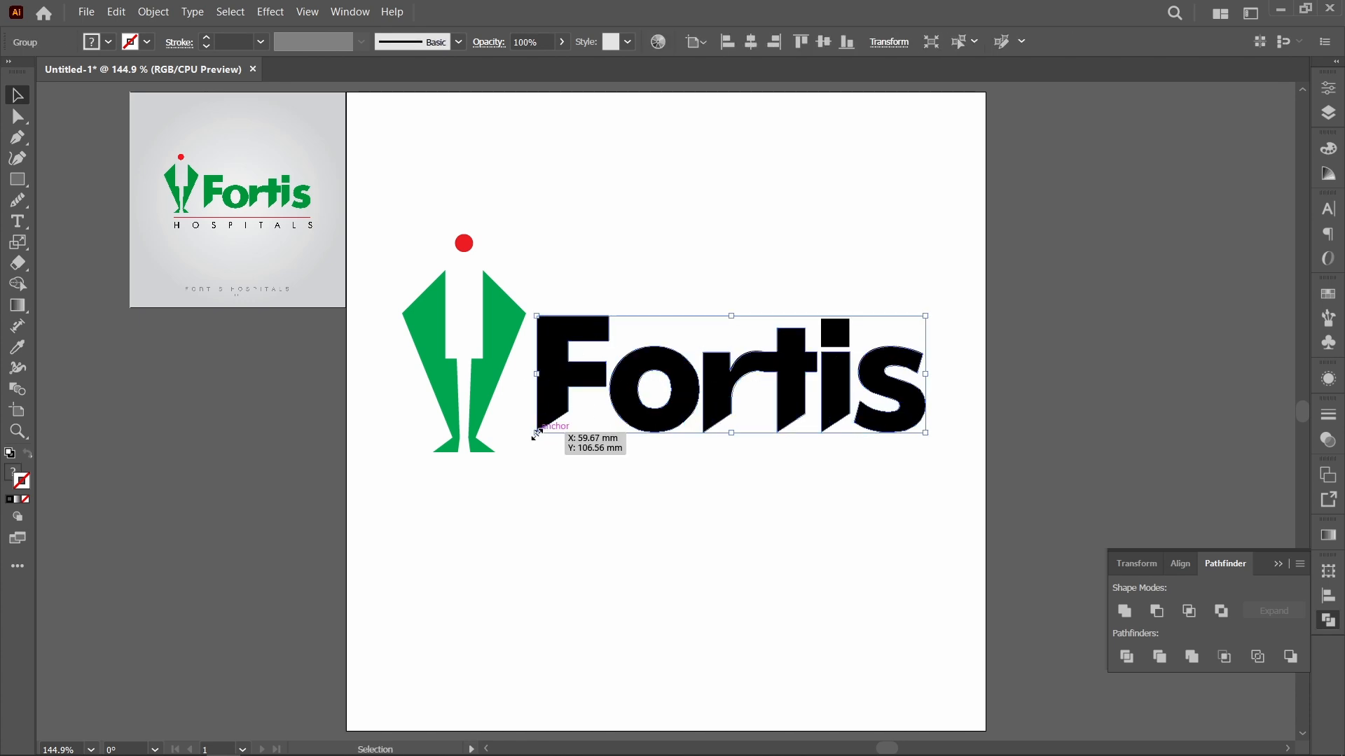
pyautogui.moveTo(536, 433)
pyautogui.mouseDown()
pyautogui.moveTo(509, 440)
pyautogui.moveTo(527, 436)
pyautogui.mouseUp()
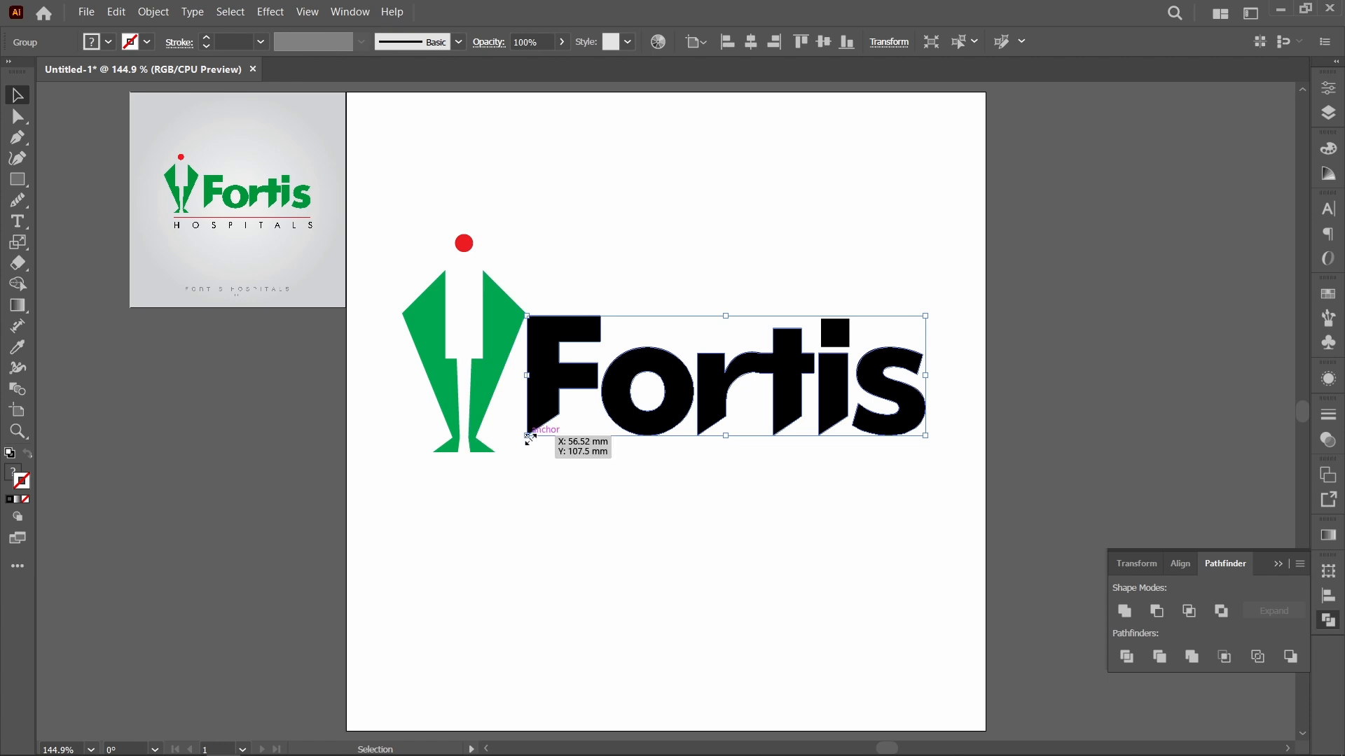
pyautogui.click(702, 532)
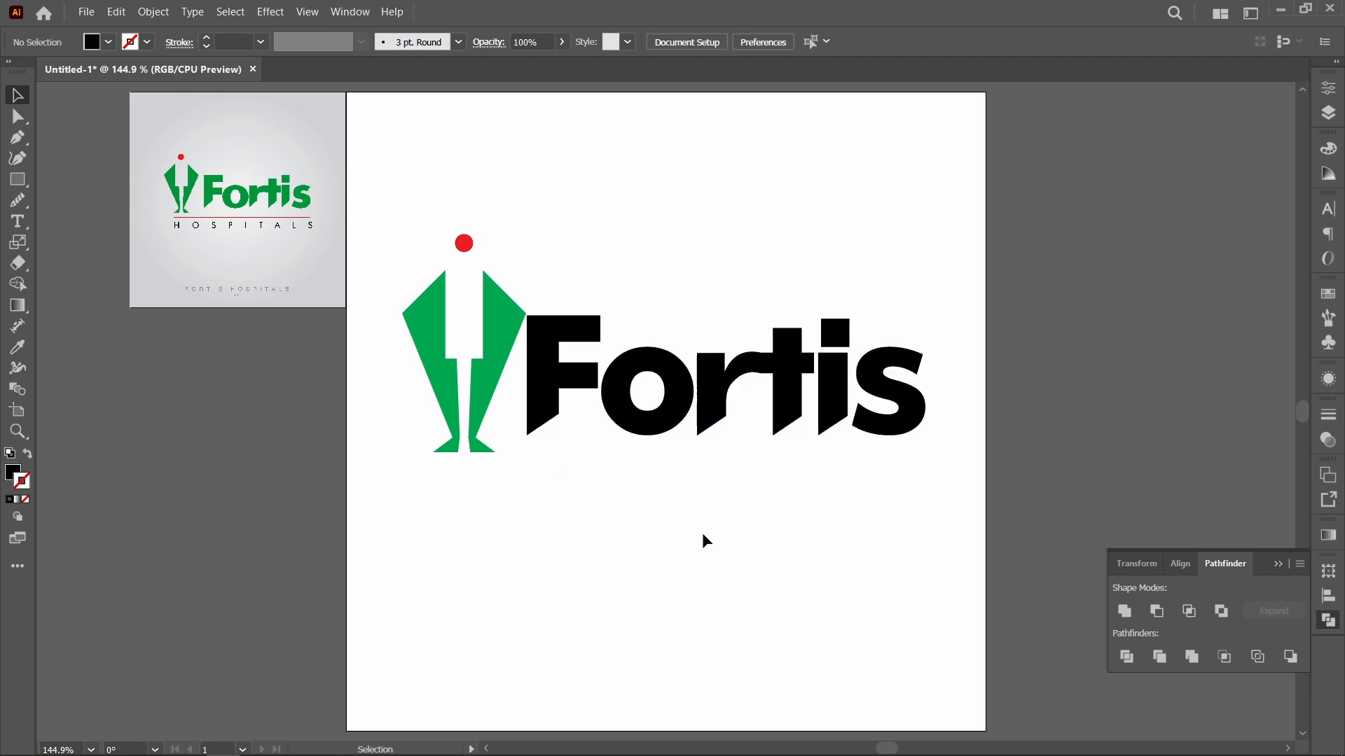
# Step: Set the keyboard increment to 0.2 mm and nudge the lettering group slightly right and up, away from the green figure
pyautogui.click(681, 411)
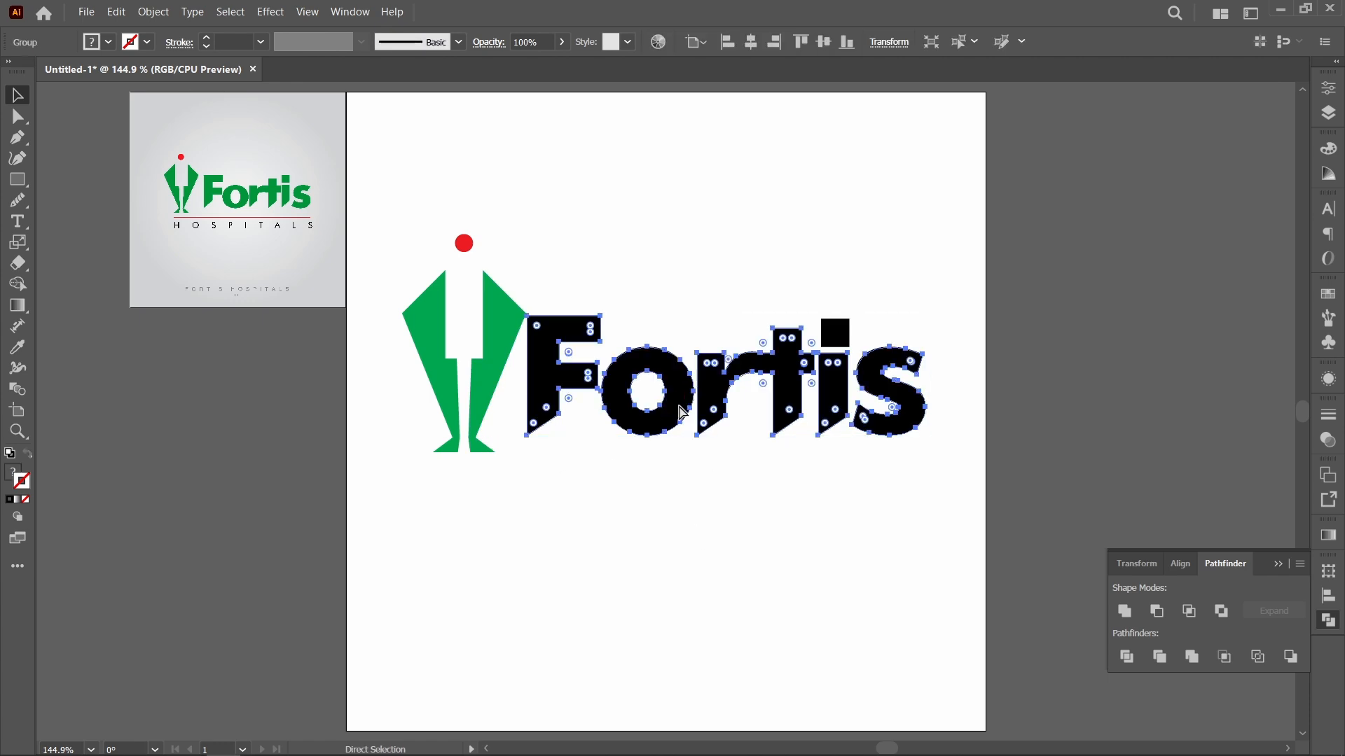
pyautogui.hotkey('ctrl', 'k')
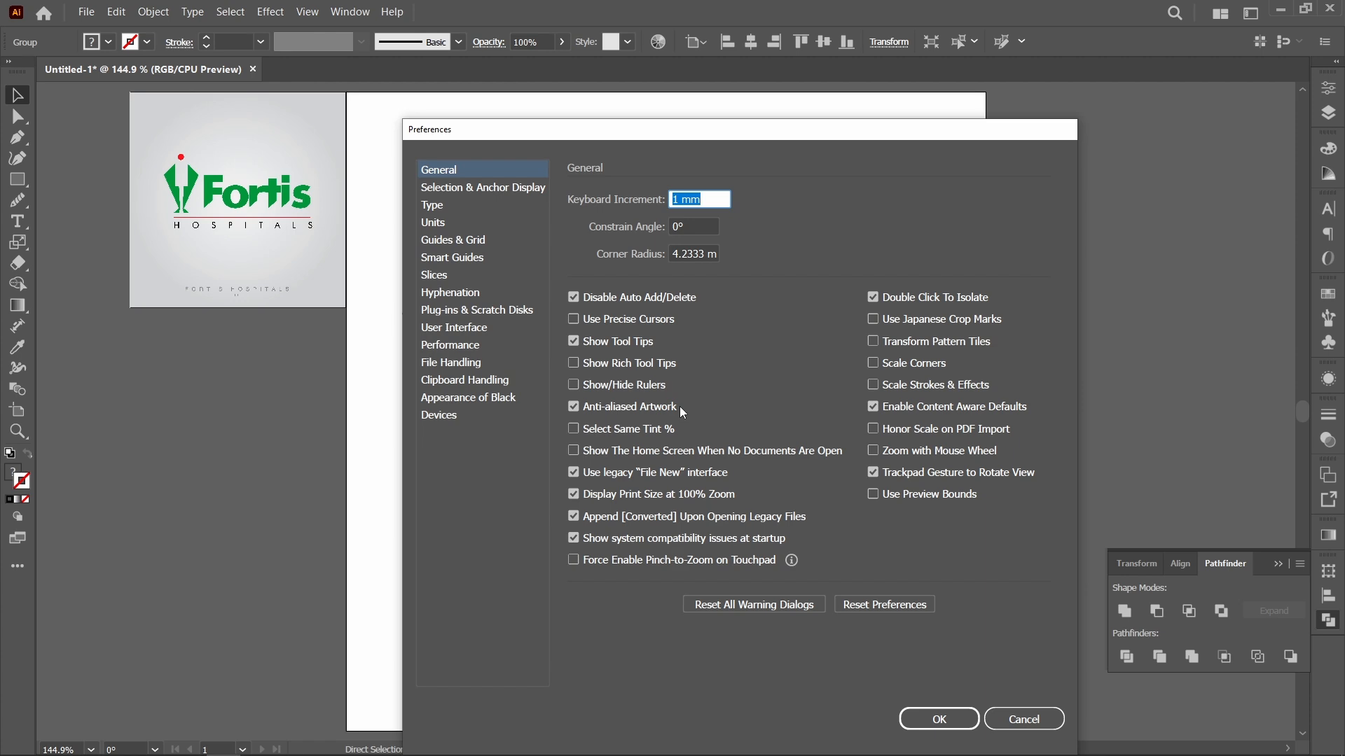
pyautogui.write('.2')
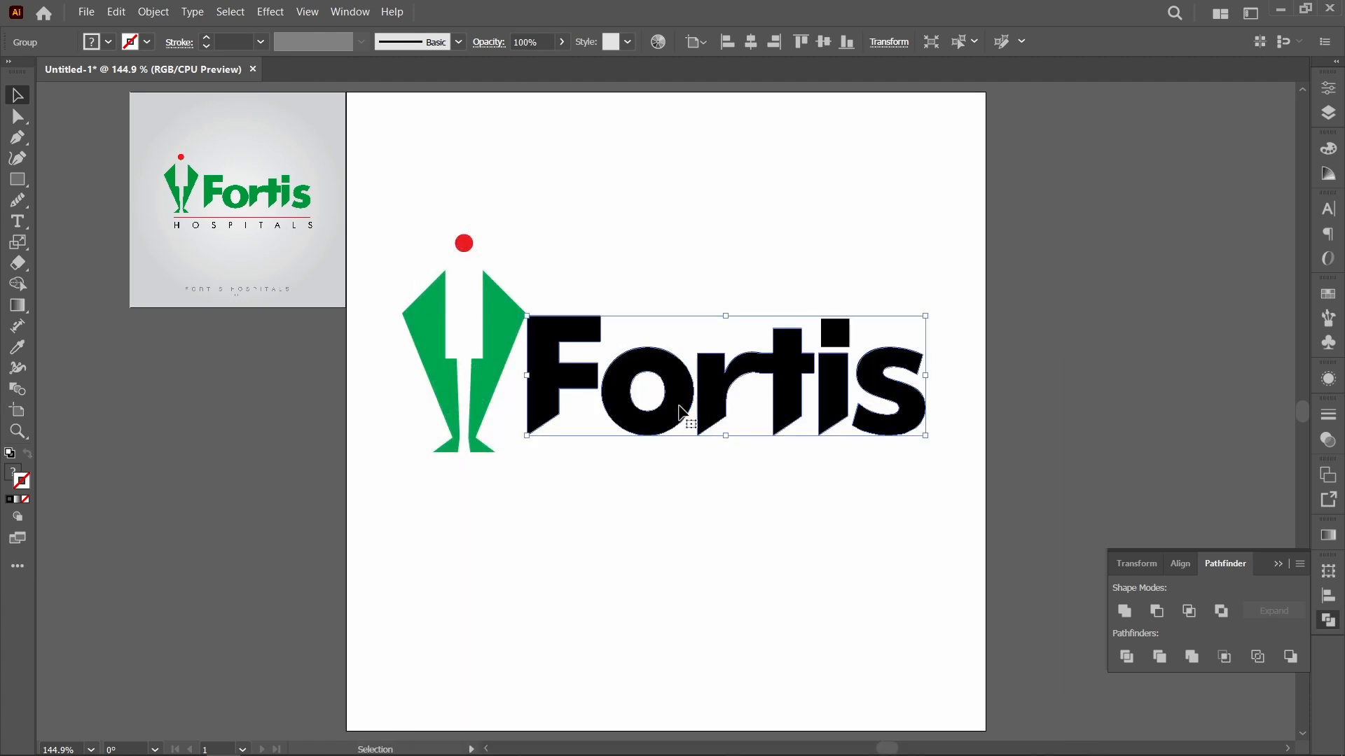
pyautogui.press('Right')
pyautogui.press('Right')
pyautogui.press('Right')
pyautogui.press('Right')
pyautogui.press('Up')
pyautogui.press('Up')
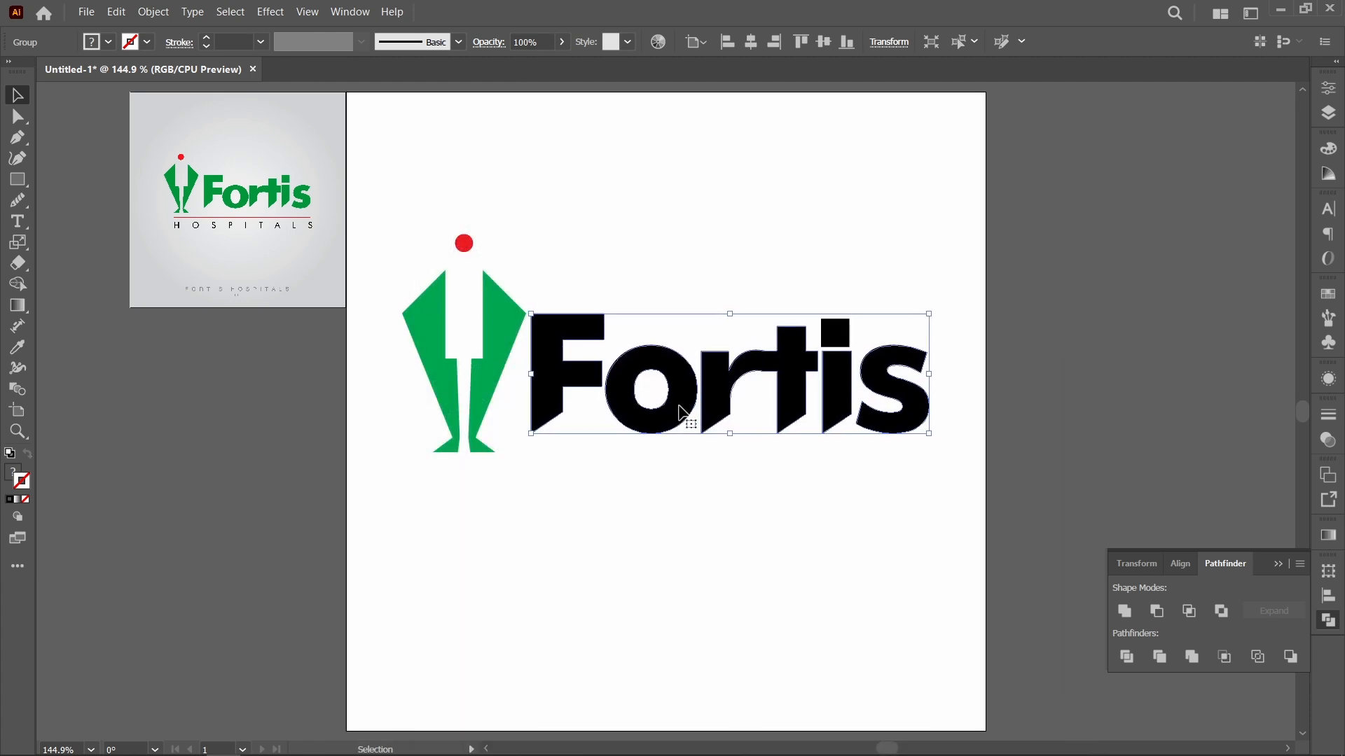
pyautogui.press('Up')
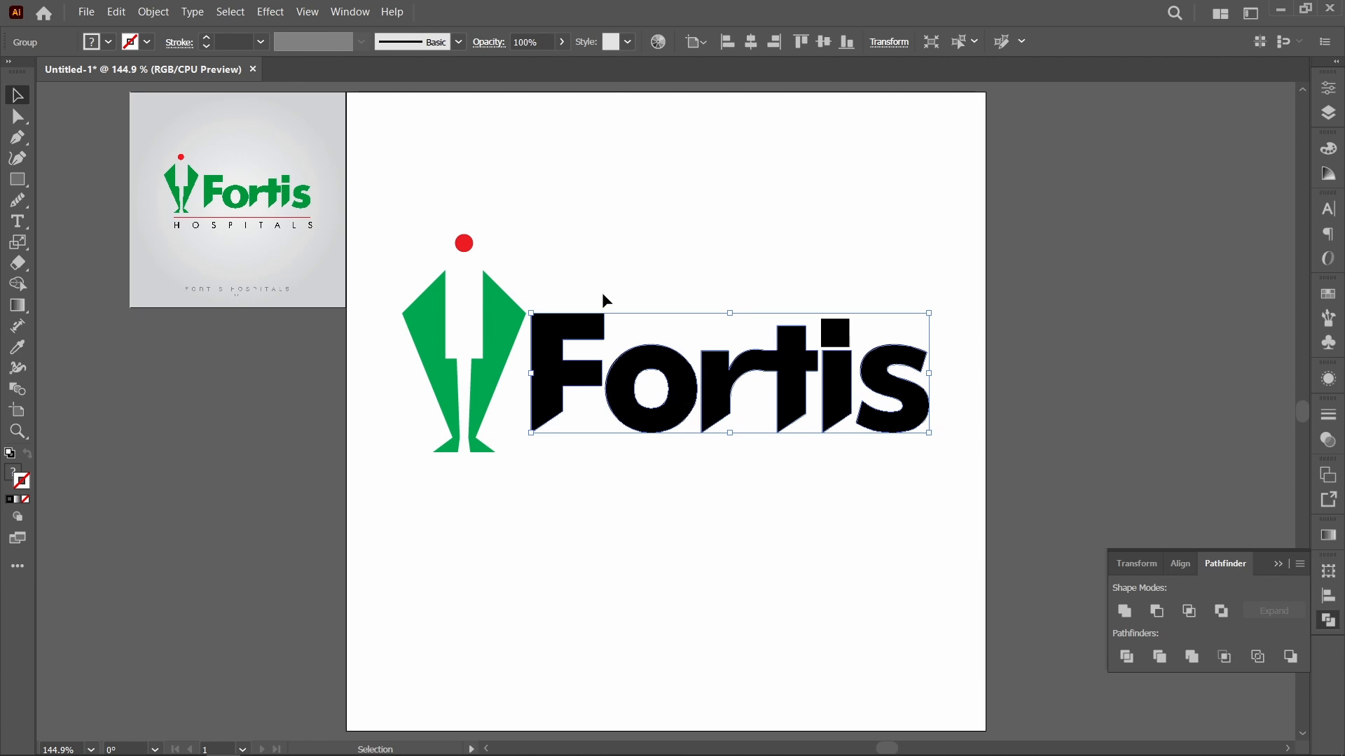
# Step: Show the rulers and place a horizontal guide through the figure's ankles, just below the lettering
pyautogui.press('a')
pyautogui.press('v')
pyautogui.hotkey('ctrl', 'r')
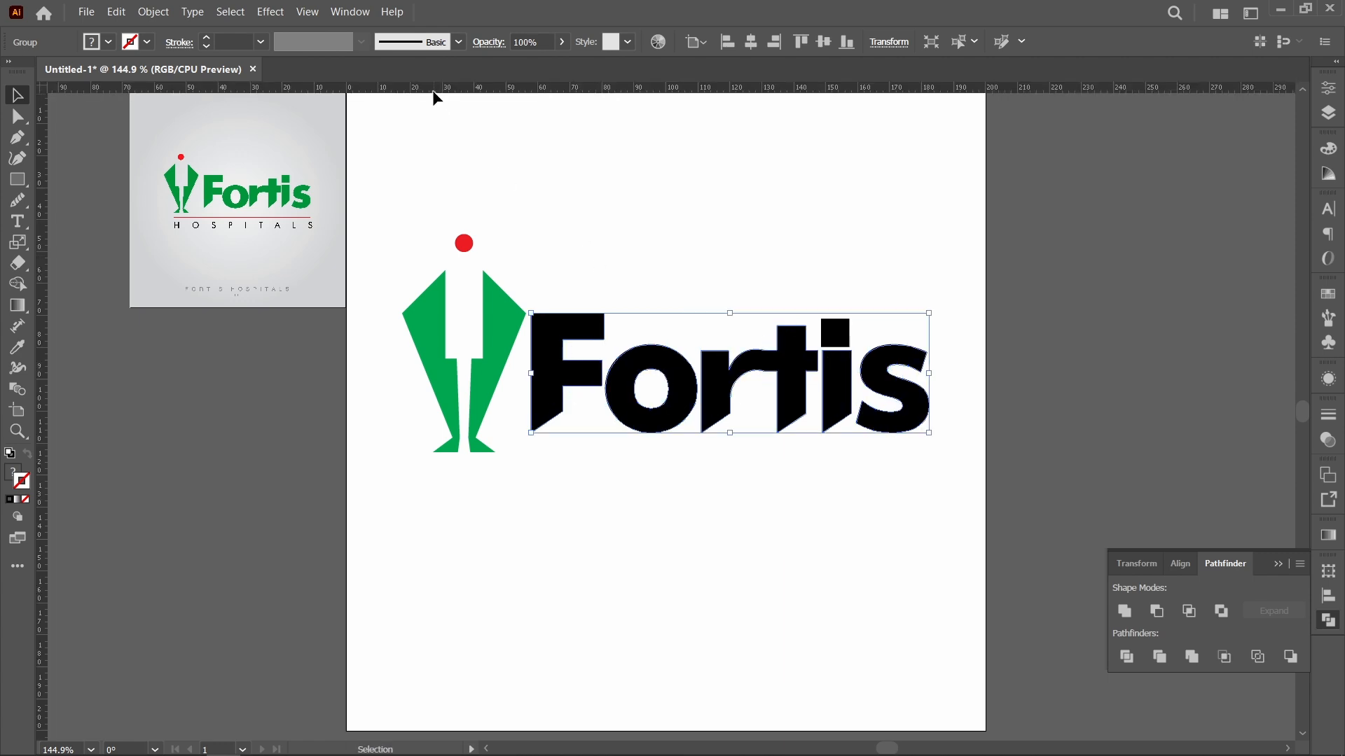
pyautogui.moveTo(430, 89); pyautogui.dragTo(384, 436)
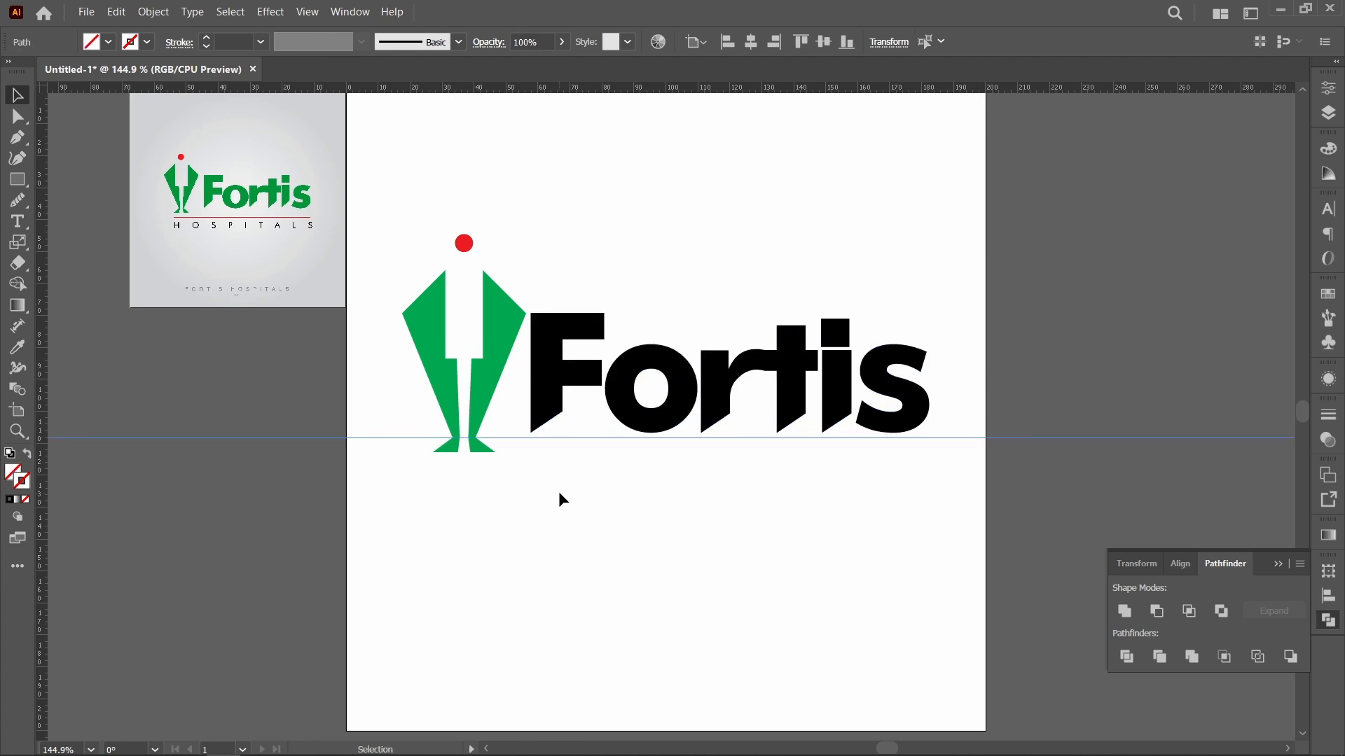
# Step: Enlarge the Fortis lettering from its lower outer corner until the letter feet meet the guide, and delete the guide
pyautogui.click(542, 386)
pyautogui.moveTo(530, 431); pyautogui.dragTo(518, 438)
pyautogui.click(1098, 420)
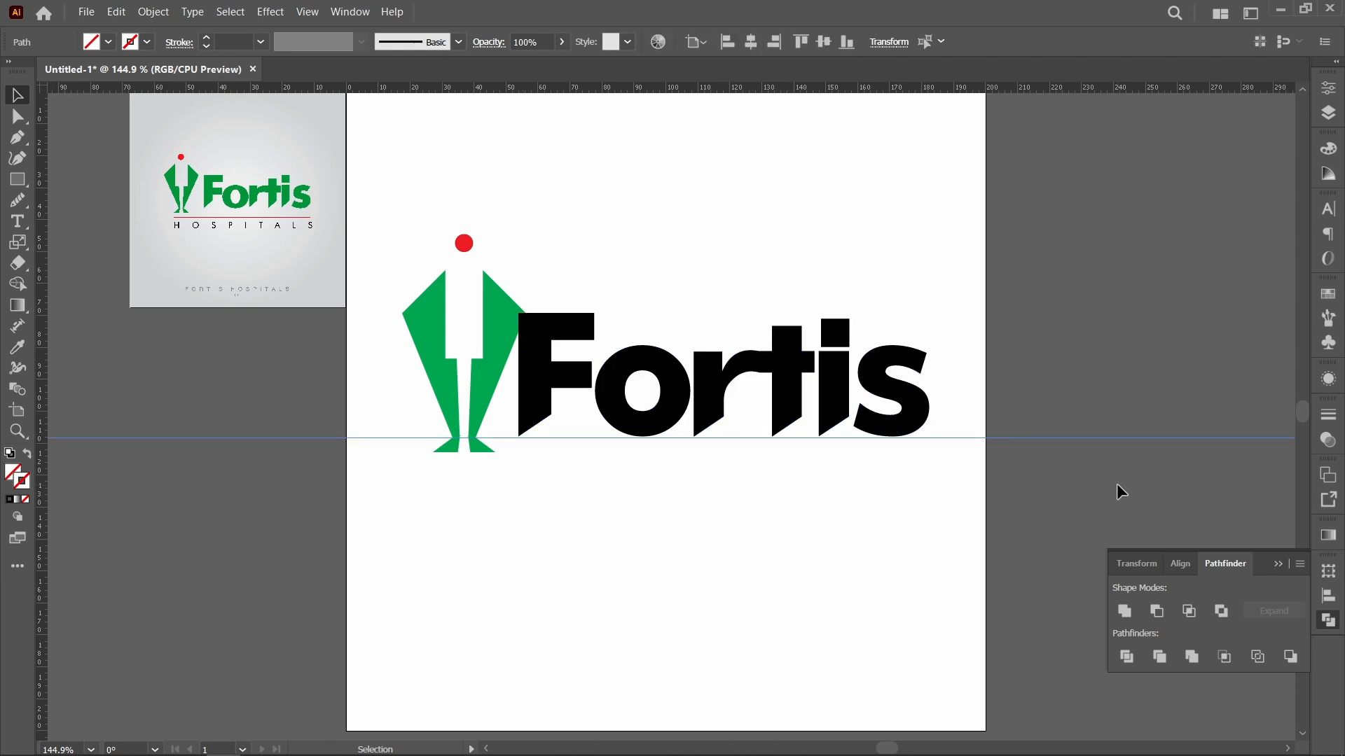
pyautogui.press('Delete')
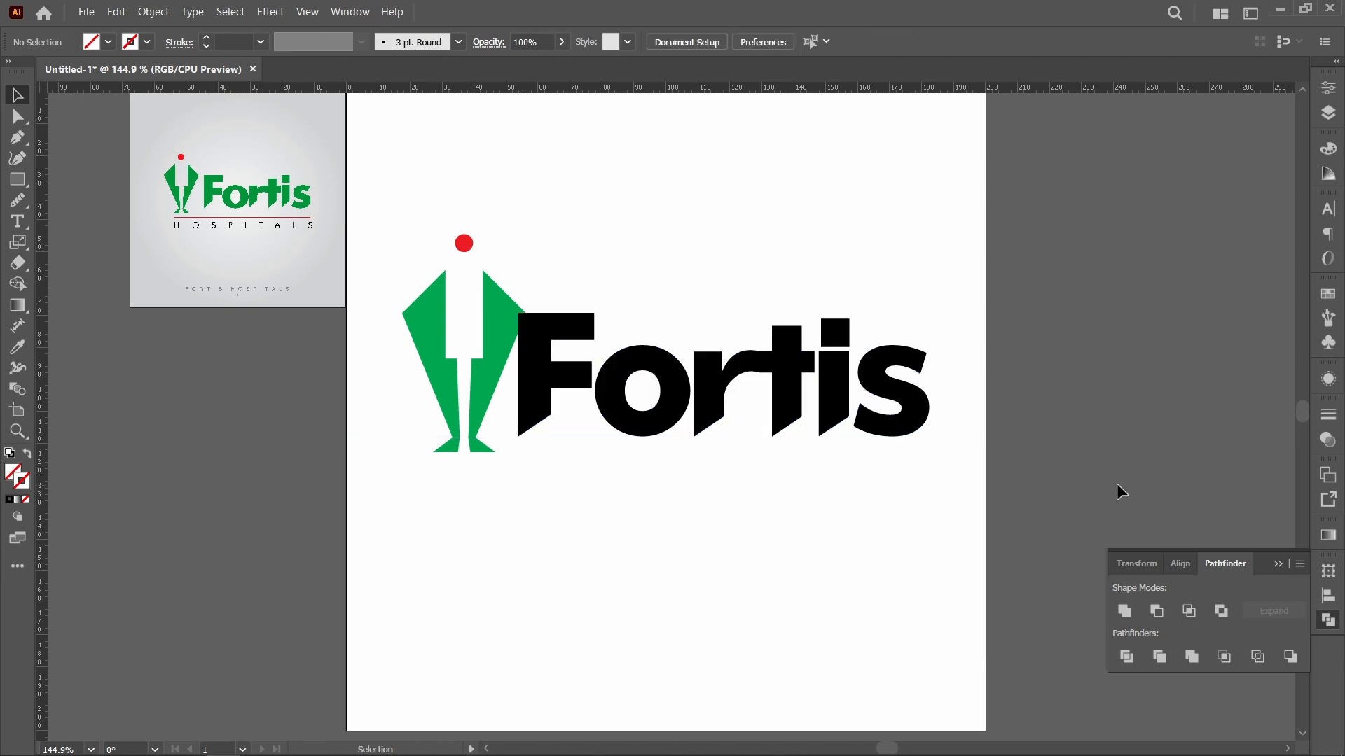
# Step: Try to shift the lettering group right, clear of the green figure, without including the i's dot
pyautogui.click(909, 430)
pyautogui.press('Right')
pyautogui.press('Right')
pyautogui.press('Right')
pyautogui.press('Right')
pyautogui.press('Right')
pyautogui.press('Right')
pyautogui.press('Right')
pyautogui.press('Right')
pyautogui.press('Right')
pyautogui.press('Right')
pyautogui.press('Right')
pyautogui.press('Right')
pyautogui.press('Right')
pyautogui.press('Right')
pyautogui.press('Right')
pyautogui.press('Right')
pyautogui.press('Right')
pyautogui.press('Right')
pyautogui.press('Right')
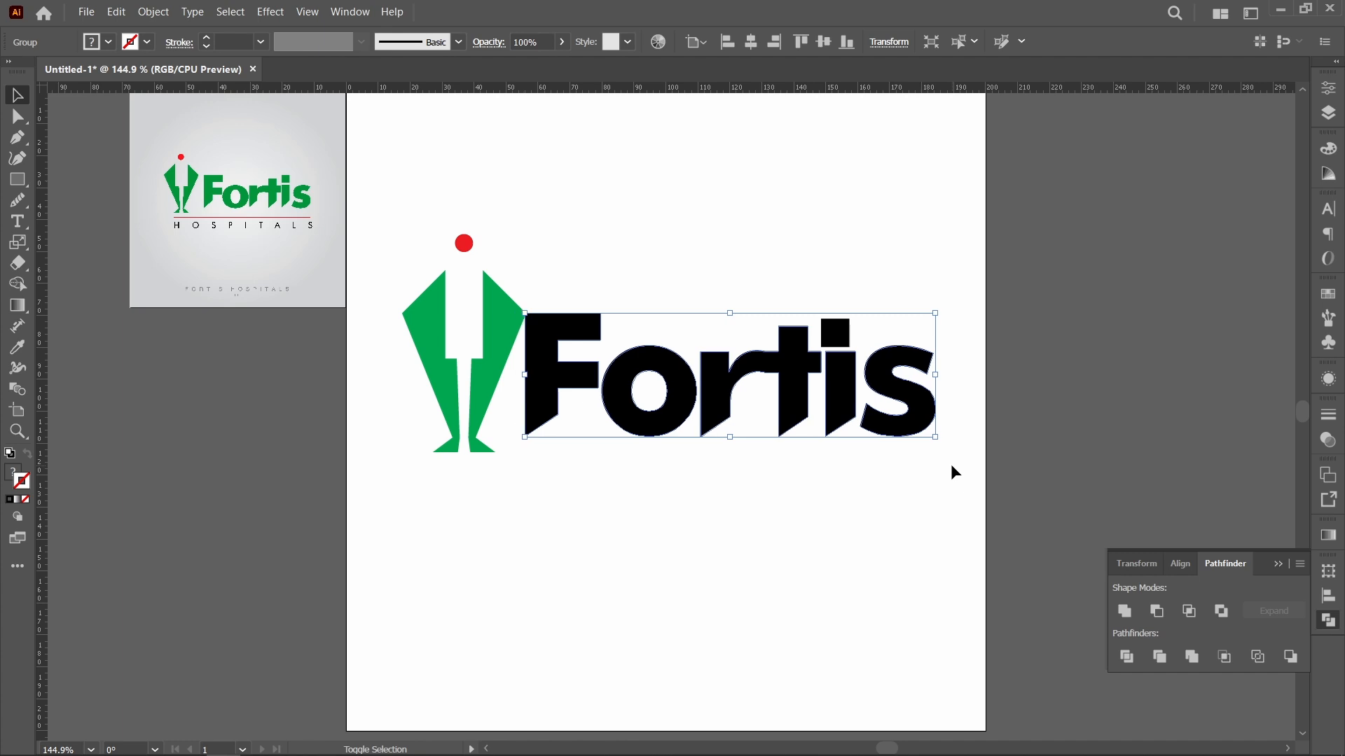
pyautogui.hotkey('shift', 'Right')
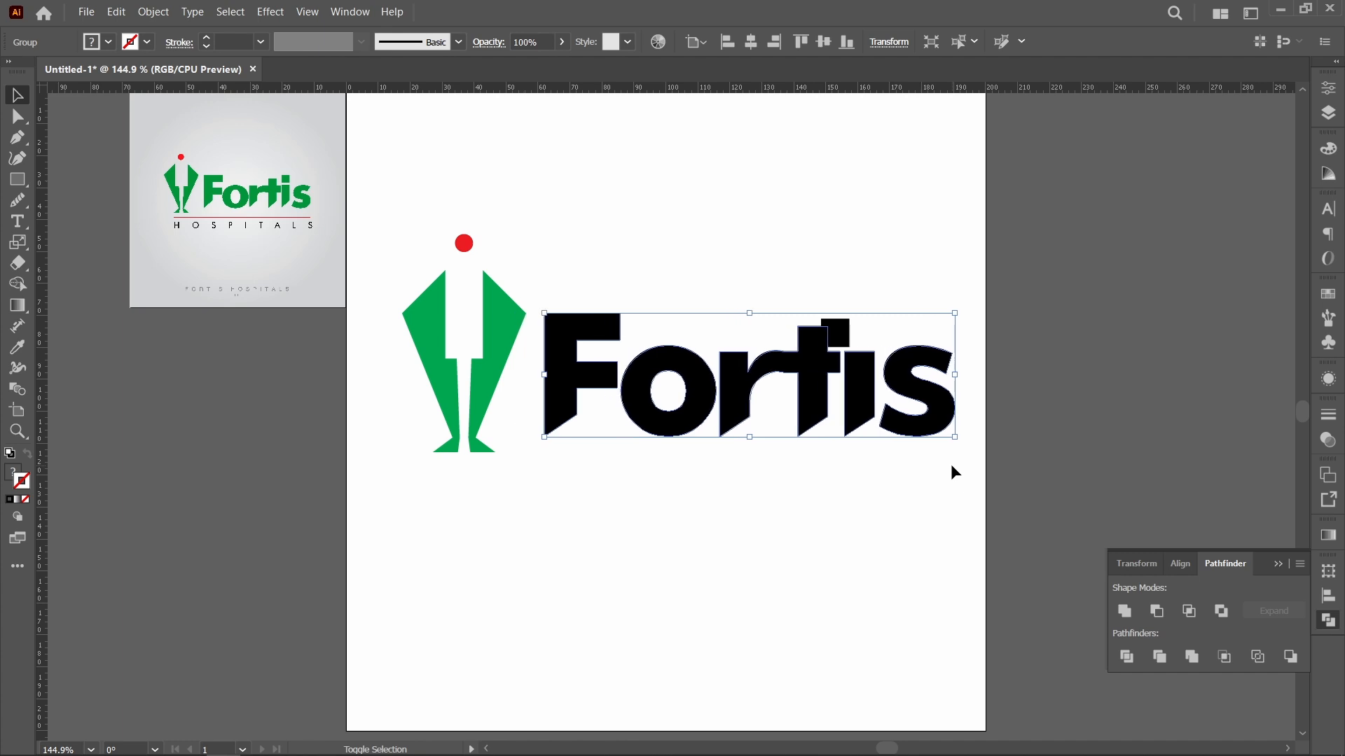
pyautogui.hotkey('ctrl', 'z')
pyautogui.hotkey('ctrl', 'z')
pyautogui.hotkey('ctrl', 'z')
pyautogui.hotkey('ctrl', 'z')
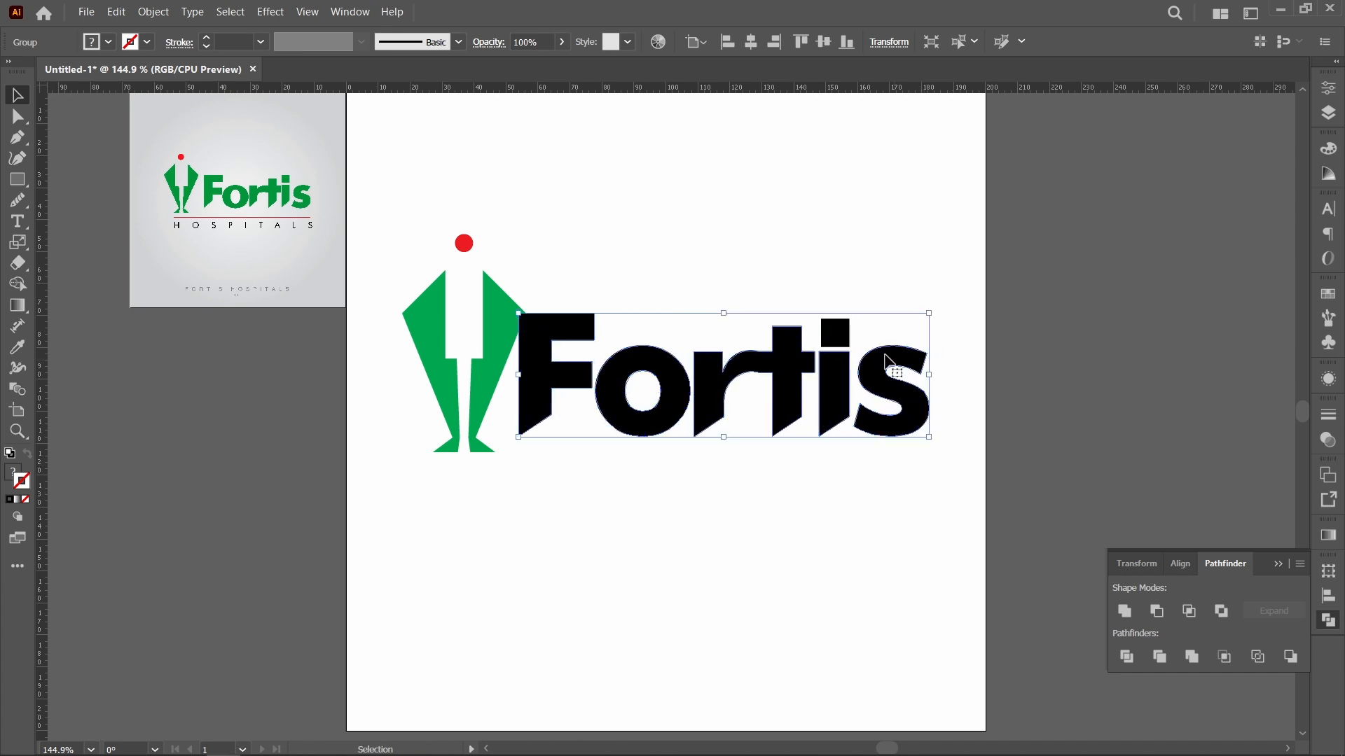
# Step: Group the i's dot with the rest of the lettering and move the whole word about 6 mm right, clear of the figure
pyautogui.moveTo(954, 498); pyautogui.dragTo(557, 259)
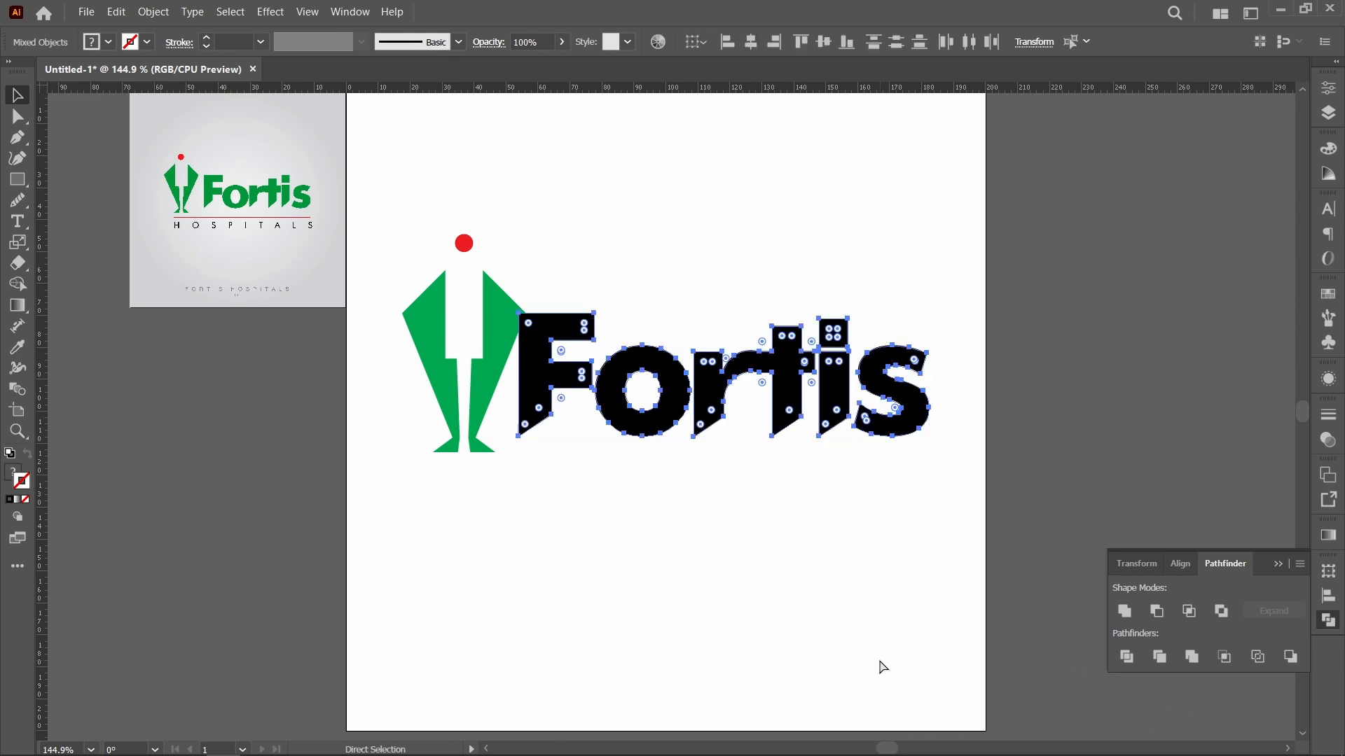
pyautogui.hotkey('ctrl', 'g')
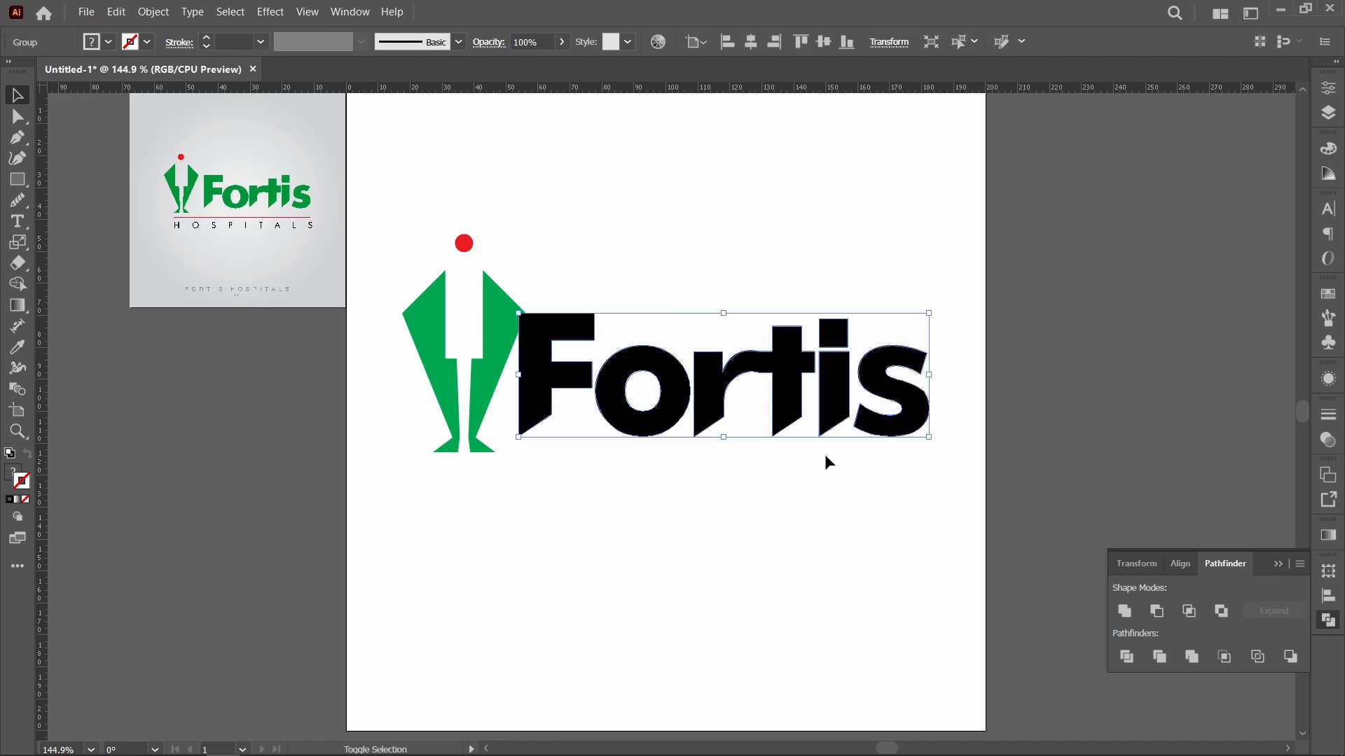
pyautogui.press('Right')
pyautogui.press('Right')
pyautogui.press('Right')
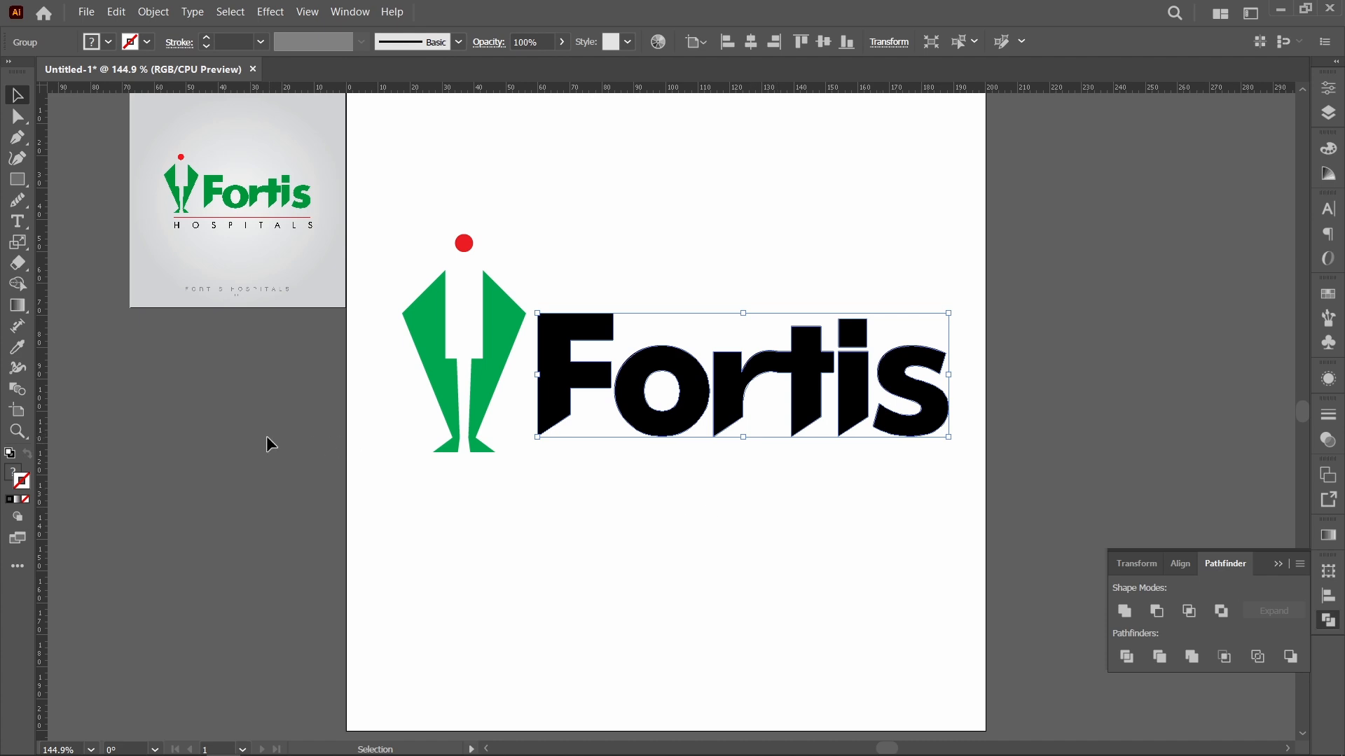
# Step: Color the Fortis lettering with the green sampled from the figure using the Eyedropper tool
pyautogui.click(18, 348)
pyautogui.click(501, 372)
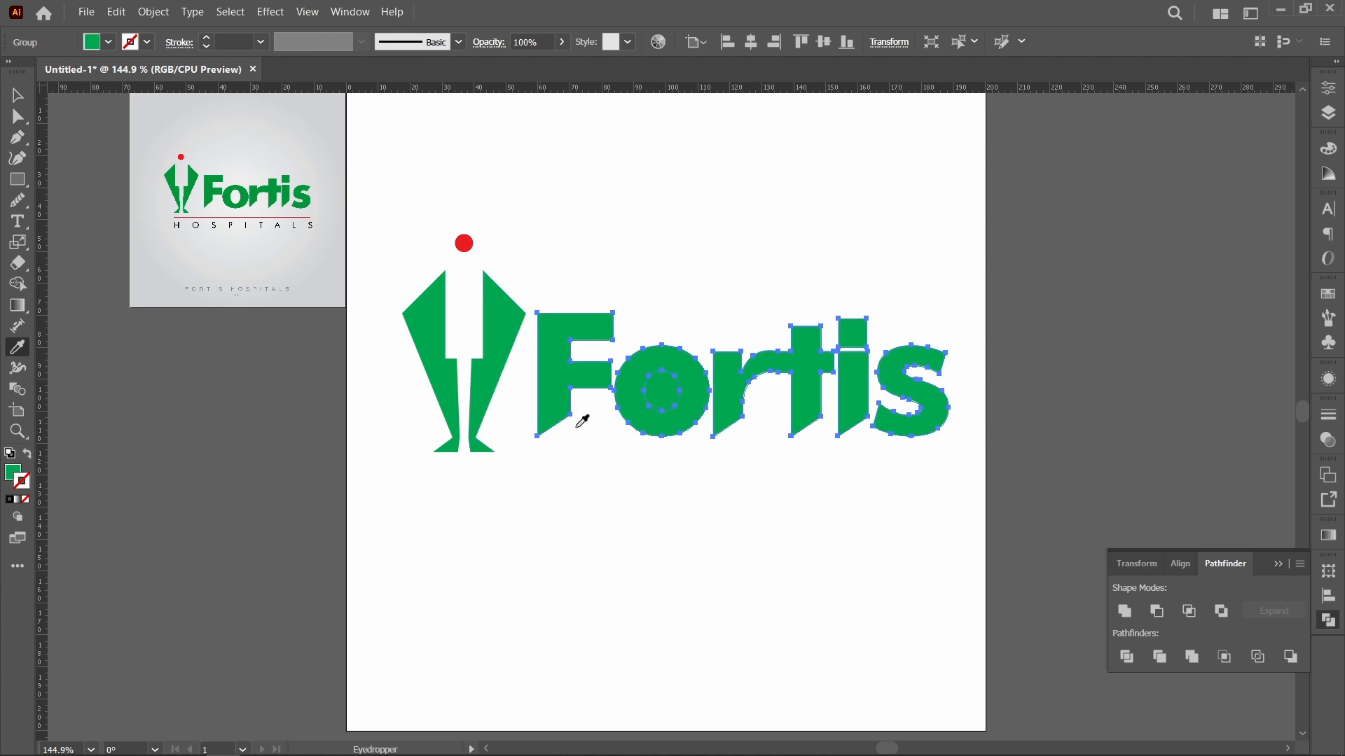
pyautogui.press('v')
pyautogui.click(681, 490)
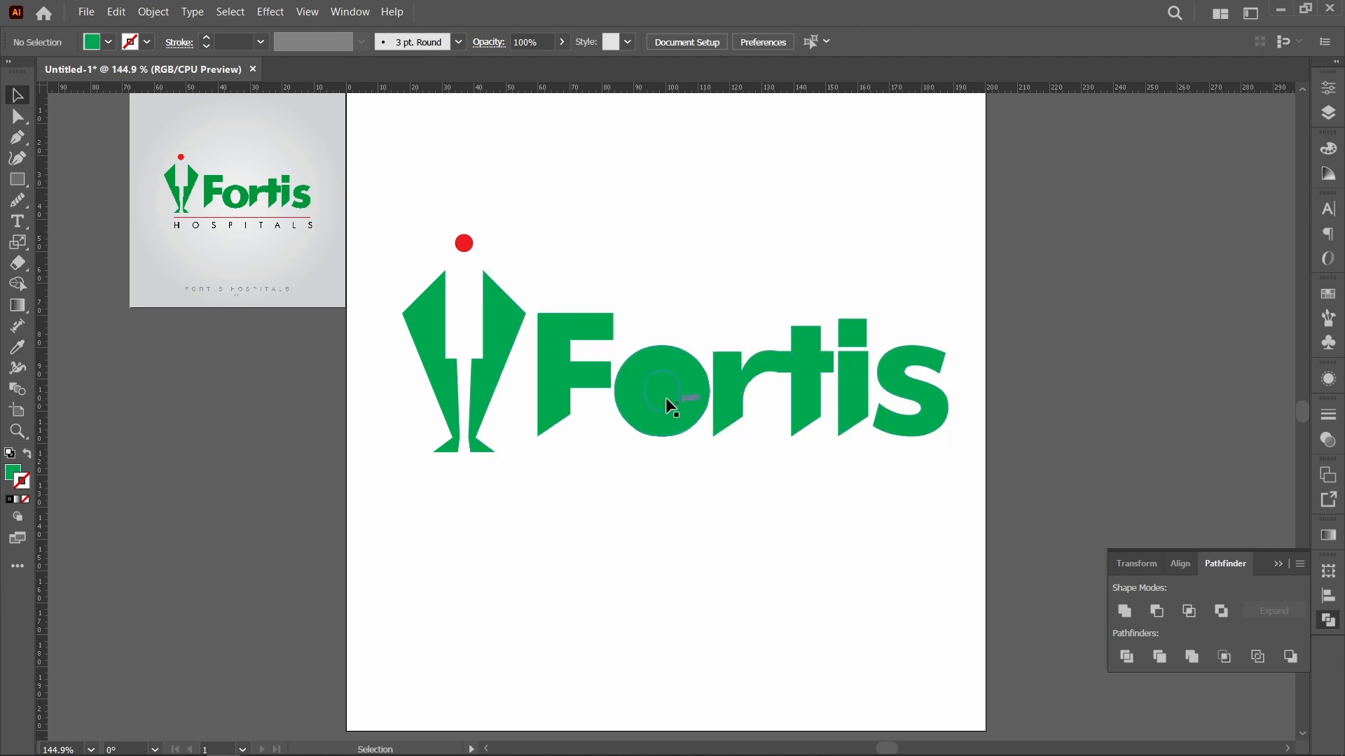
# Step: Ungroup the green lettering and move the inner oval of the o out to the empty area below the word
pyautogui.click(666, 400)
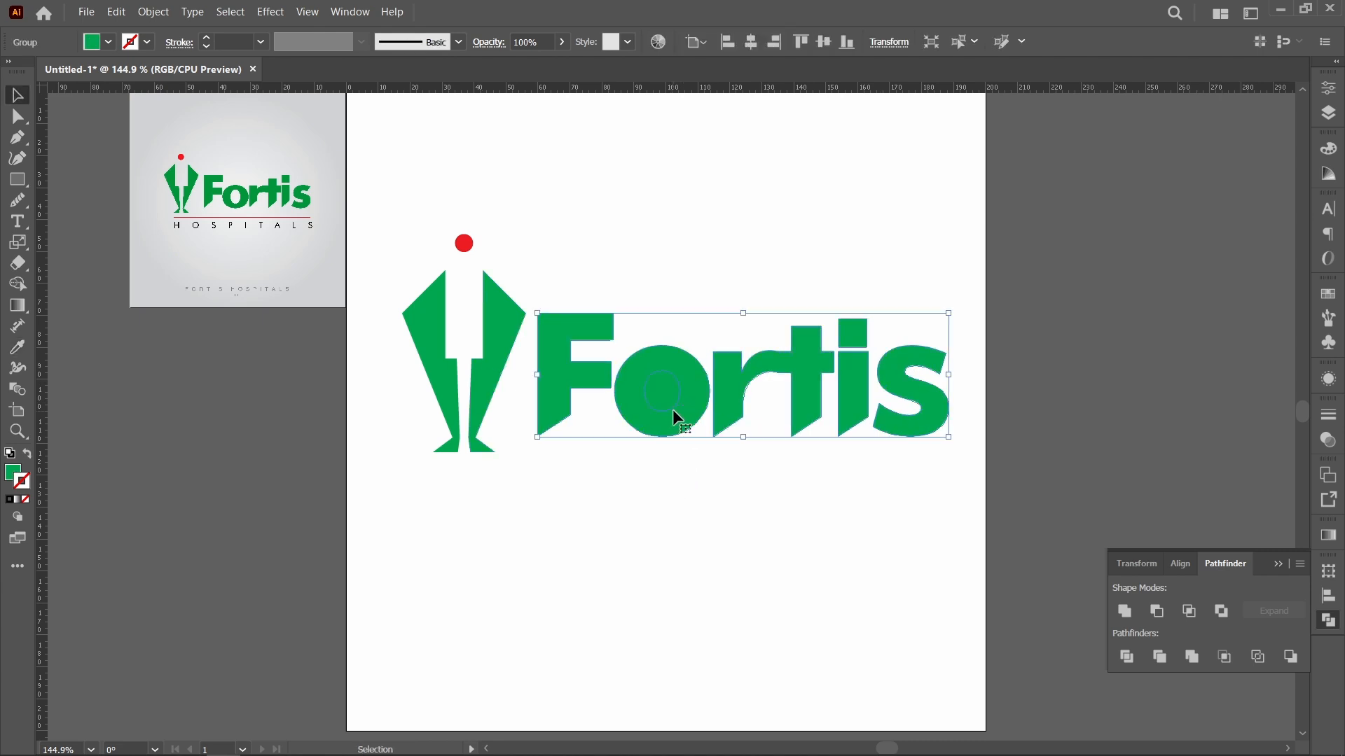
pyautogui.hotkey('ctrl', 'shift', 'g')
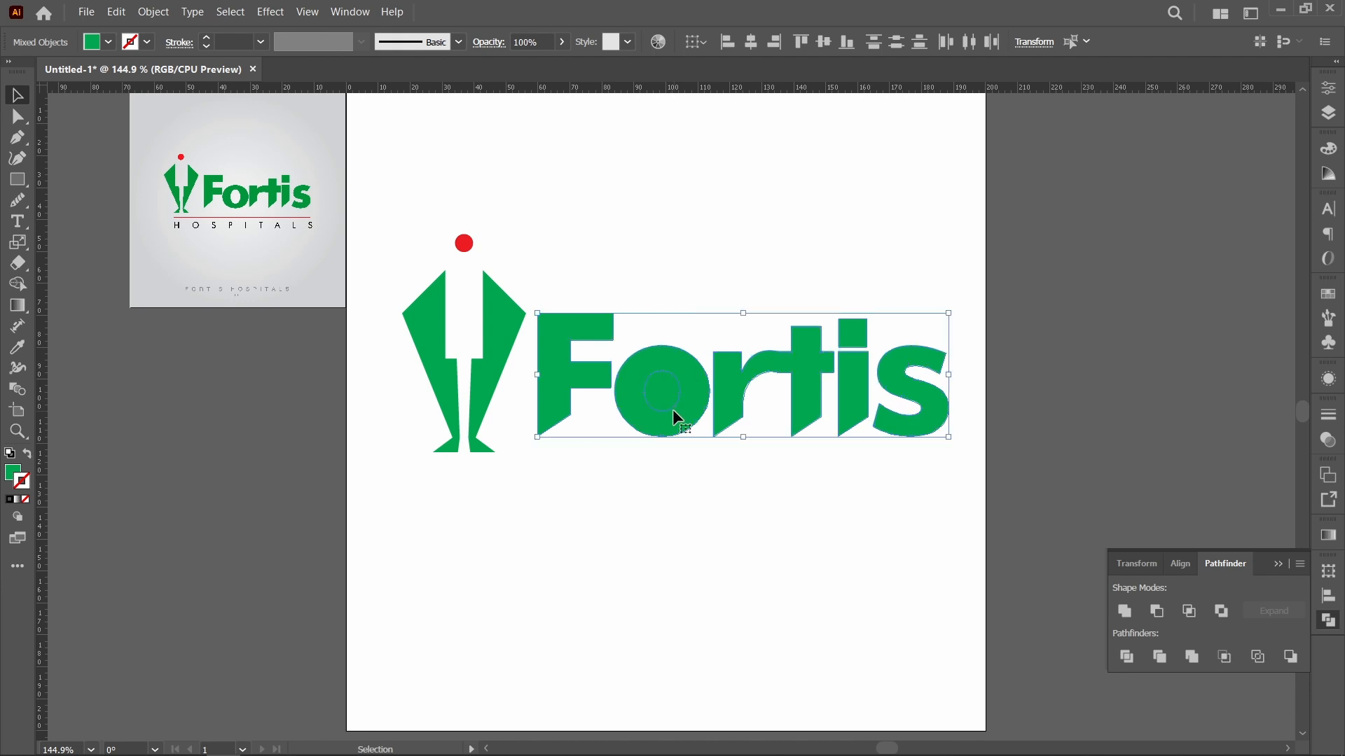
pyautogui.click(686, 516)
pyautogui.click(671, 402)
pyautogui.moveTo(671, 402); pyautogui.dragTo(700, 566)
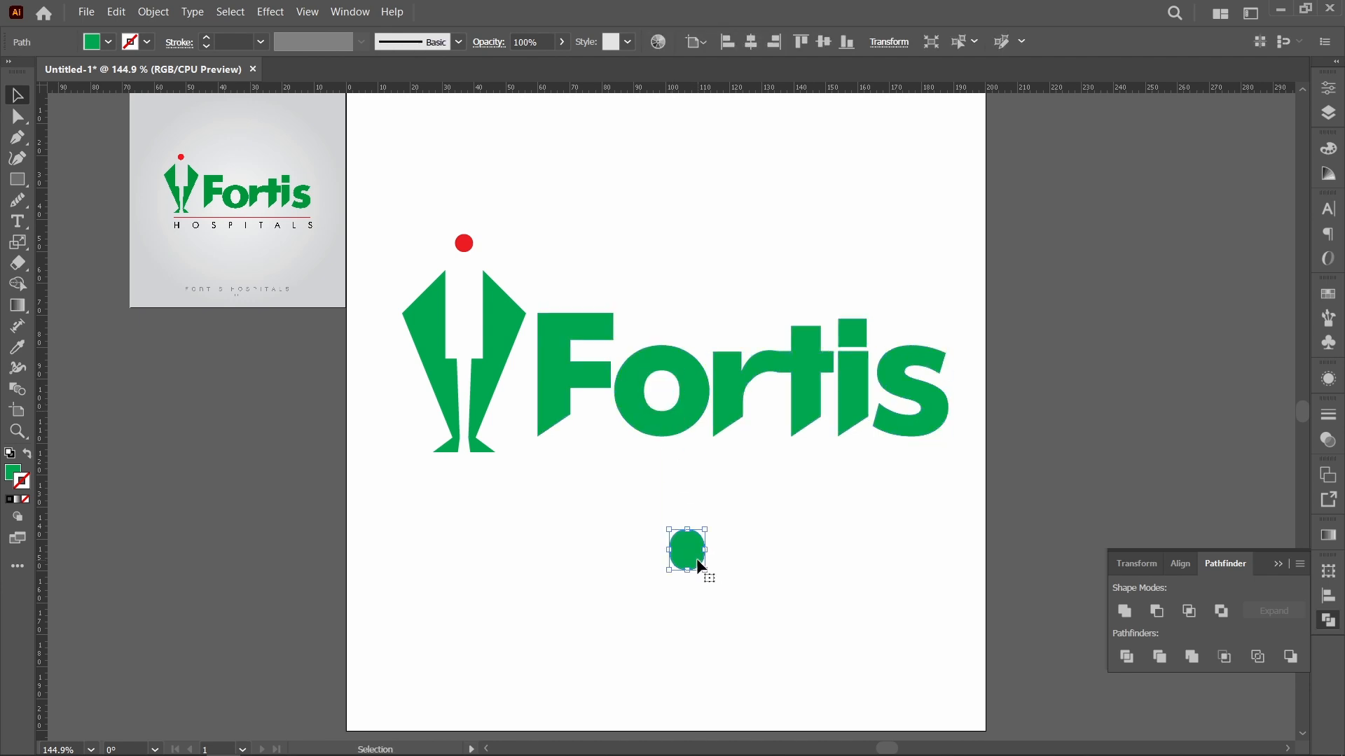
# Step: Delete the loose inner oval below the word and regroup the Fortis lettering as one object
pyautogui.press('Delete')
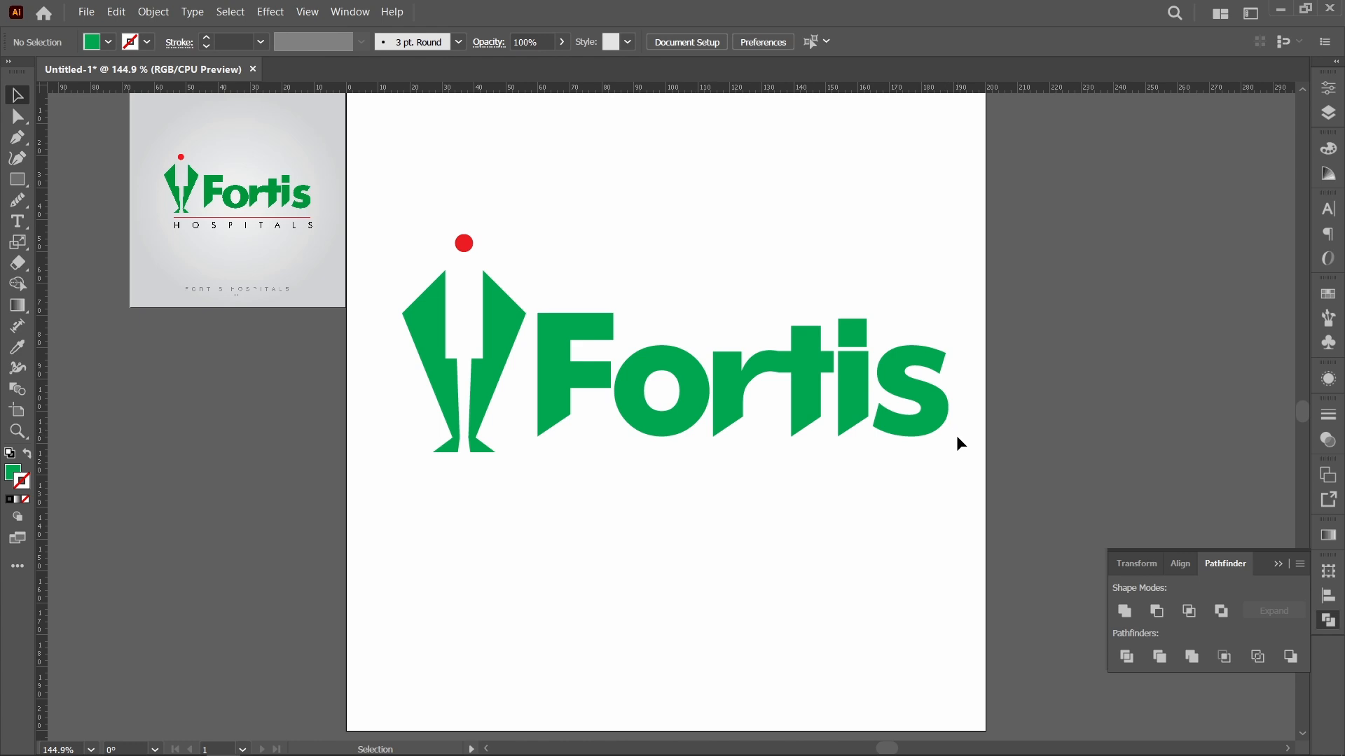
pyautogui.moveTo(959, 440); pyautogui.dragTo(538, 368)
pyautogui.moveTo(590, 245); pyautogui.dragTo(943, 541)
pyautogui.press('a')
pyautogui.press('v')
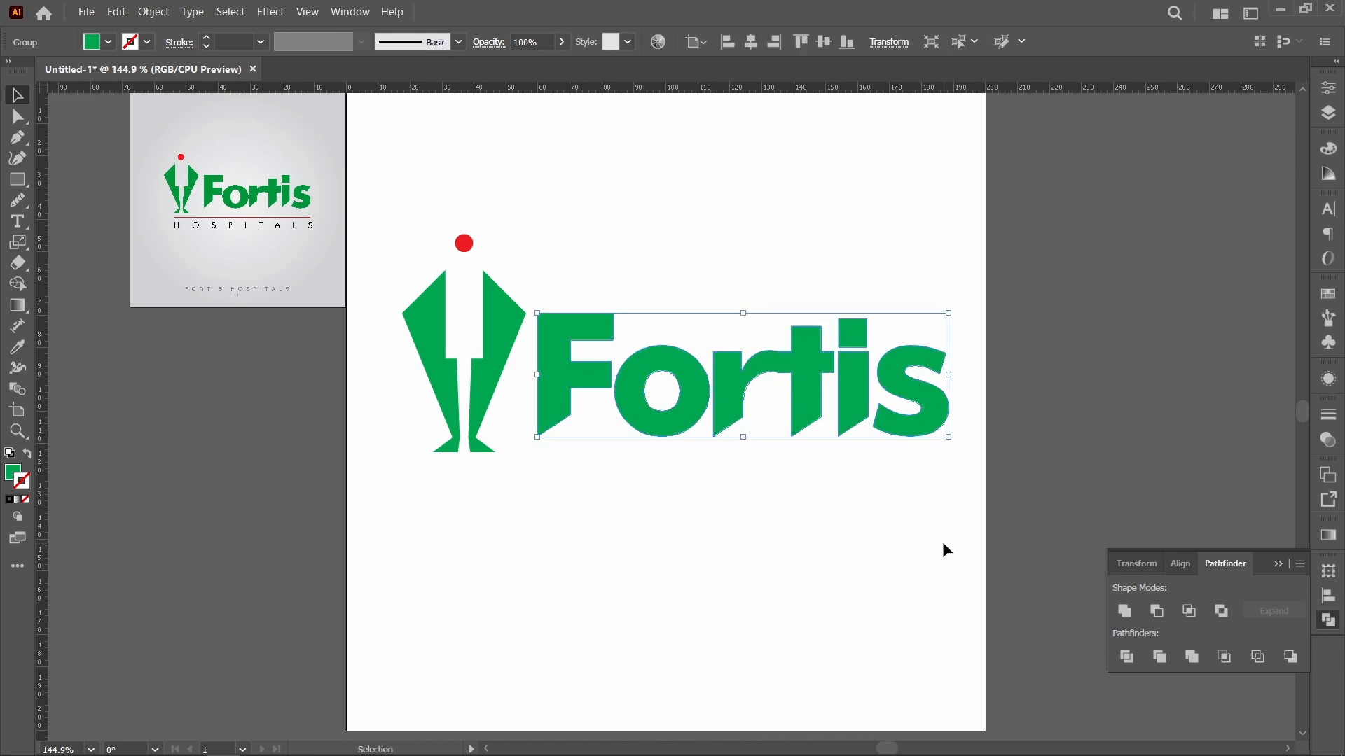
# Step: Scale the figure and Fortis lettering down to about 108 mm wide, then group and center them horizontally on the artboard
pyautogui.moveTo(400, 192); pyautogui.dragTo(976, 552)
pyautogui.moveTo(949, 454); pyautogui.dragTo(750, 374)
pyautogui.hotkey('ctrl', 'g')
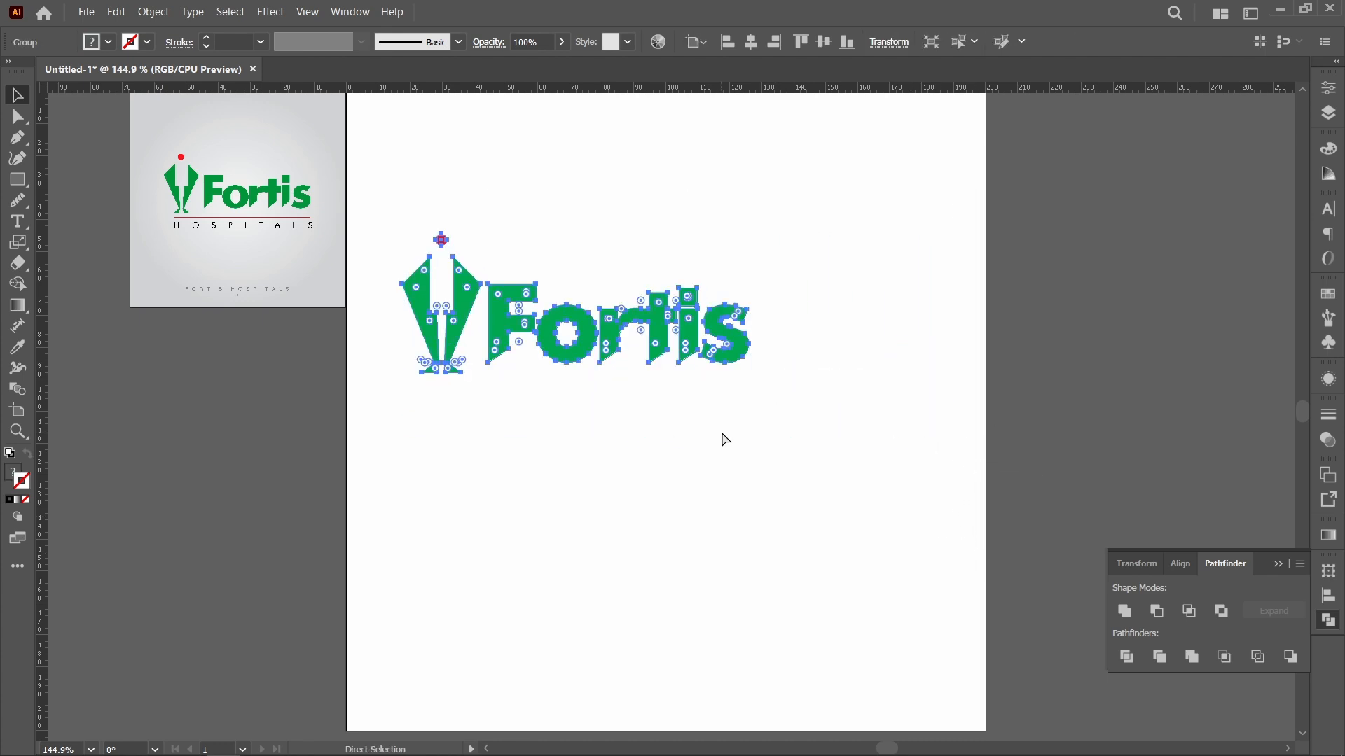
pyautogui.click(753, 44)
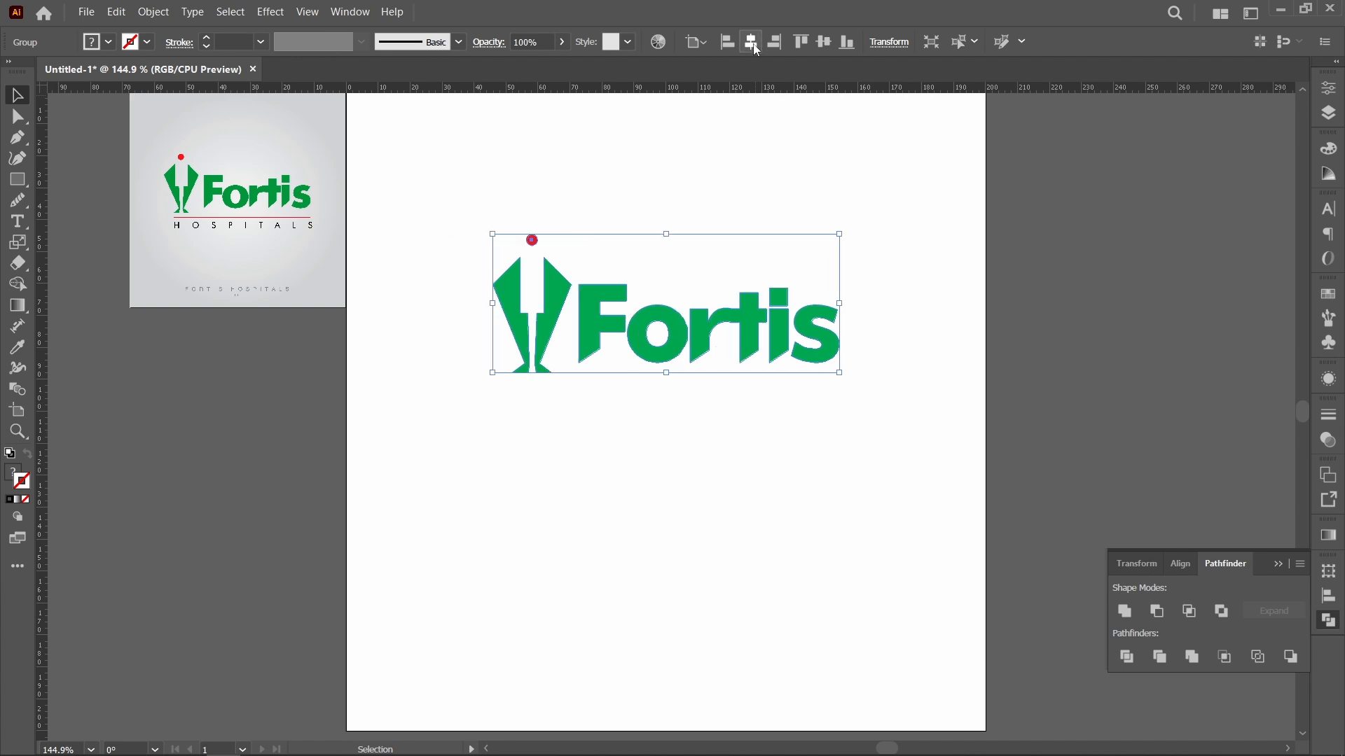
pyautogui.click(889, 334)
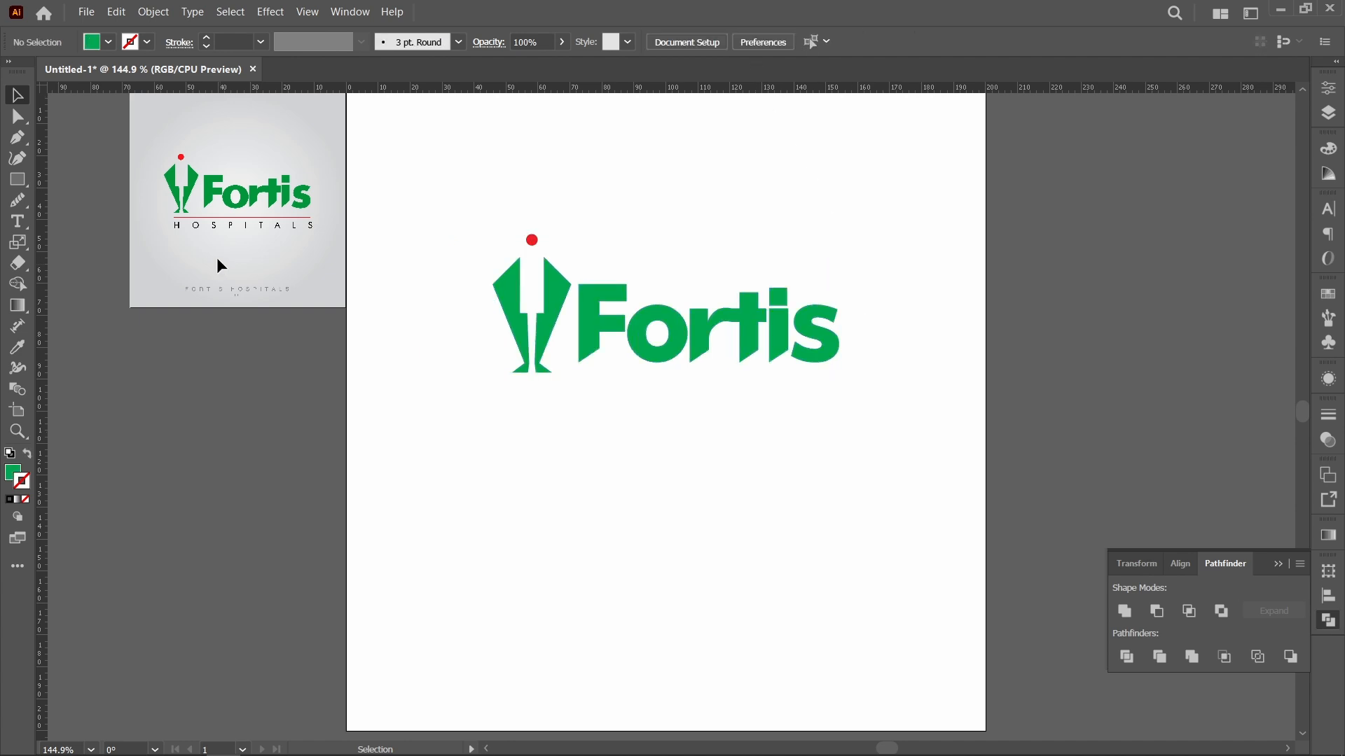
# Step: Draw a straight horizontal line about 102 mm long with the Pen tool, from the figure's left foot to below the s's right edge
pyautogui.press('z')
pyautogui.moveTo(159, 189); pyautogui.dragTo(351, 282)
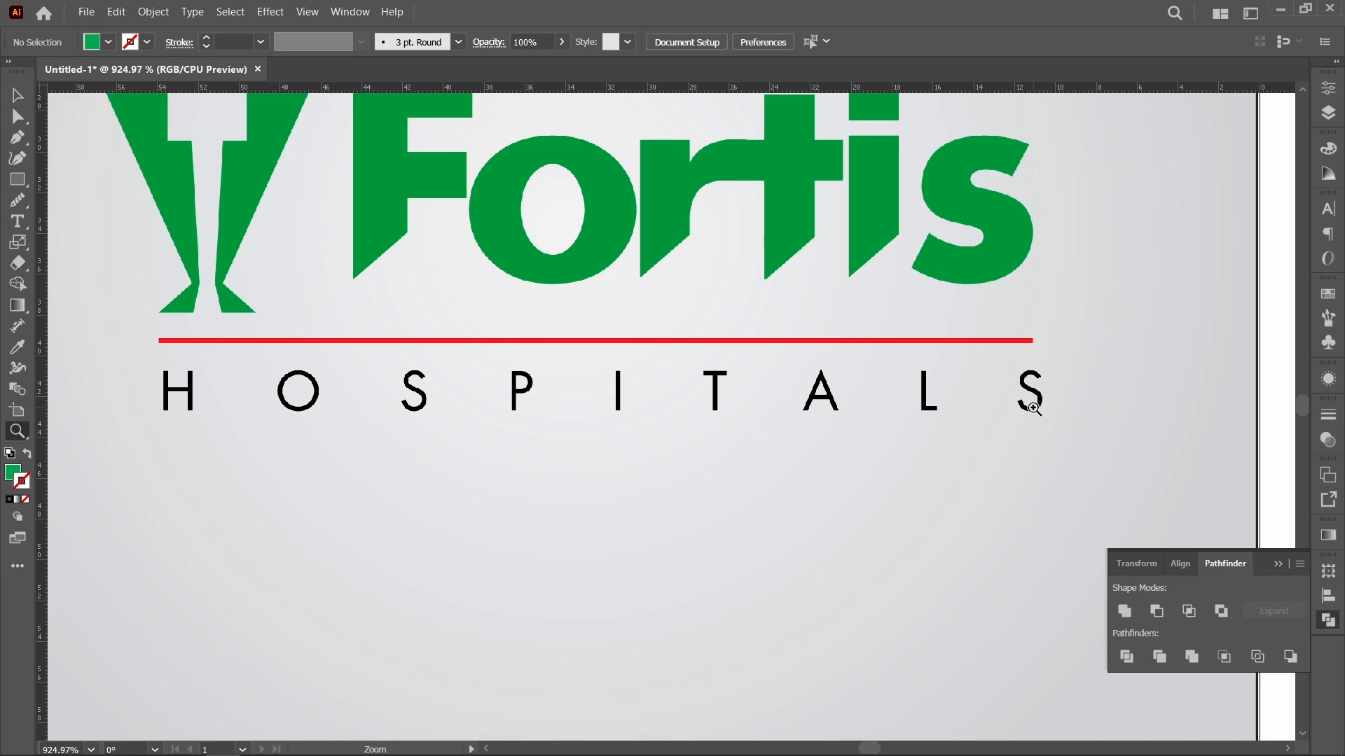
pyautogui.hotkey('ctrl', '0')
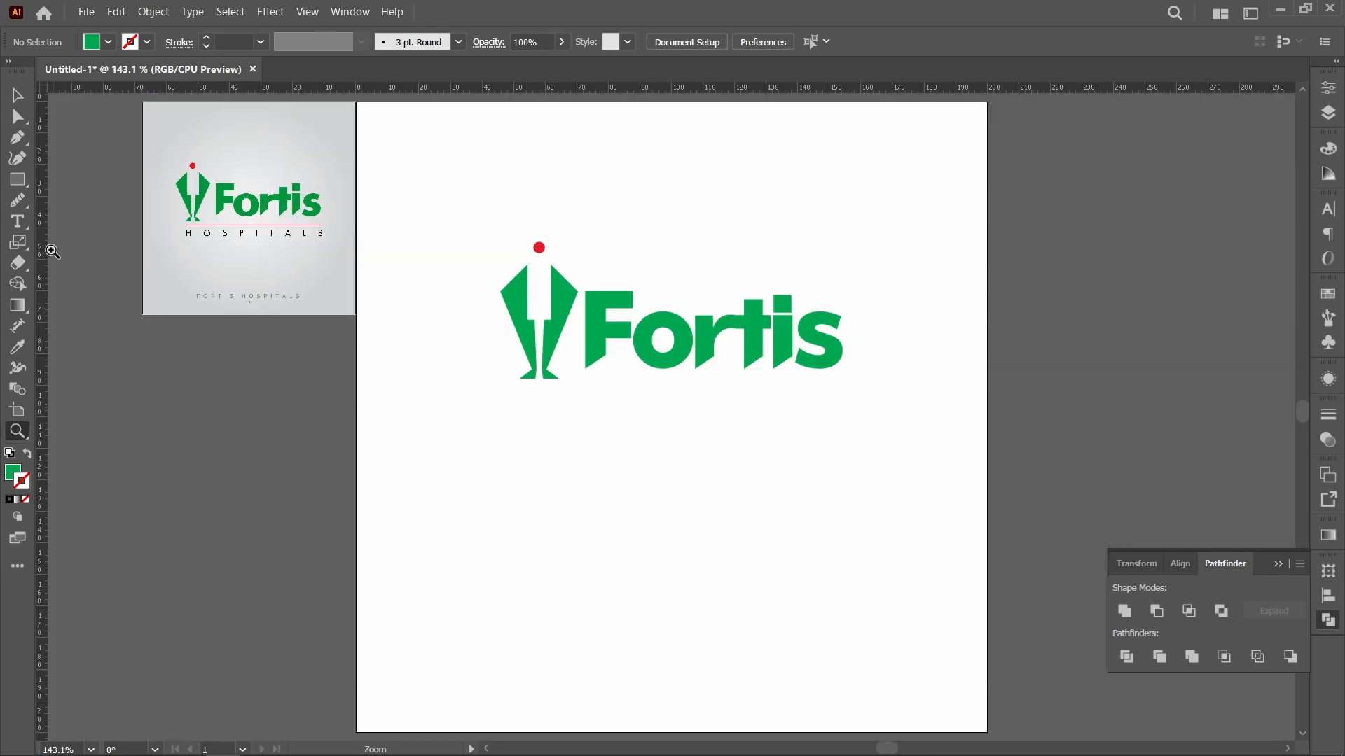
pyautogui.click(18, 139)
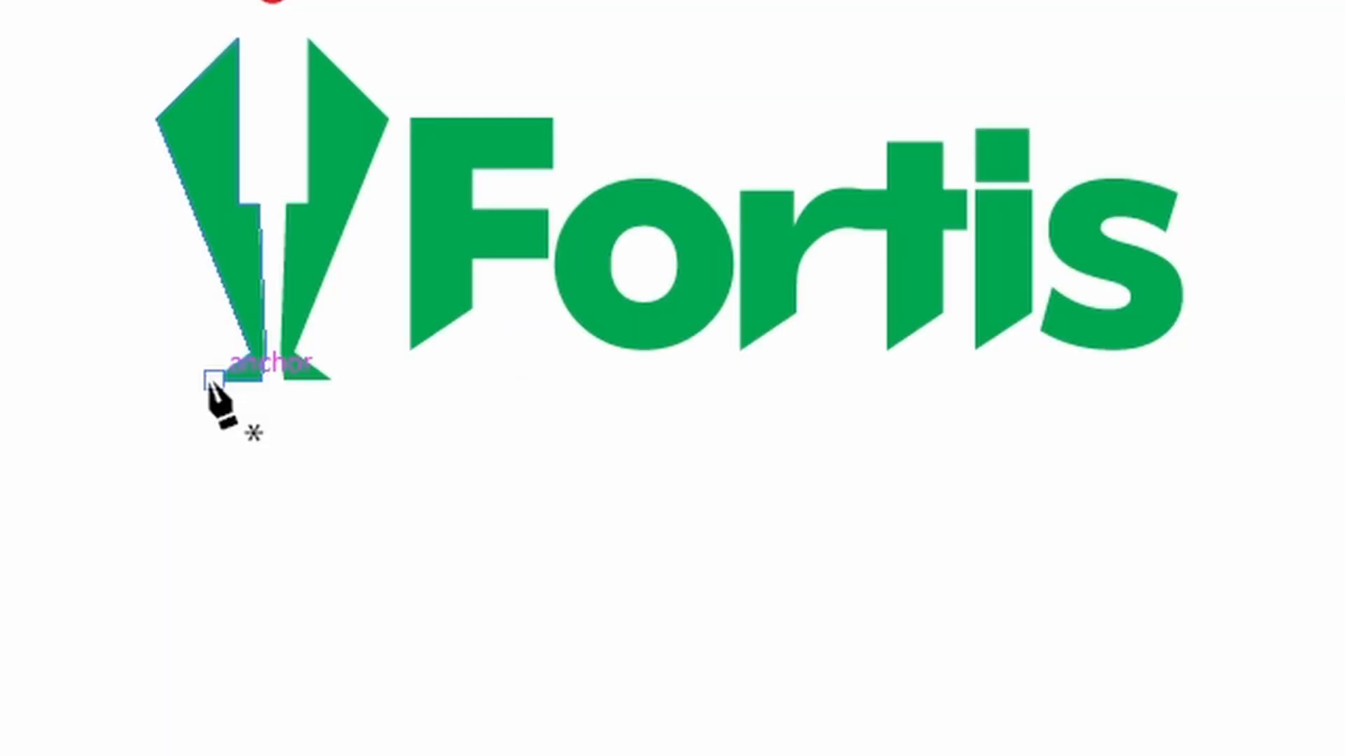
pyautogui.click(211, 379)
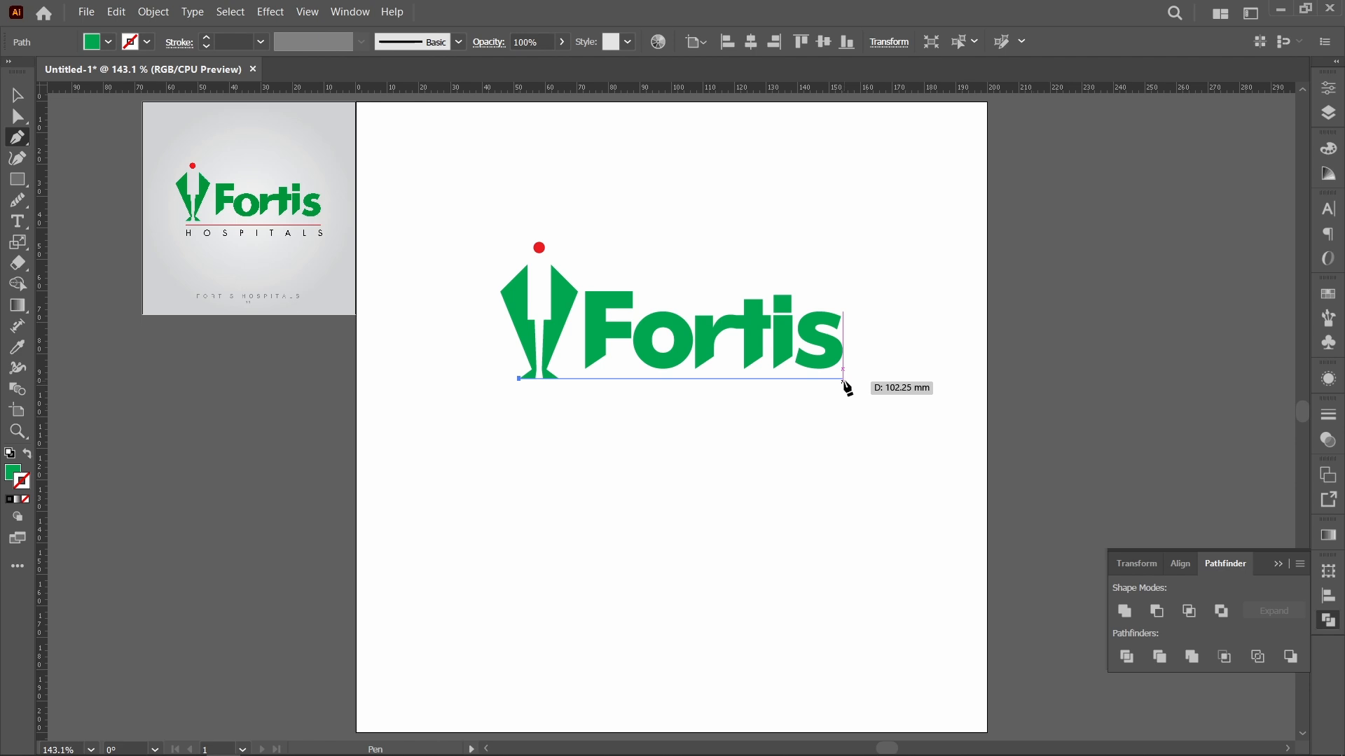
pyautogui.click(844, 379)
pyautogui.press('v')
pyautogui.click(868, 505)
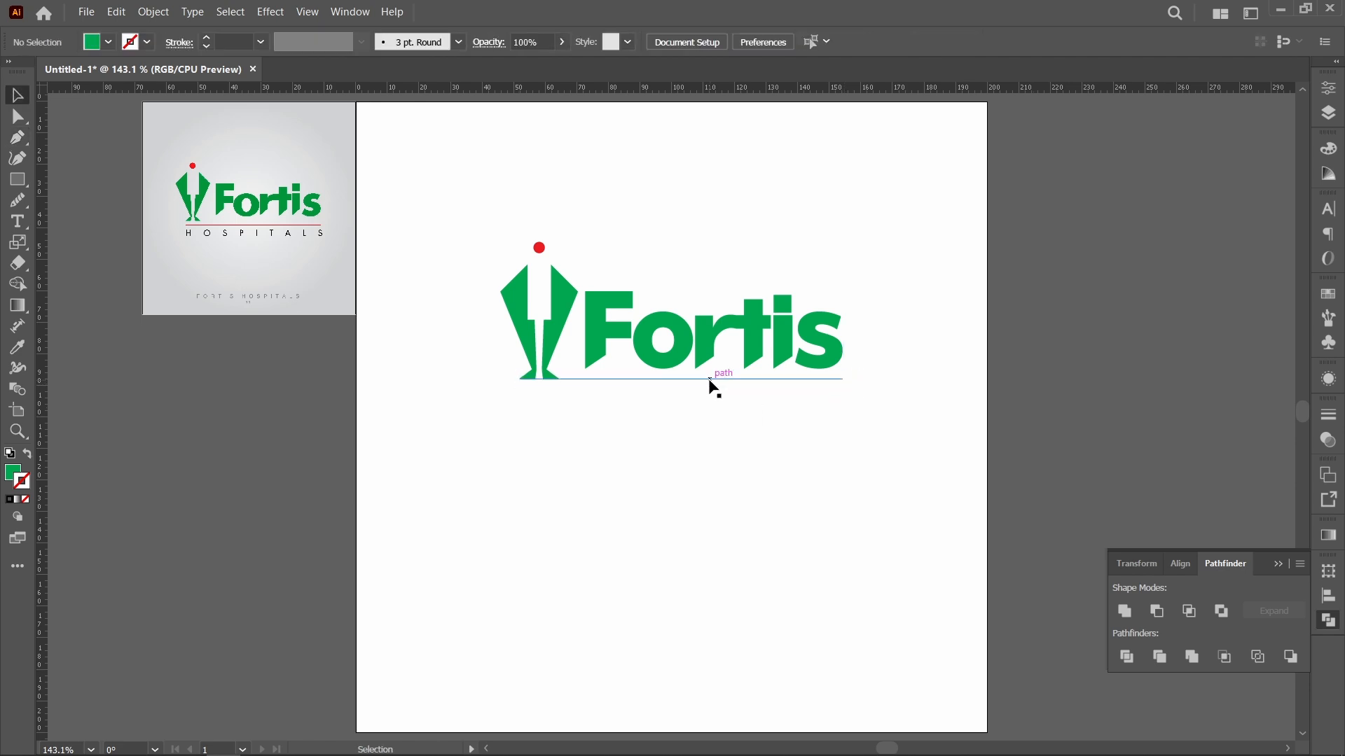
# Step: Move the line slightly below the figure's feet and set its stroke weight to 2 pt
pyautogui.click(710, 379)
pyautogui.press('Down')
pyautogui.press('Down')
pyautogui.press('Down')
pyautogui.press('Down')
pyautogui.press('Down')
pyautogui.press('Down')
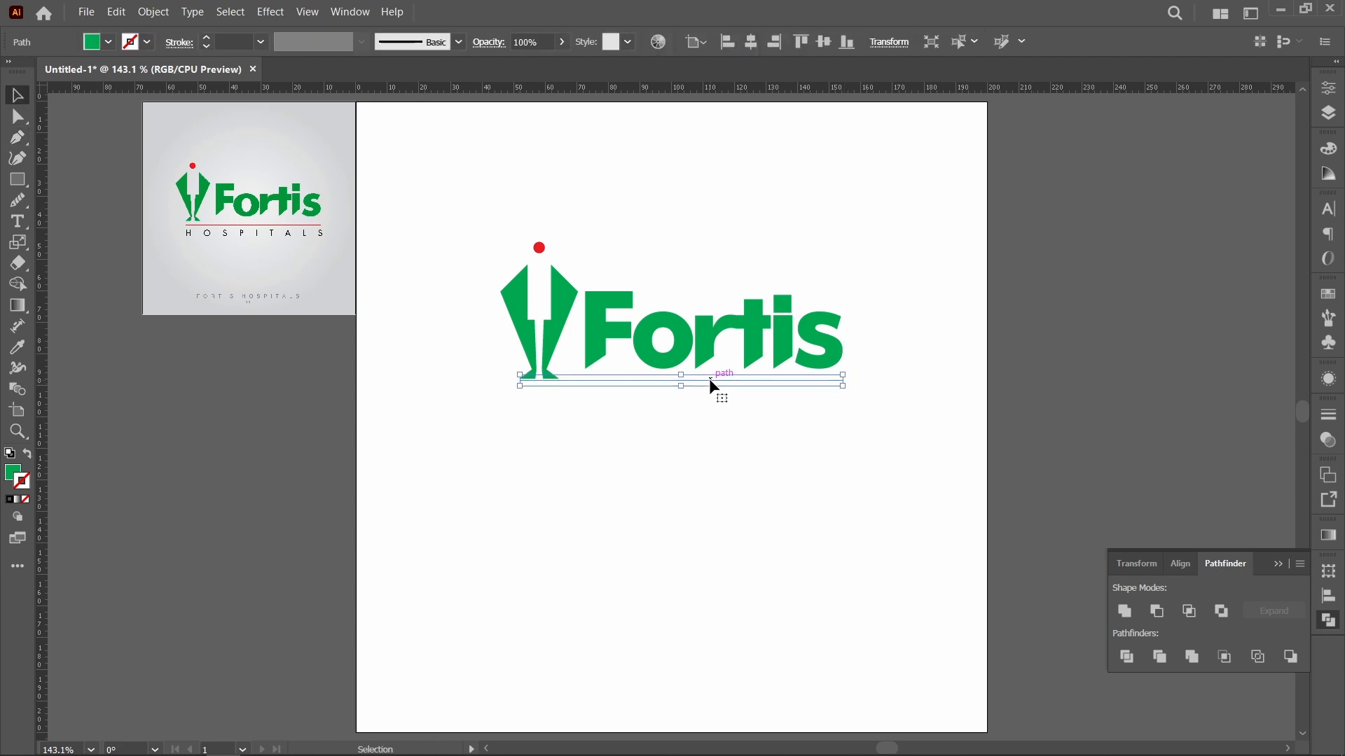
pyautogui.click(260, 42)
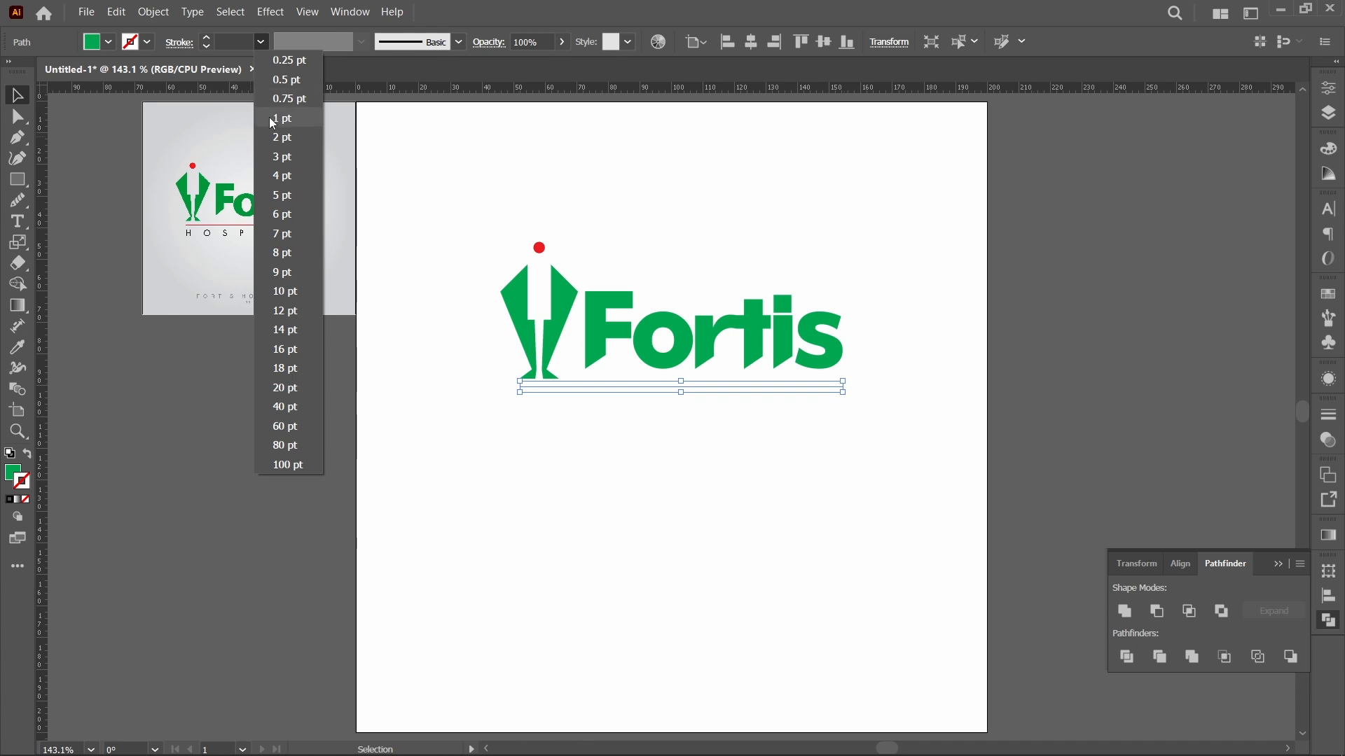
pyautogui.click(282, 142)
pyautogui.click(583, 501)
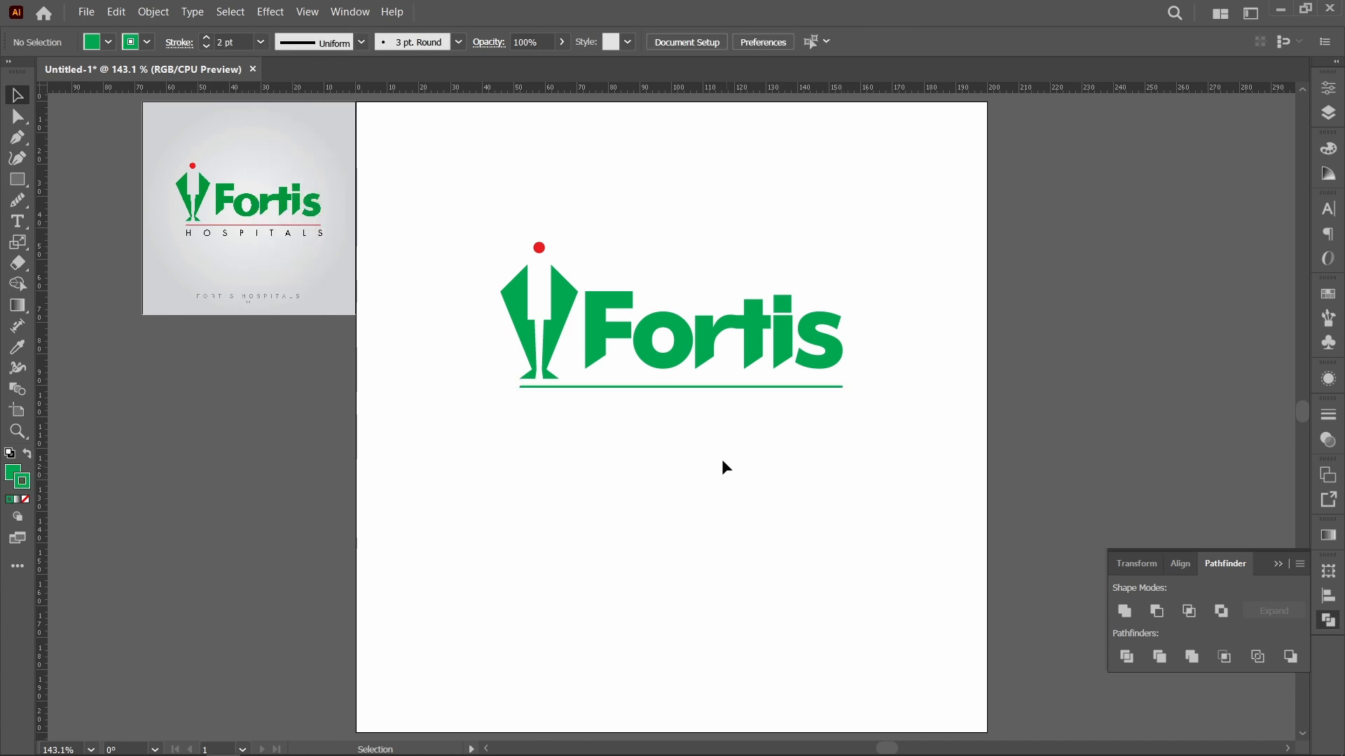
# Step: Nudge the line under the logo down a touch and change its stroke color to red
pyautogui.click(656, 386)
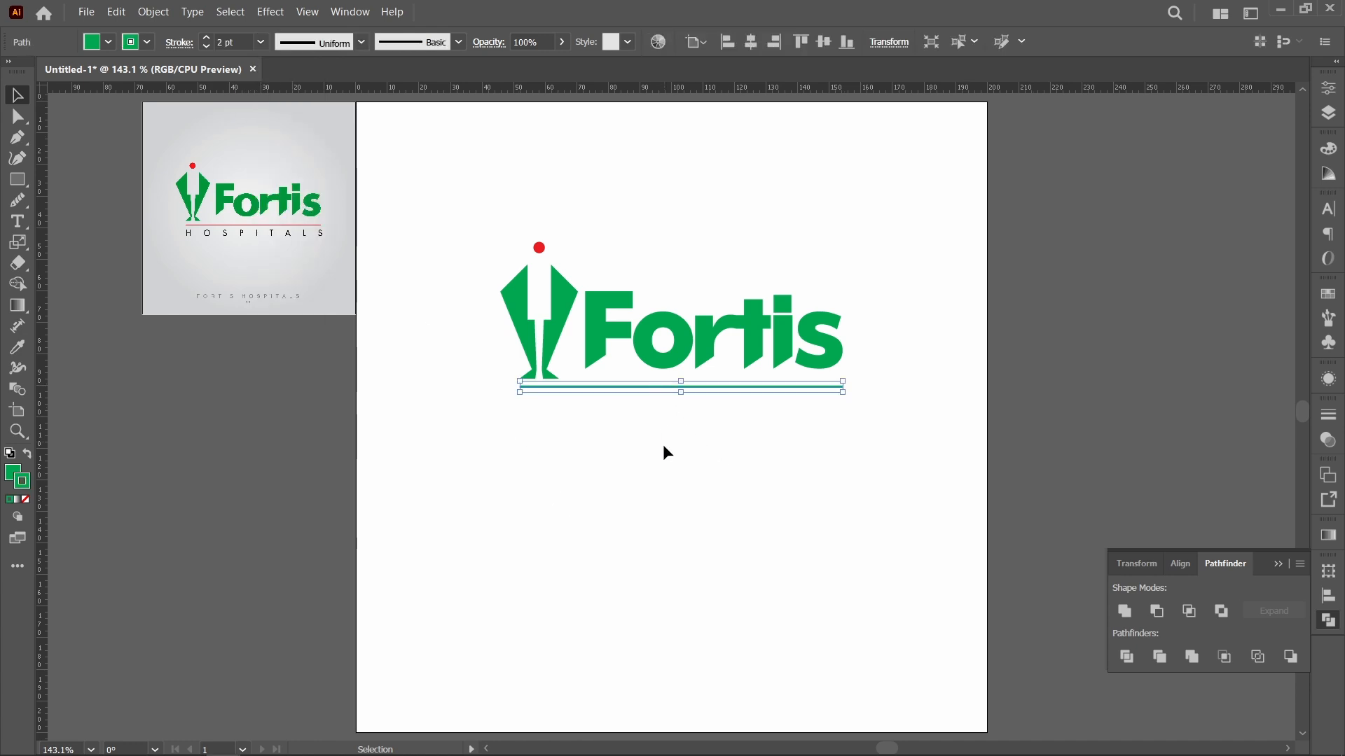
pyautogui.press('Down')
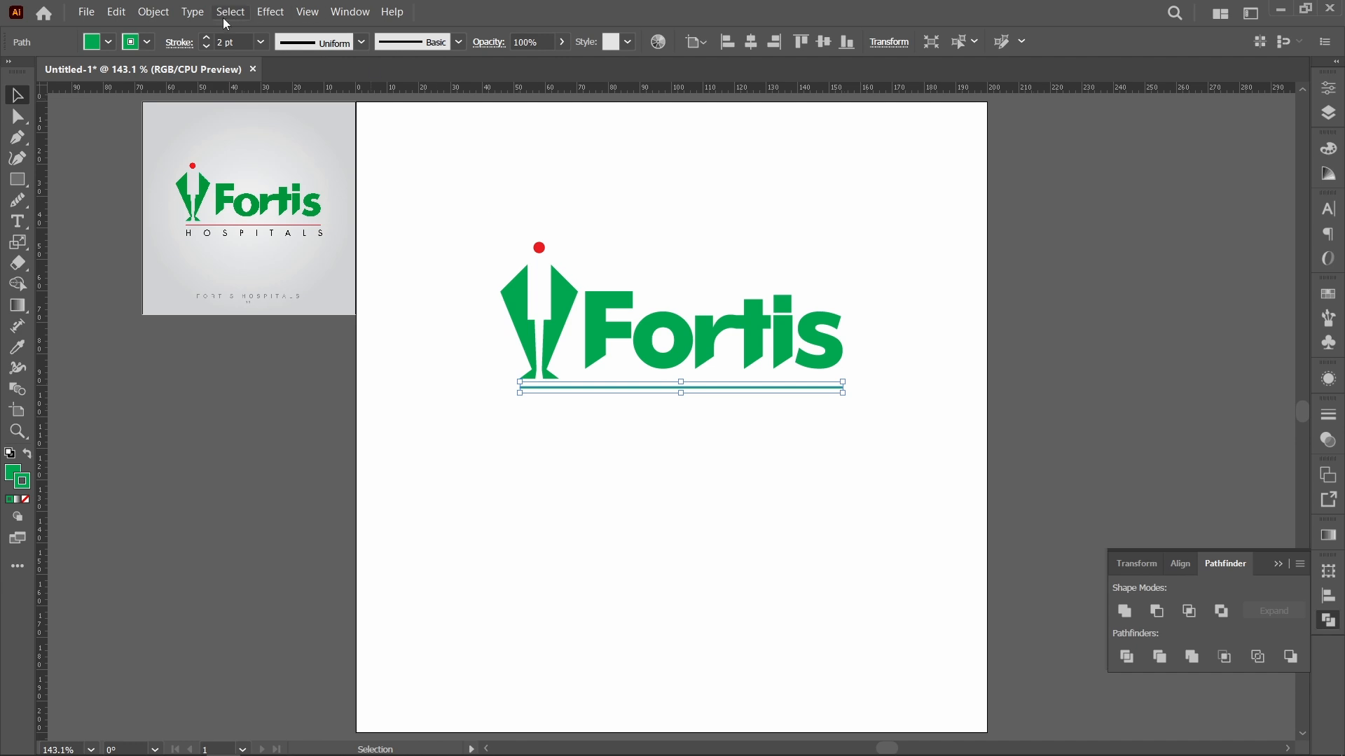
pyautogui.click(147, 42)
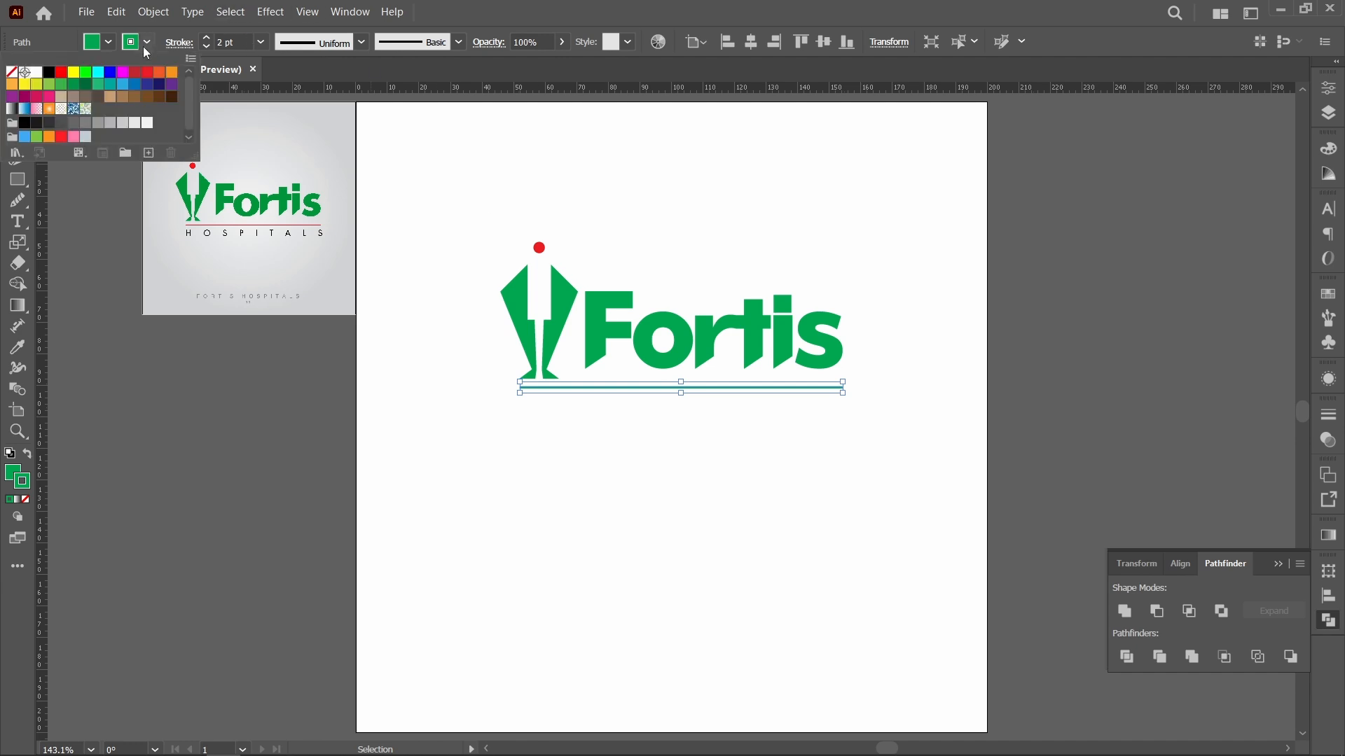
pyautogui.click(62, 82)
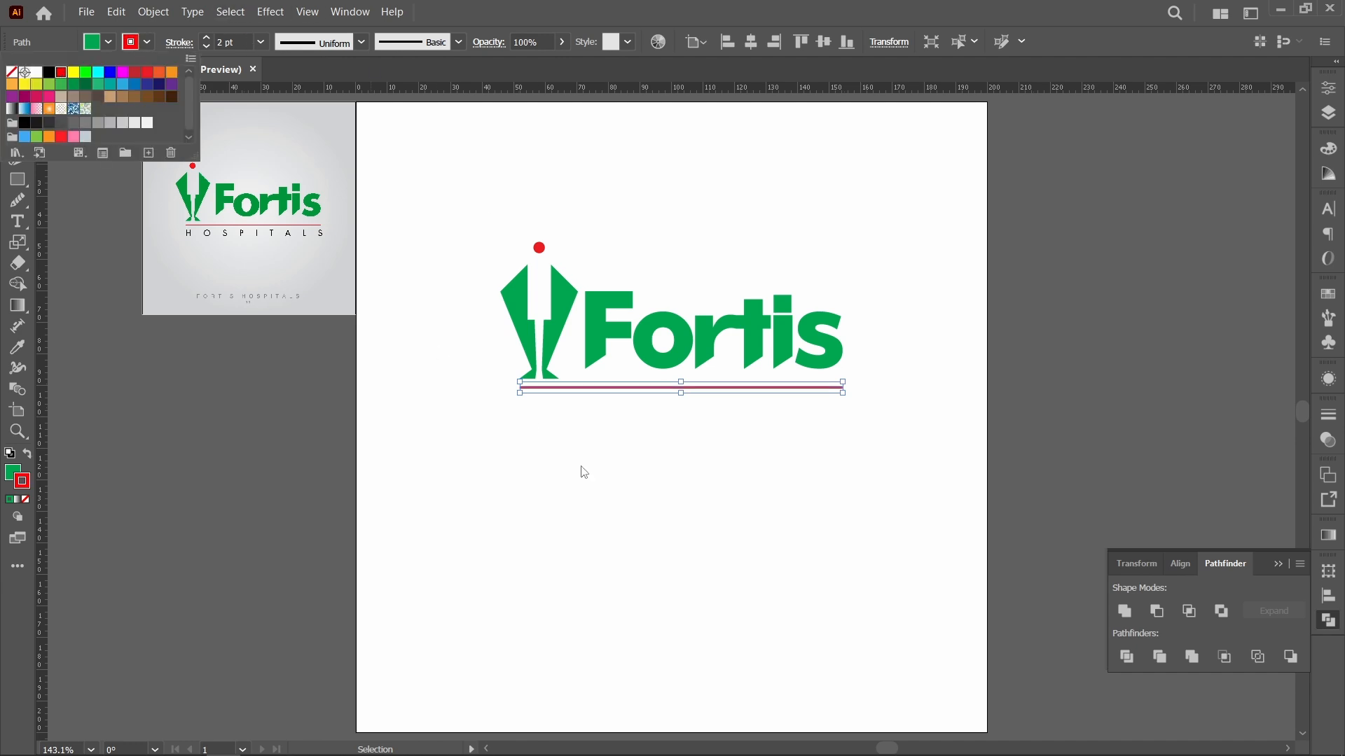
pyautogui.click(637, 522)
pyautogui.click(708, 512)
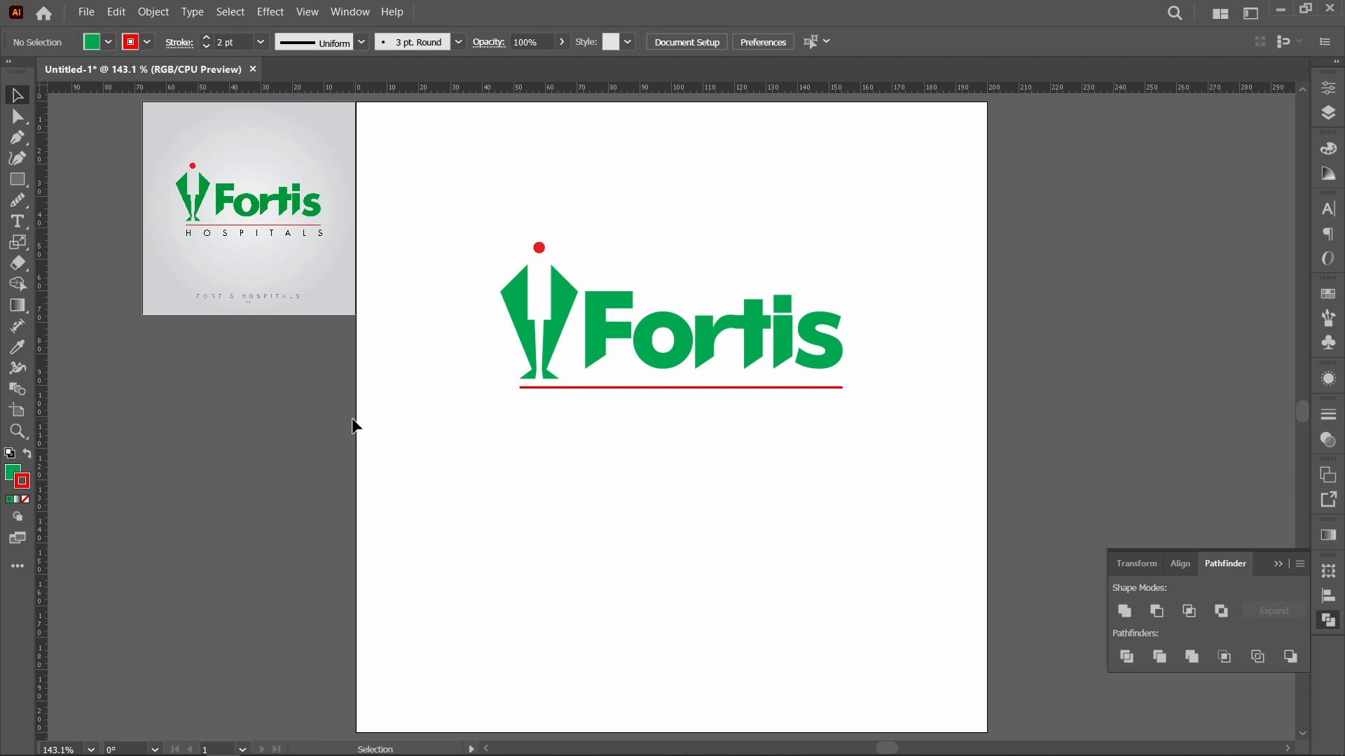
# Step: Add the text HOSPITALS as point type in the empty area below the red line
pyautogui.click(17, 221)
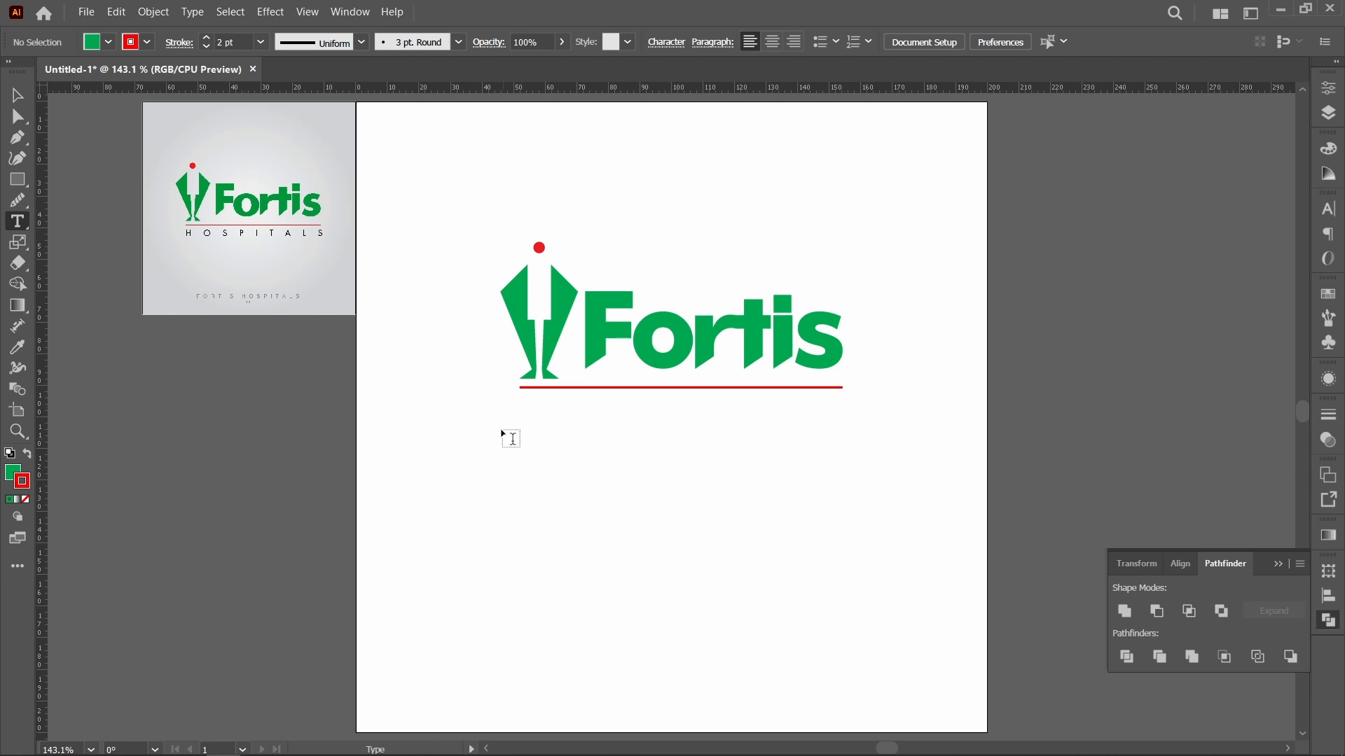
pyautogui.moveTo(520, 393); pyautogui.dragTo(846, 433)
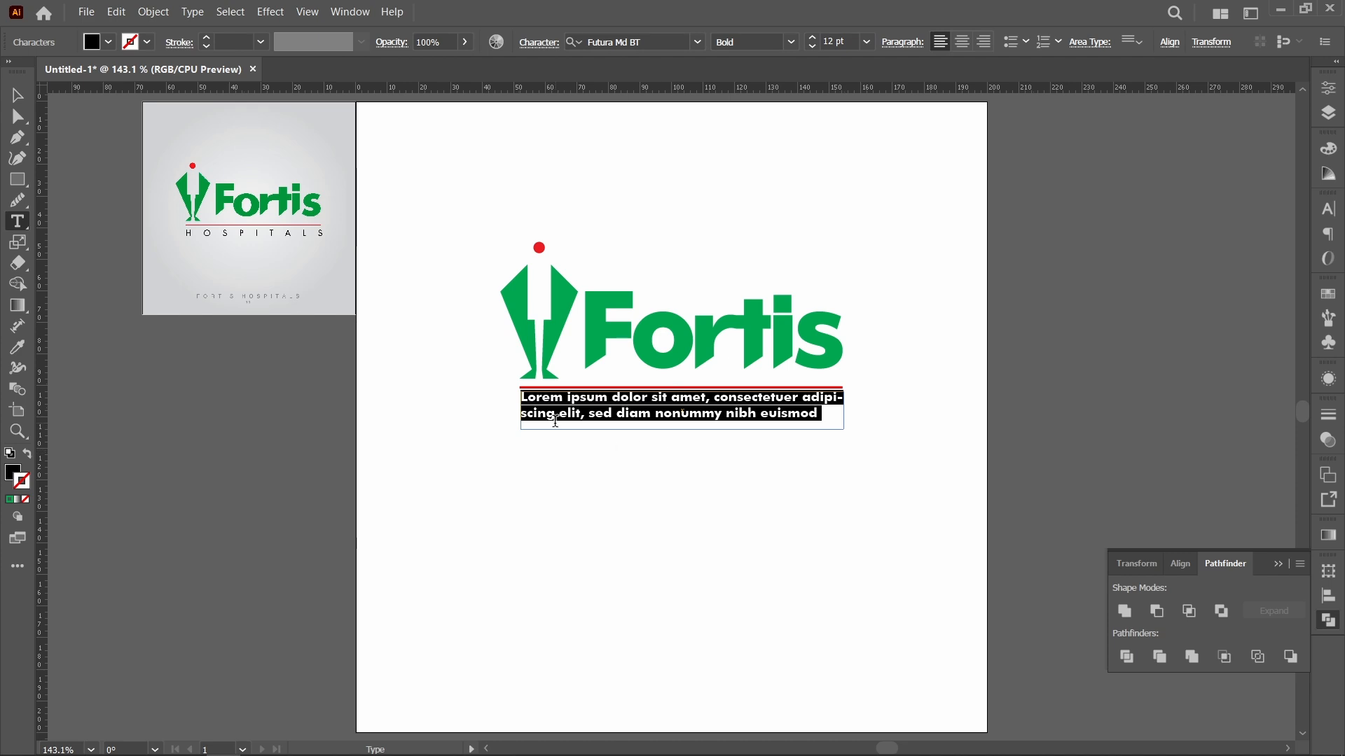
pyautogui.hotkey('ctrl', 'z')
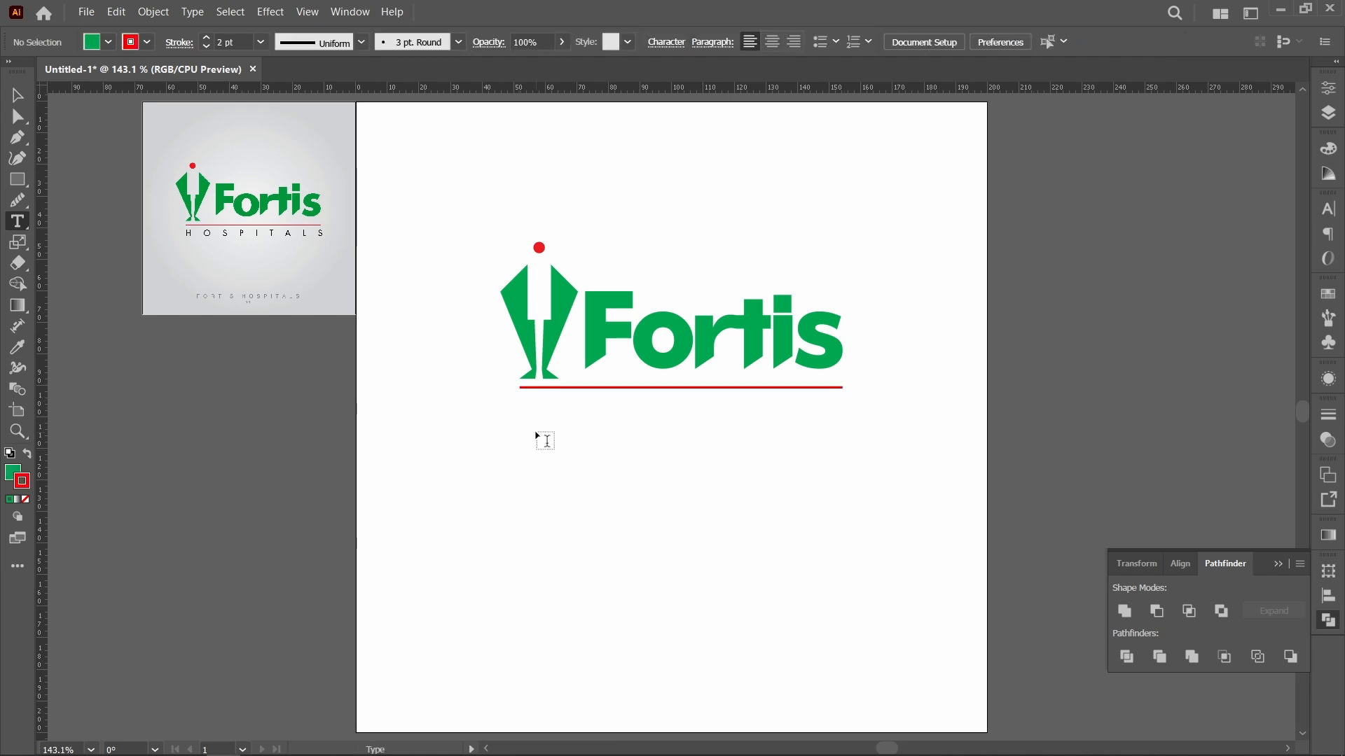
pyautogui.click(537, 432)
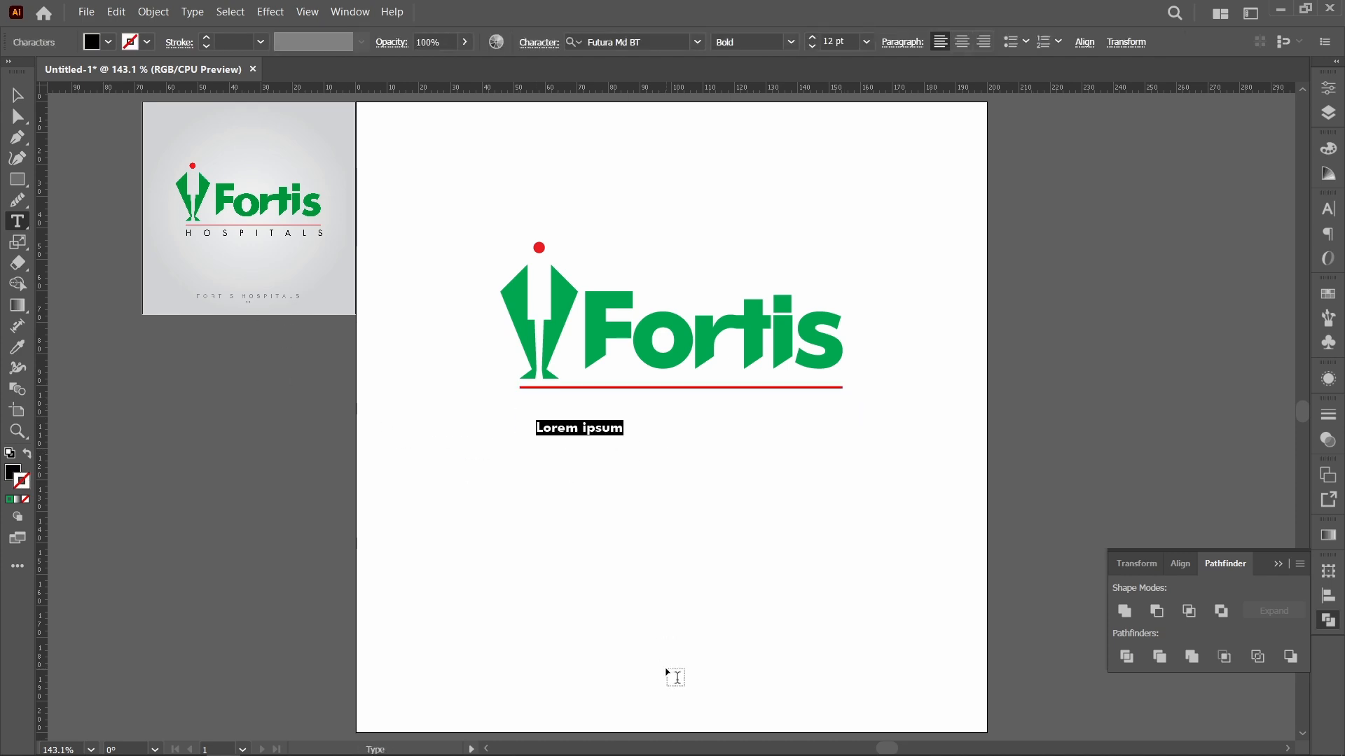
pyautogui.write('HO')
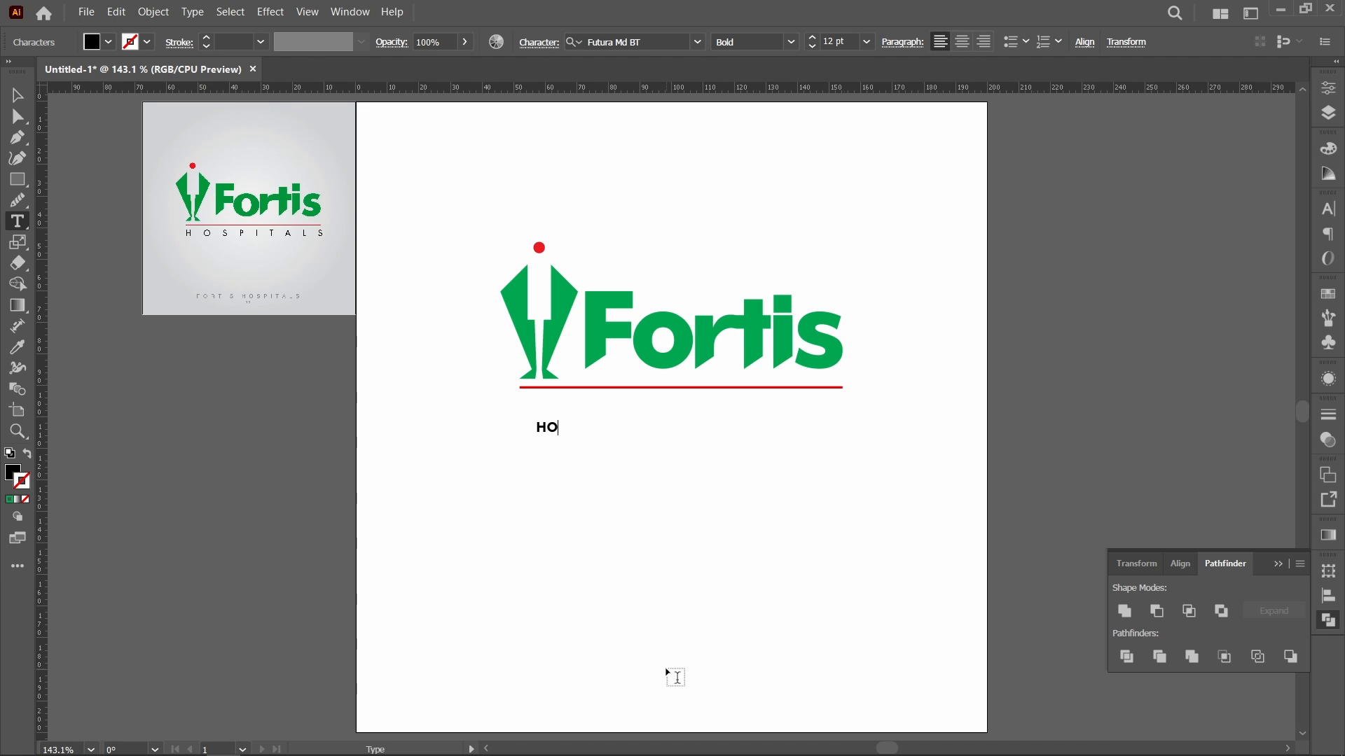
pyautogui.write('SPITALS')
pyautogui.press('Escape')
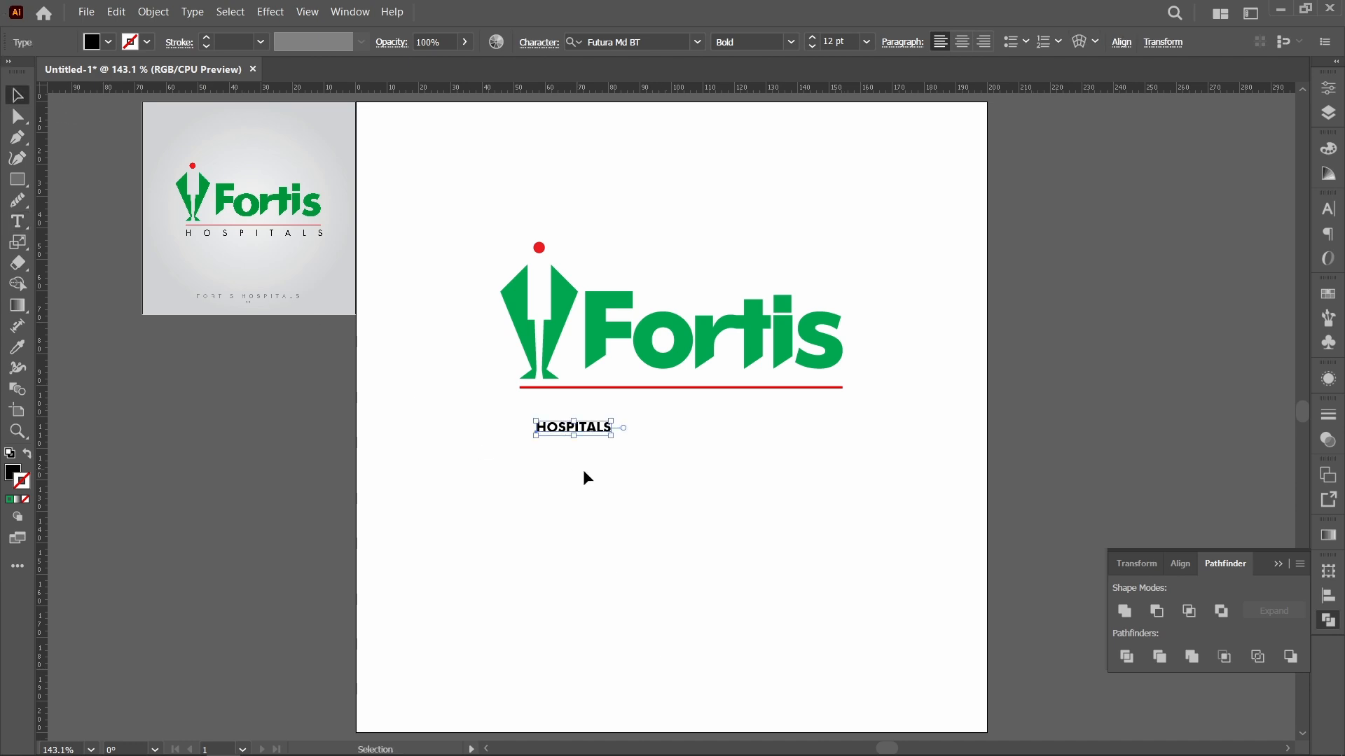
# Step: Change the font of the HOSPITALS text to Futura Bk BT Book
pyautogui.click(652, 42)
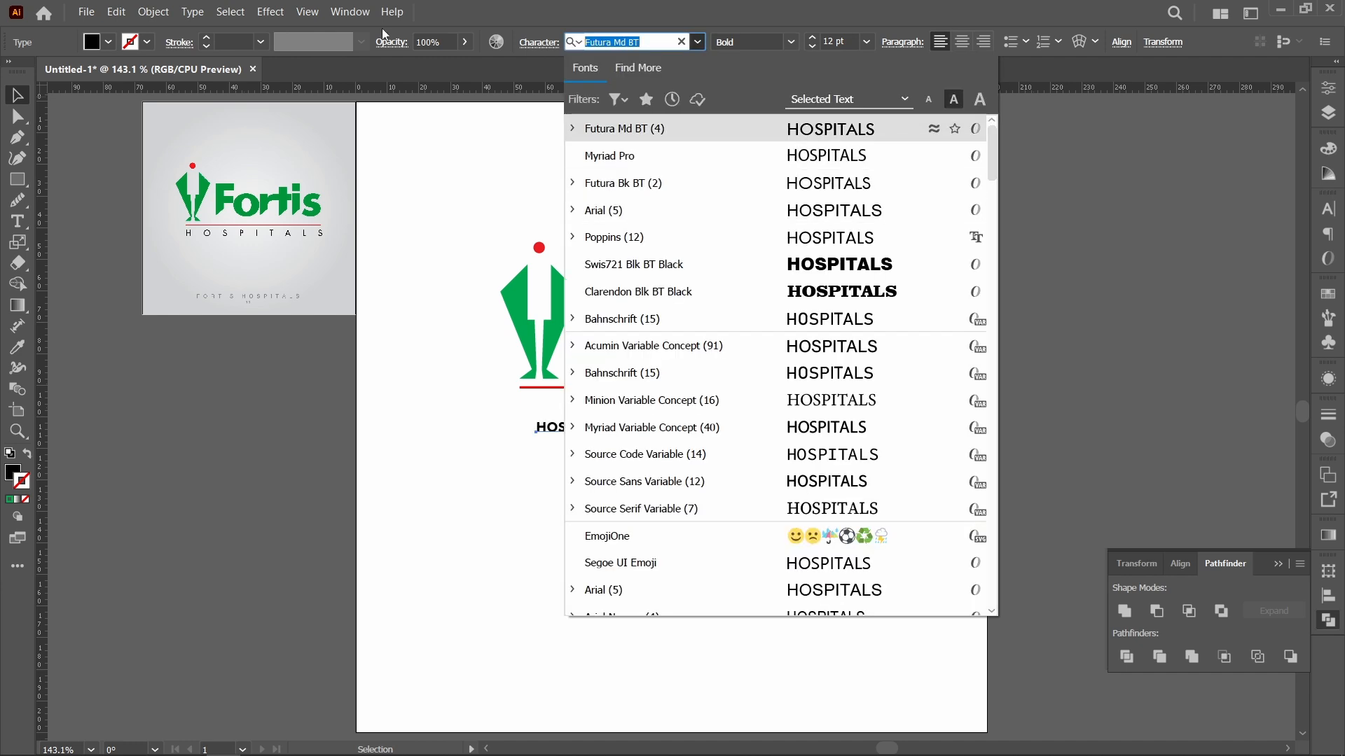
pyautogui.write('FU')
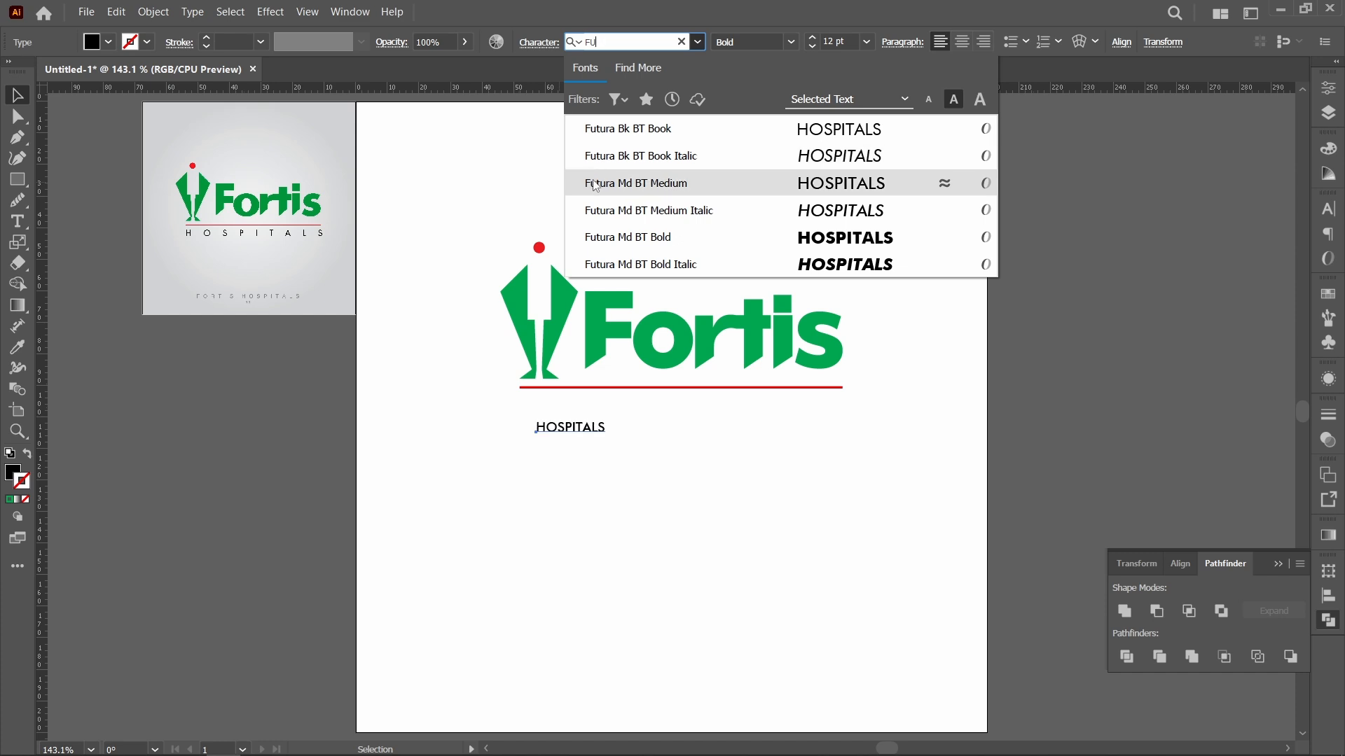
pyautogui.click(606, 133)
pyautogui.click(609, 449)
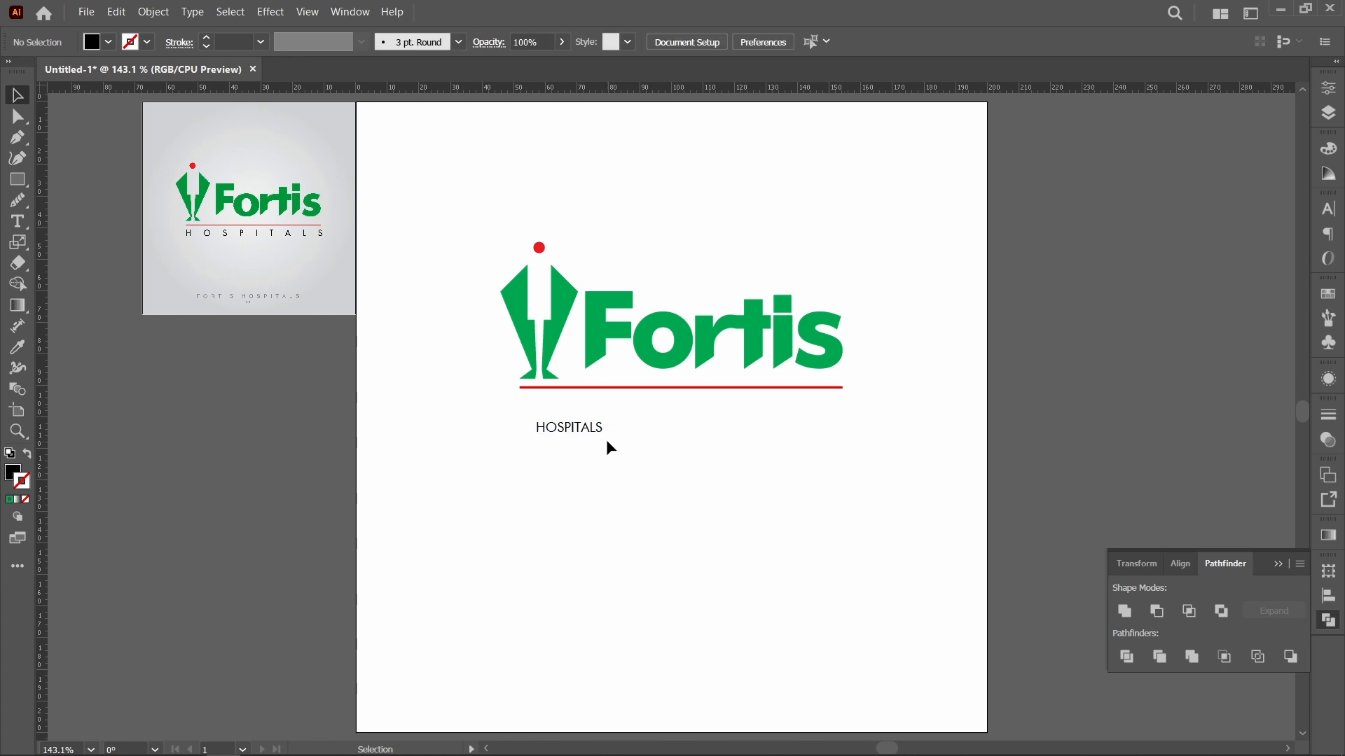
# Step: Convert the HOSPITALS text to area type and widen its frame to about 99 mm
pyautogui.click(589, 433)
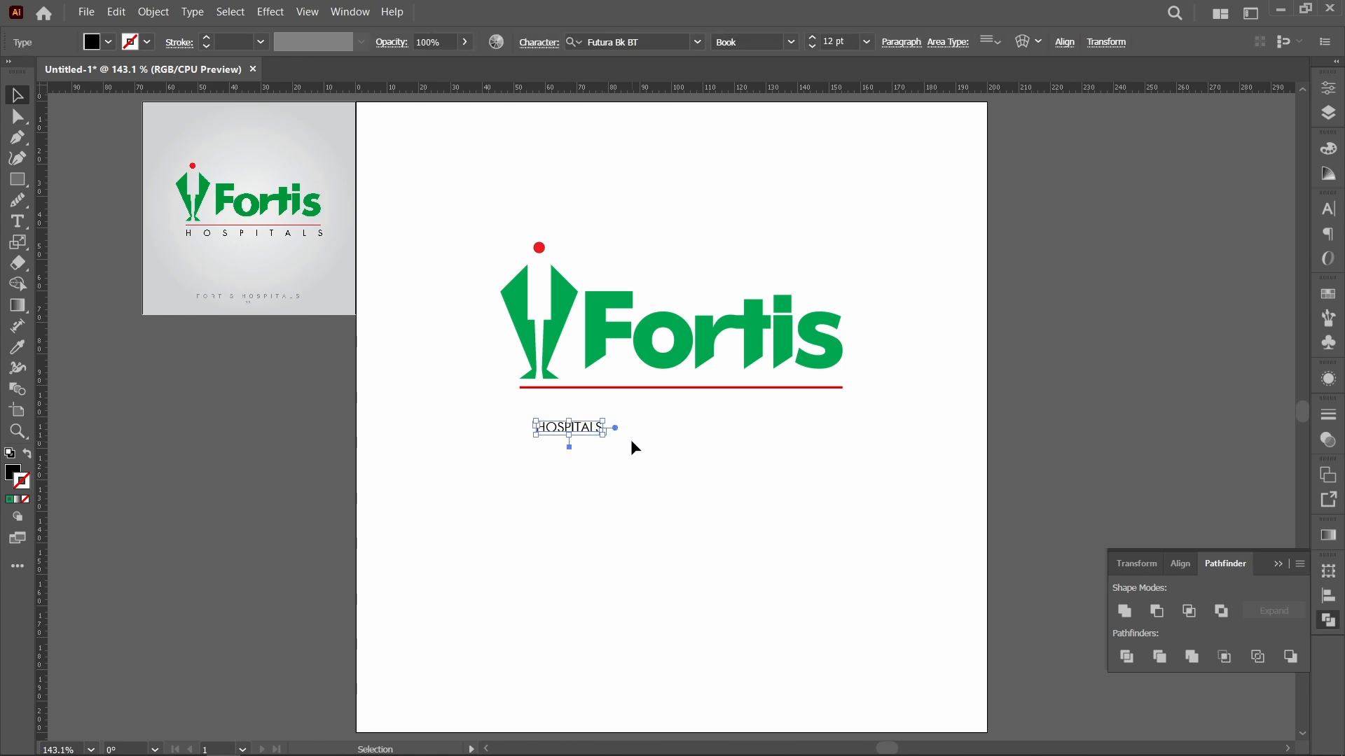
pyautogui.click(632, 444)
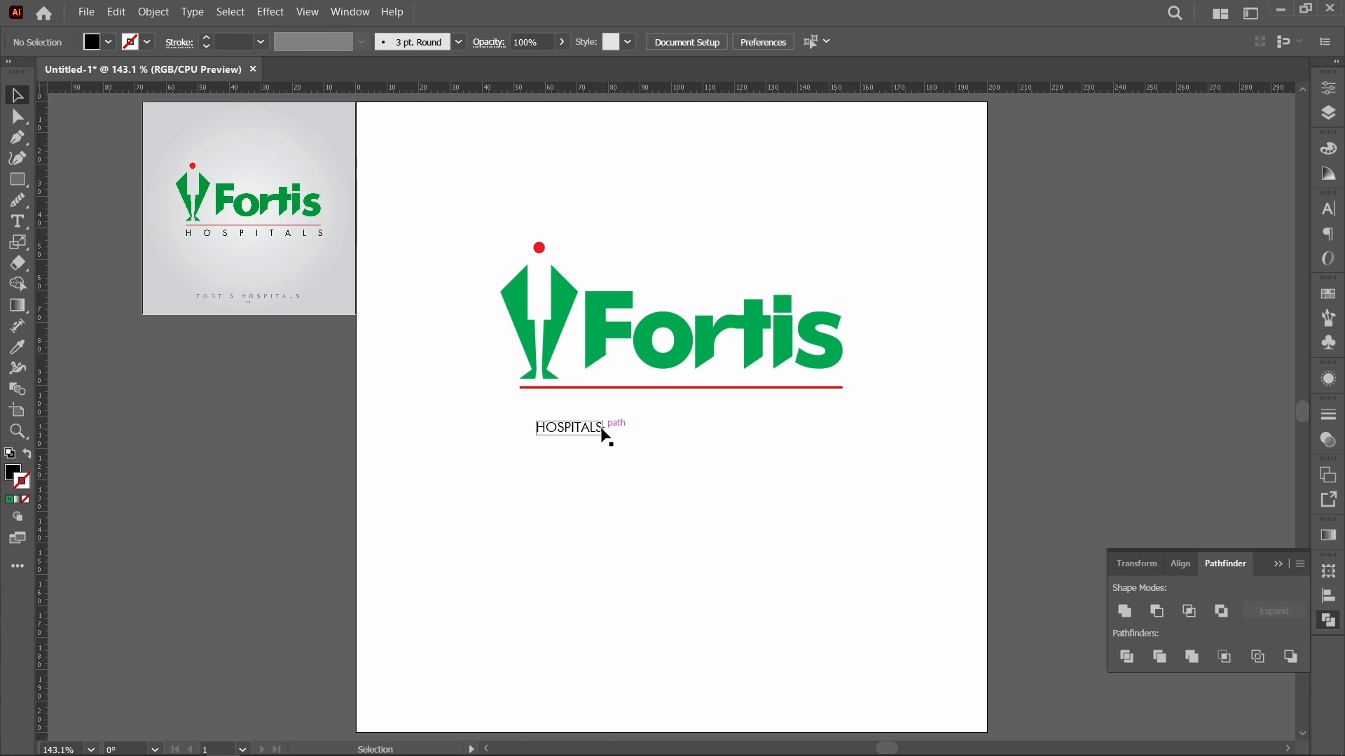
pyautogui.click(594, 435)
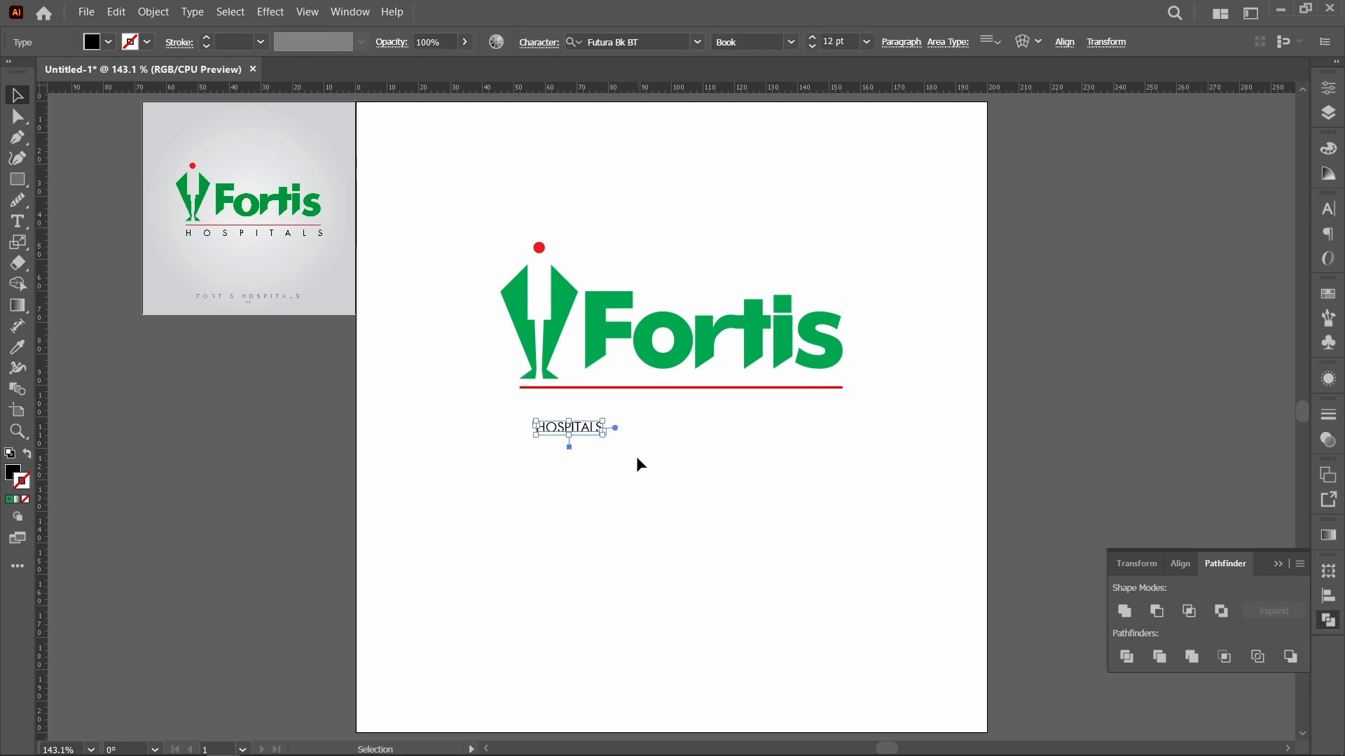
pyautogui.press('z')
pyautogui.moveTo(486, 374); pyautogui.dragTo(969, 491)
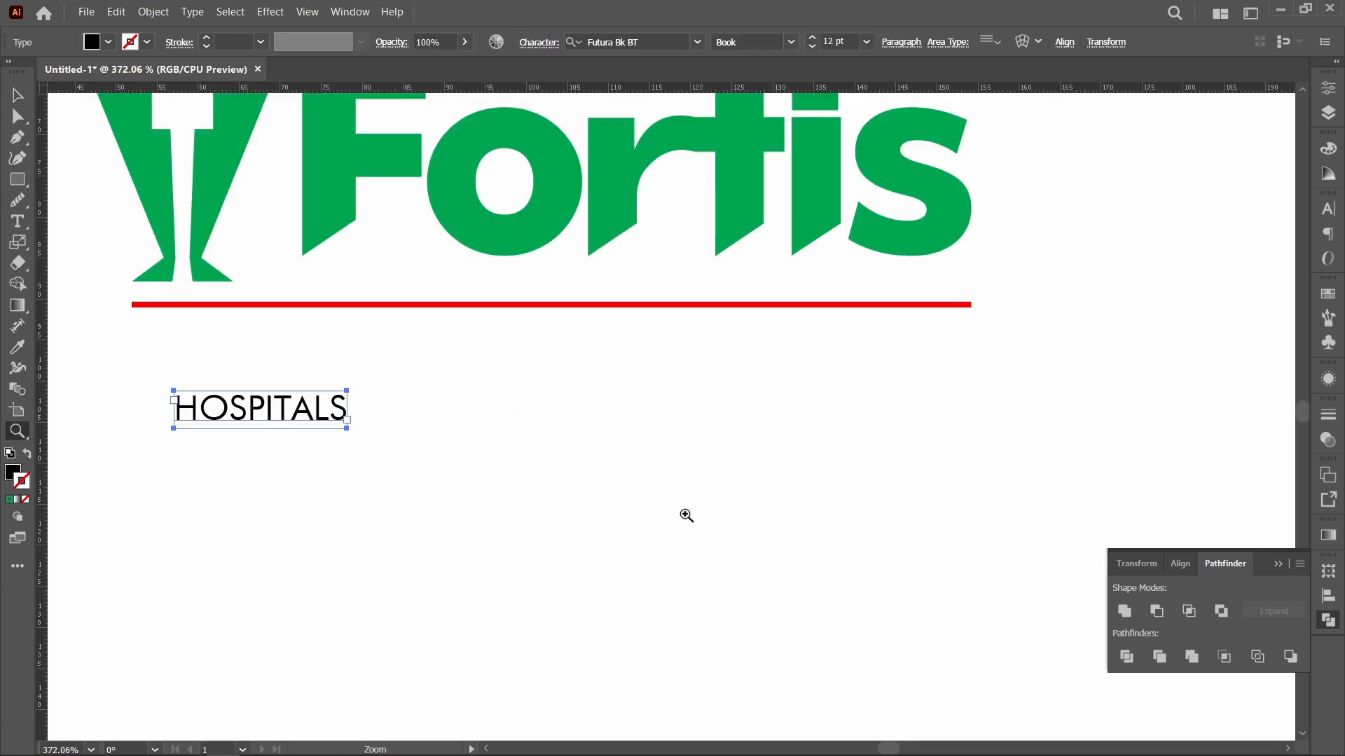
pyautogui.press('v')
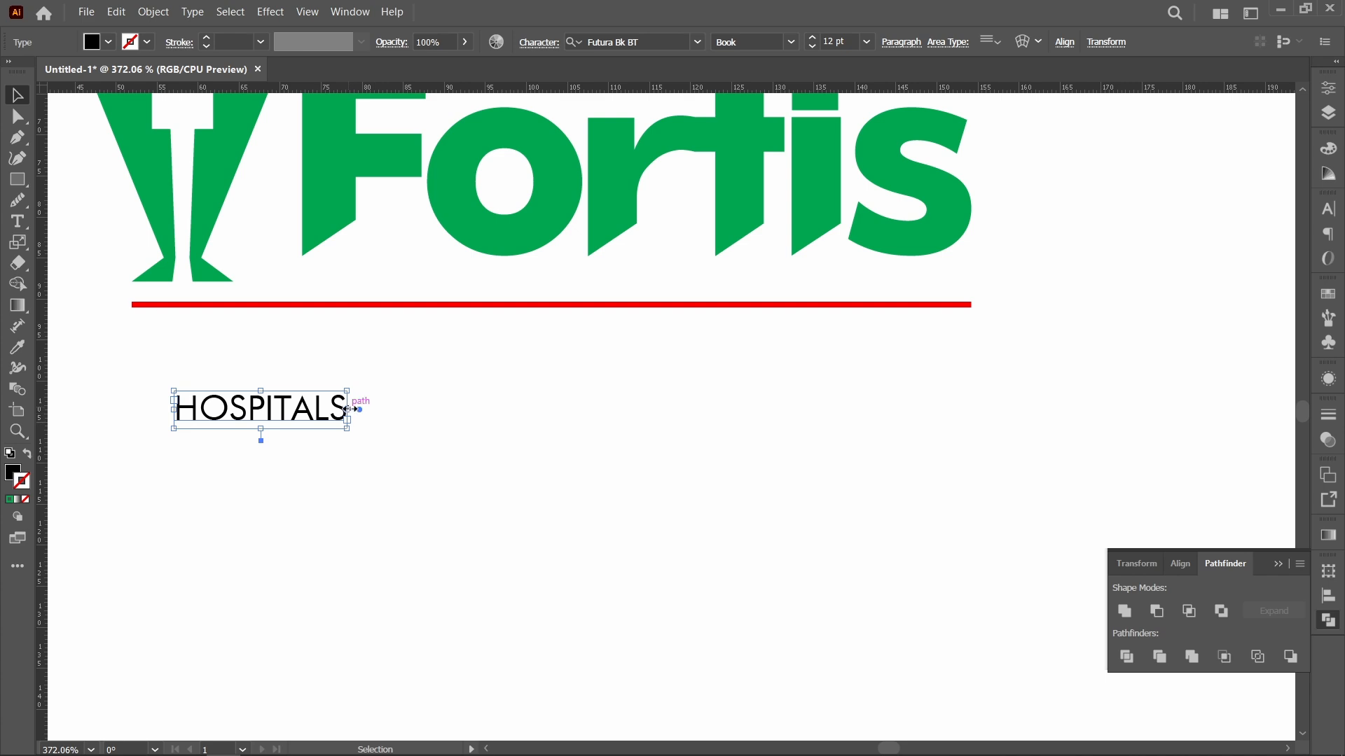
pyautogui.moveTo(348, 409); pyautogui.dragTo(987, 409)
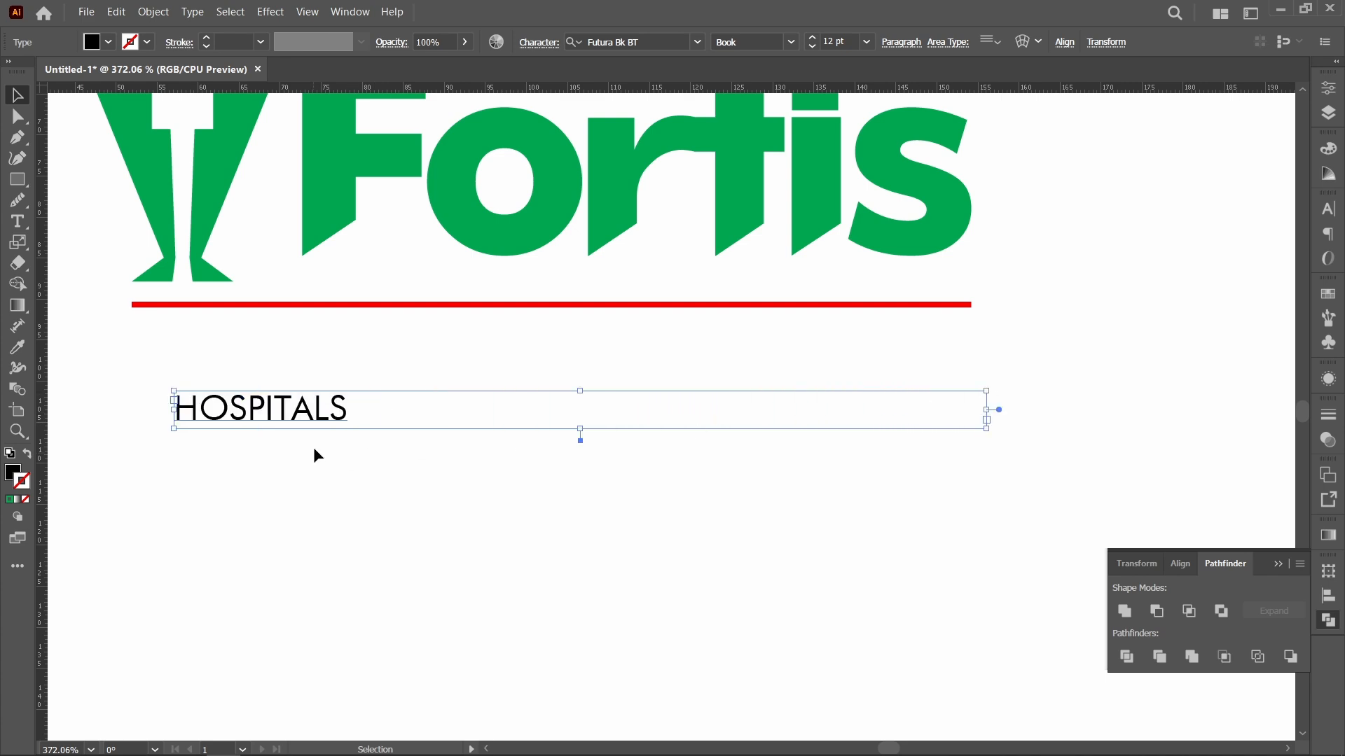
# Step: Align the left edge of the HOSPITALS text frame with the left end of the red line
pyautogui.keyDown('shift'); pyautogui.click(277, 311); pyautogui.keyUp('shift')
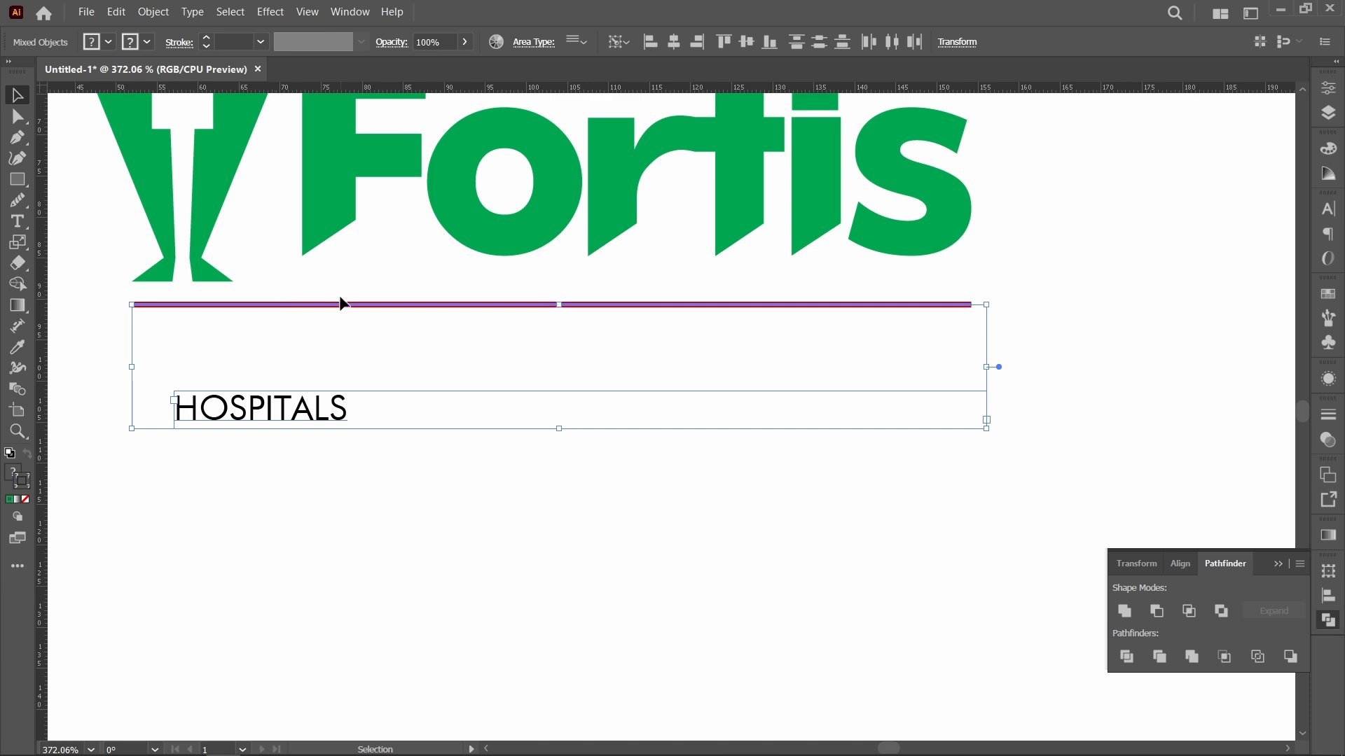
pyautogui.click(650, 42)
pyautogui.click(379, 455)
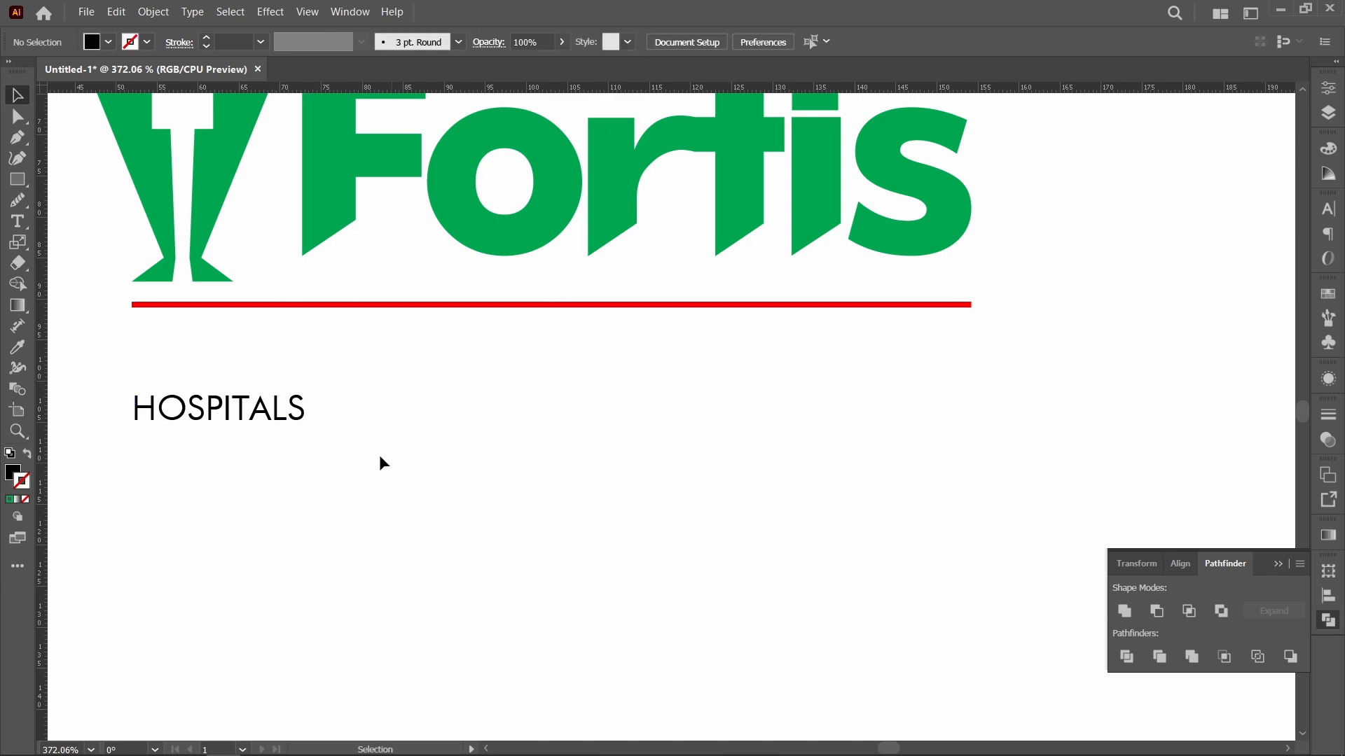
# Step: Move the HOSPITALS text frame up to just beneath the red line and extend its right edge to the line's right end
pyautogui.moveTo(283, 420); pyautogui.dragTo(283, 349)
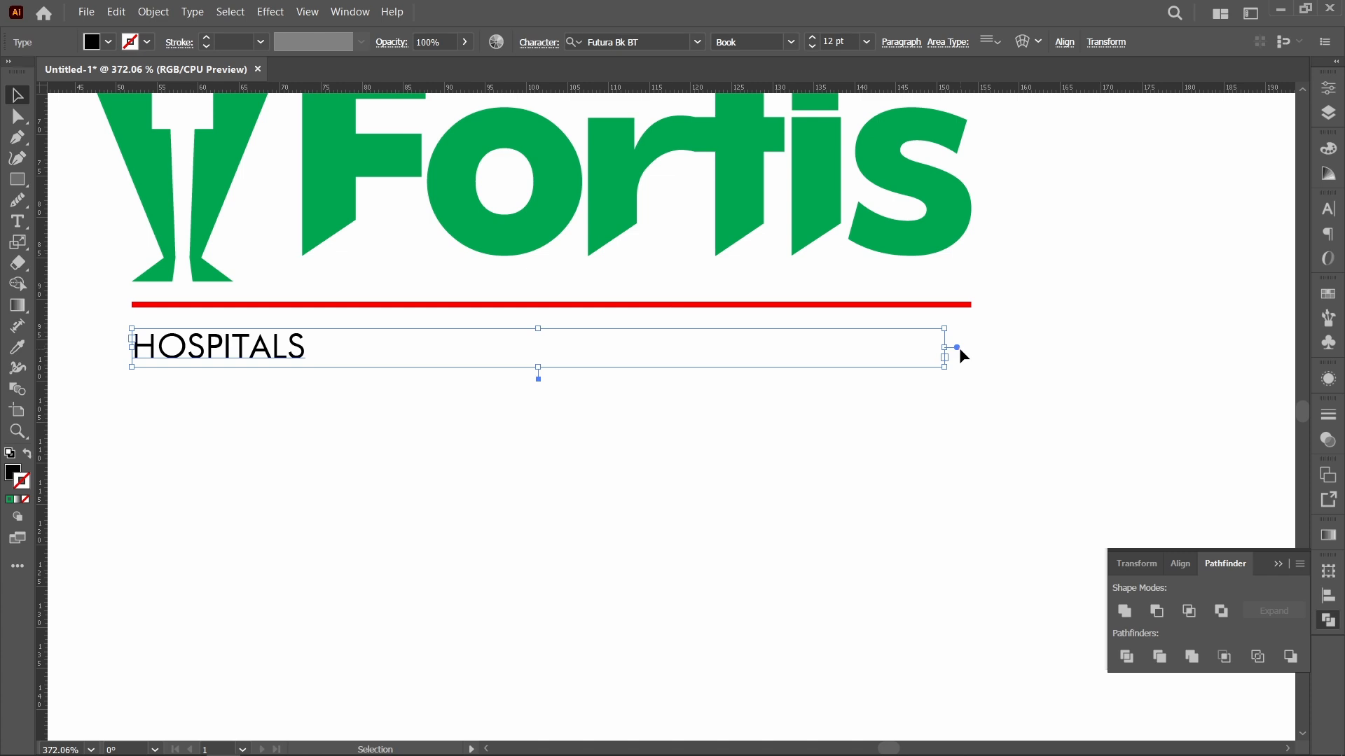
pyautogui.moveTo(946, 349); pyautogui.dragTo(972, 344)
pyautogui.click(453, 417)
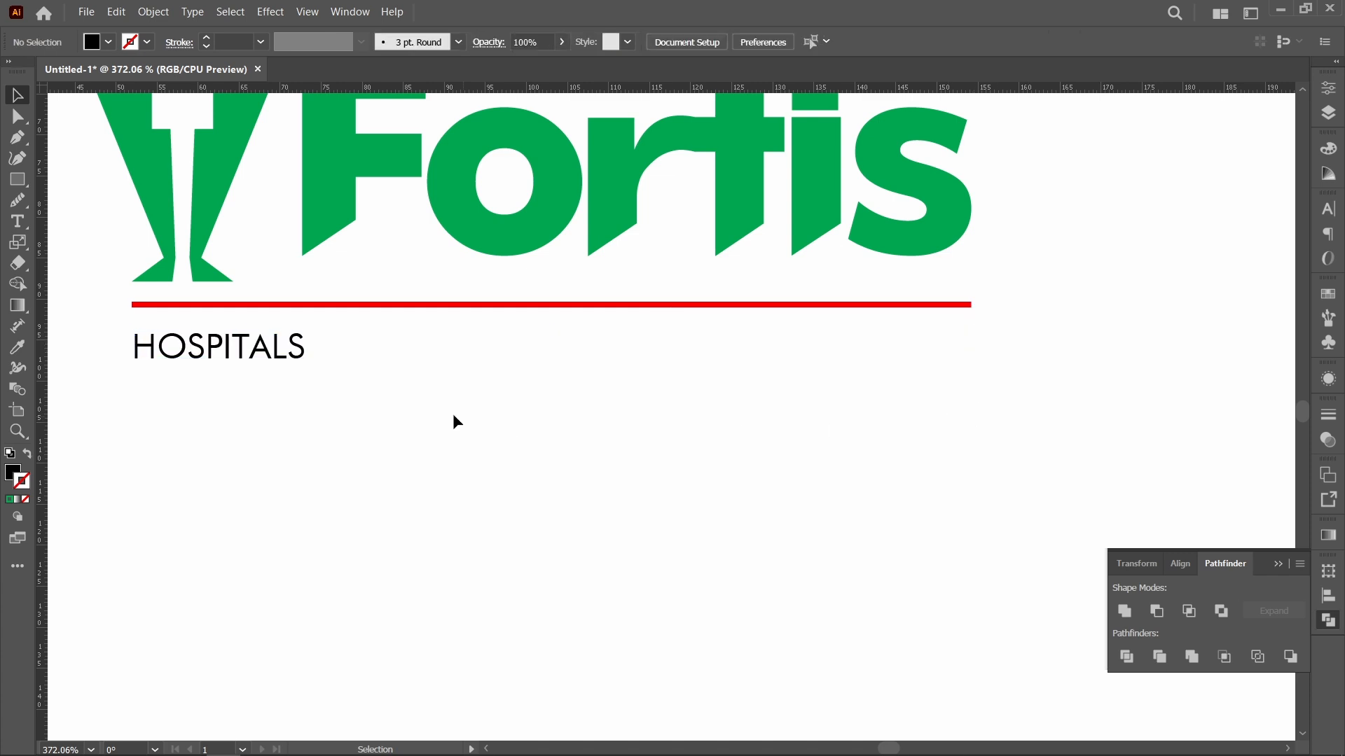
pyautogui.click(305, 372)
pyautogui.press('Up')
pyautogui.press('Up')
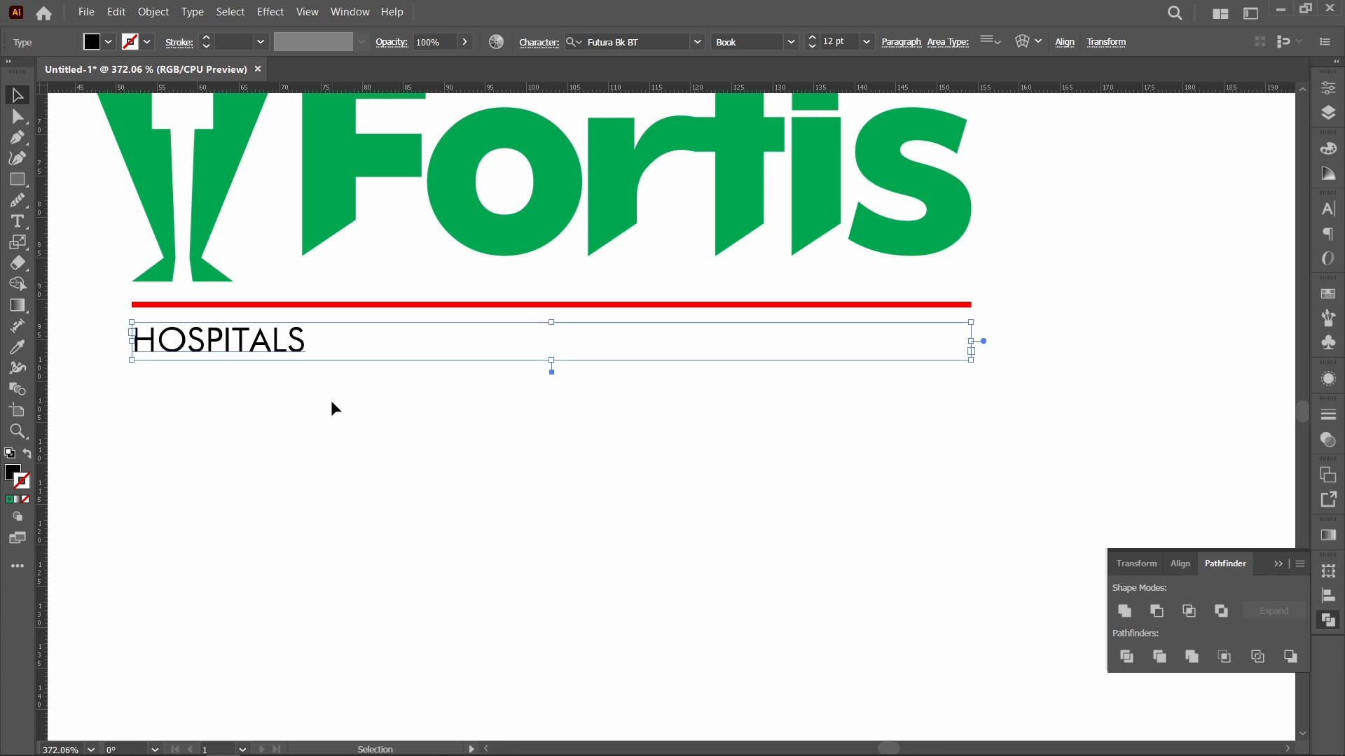
pyautogui.press('Up')
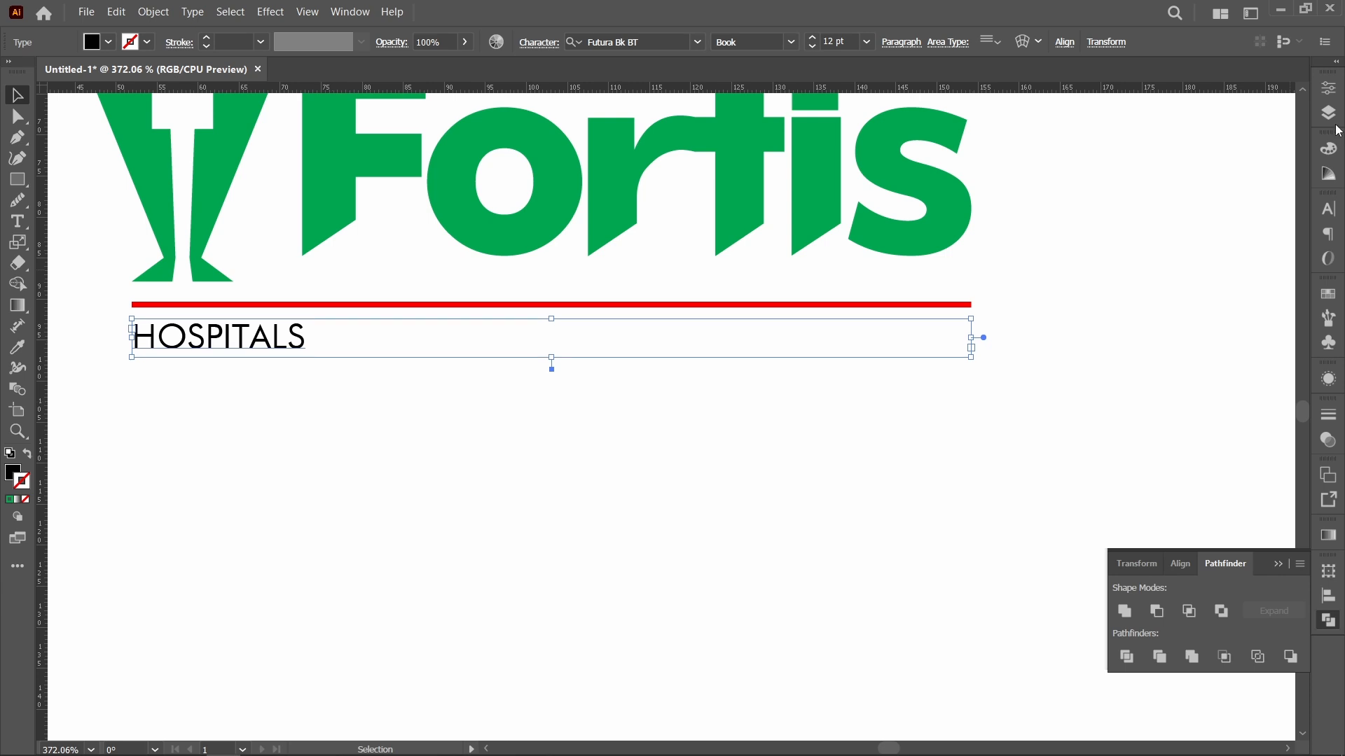
# Step: Justify all lines of the HOSPITALS text so its letters spread across the full frame width
pyautogui.click(1329, 235)
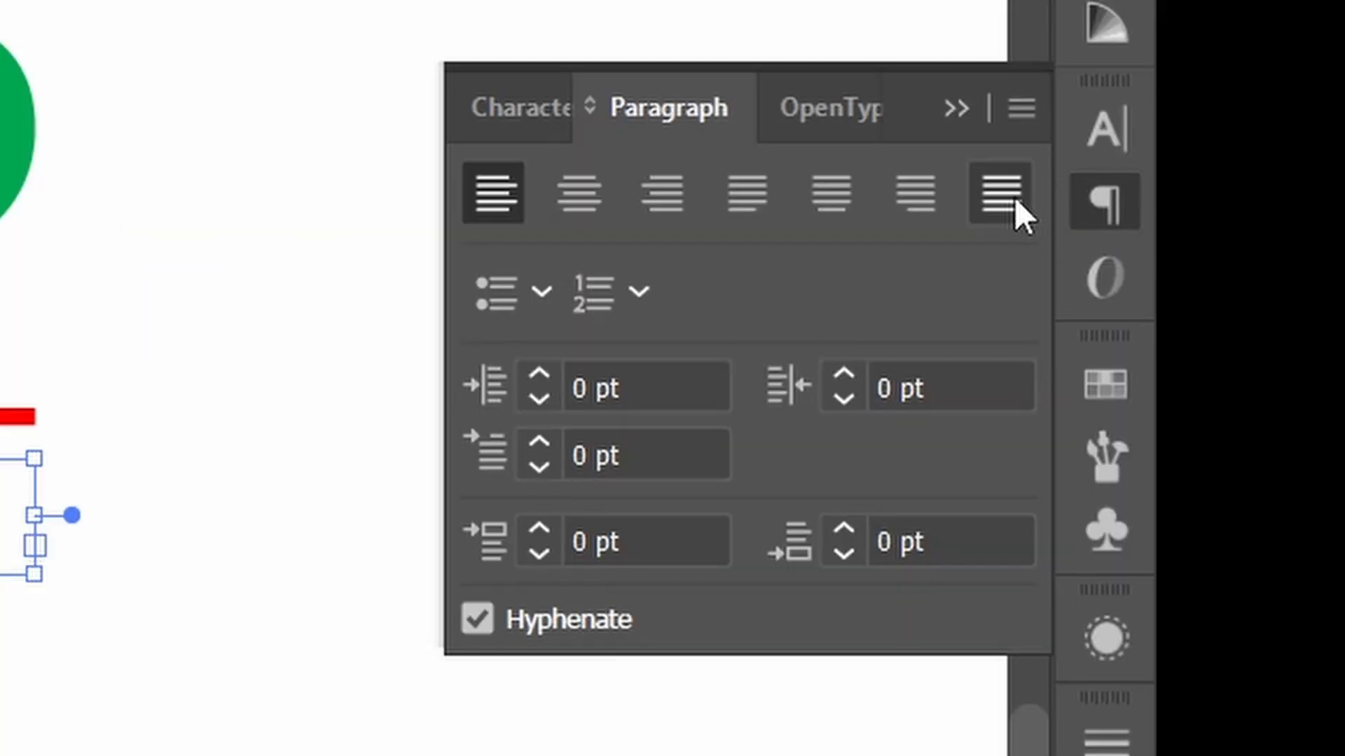
pyautogui.click(1009, 201)
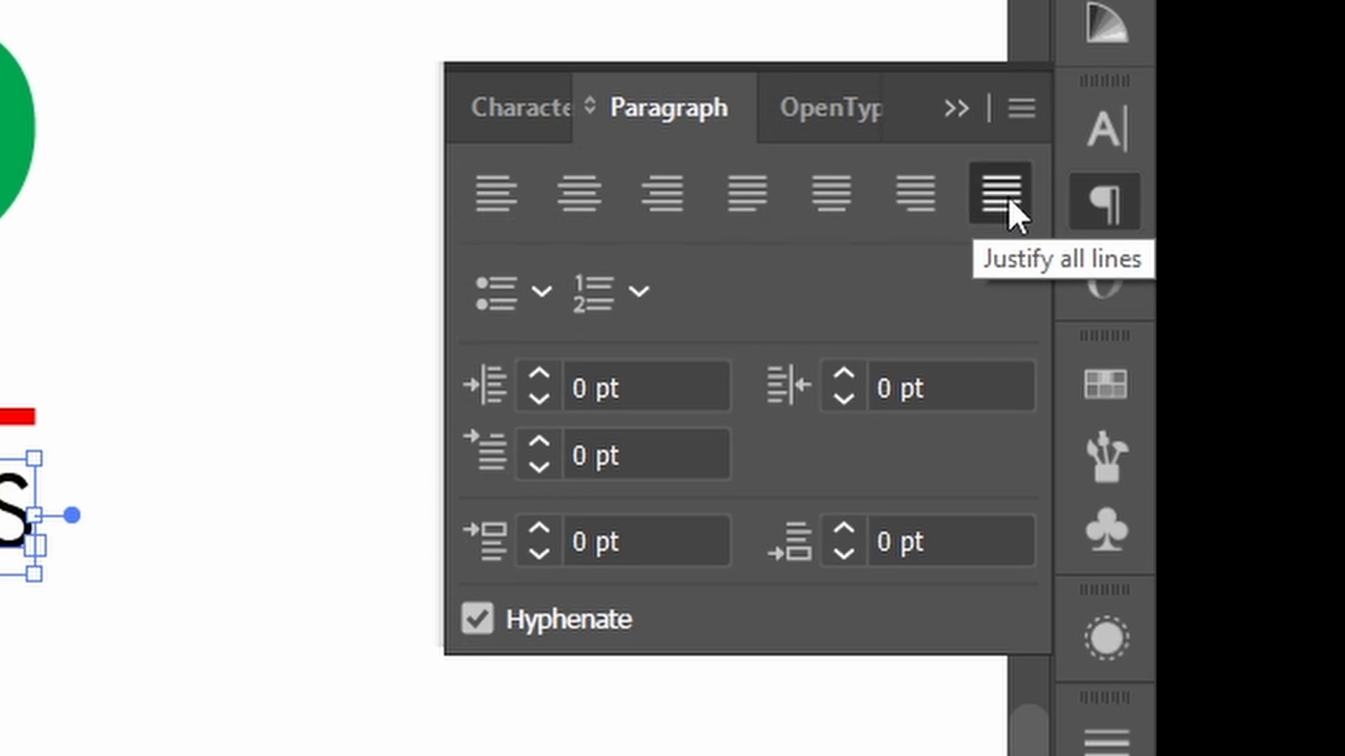
pyautogui.click(372, 416)
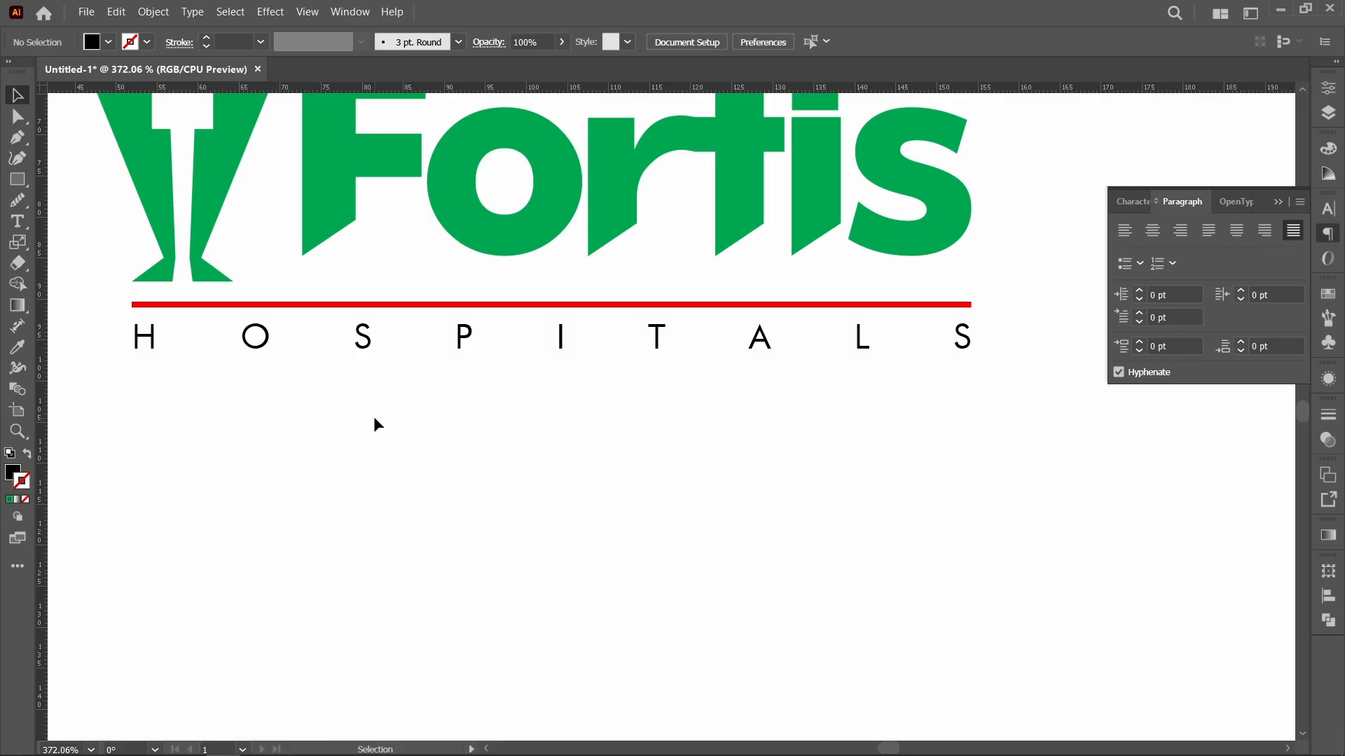
# Step: Hide the rulers and group the complete logo artwork, including the red line and HOSPITALS text
pyautogui.hotkey('ctrl', 'r')
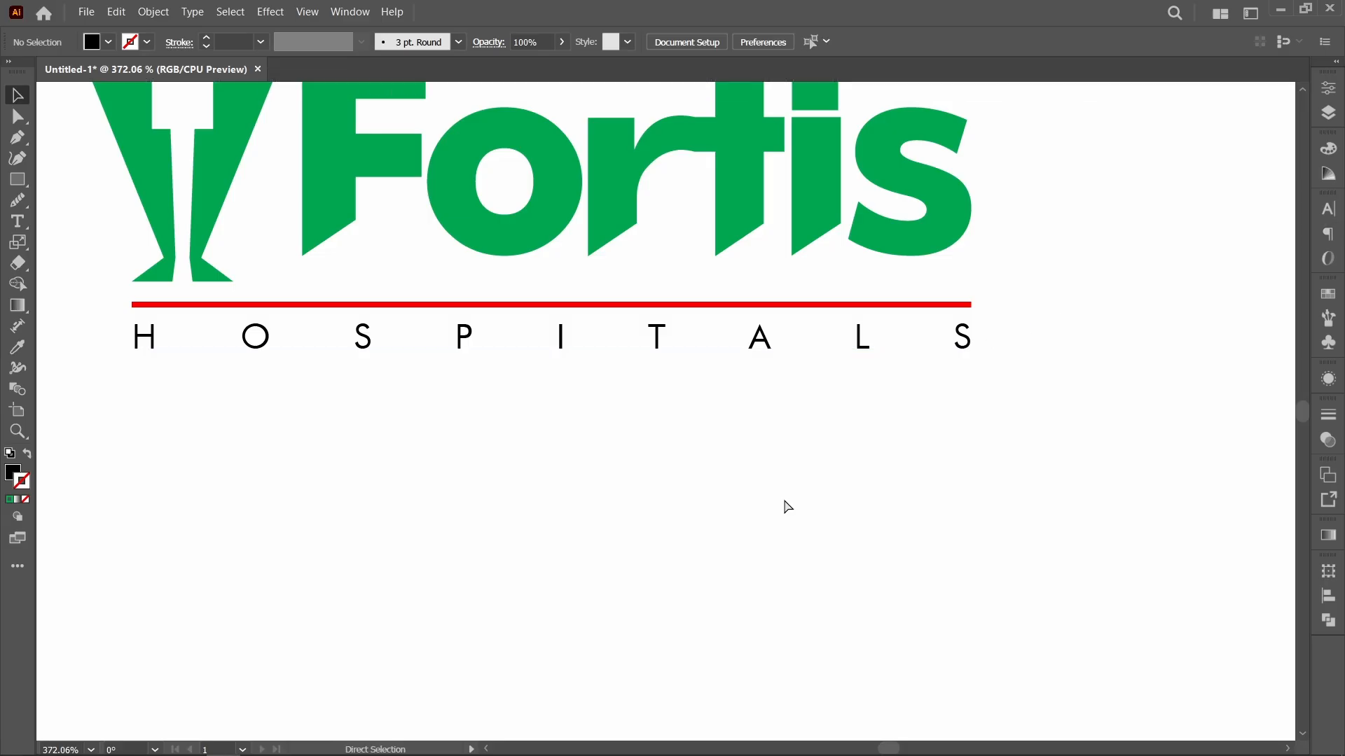
pyautogui.hotkey('ctrl', '0')
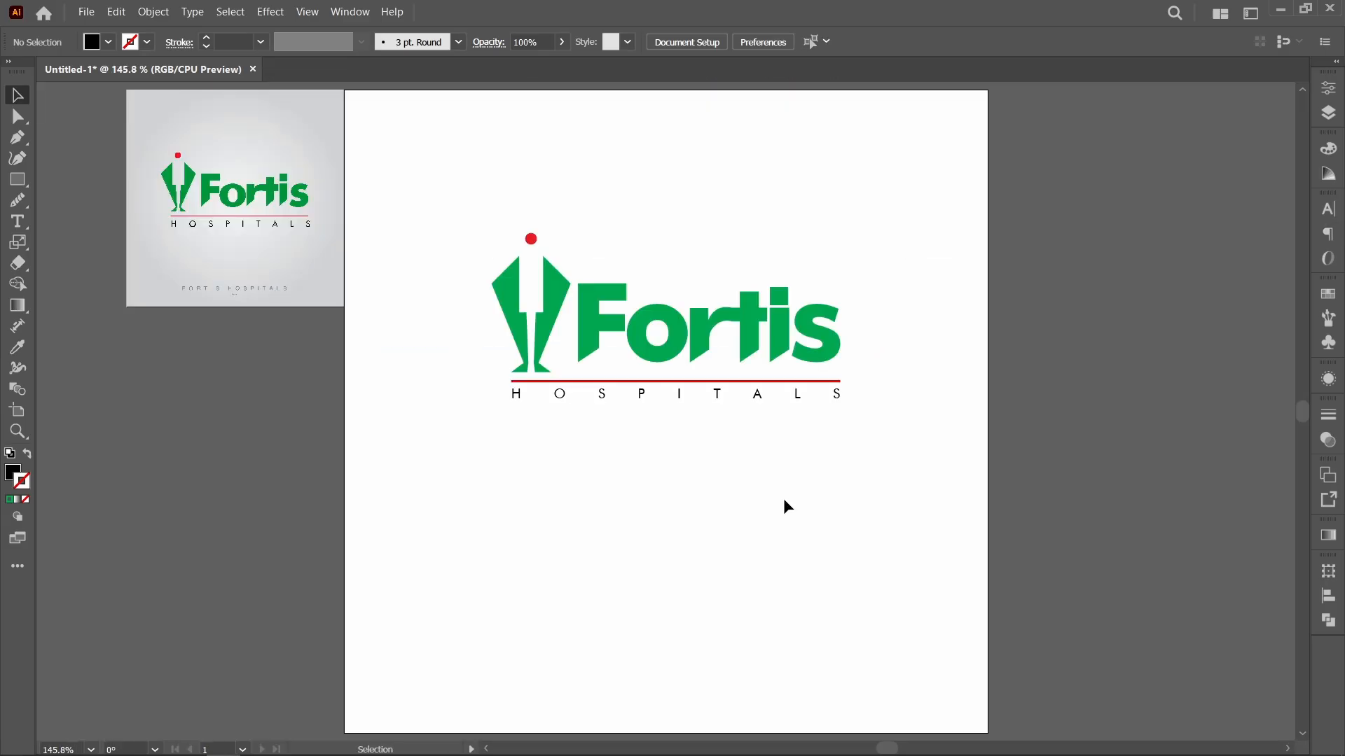
pyautogui.moveTo(881, 450); pyautogui.dragTo(474, 187)
pyautogui.hotkey('ctrl', 'g')
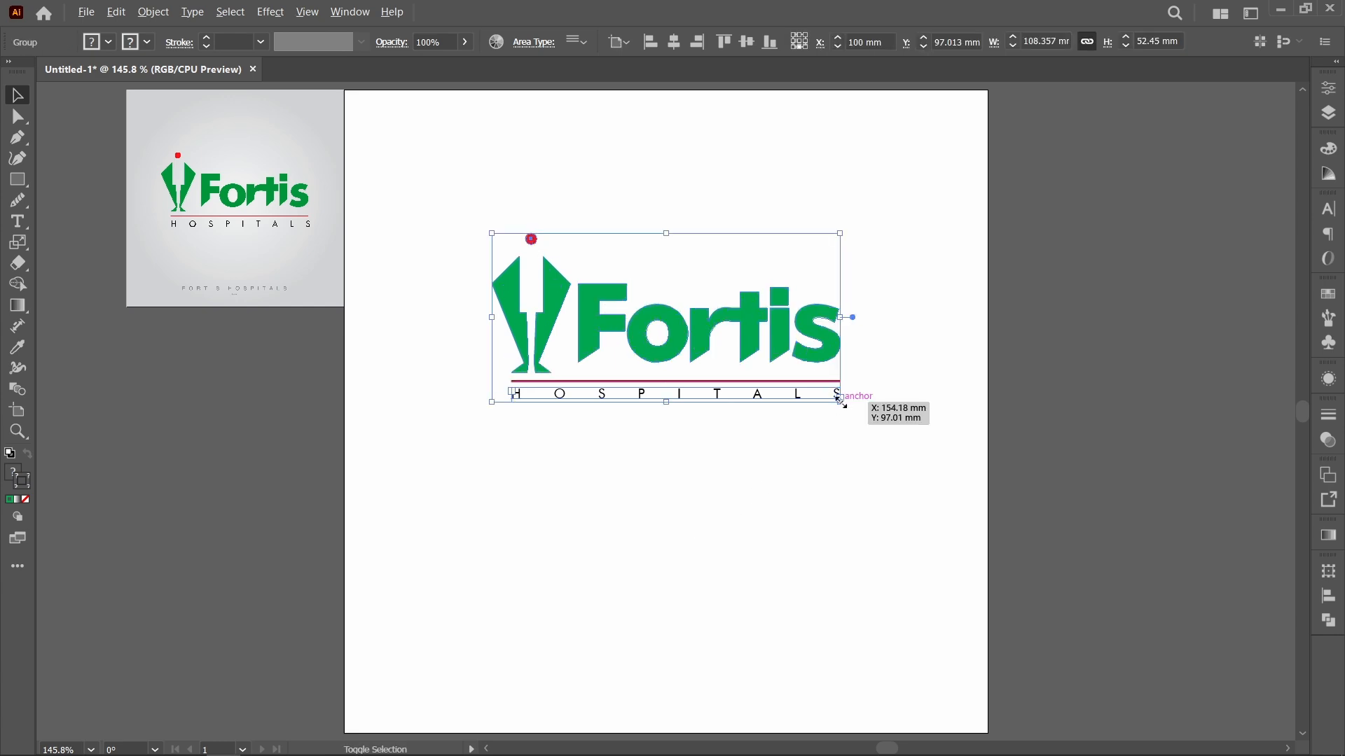
# Step: Enlarge the logo group proportionally from its center to about 167 mm wide and center it vertically on the artboard
pyautogui.moveTo(840, 400); pyautogui.dragTo(935, 492)
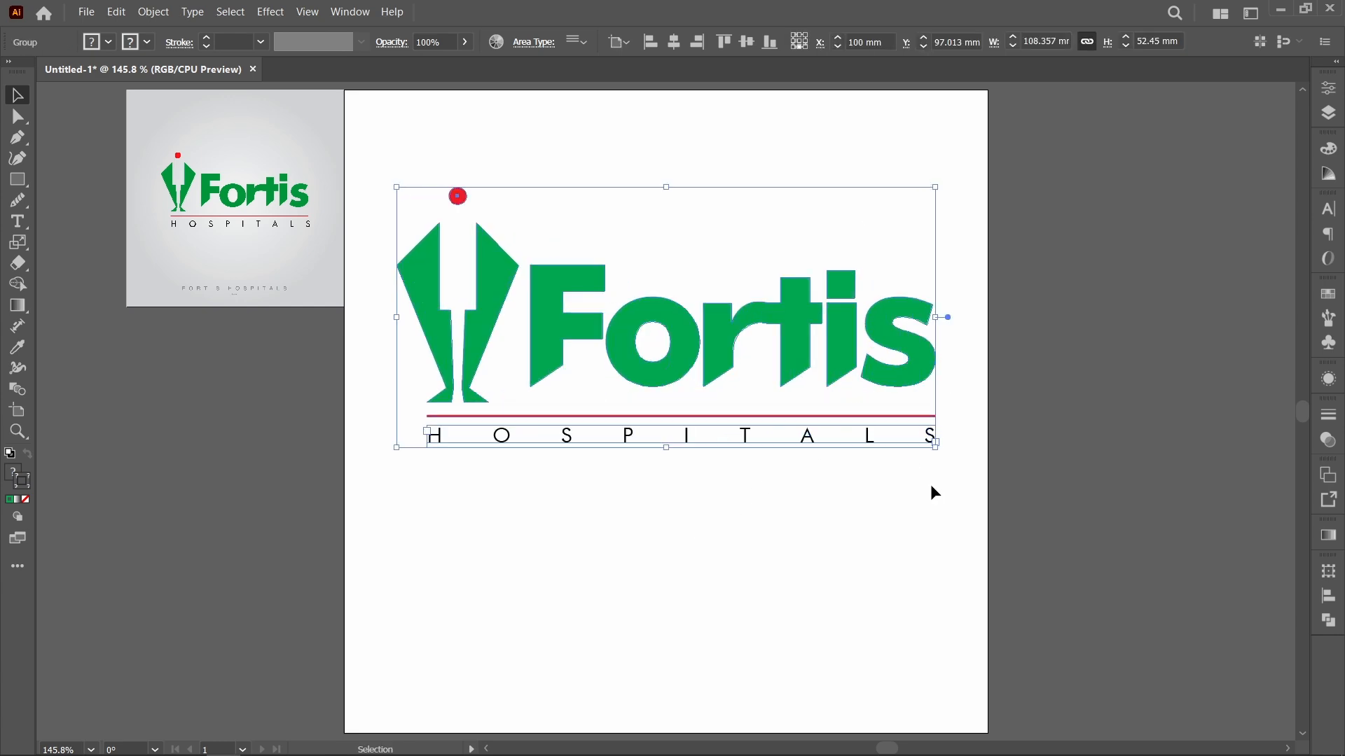
pyautogui.click(748, 42)
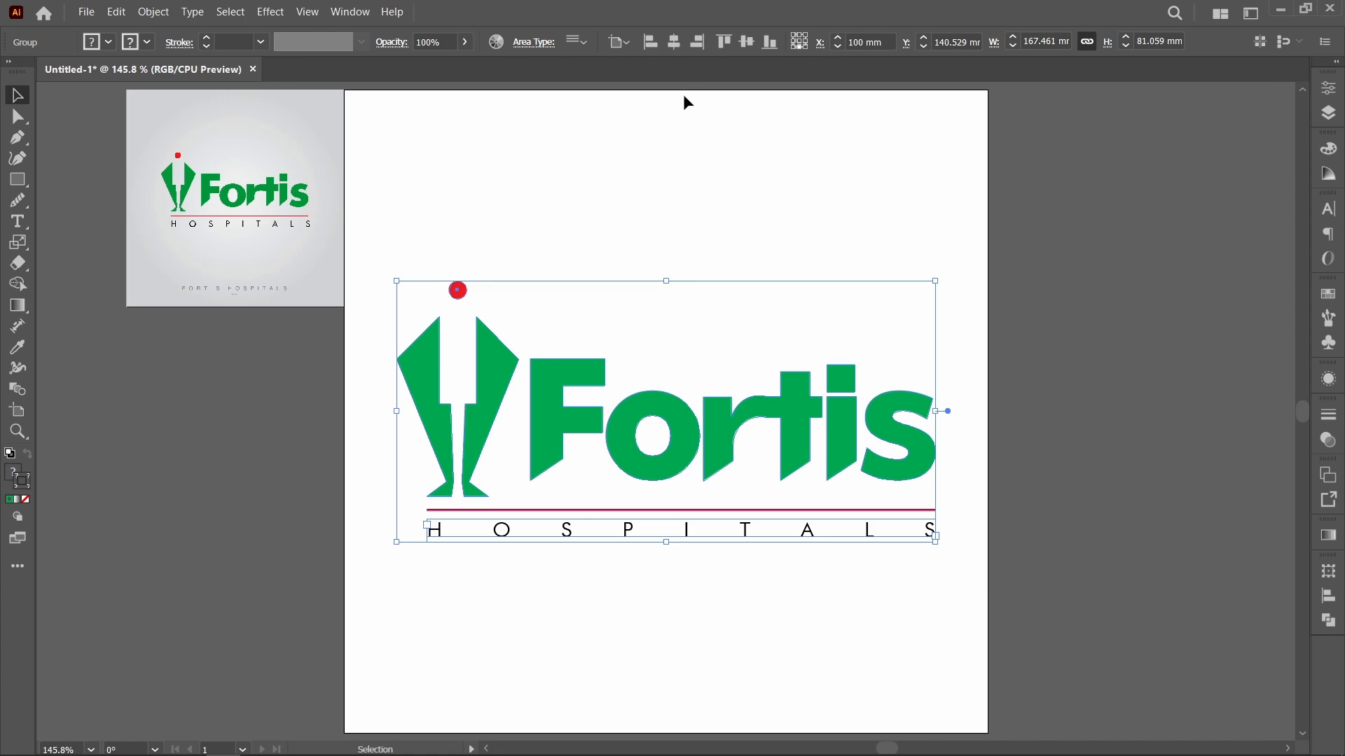
pyautogui.click(674, 161)
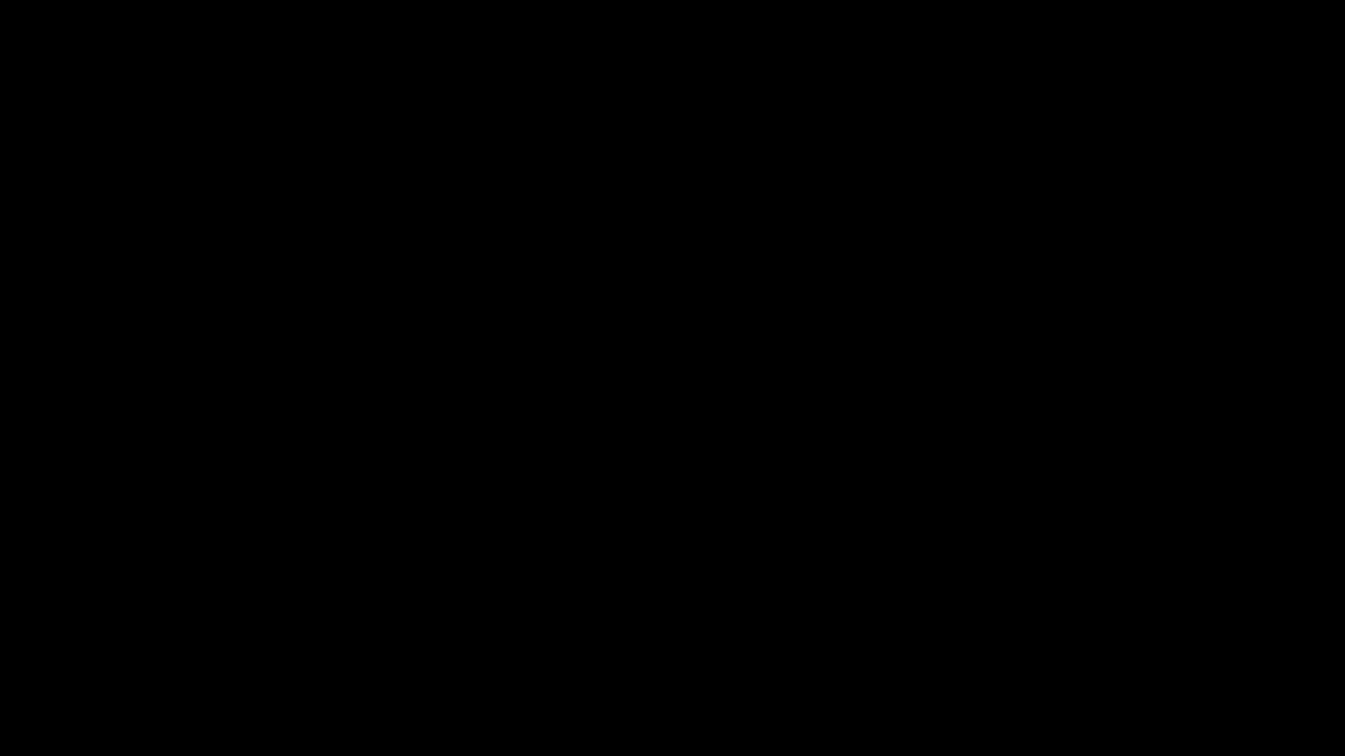